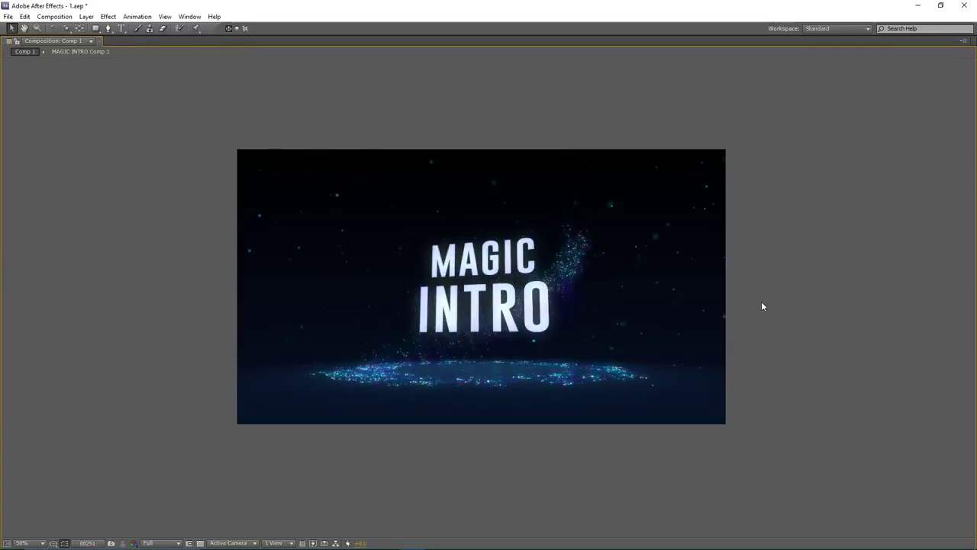
- Play back and scrub through the finished magic intro composition to examine the light streak, particles and title reveal
key("space")
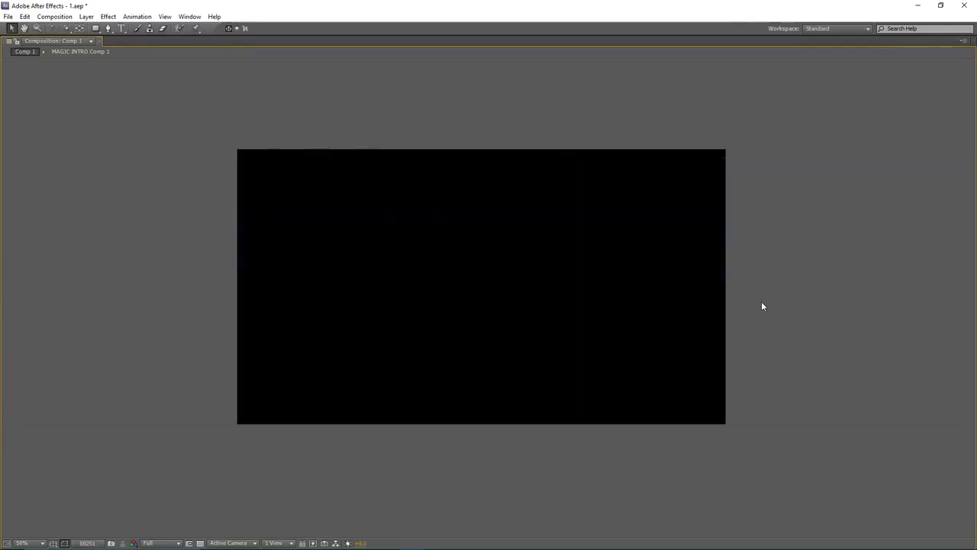
key("grave")
key("space")
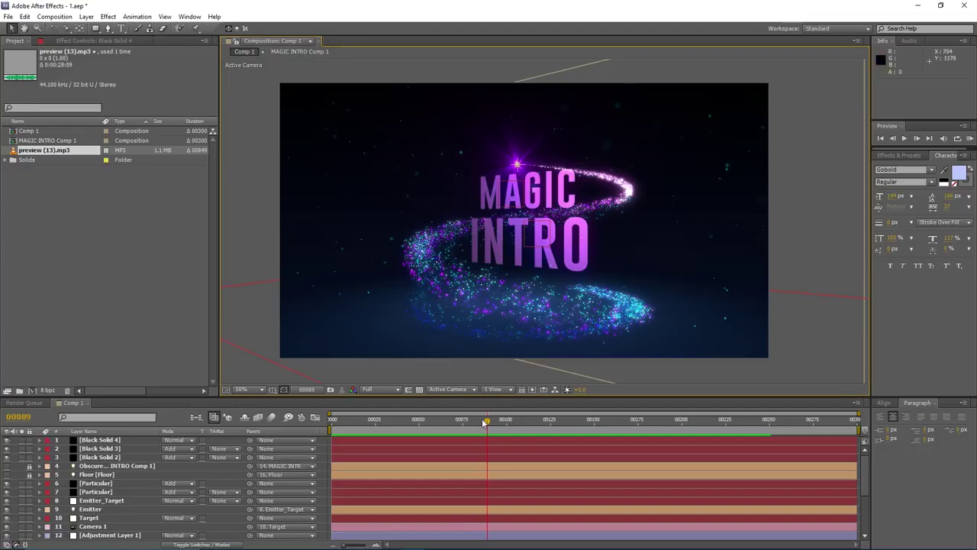
left_click_drag(485, 420, 561, 420)
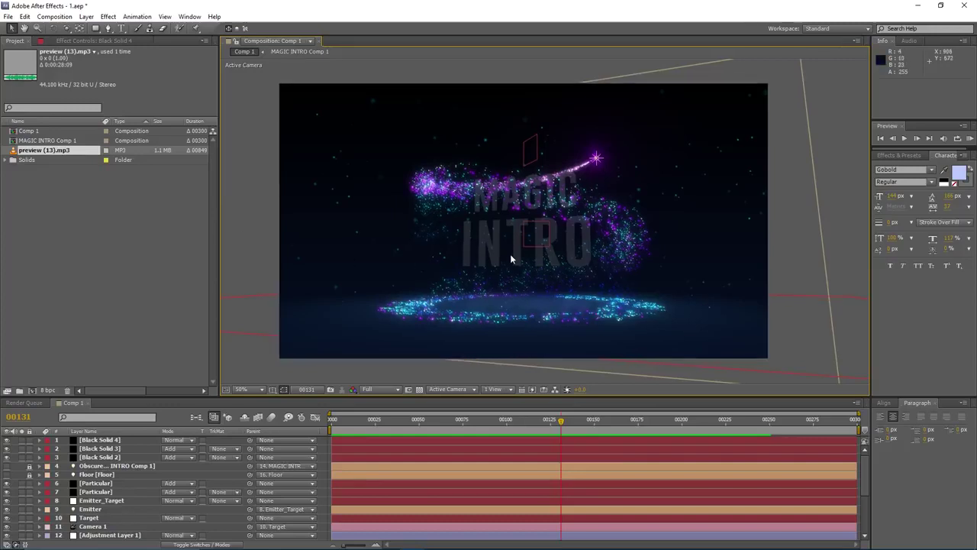
mouse_move(519, 214)
left_mouse_down()
mouse_move(511, 224)
mouse_move(531, 215)
left_mouse_up()
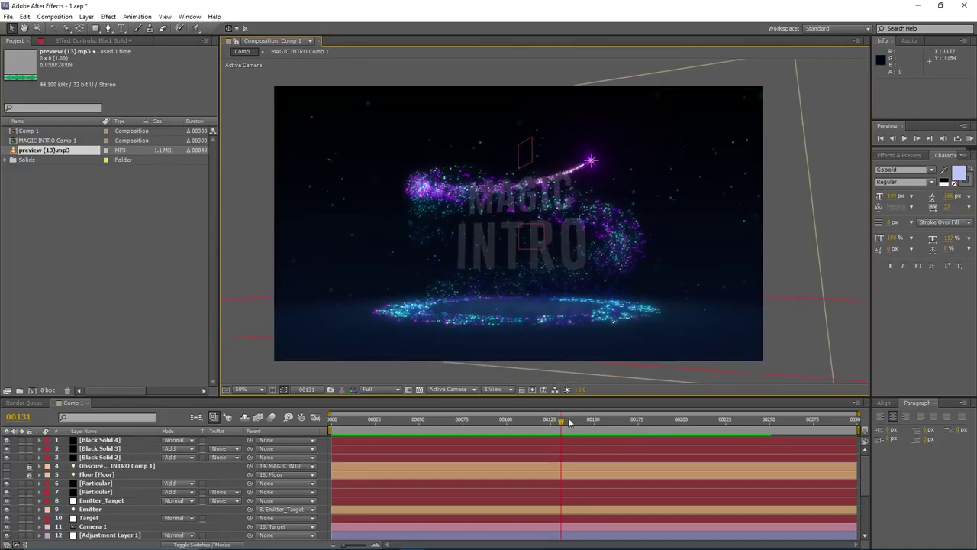
left_click_drag(561, 421, 584, 430)
left_click_drag(537, 221, 508, 220)
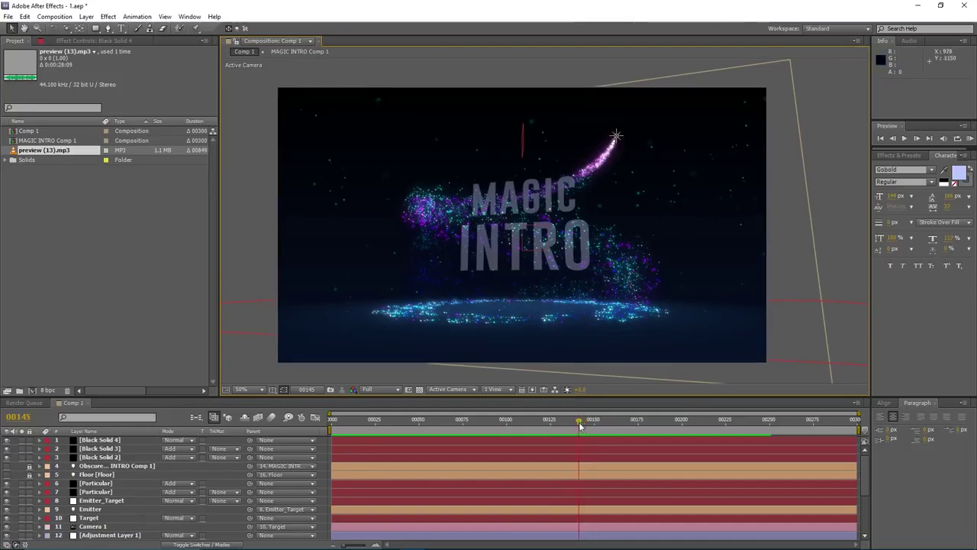
left_click_drag(583, 425, 667, 425)
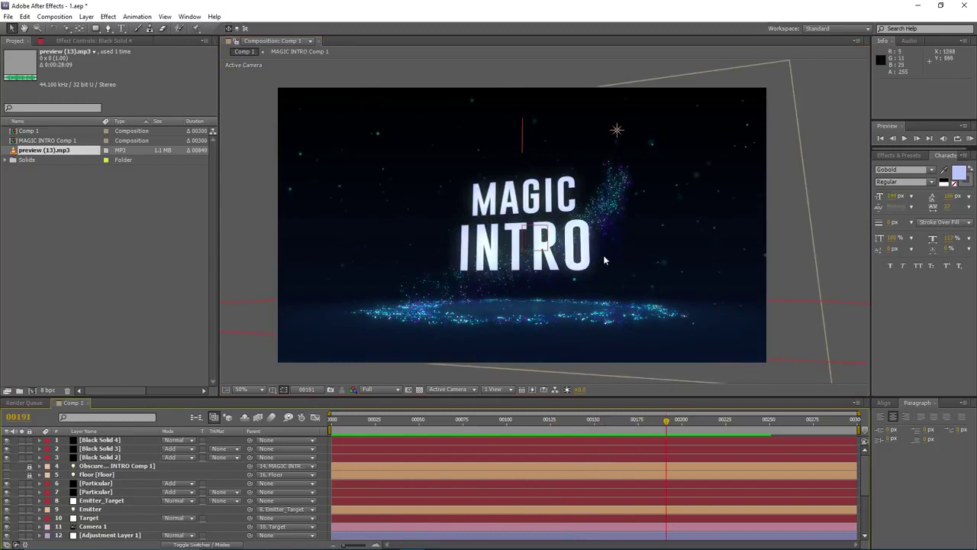
- Close the finished example and start a new empty project
left_click(22, 16)
mouse_move(23, 28)
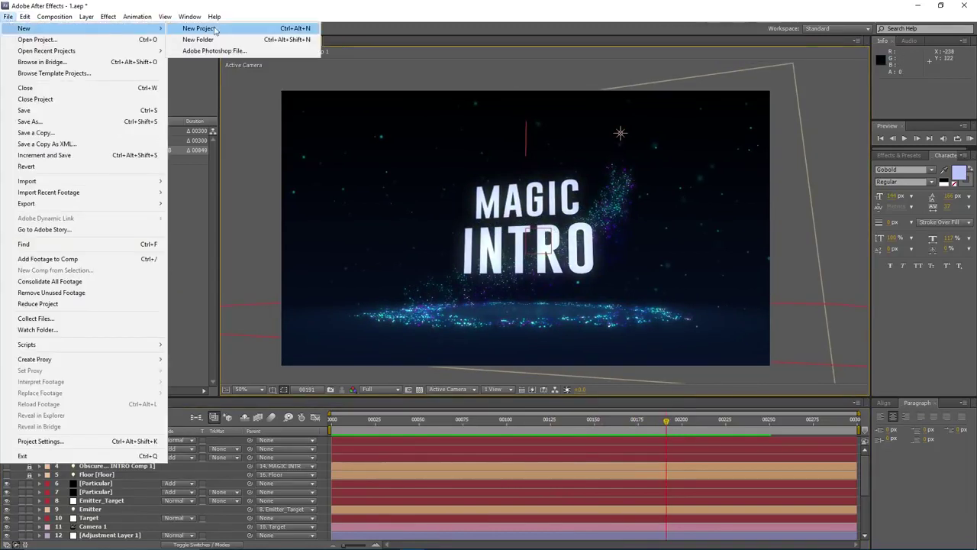
left_click(220, 31)
left_click(487, 293)
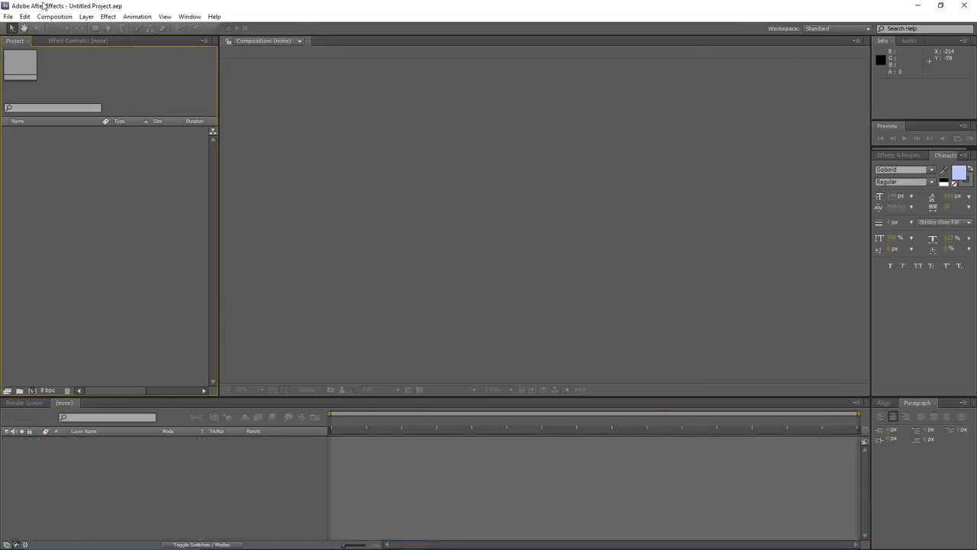
- Create a new composition 1280 px wide and 720 px high
left_click(60, 16)
left_click(61, 29)
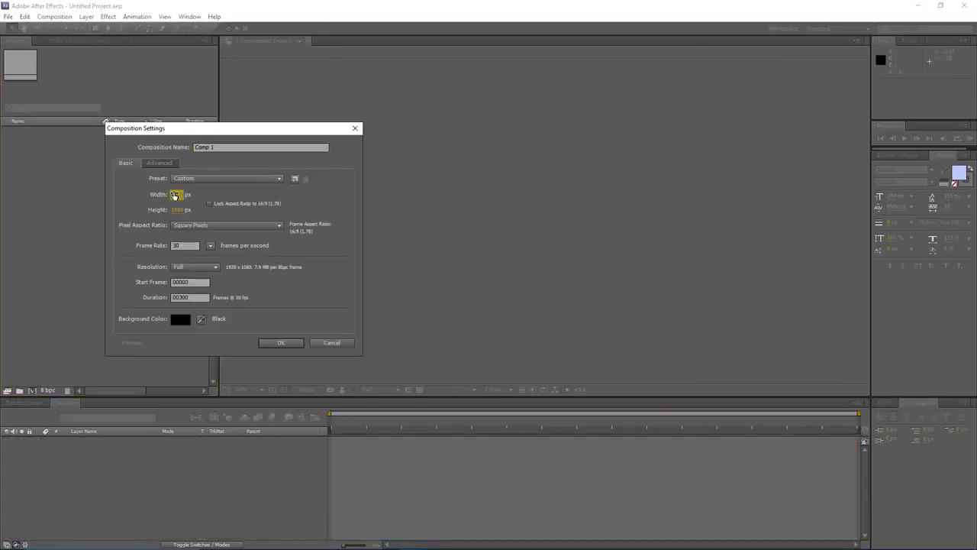
left_click(180, 194)
type("1280")
key("Tab")
type("720")
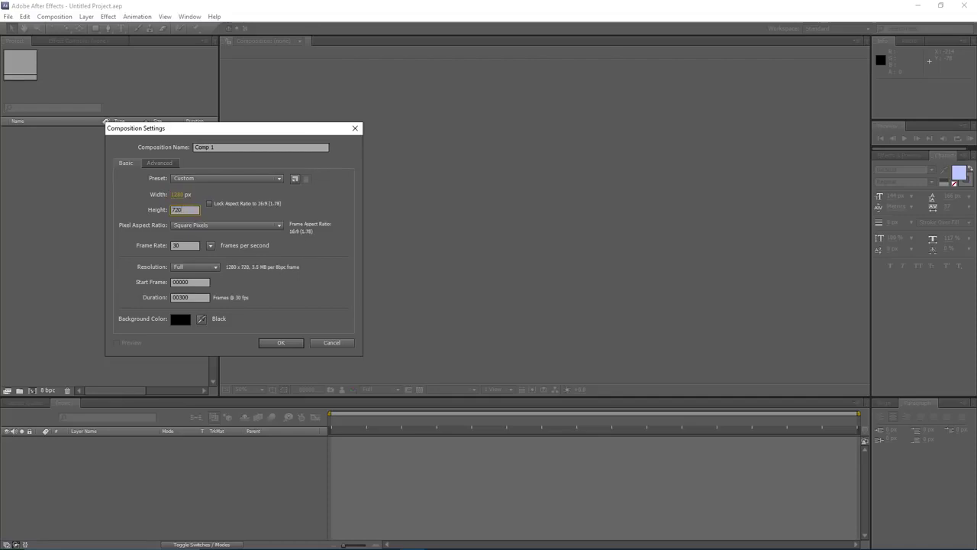
key("Return")
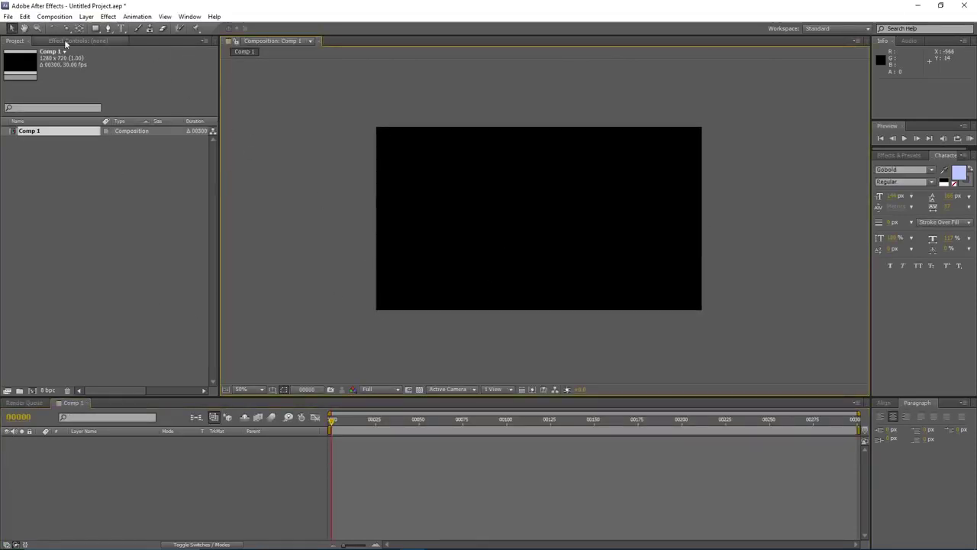
- Add a black solid layer named Background to the composition
left_click(86, 16)
mouse_move(191, 28)
left_click(301, 39)
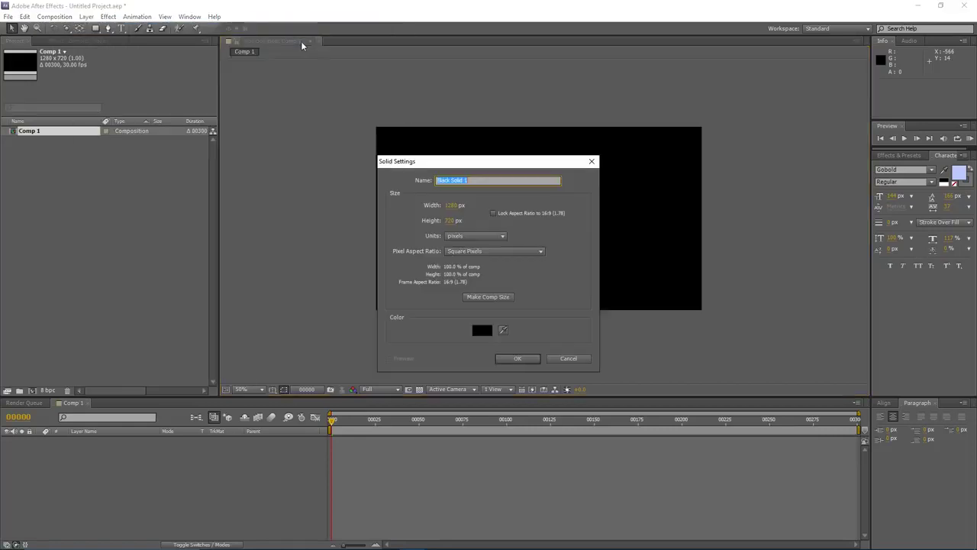
type("Background")
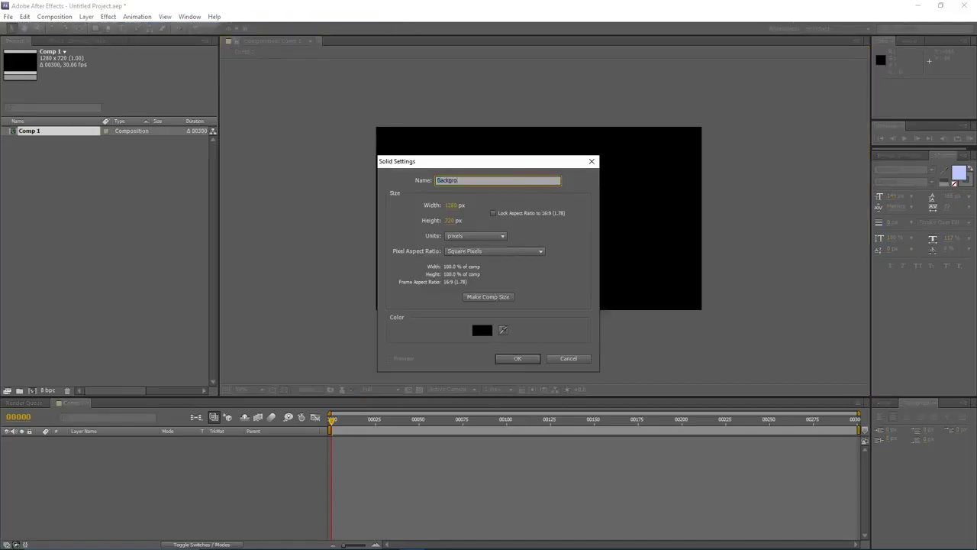
key("Return")
- Apply a Ramp effect to the Background layer and set its end color to dark navy 0A1527
left_click(108, 16)
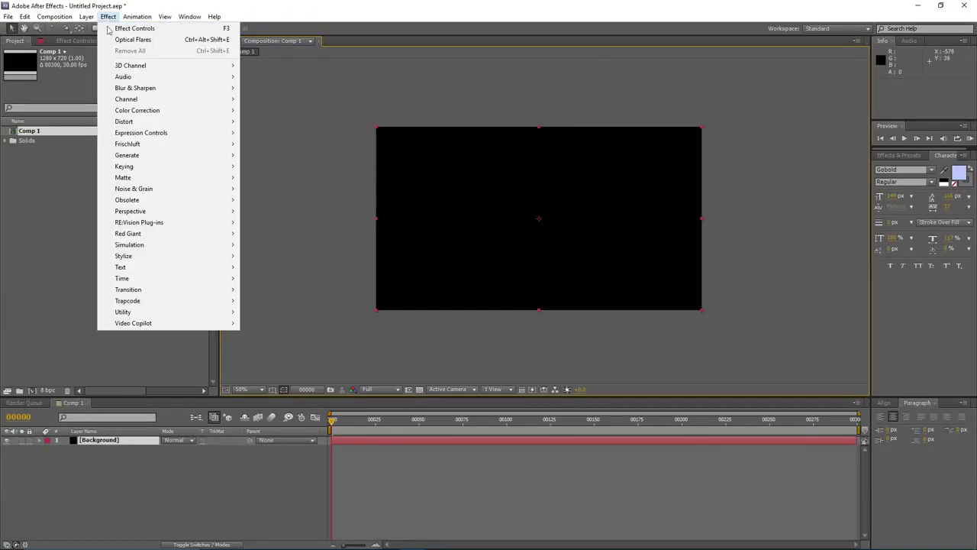
mouse_move(145, 155)
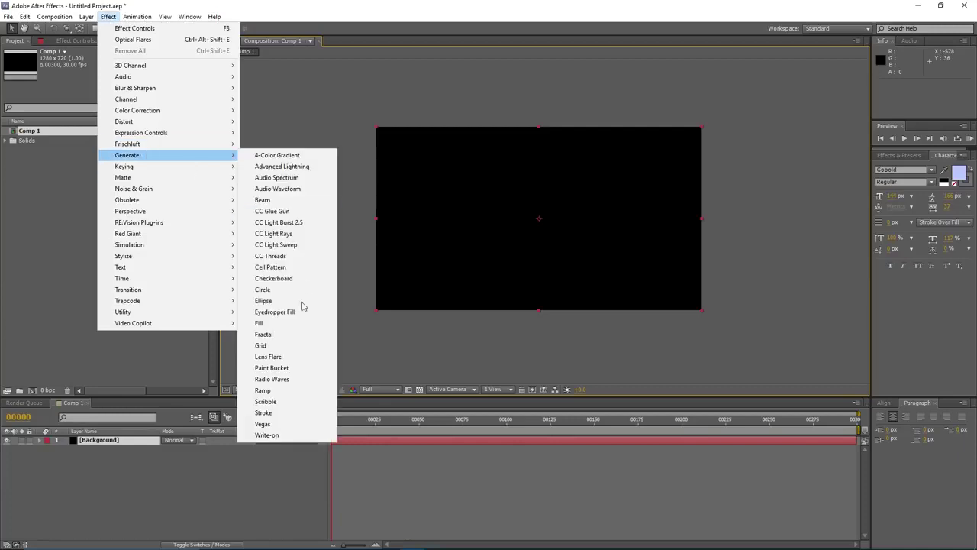
left_click(263, 390)
left_click(123, 94)
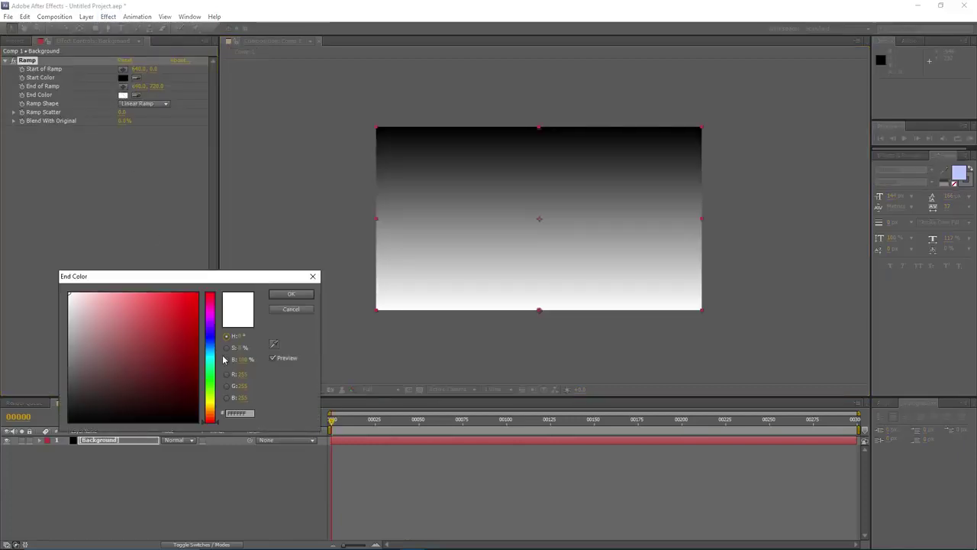
left_click(212, 349)
mouse_move(179, 341)
left_mouse_down()
mouse_move(180, 299)
mouse_move(157, 385)
mouse_move(168, 374)
mouse_move(153, 390)
mouse_move(161, 402)
left_mouse_up()
left_click(211, 345)
left_click(212, 349)
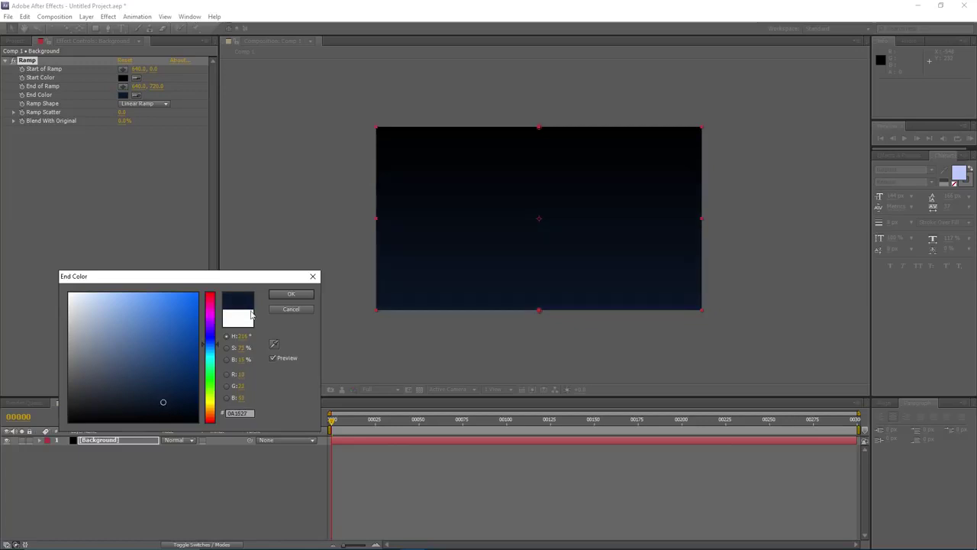
left_click(291, 294)
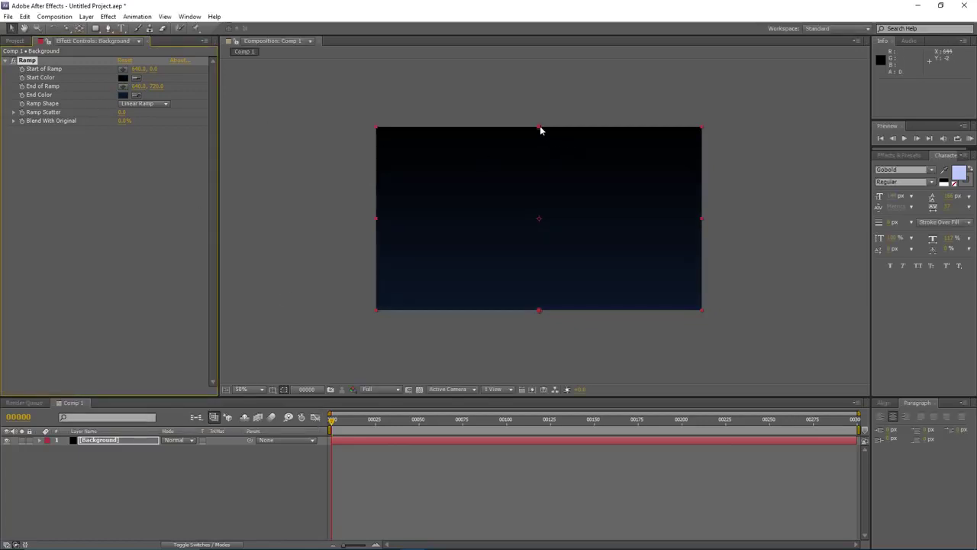
- Move the Background ramp's start point above the frame to about 640, -178 and its end point below it to about 640, 814
left_click_drag(540, 131, 540, 86)
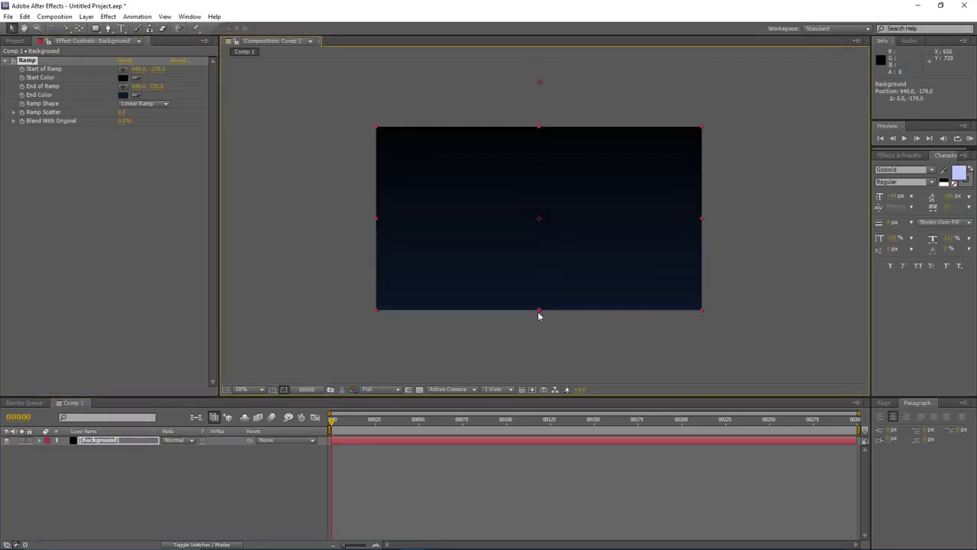
left_click_drag(539, 312, 540, 336)
left_click_drag(526, 245, 500, 242)
scroll(443, 260, "up", 1)
left_click_drag(443, 260, 510, 247)
scroll(499, 268, "down", 1)
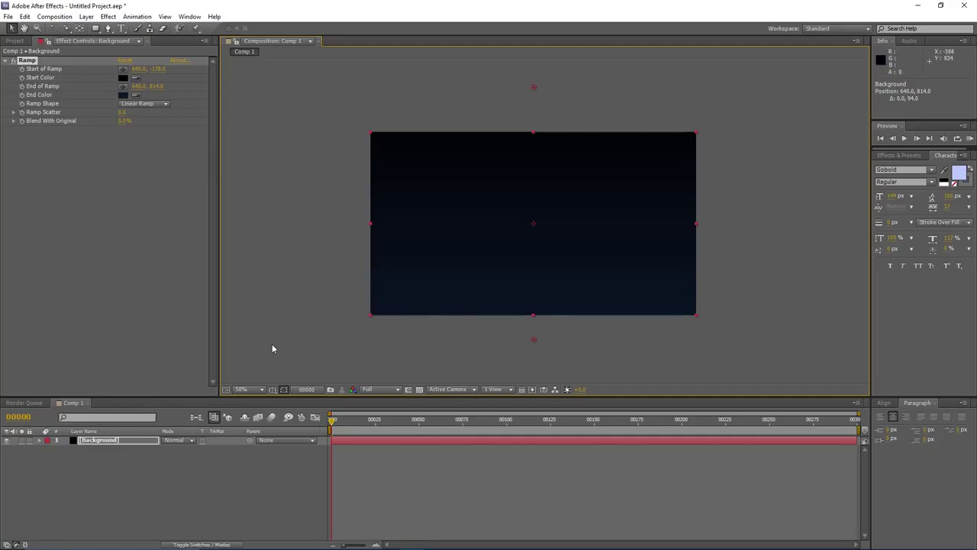
- Add a black solid layer named Floor above the Background layer
left_click(404, 476)
left_click(88, 17)
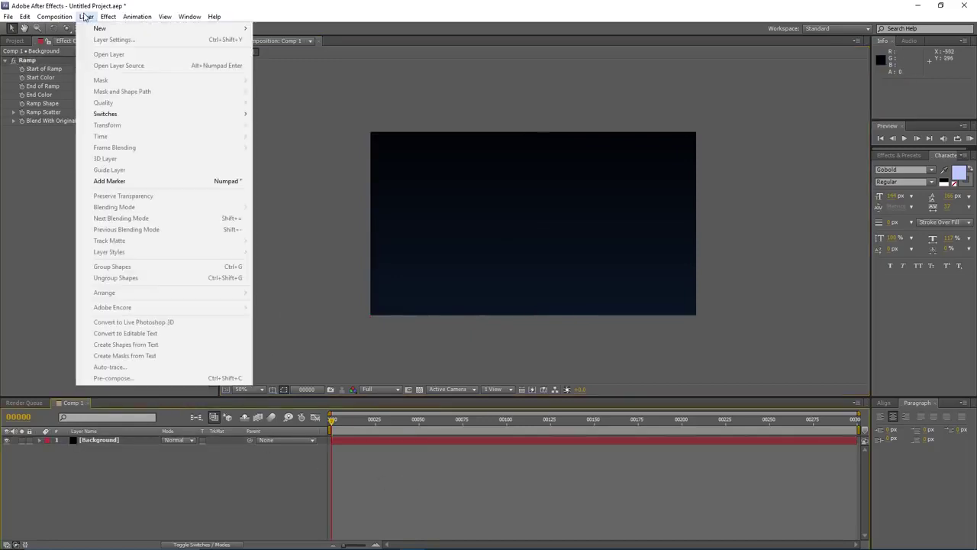
mouse_move(98, 29)
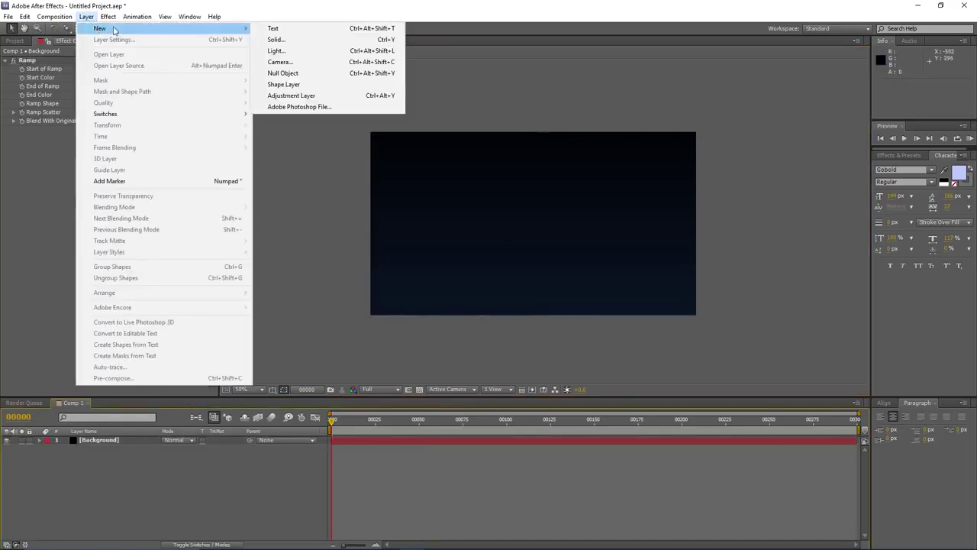
left_click(324, 43)
type("Floor")
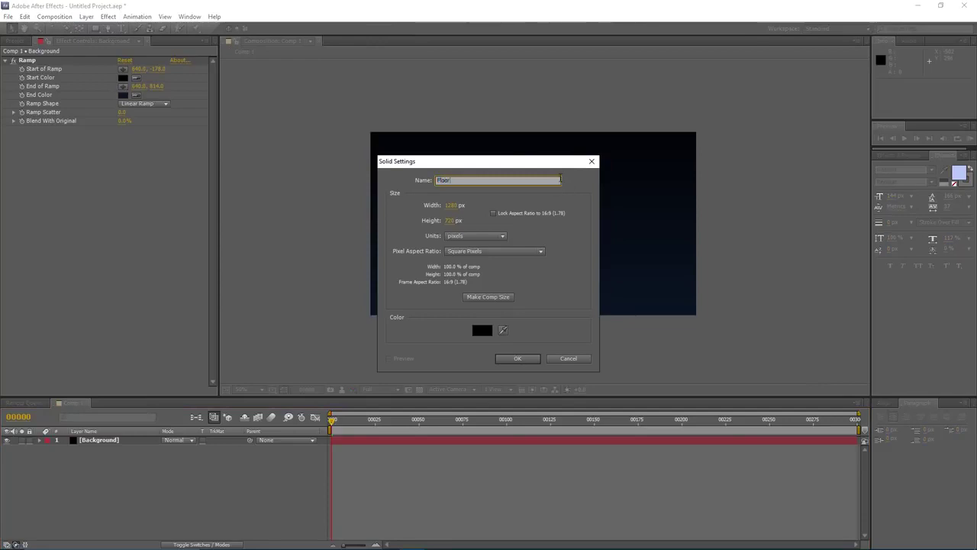
key("Return")
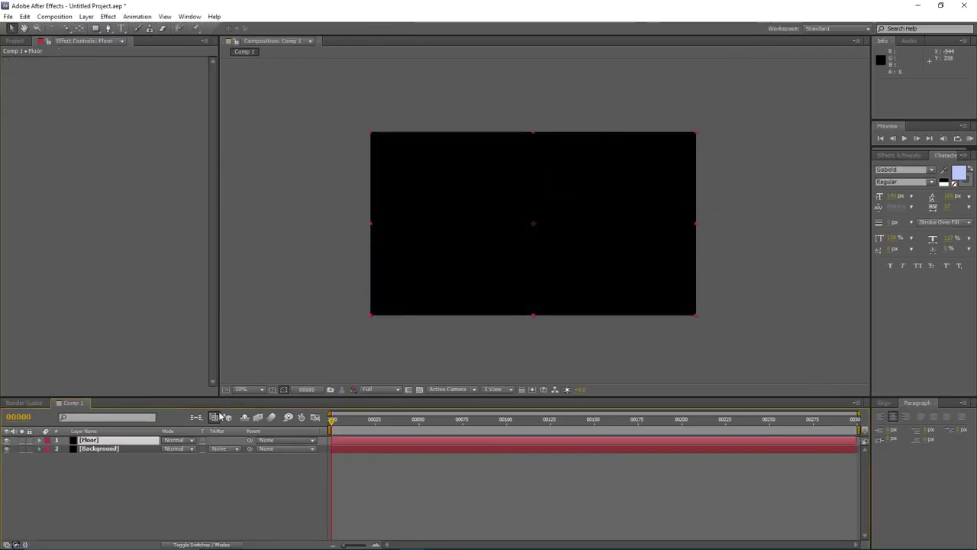
- Apply a Ramp effect to the Floor layer as a Radial Ramp and move its start point to the frame's center, about 640, 358
left_click(108, 16)
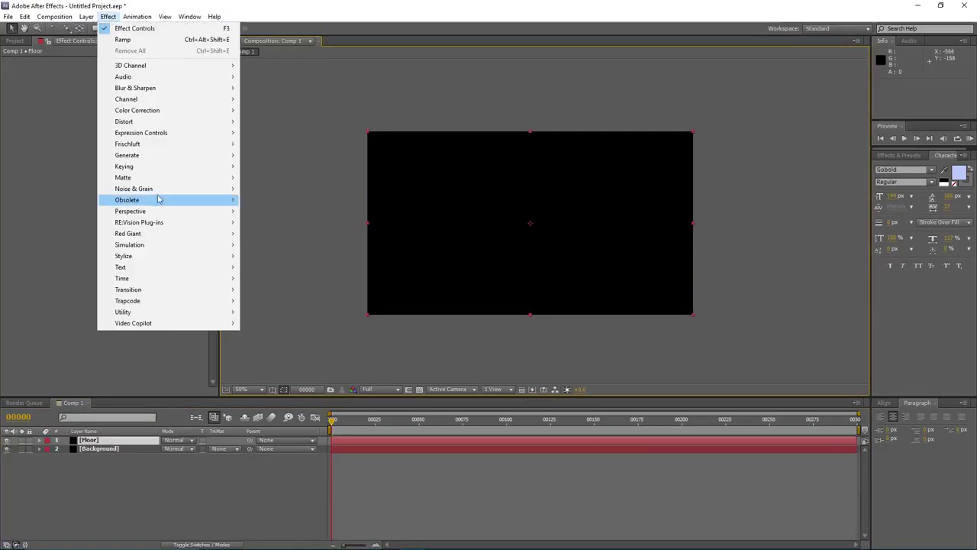
mouse_move(147, 155)
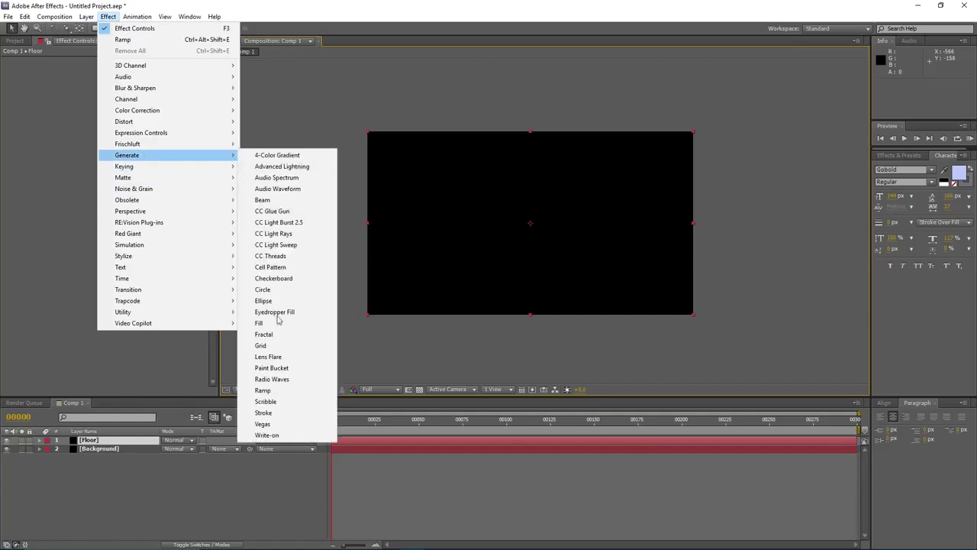
left_click(263, 394)
left_click(145, 103)
left_click(152, 126)
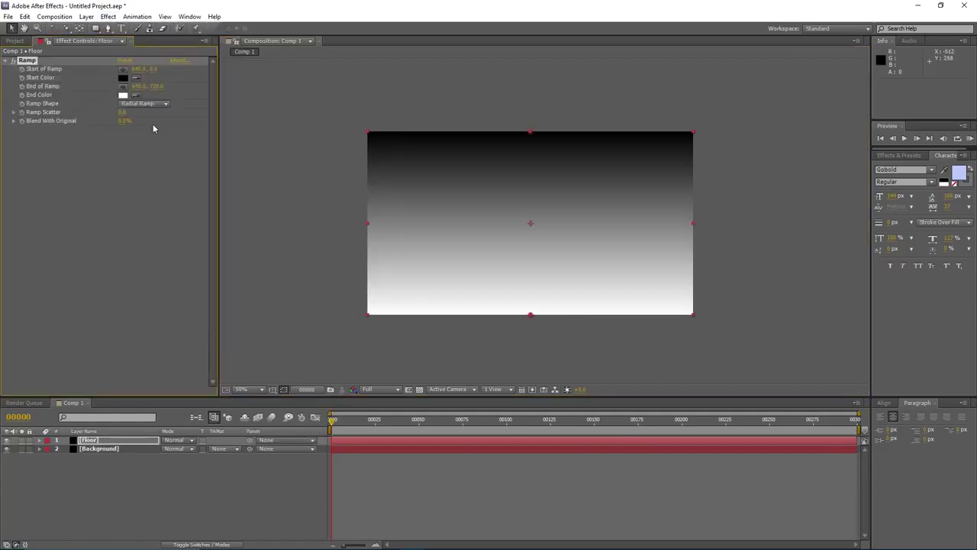
left_click_drag(534, 136, 523, 224)
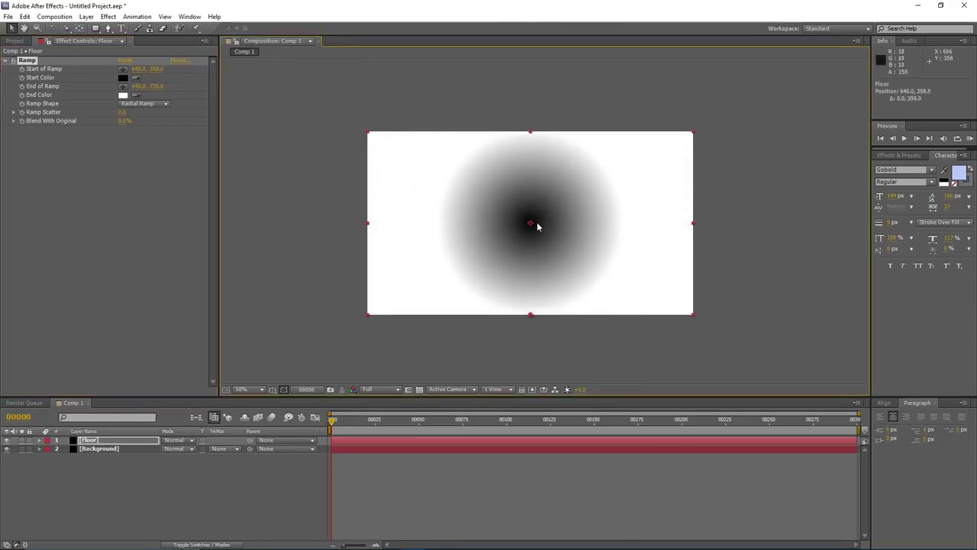
key("period")
key("comma")
- Set the Floor ramp's start color to medium-dark blue 22437A
left_click(123, 78)
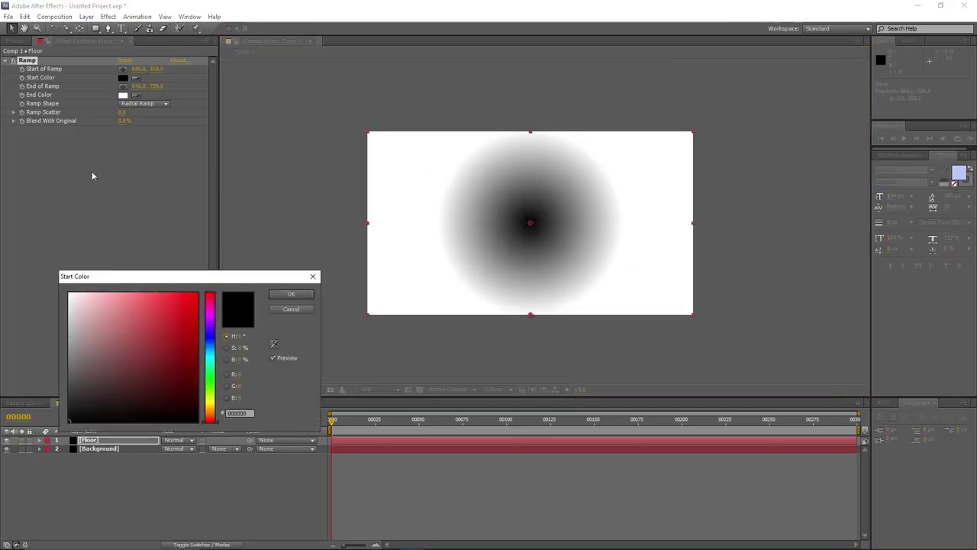
left_click_drag(210, 353, 205, 348)
mouse_move(120, 382)
left_mouse_down()
mouse_move(168, 373)
mouse_move(167, 358)
left_mouse_up()
left_click(210, 345)
left_click(161, 360)
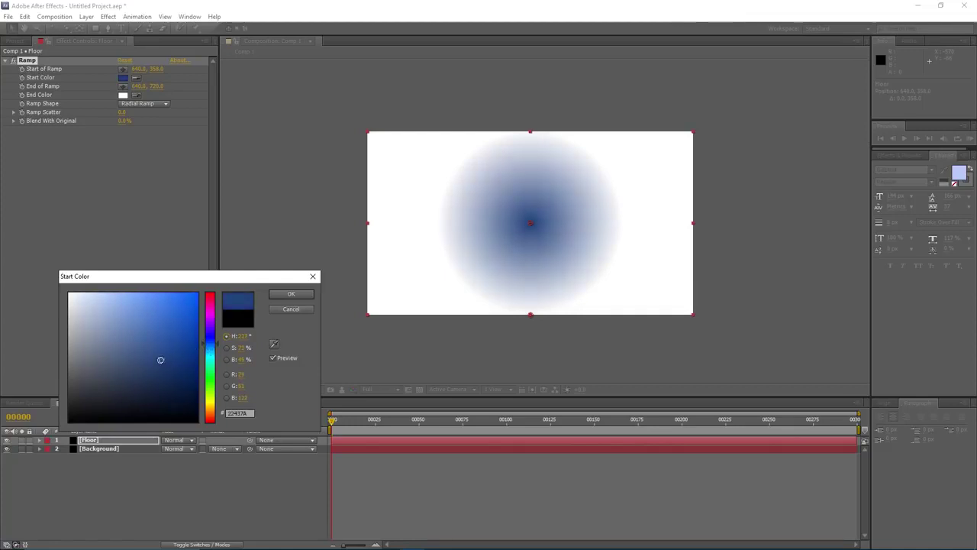
left_click(291, 293)
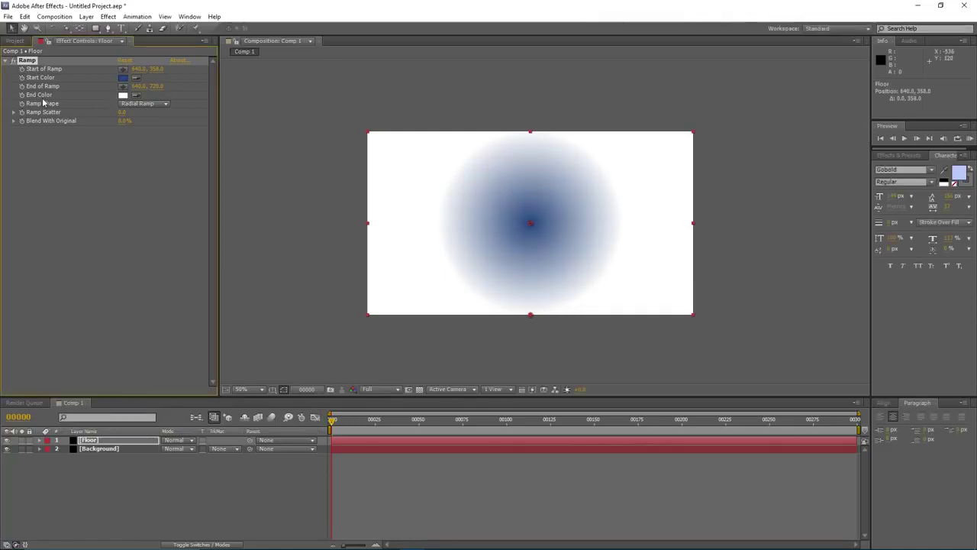
- Set the Floor ramp's end color to black
left_click(122, 95)
left_click(175, 405)
left_click(291, 294)
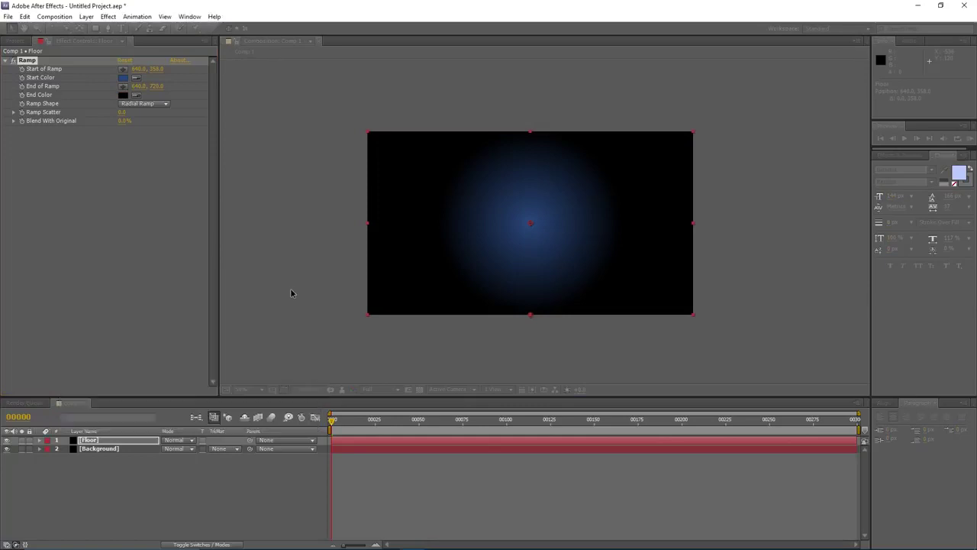
- Turn the Floor layer into a 3D layer
left_click(113, 442)
key("F4")
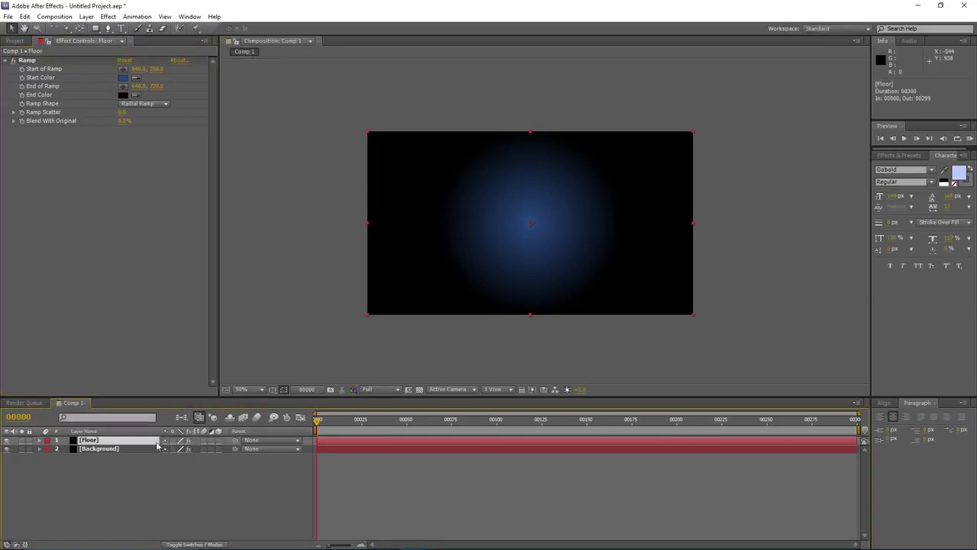
left_click(220, 441)
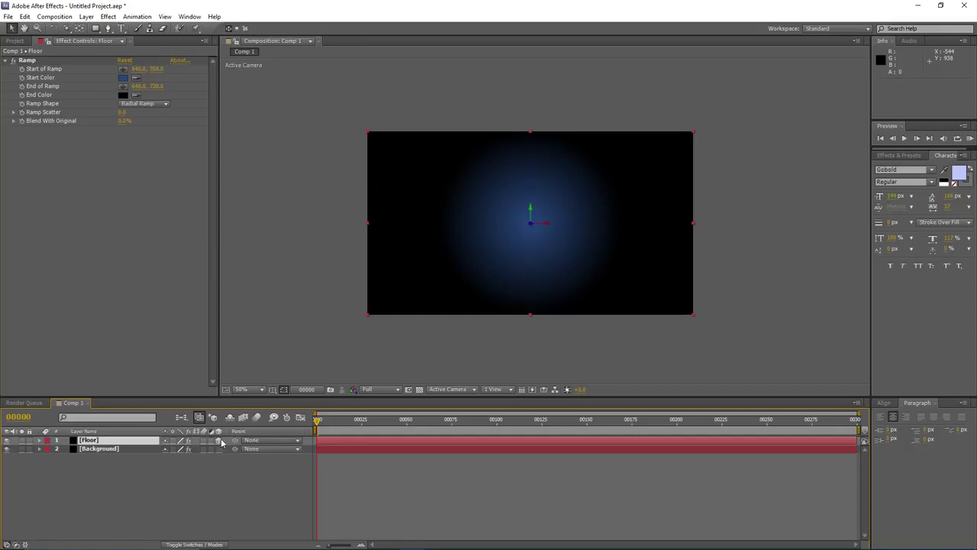
key("F4")
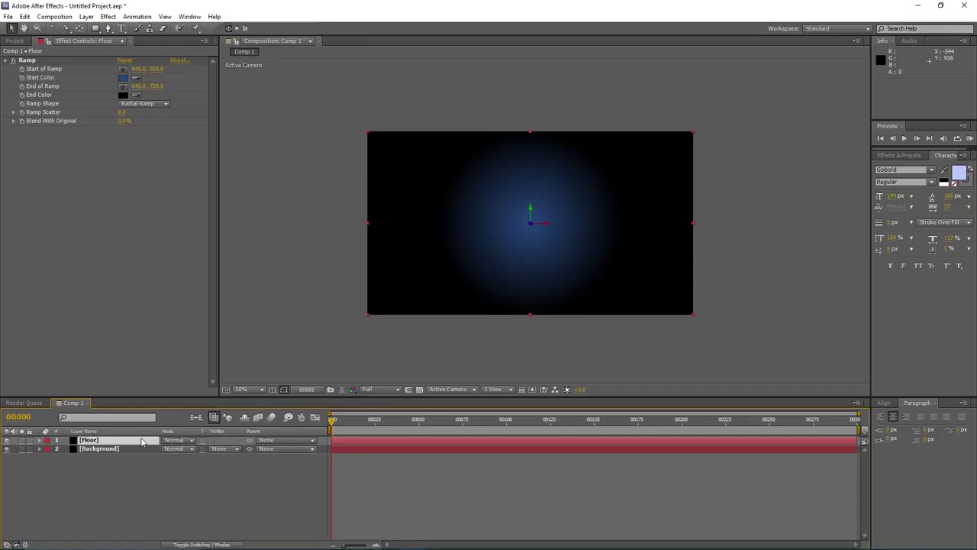
- Set the Floor layer's blending mode to Screen
left_click(188, 442)
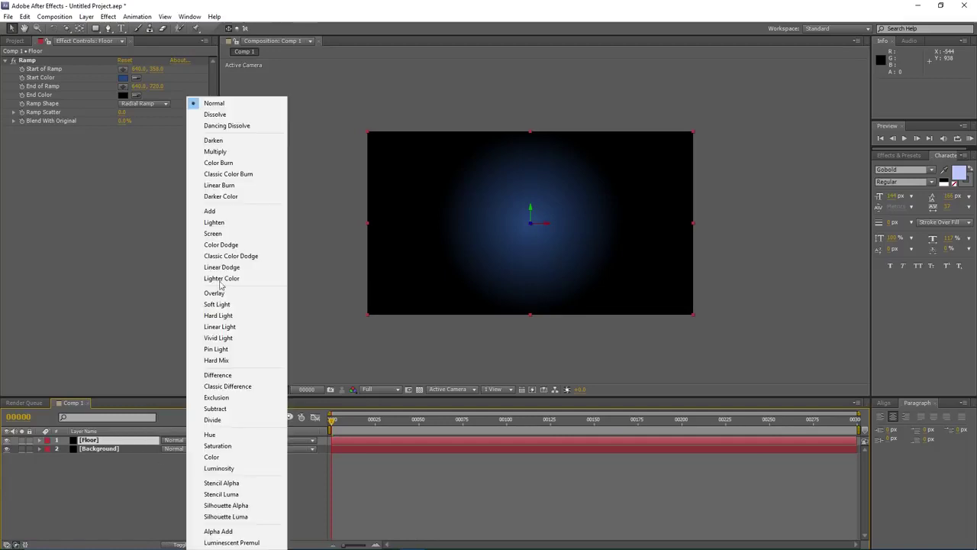
left_click(213, 232)
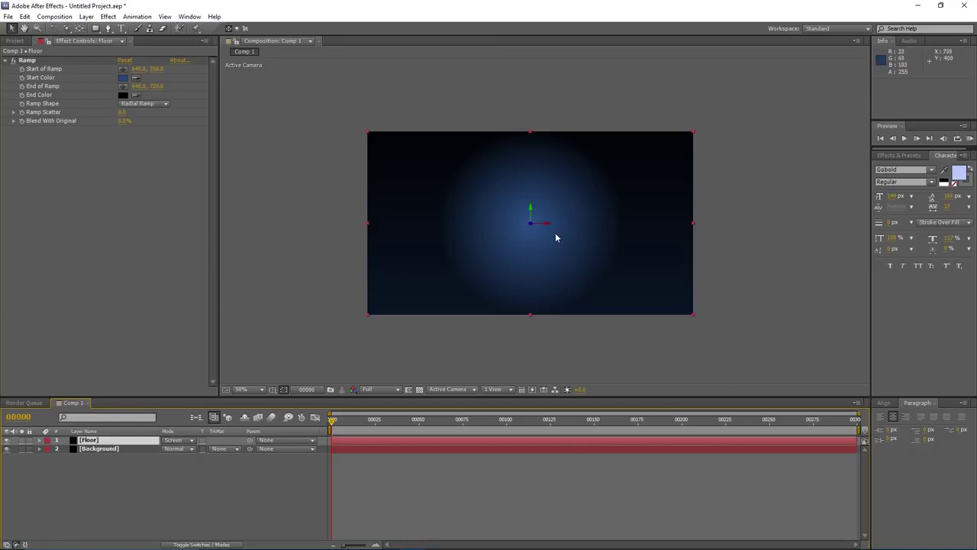
scroll(558, 221, "up", 2)
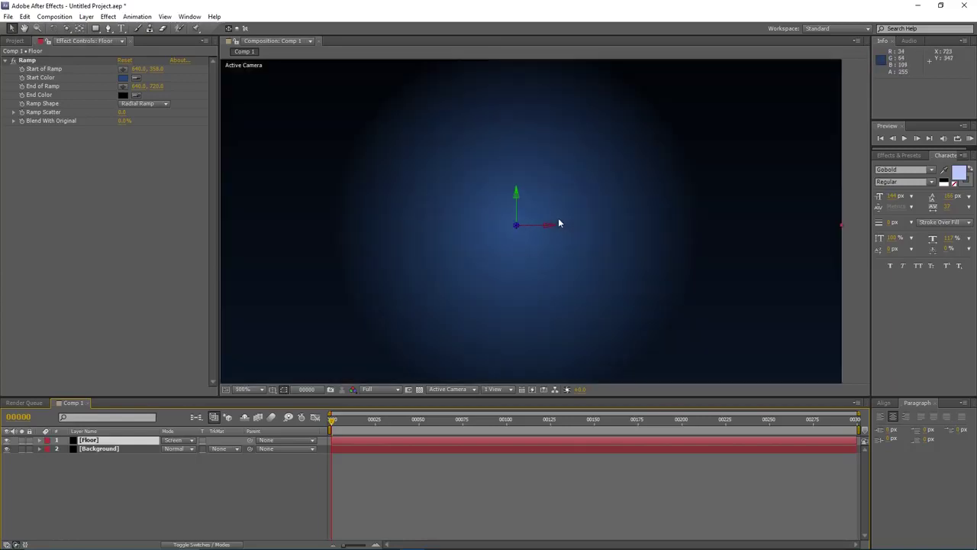
left_click_drag(509, 197, 498, 205)
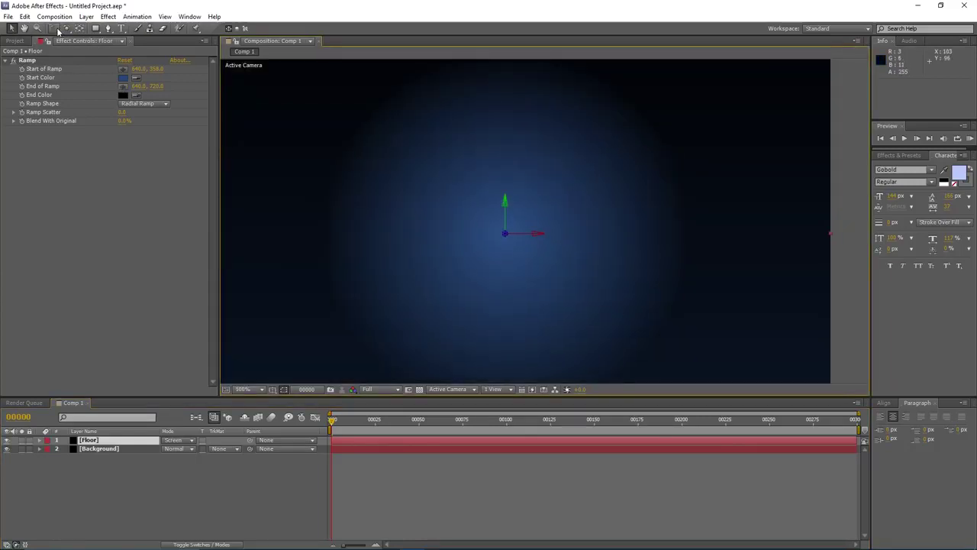
- Rotate the Floor layer about its X axis to an orientation of 270° so it lies flat
key("w")
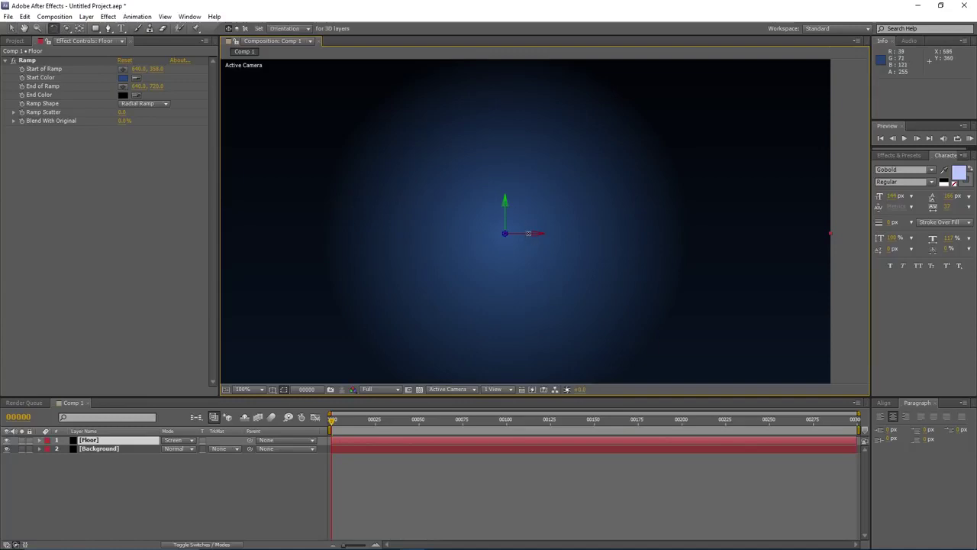
scroll(528, 233, "down", 2)
scroll(534, 229, "up", 2)
scroll(540, 230, "down", 2)
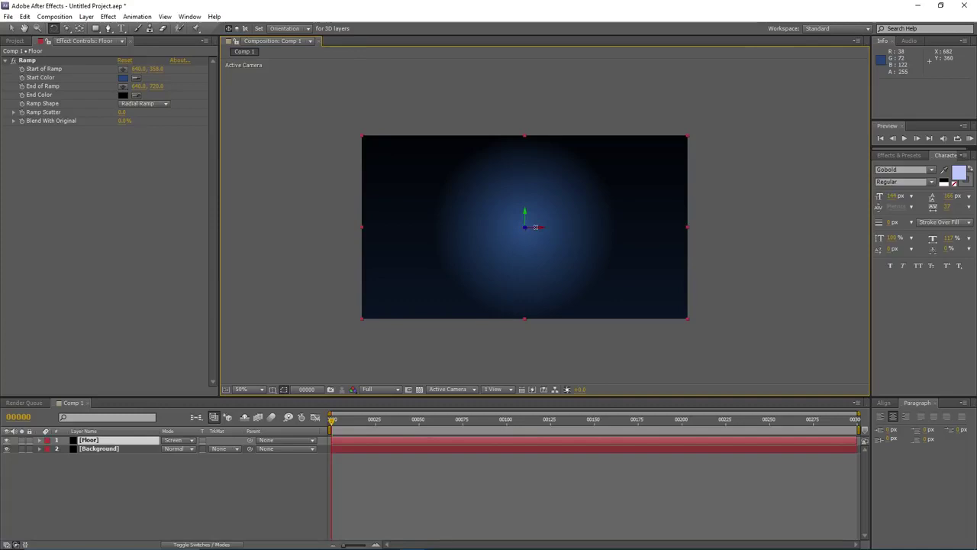
left_click_drag(537, 227, 535, 207)
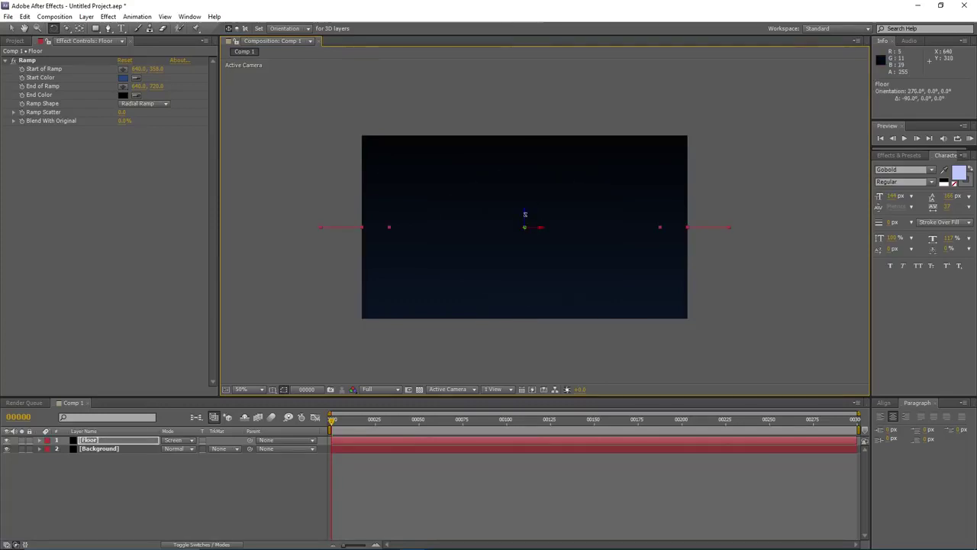
- Lower the Floor layer to about Y 596 and scale it up uniformly to 180%
key("v")
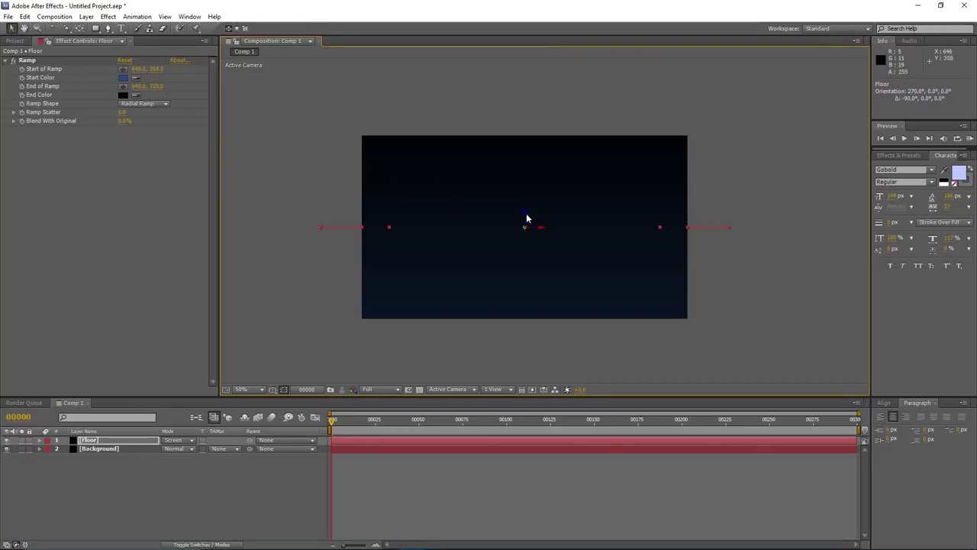
left_click_drag(526, 218, 526, 278)
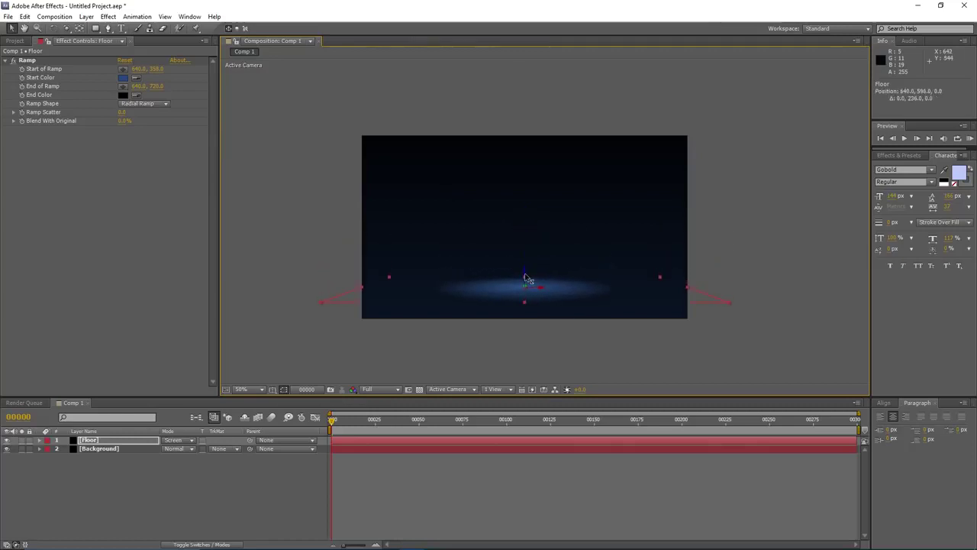
left_click(138, 444)
key("s")
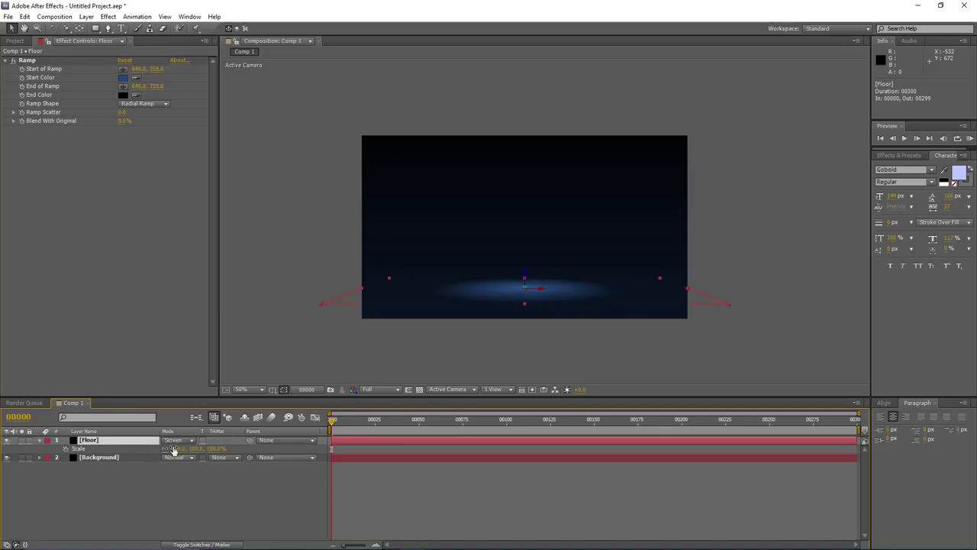
left_click_drag(176, 449, 214, 449)
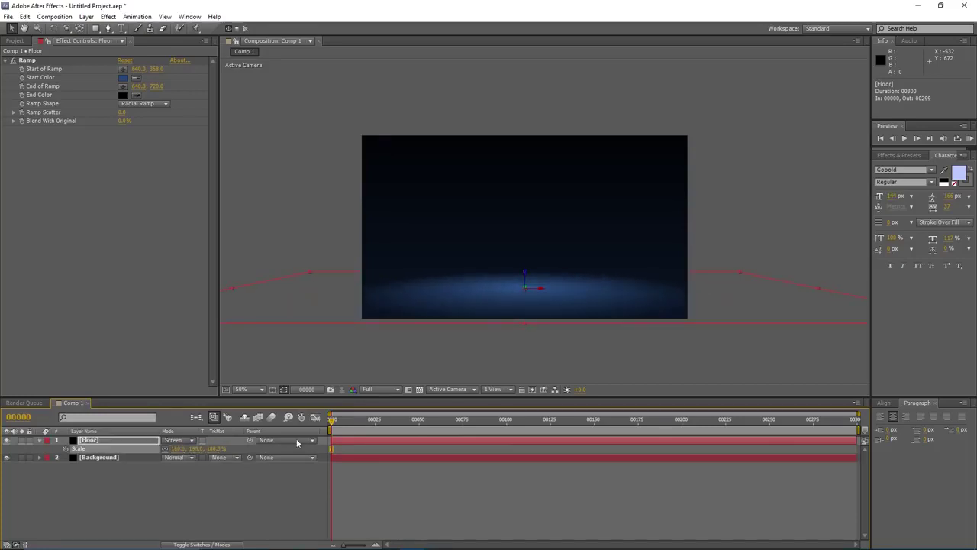
- Apply a Fast Blur effect to the Floor layer with a blurriness of about 225
left_click(111, 16)
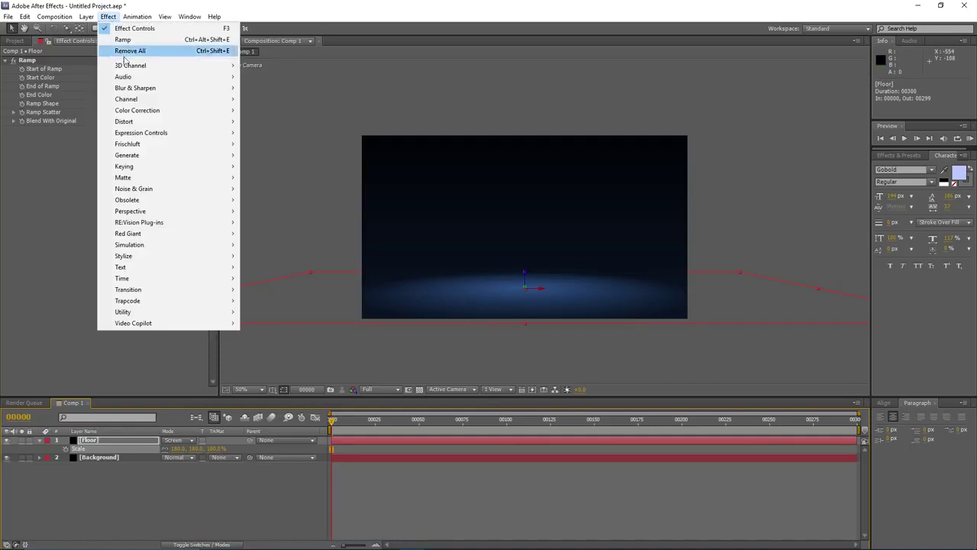
mouse_move(134, 88)
left_click(269, 189)
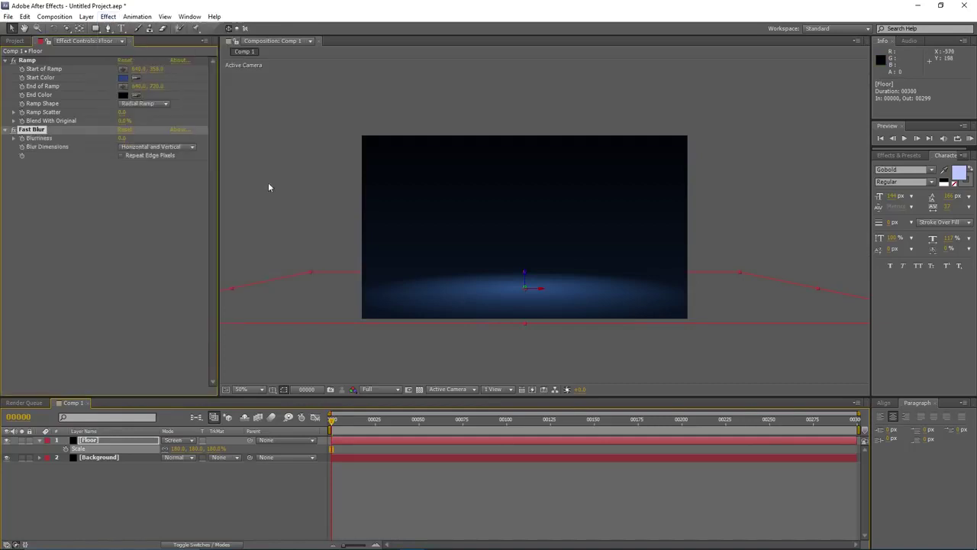
left_click_drag(175, 137, 247, 139)
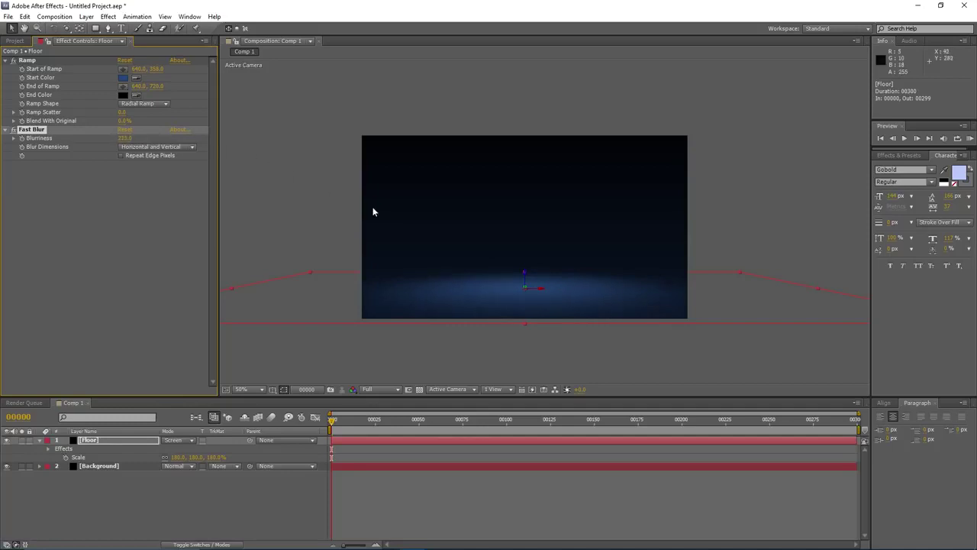
- Compare the floor glow with the Fast Blur effect turned off and on
scroll(483, 298, "up", 2)
left_click_drag(479, 217, 490, 218)
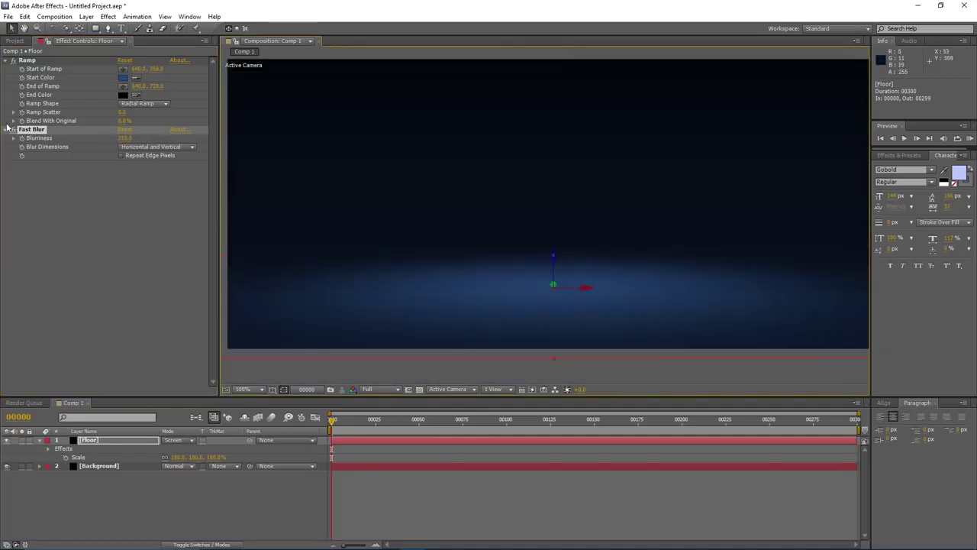
left_click(13, 129)
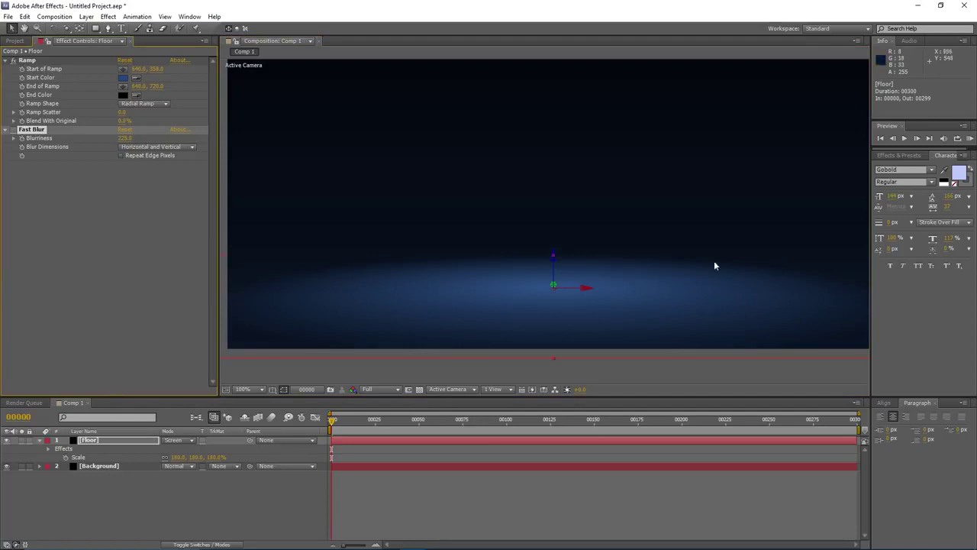
left_click(12, 130)
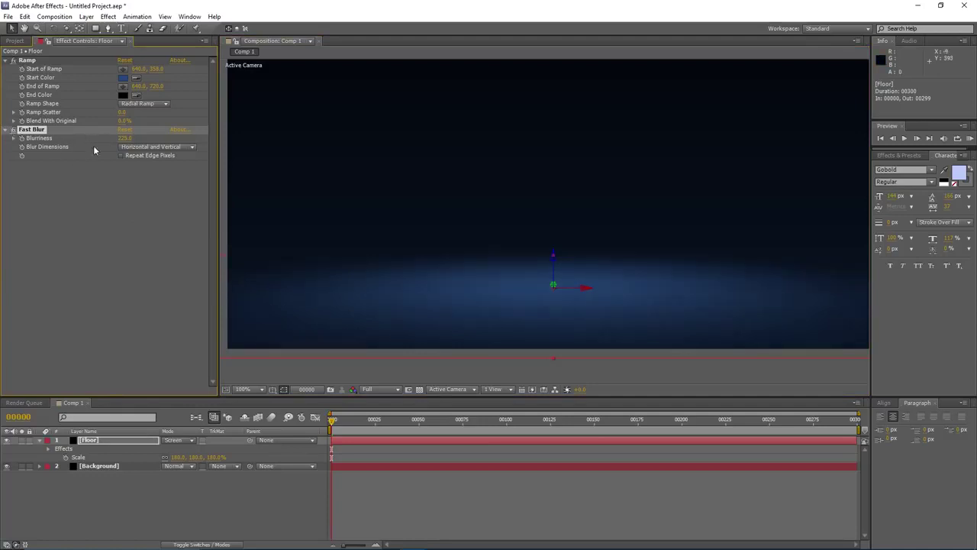
scroll(510, 229, "down", 2)
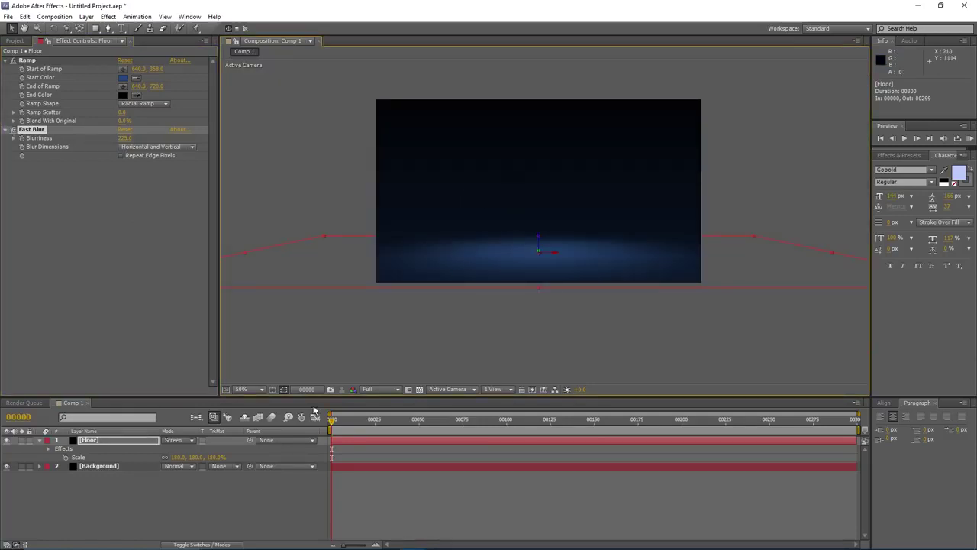
scroll(516, 243, "up", 2)
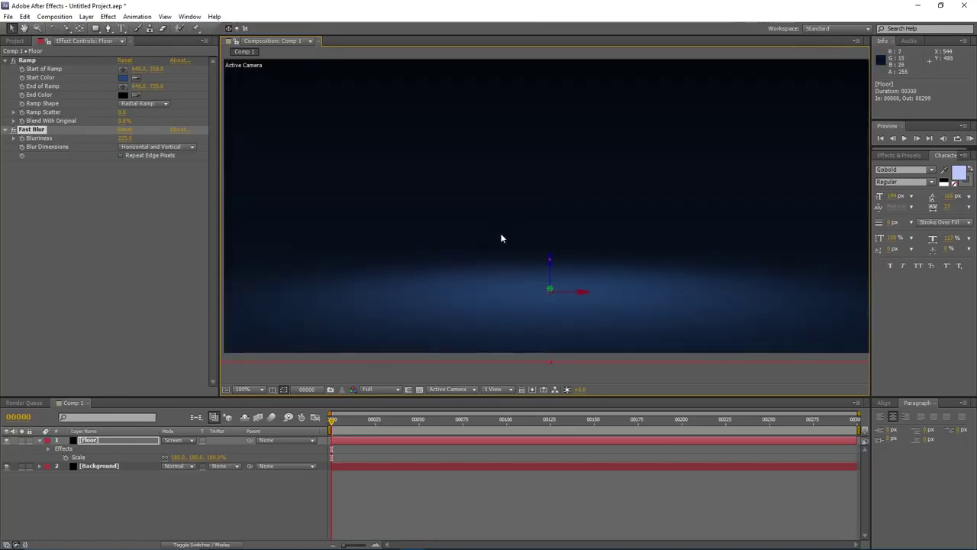
scroll(501, 239, "down", 2)
- Create a new text layer with MAGIC on the first line and INTRO on the second
left_click(86, 16)
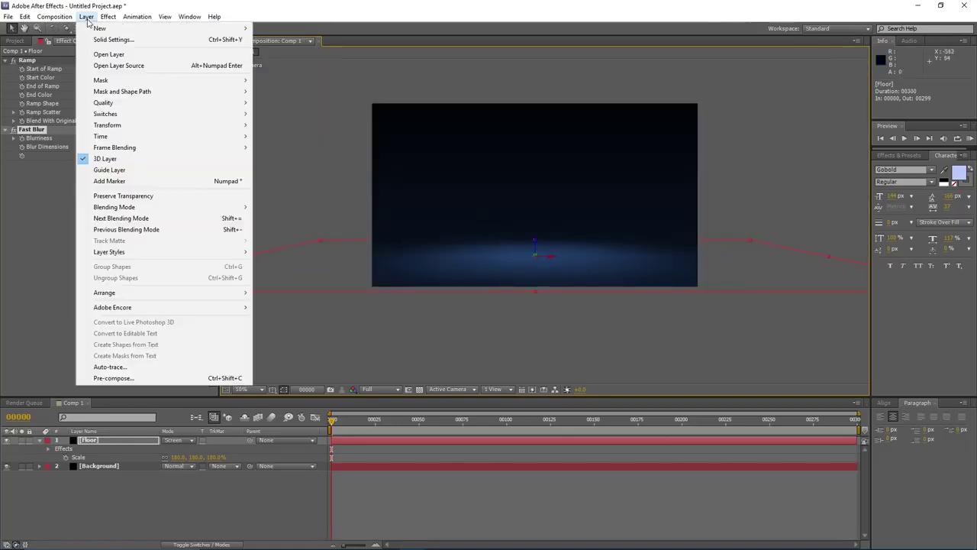
mouse_move(153, 29)
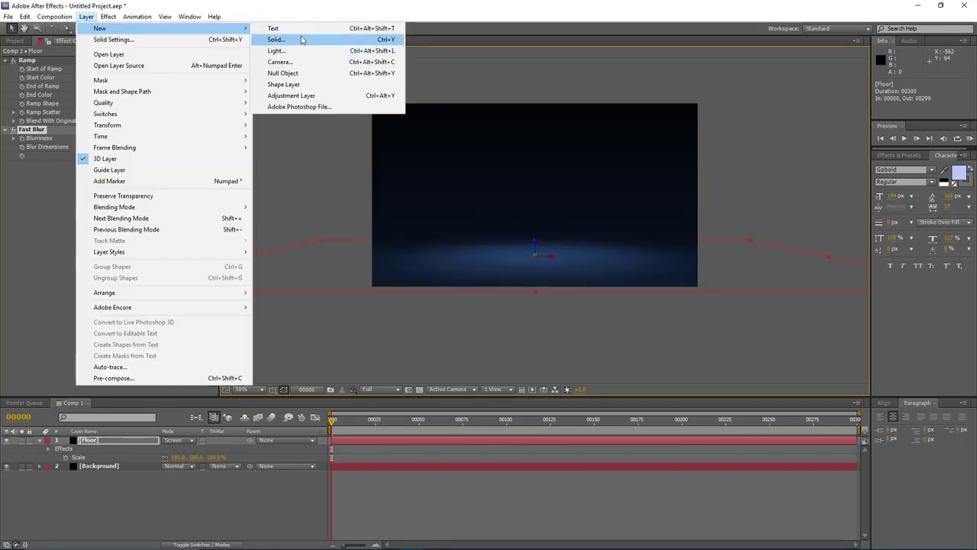
left_click(285, 33)
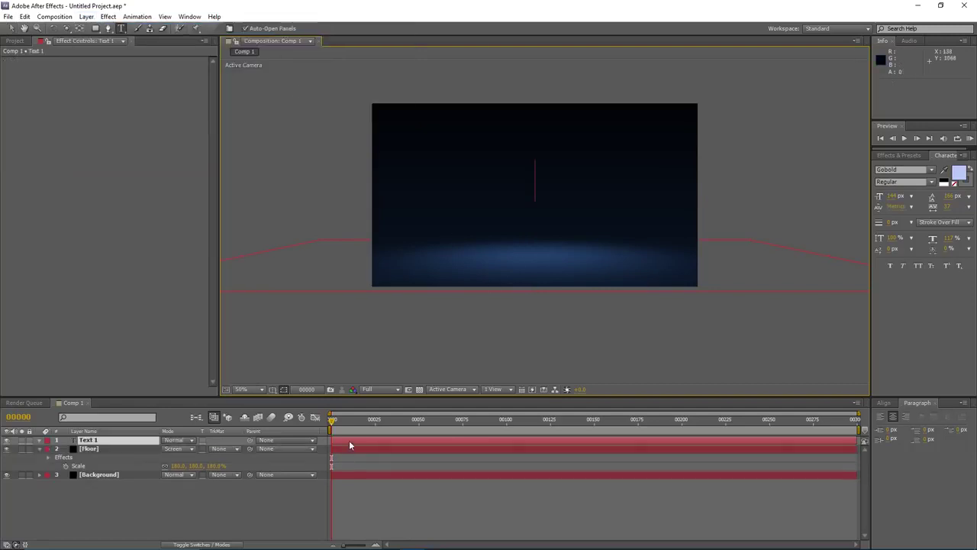
type("MAGIC")
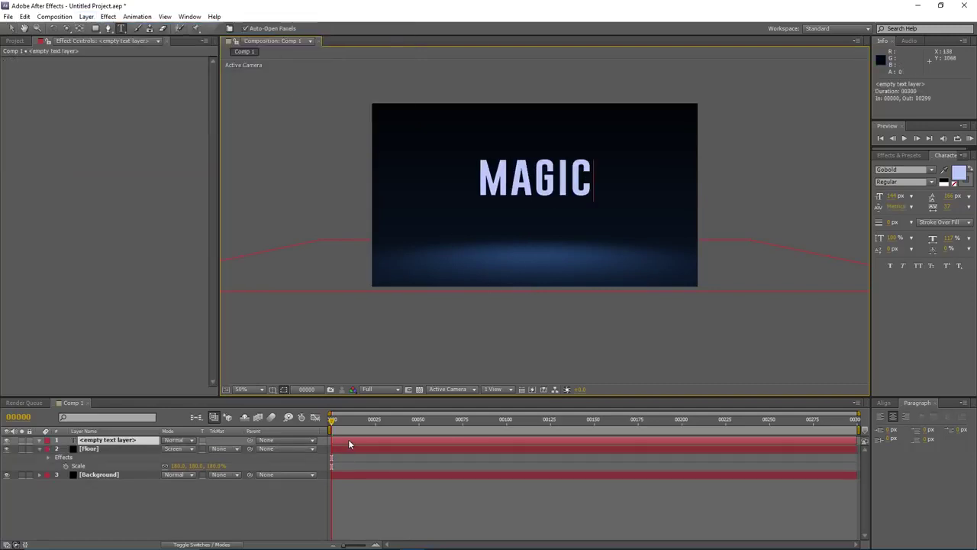
key("Return")
type("INTRO")
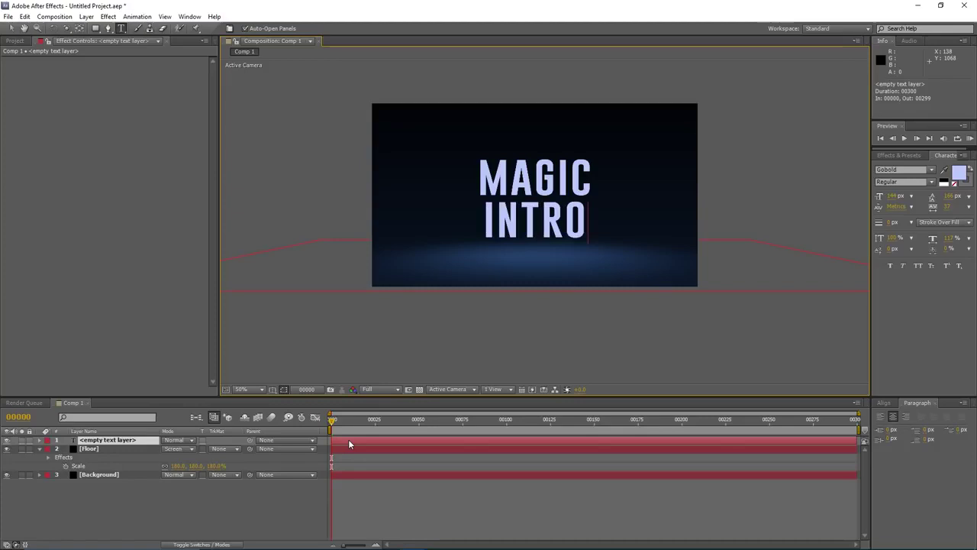
left_click(348, 442)
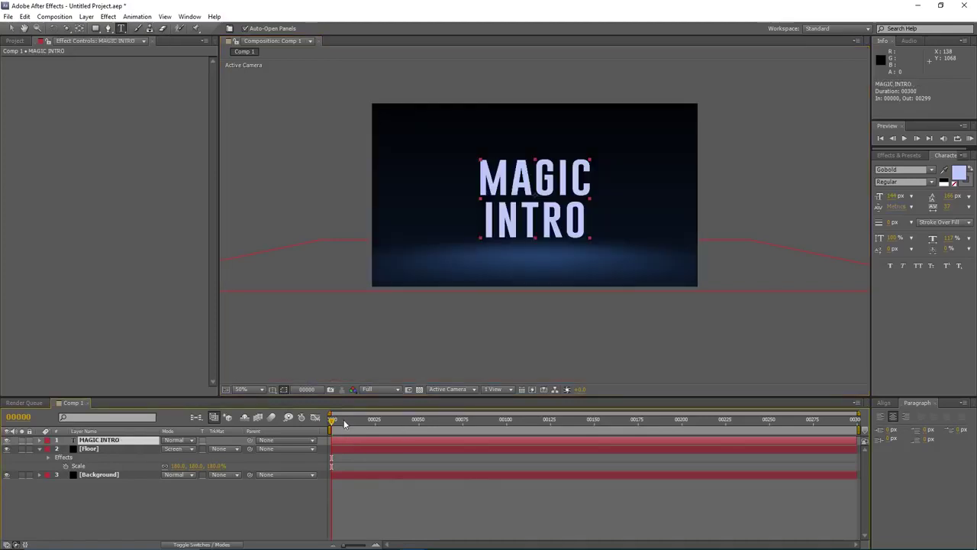
- Move the current time to frame 103 and set the title's text color to pale blue C9D6FF
left_click_drag(345, 424, 513, 421)
left_click(959, 172)
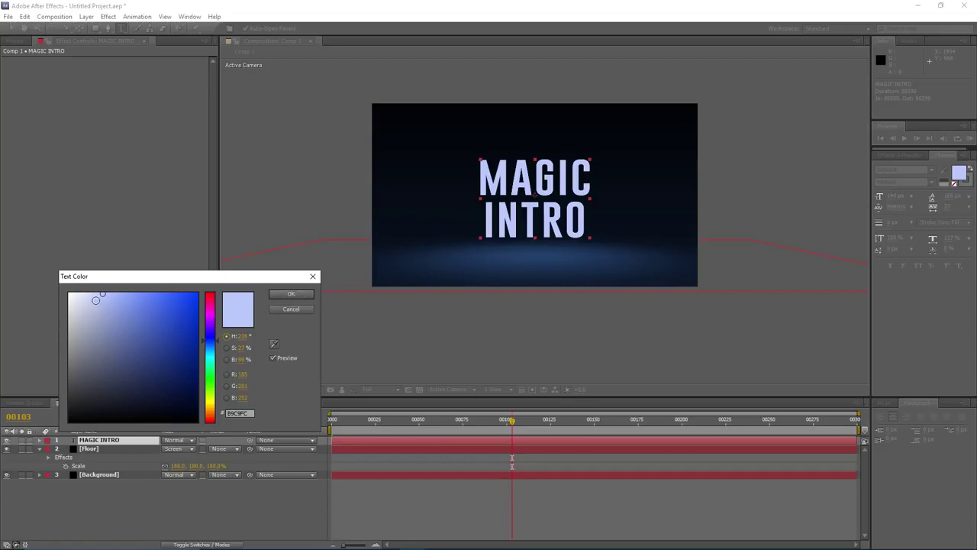
mouse_move(95, 296)
left_mouse_down()
mouse_move(67, 291)
mouse_move(95, 290)
left_mouse_up()
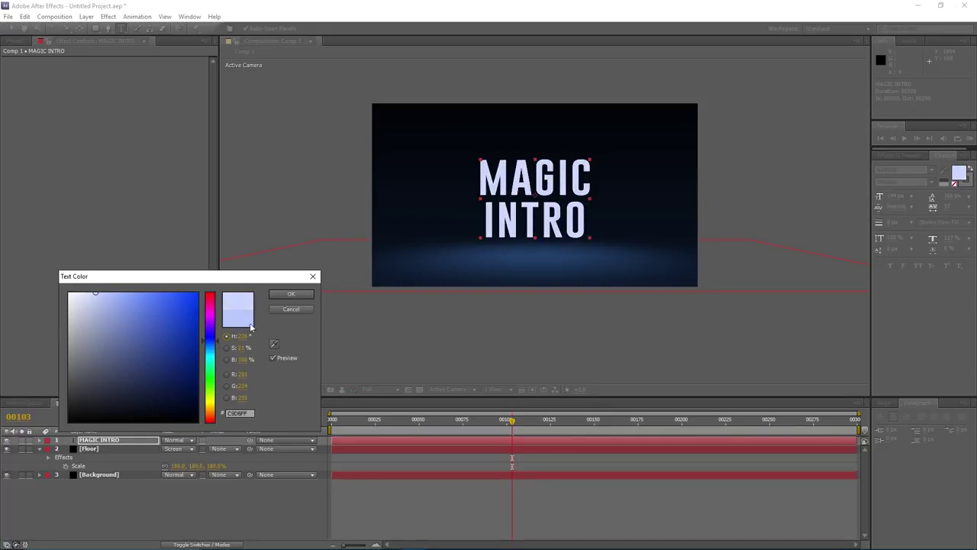
left_click(289, 296)
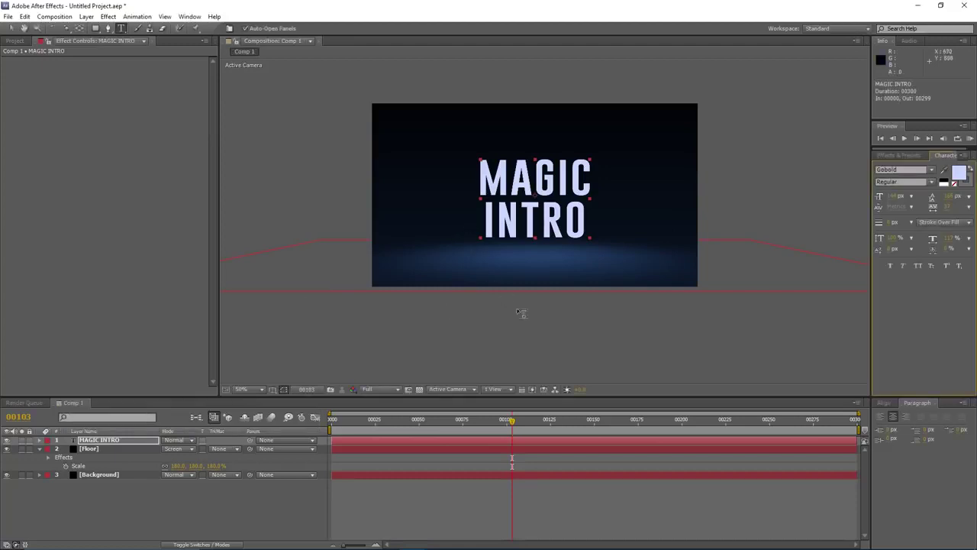
- Reduce the font size of only the word MAGIC so its width roughly matches INTRO
double_click(99, 442)
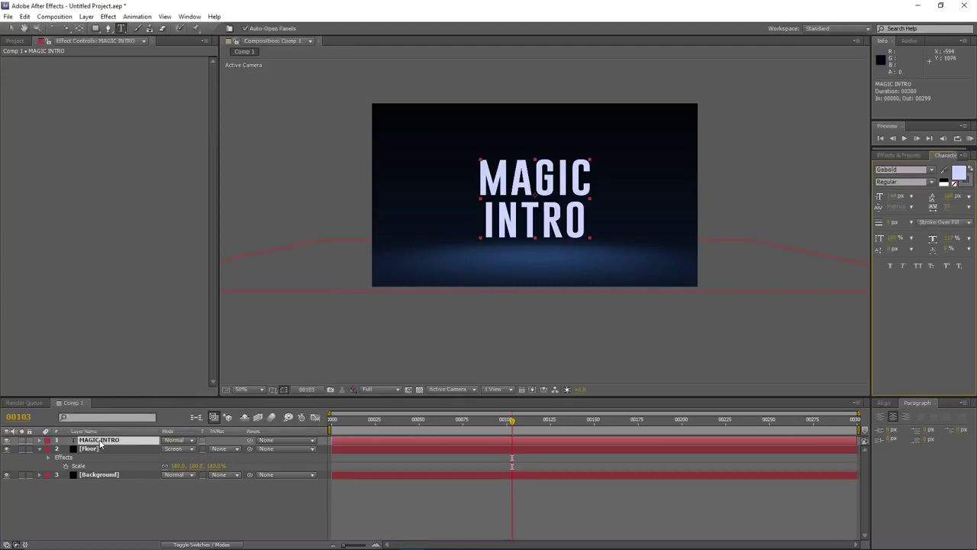
left_click_drag(481, 176, 592, 175)
left_click_drag(896, 195, 885, 196)
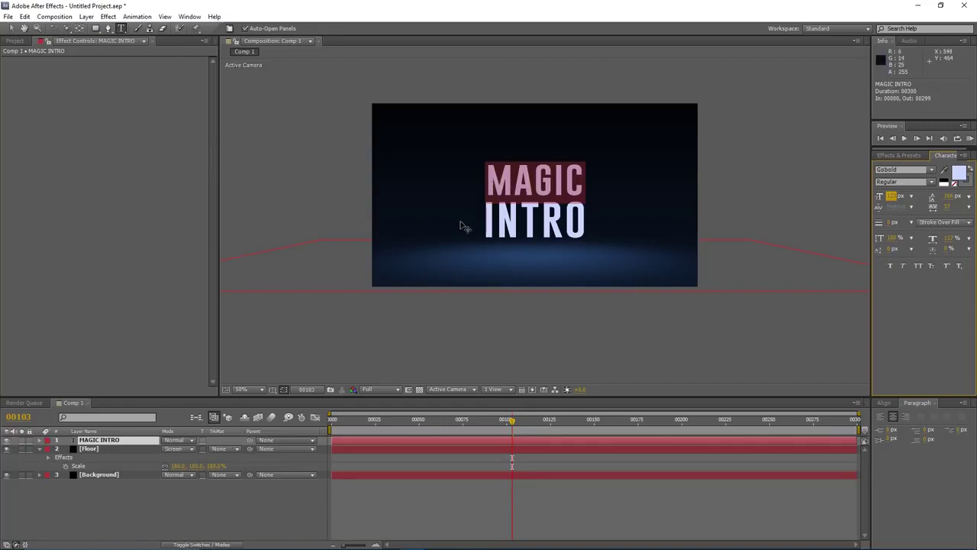
left_click(501, 433)
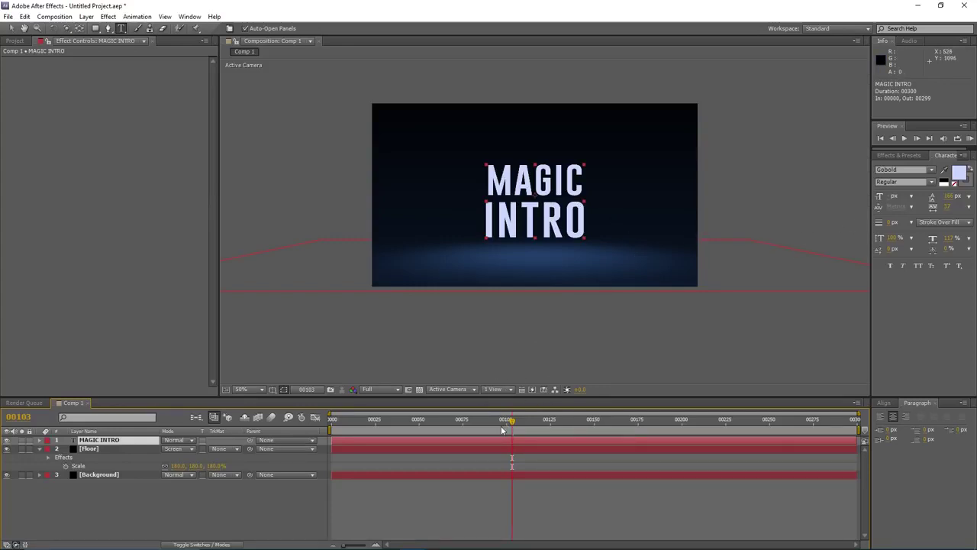
- Move the current time to frame 109 and inspect the MAGIC INTRO title close up
left_click_drag(501, 429, 523, 428)
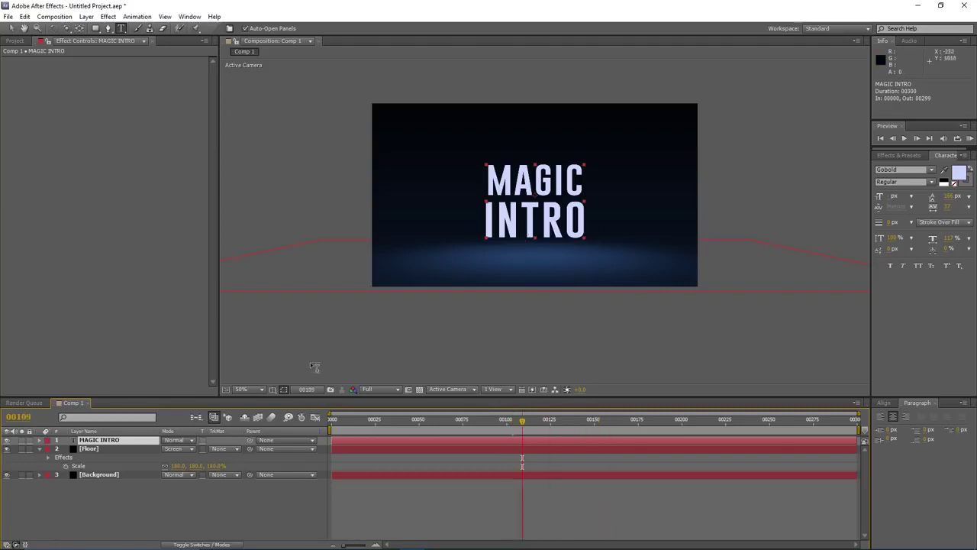
key("v")
key("period")
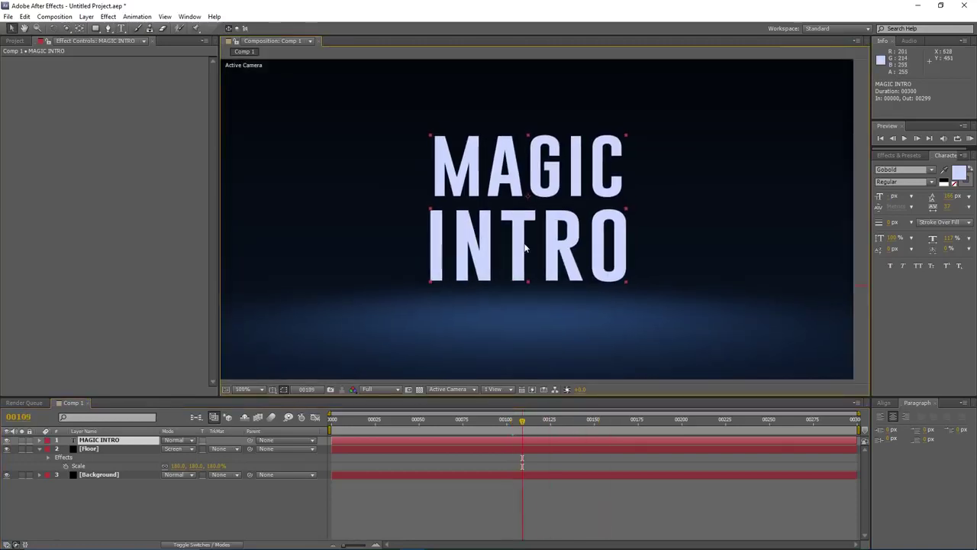
key("comma")
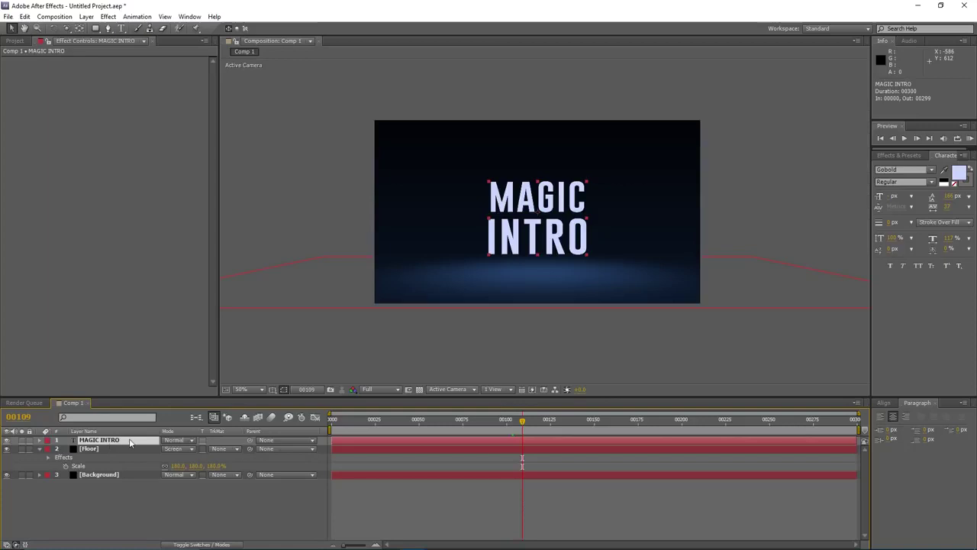
- Pre-compose the MAGIC INTRO title layer as TEXT_PRECOMP with all attributes moved, and make the precomp a 3D layer
left_click(84, 17)
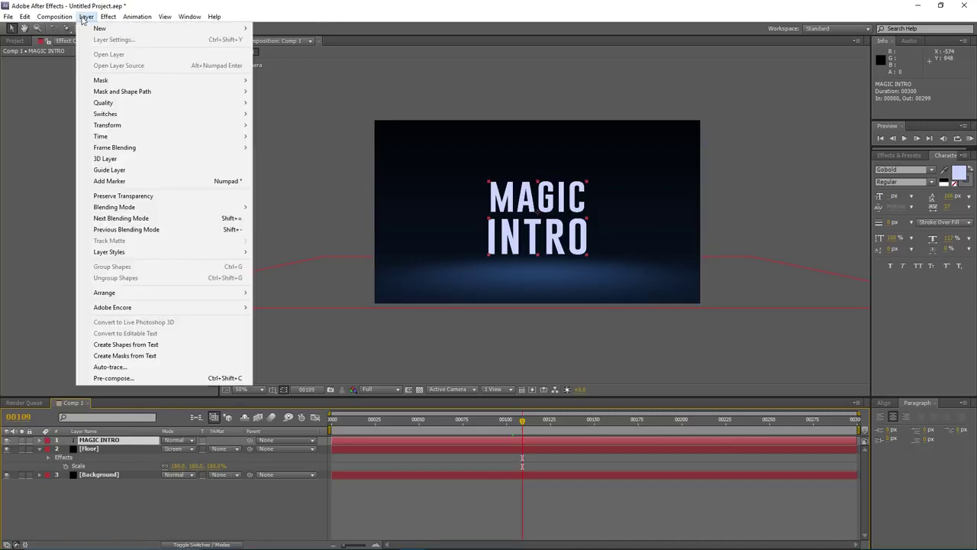
left_click(113, 378)
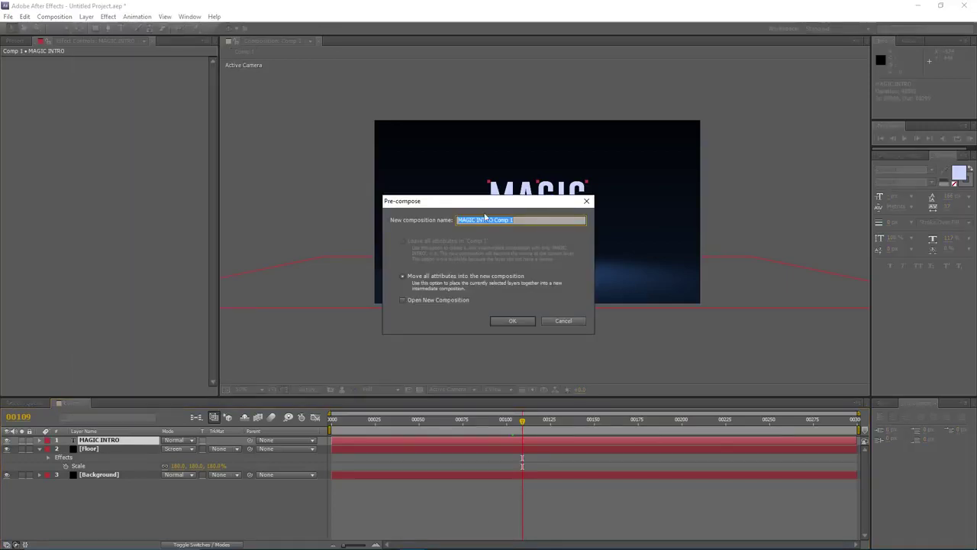
left_click_drag(486, 200, 165, 171)
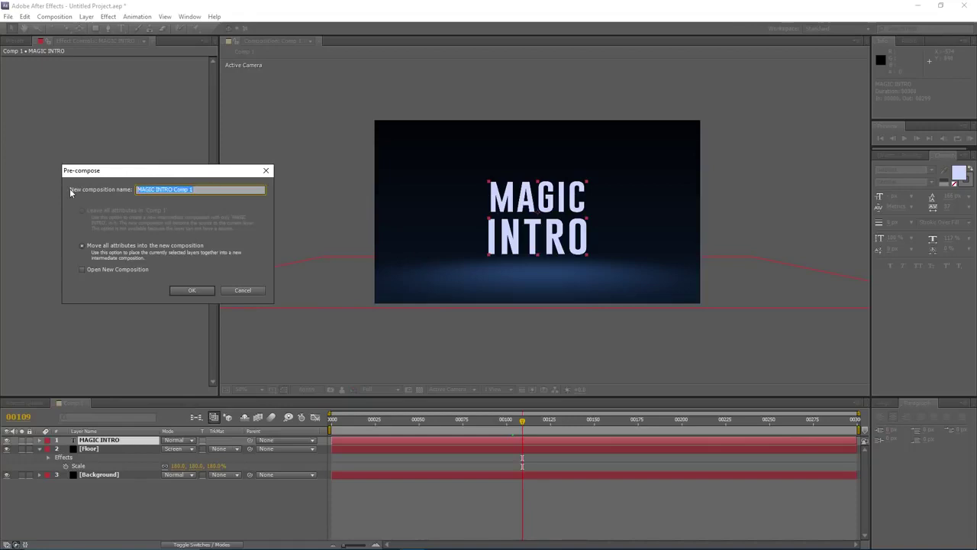
type("TEXT_PRECOMP")
key("Return")
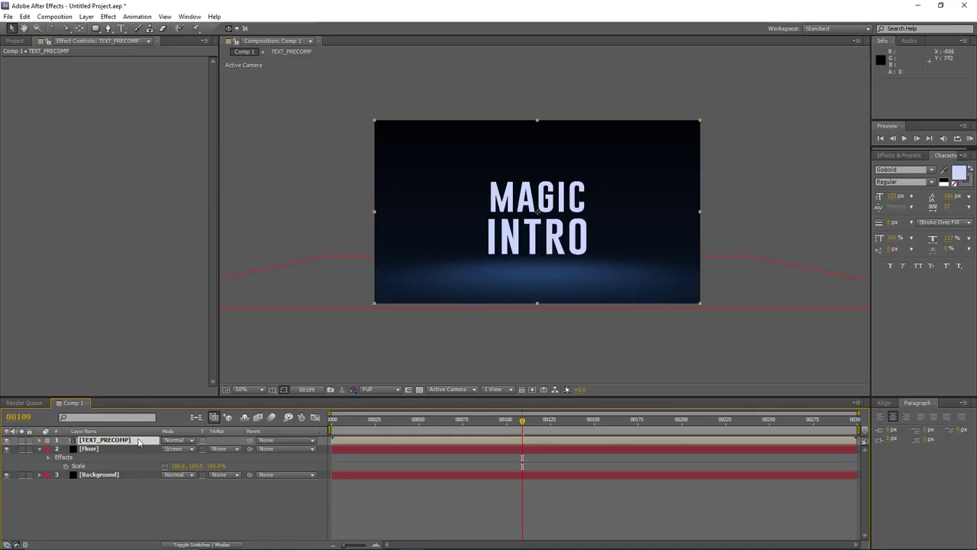
key("F4")
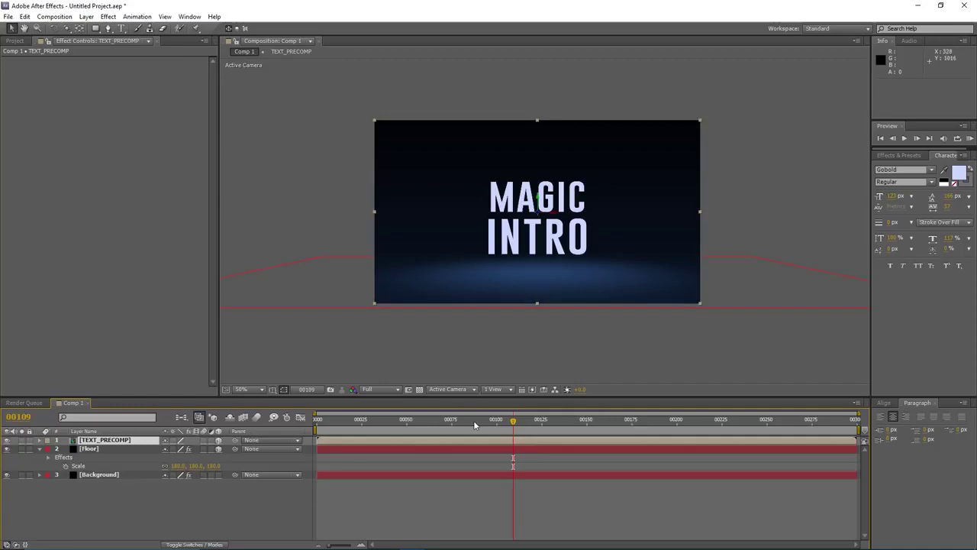
- Move the current time to frame 60 and create a two-node camera with a 70-degree angle of view
left_click_drag(500, 426, 426, 434)
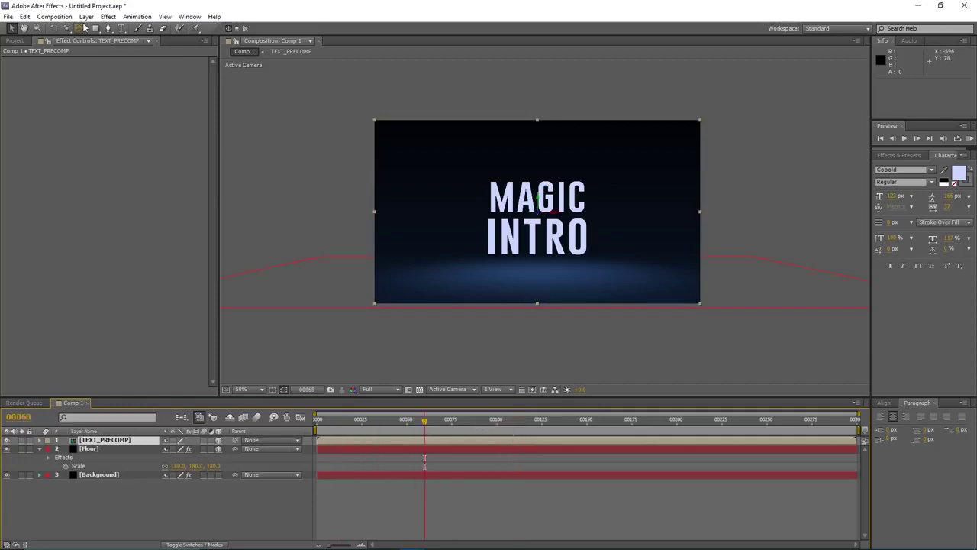
left_click(86, 16)
mouse_move(105, 29)
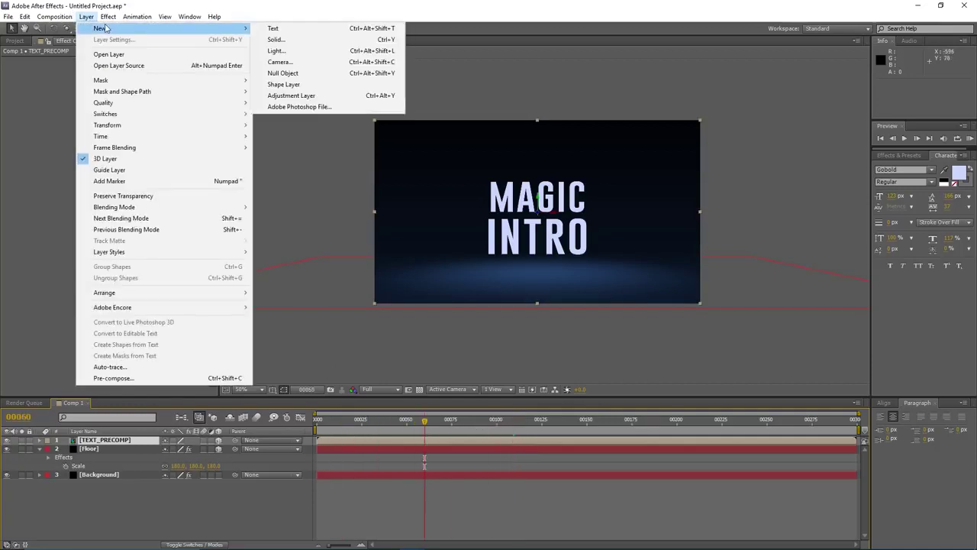
left_click(279, 62)
left_click(328, 244)
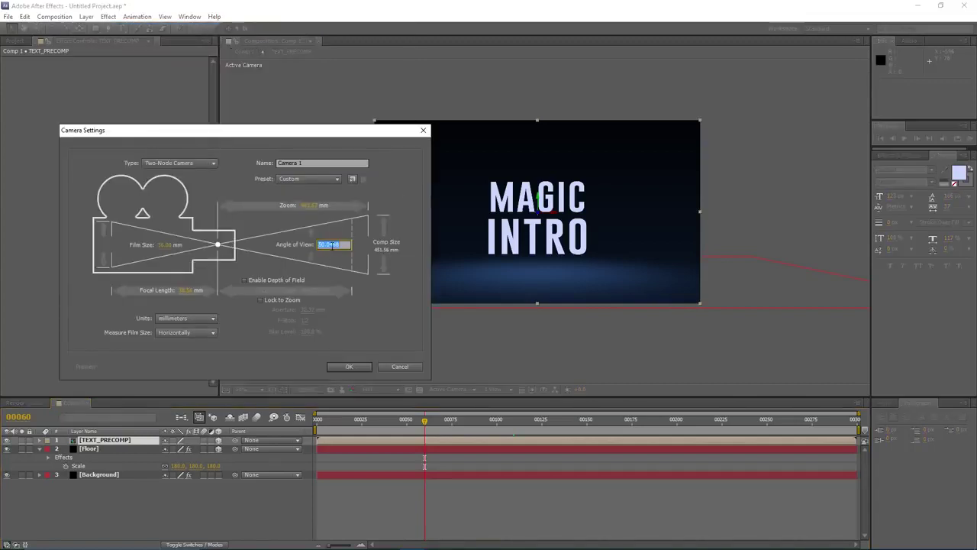
type("70")
key("Return")
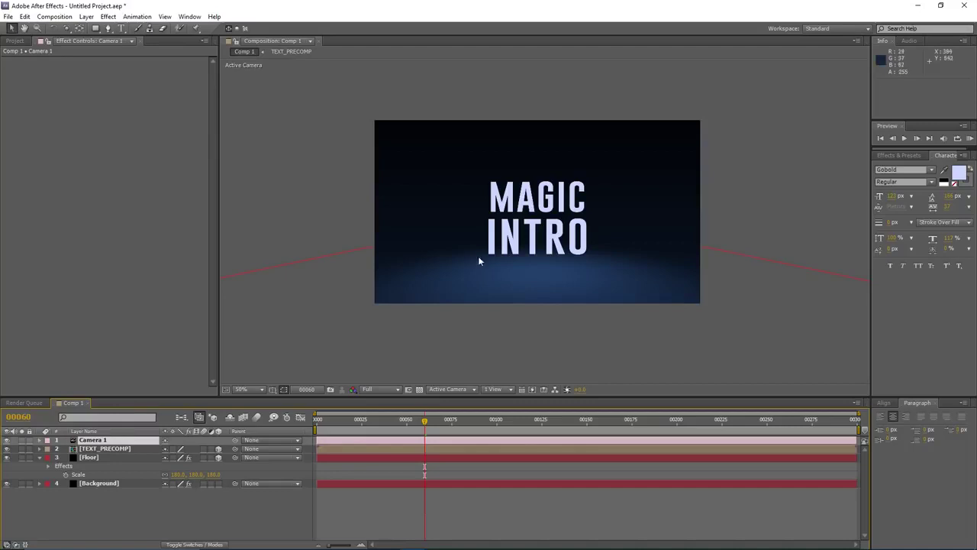
- Orbit the camera slightly so the title is seen at an angle, and move the current time to frame 80
key("c")
left_click_drag(540, 228, 519, 223)
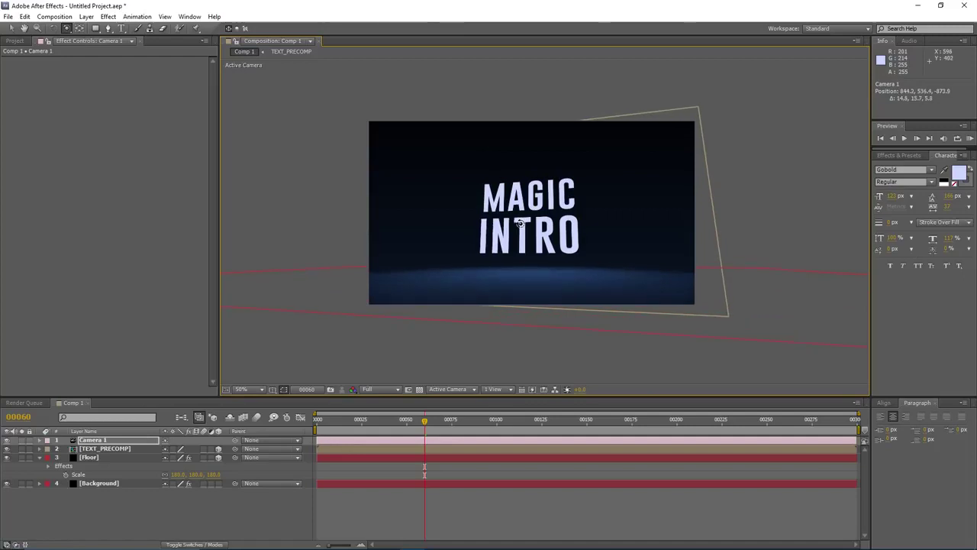
left_click(446, 473)
mouse_move(406, 427)
left_mouse_down()
mouse_move(348, 427)
mouse_move(403, 432)
left_mouse_up()
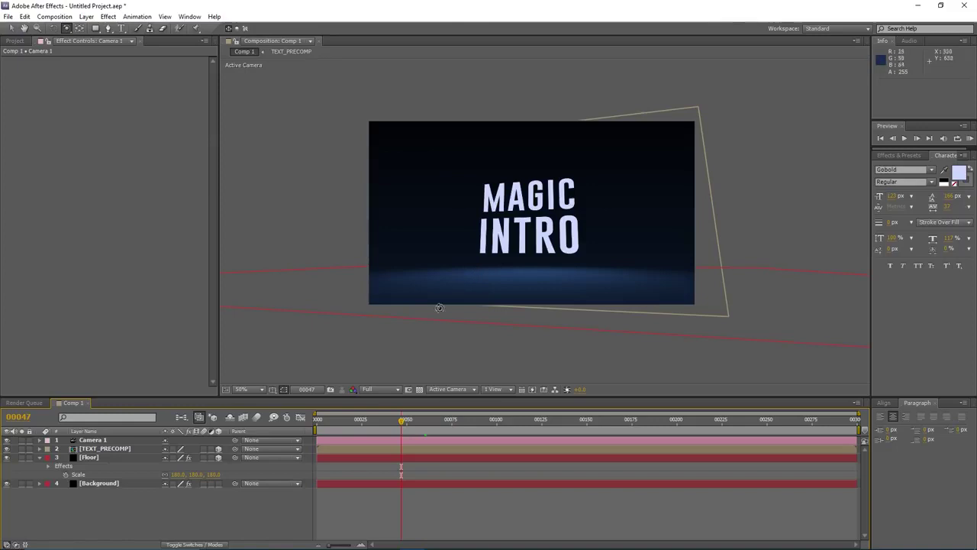
left_click_drag(403, 426, 462, 426)
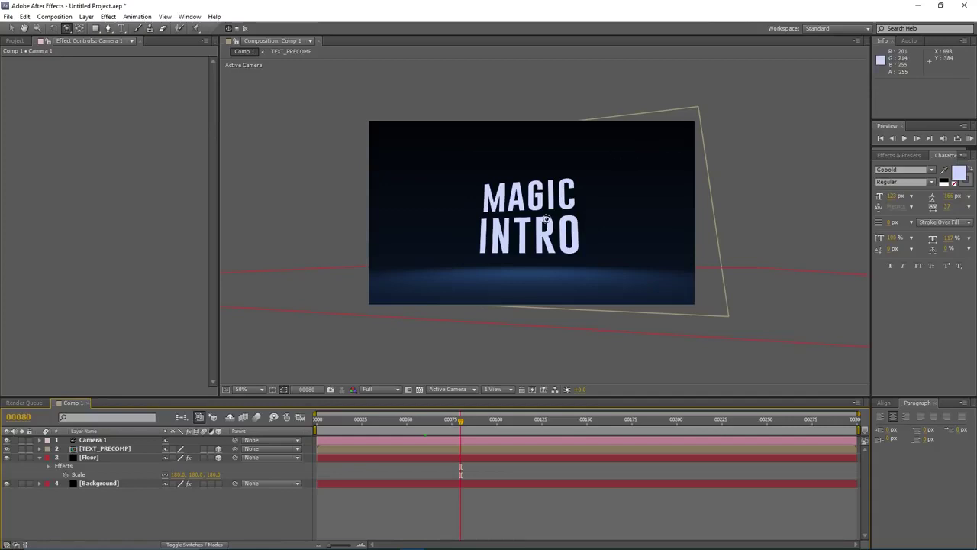
left_click(86, 16)
mouse_move(198, 29)
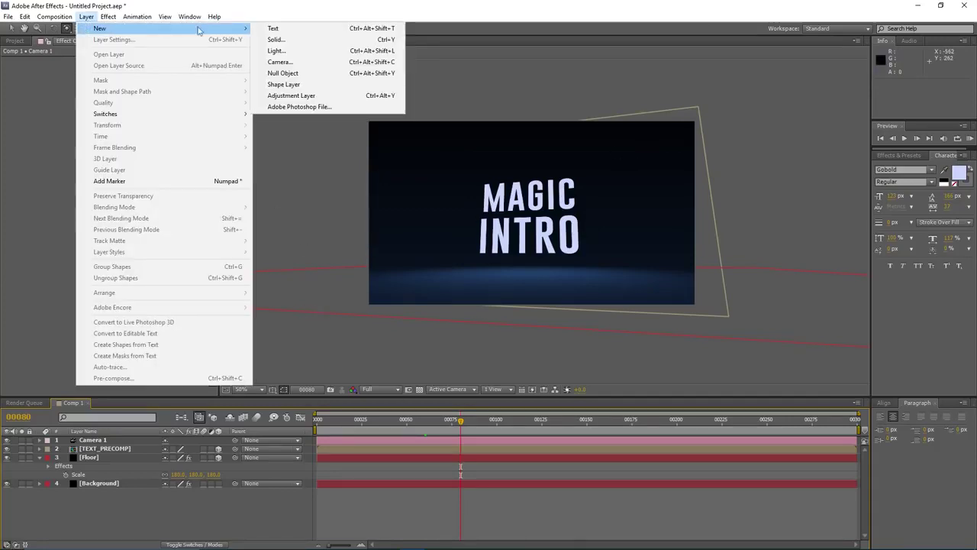
left_click(277, 39)
key("Escape")
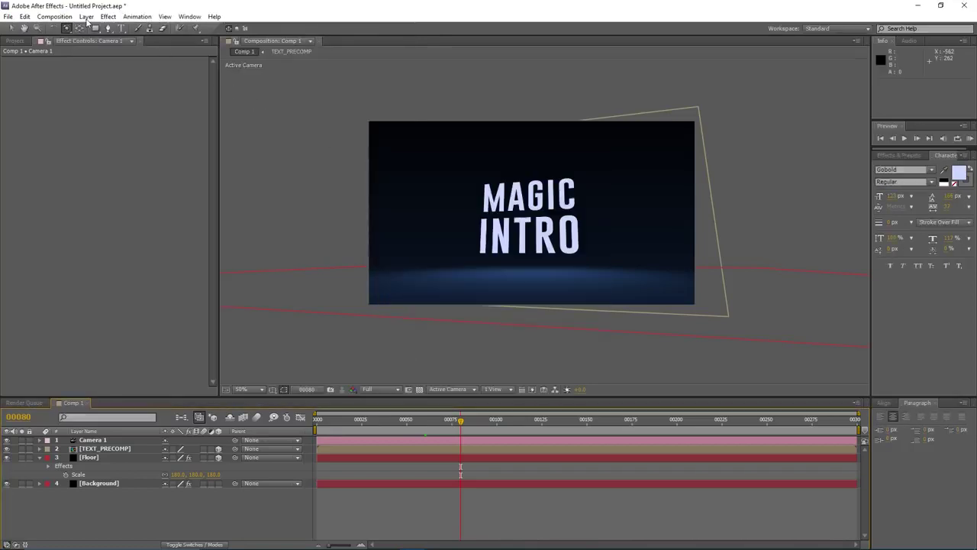
- Create a Point light named Emitter with purple color CD6EFF and 100% intensity
left_click(86, 16)
mouse_move(198, 29)
left_click(276, 48)
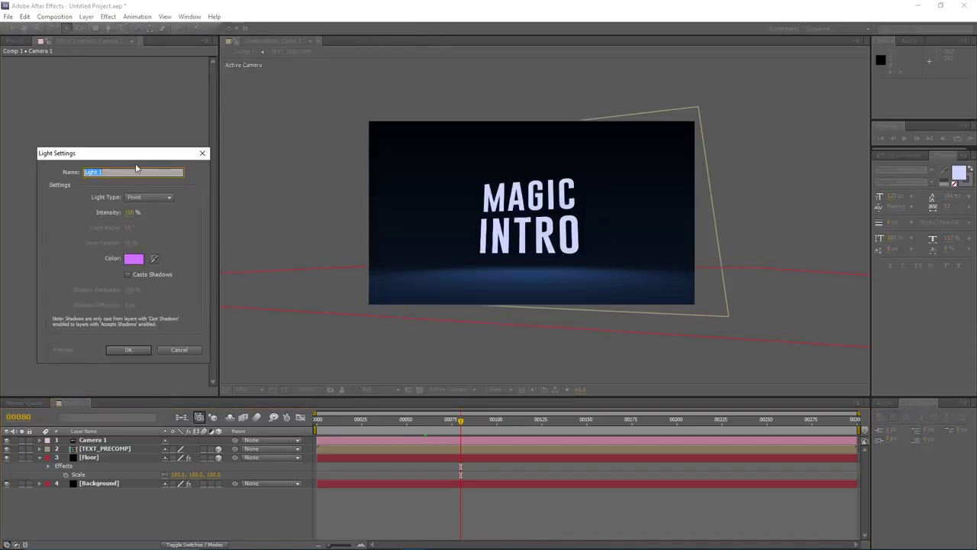
type("Emitter")
left_click(134, 195)
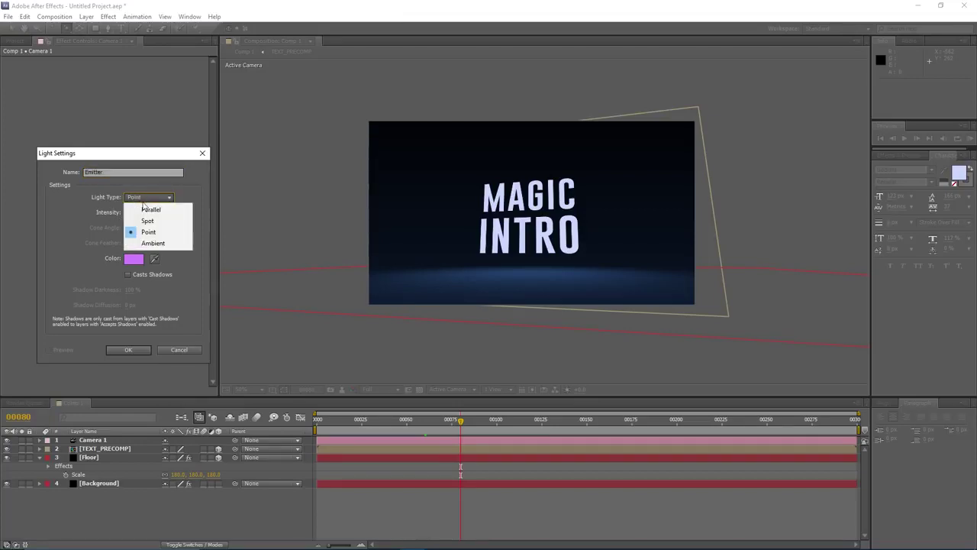
left_click(145, 195)
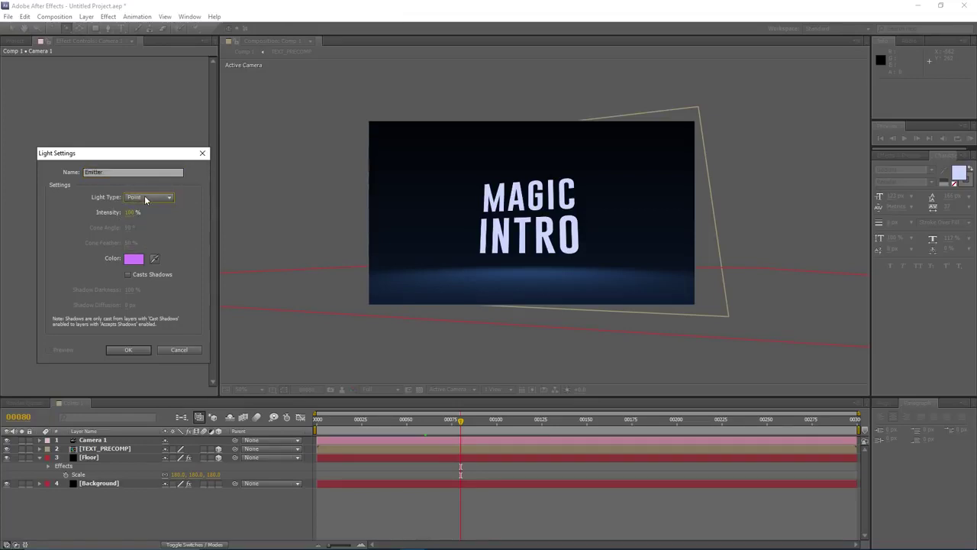
left_click(126, 261)
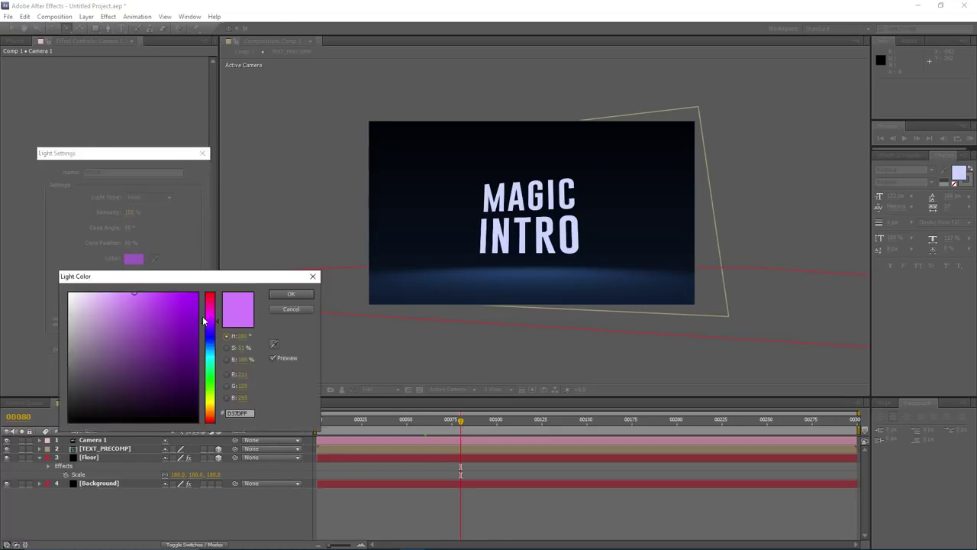
left_click_drag(182, 319, 142, 290)
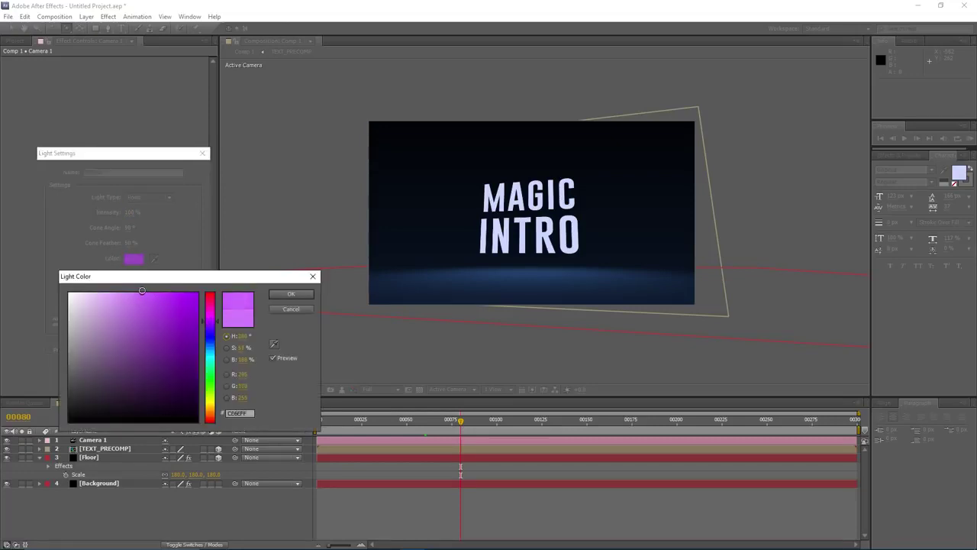
left_click(283, 294)
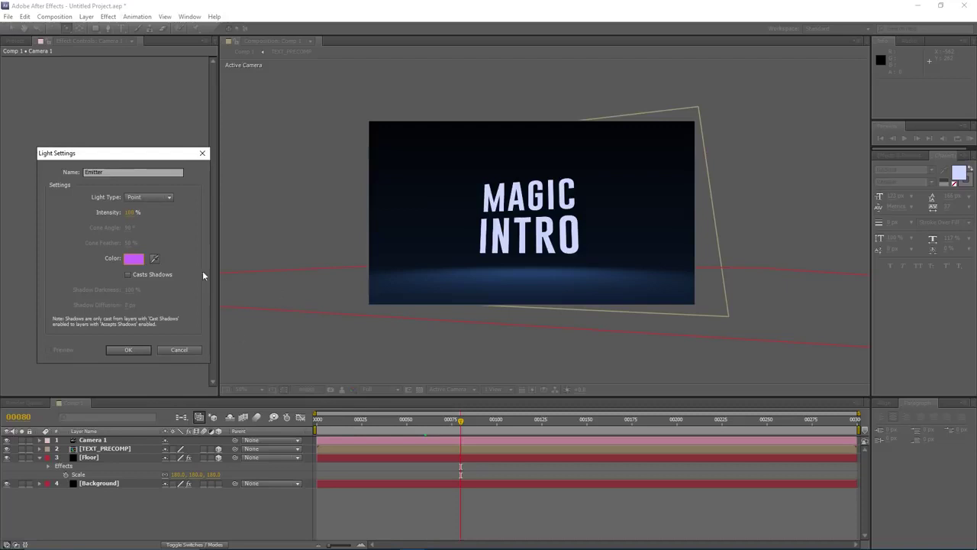
left_click(127, 350)
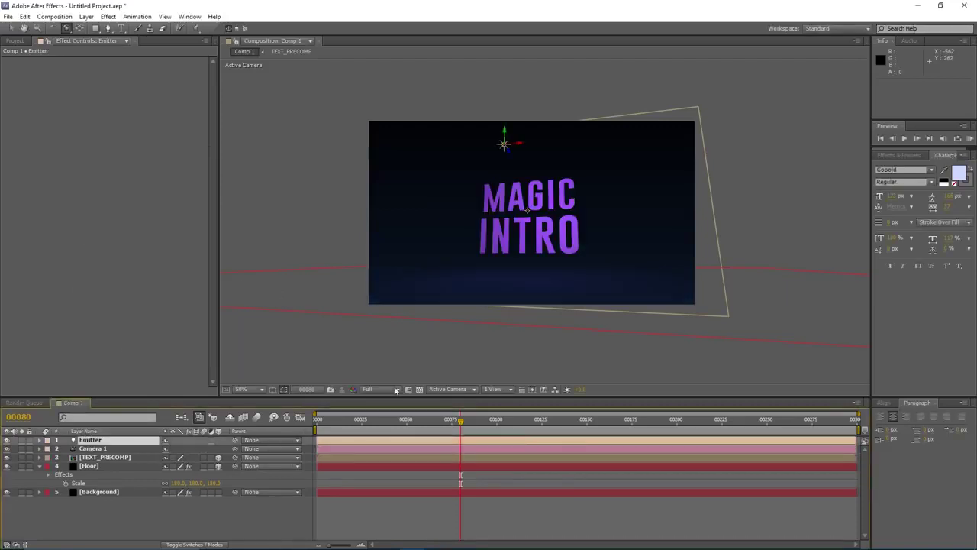
- Show the Emitter light's Position property and try X values of 0 and 740
left_click(96, 441)
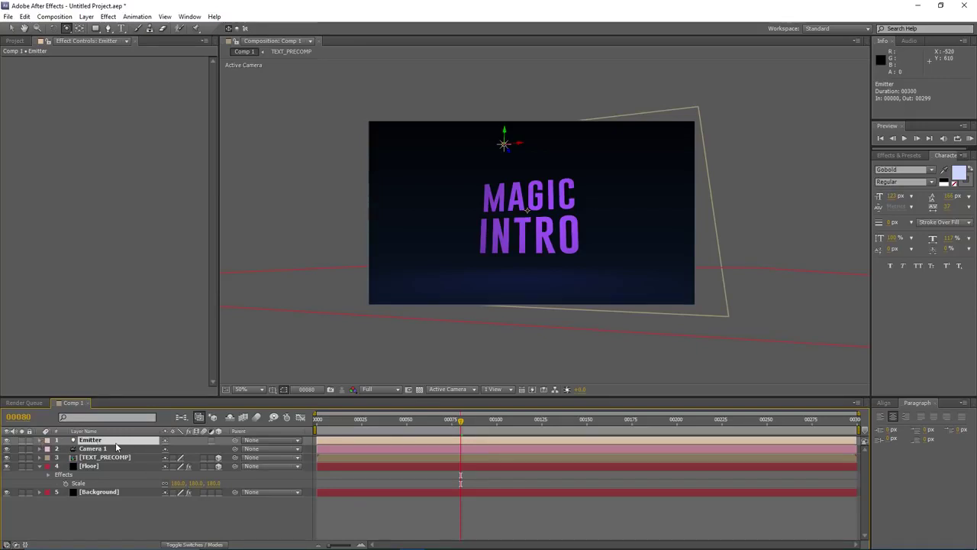
key("p")
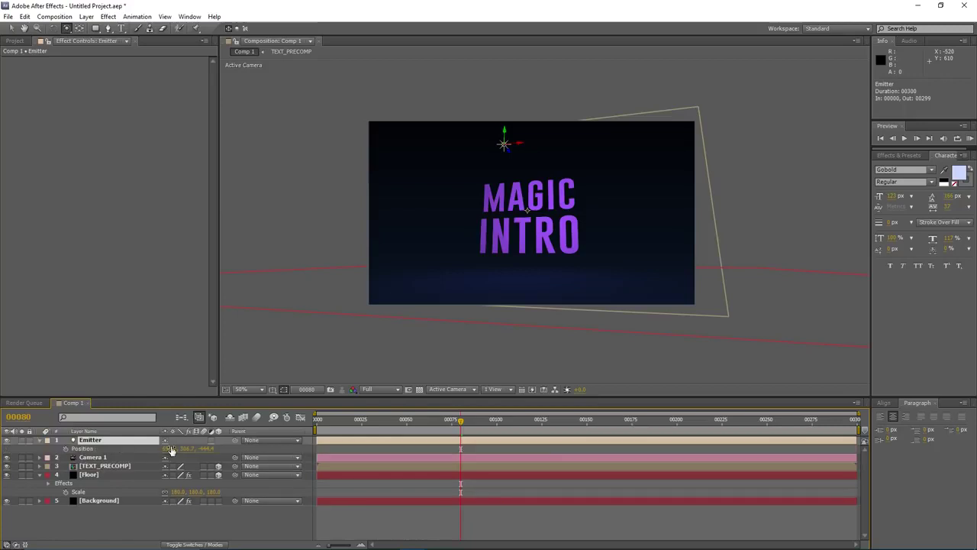
type("9")
key("Return")
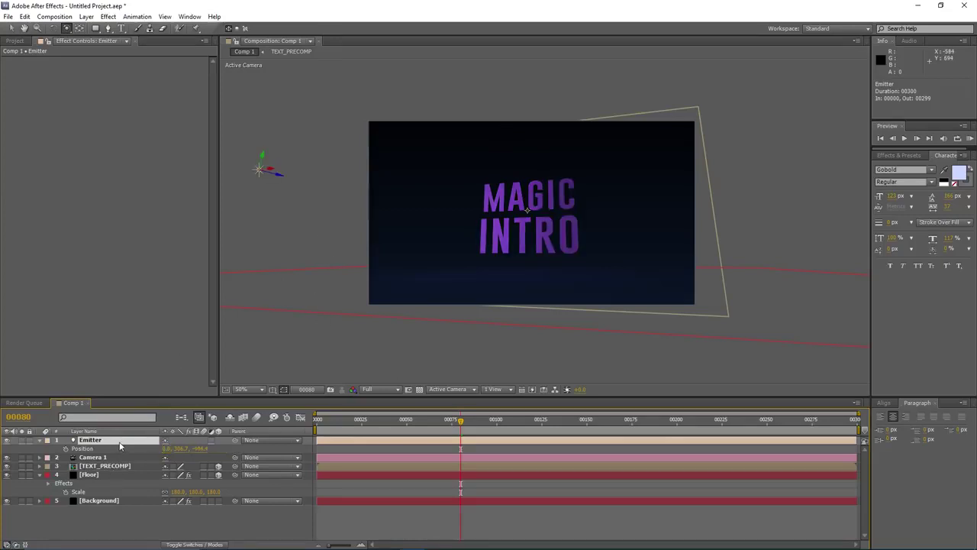
left_click_drag(166, 449, 557, 450)
left_click(90, 441)
- Work out half the composition size in its settings with 1280/2 for width and 720/2 for height, and discard the changes
left_click(61, 18)
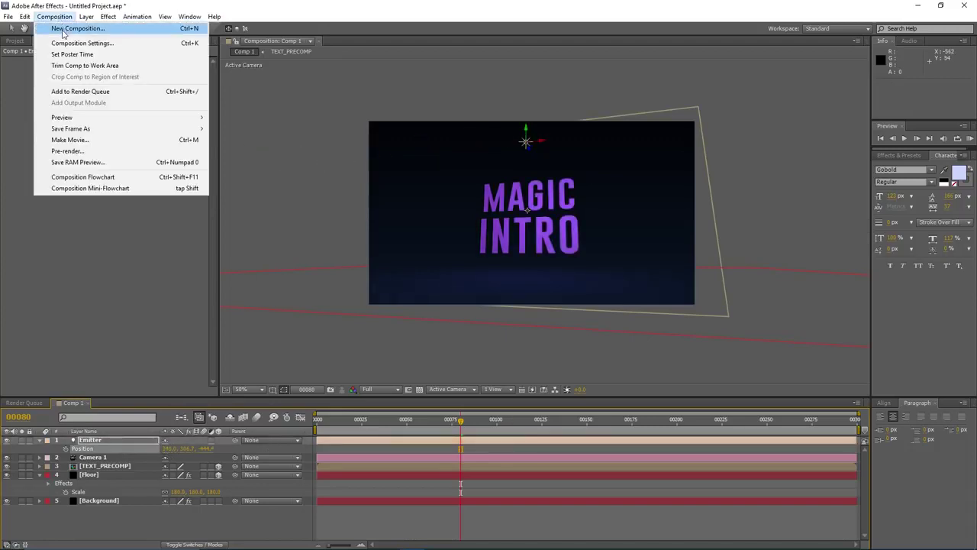
left_click(79, 43)
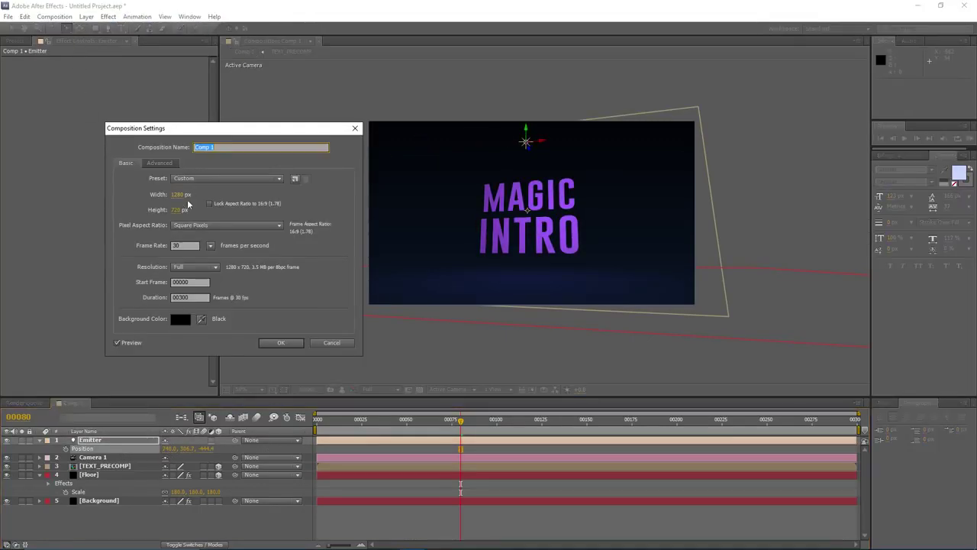
left_click(181, 197)
left_click(181, 210)
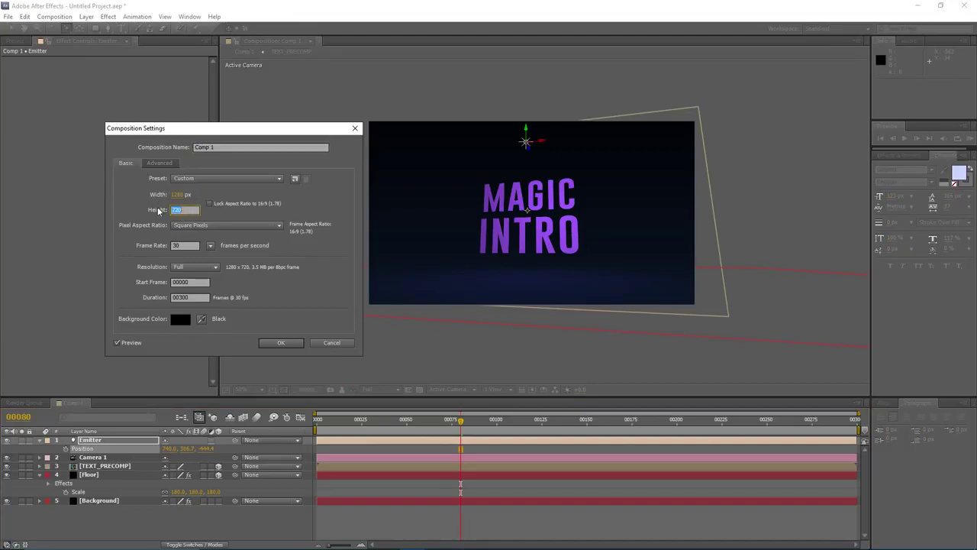
left_click(178, 196)
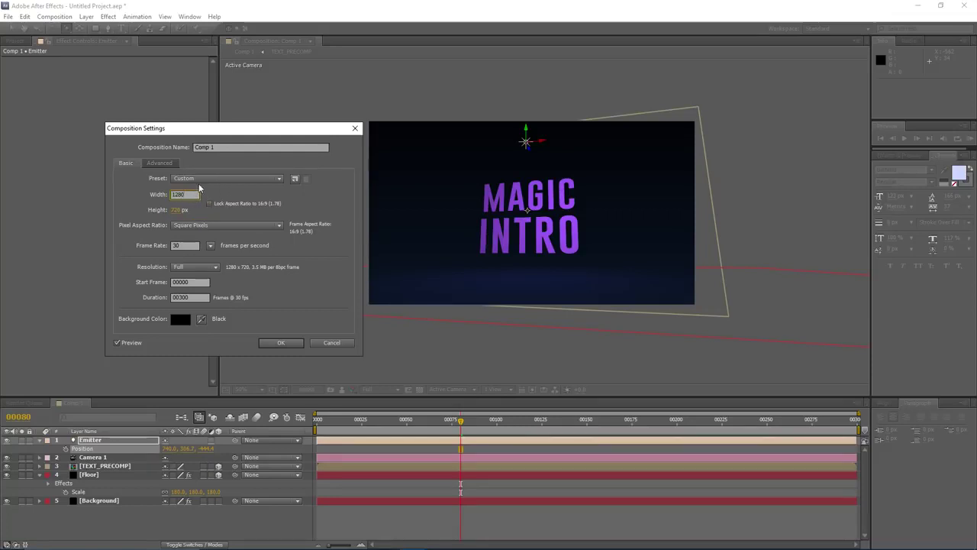
type("/2")
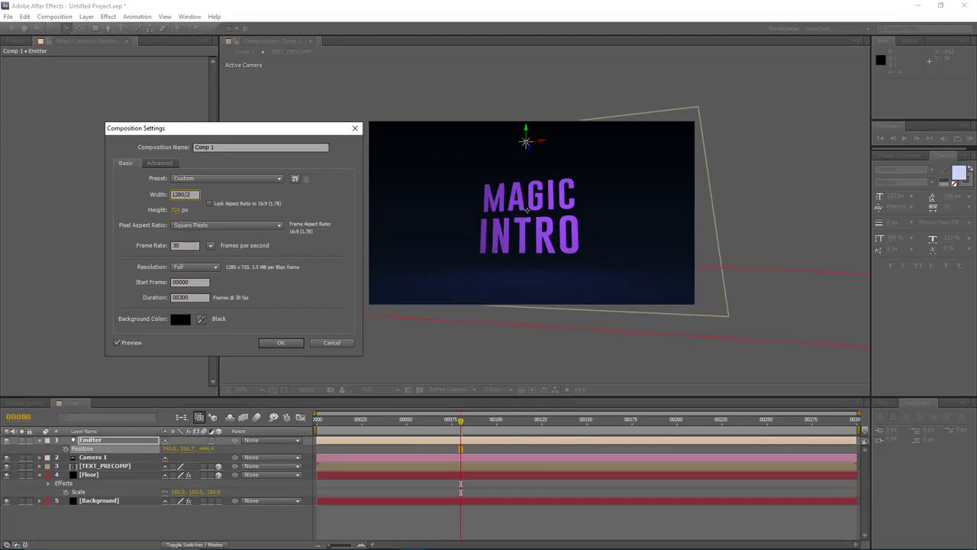
left_click(192, 211)
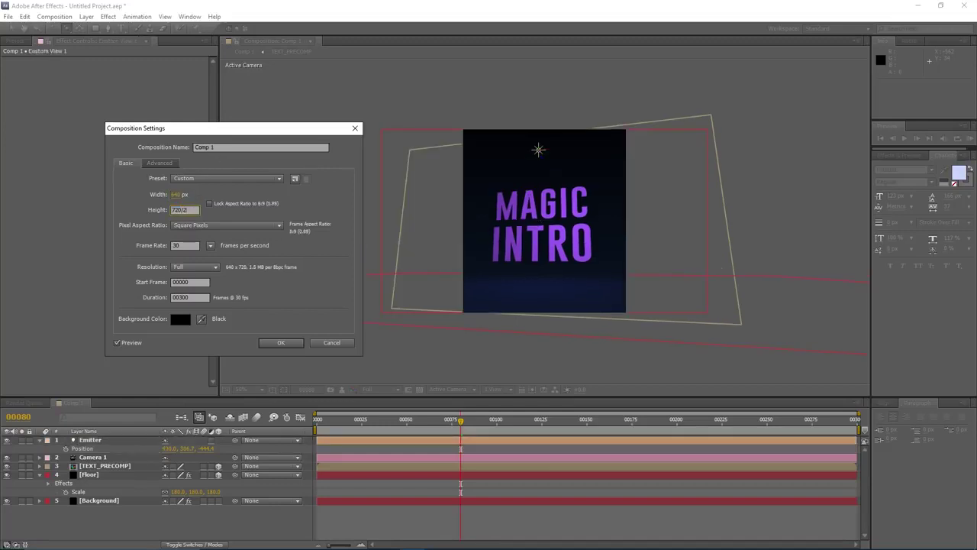
key("Return")
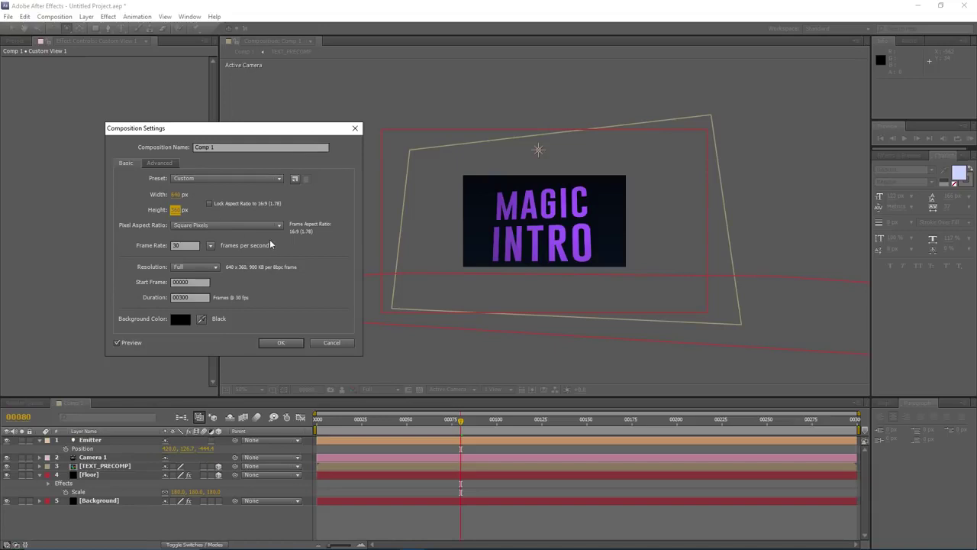
left_click(331, 343)
- Try positioning the Emitter light at X 640 with a new Y value
left_click(171, 448)
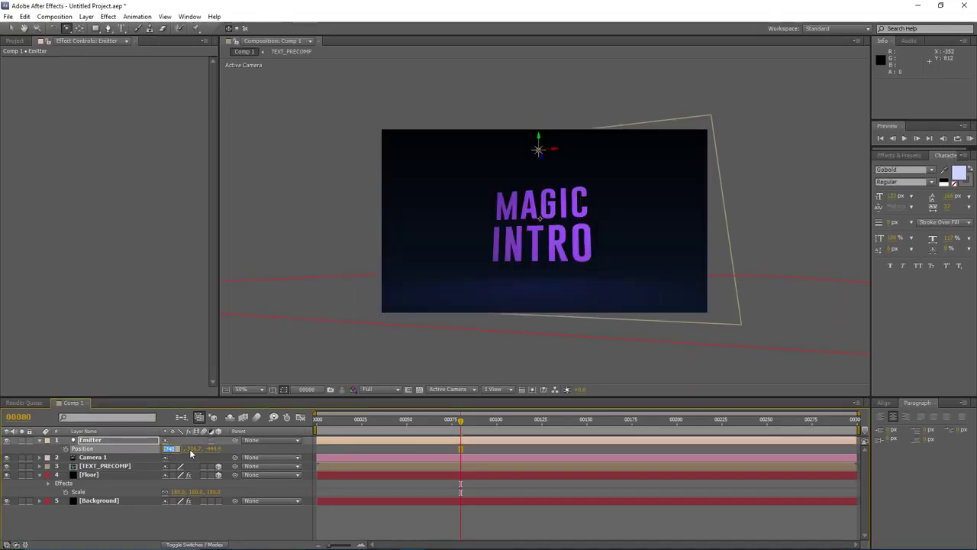
type("640")
key("Tab")
type("3")
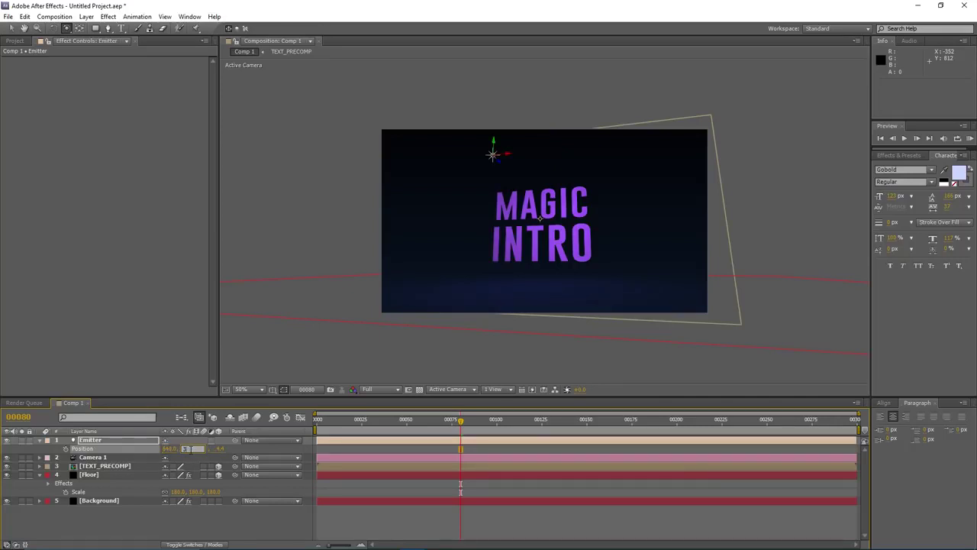
type("00")
key("Return")
- Set the Emitter light's Position to X 960, Y 540 and Z 0
left_click(169, 449)
type("960")
key("Tab")
type("540")
key("Tab")
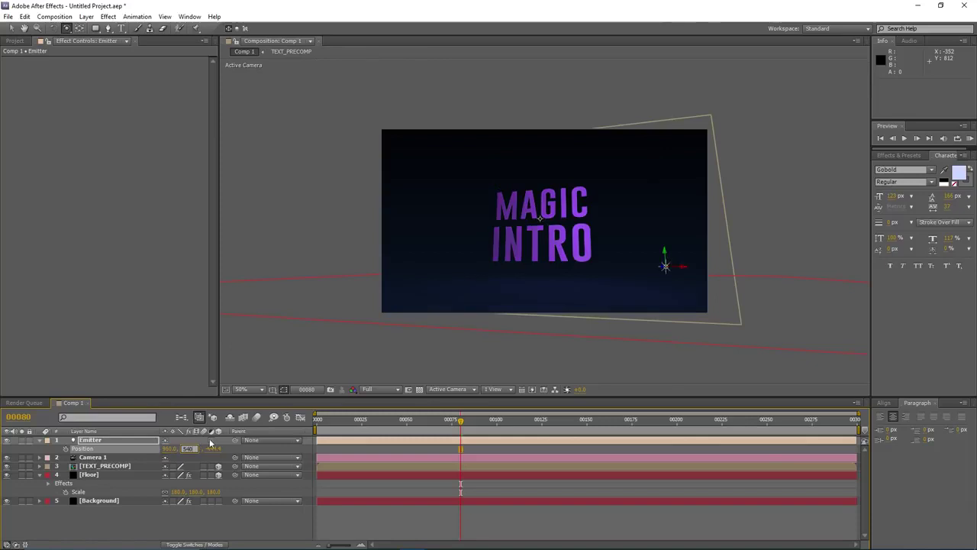
key("Tab")
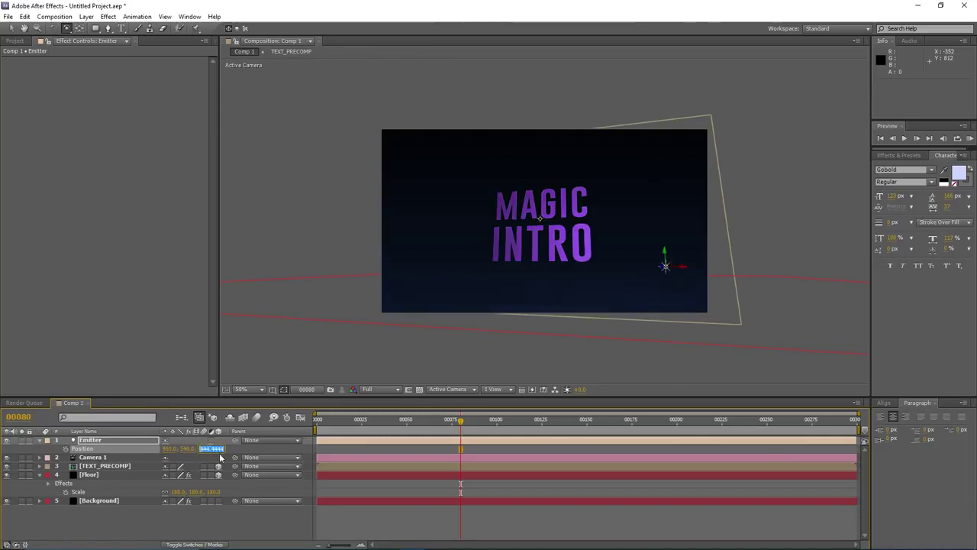
type("0")
key("Return")
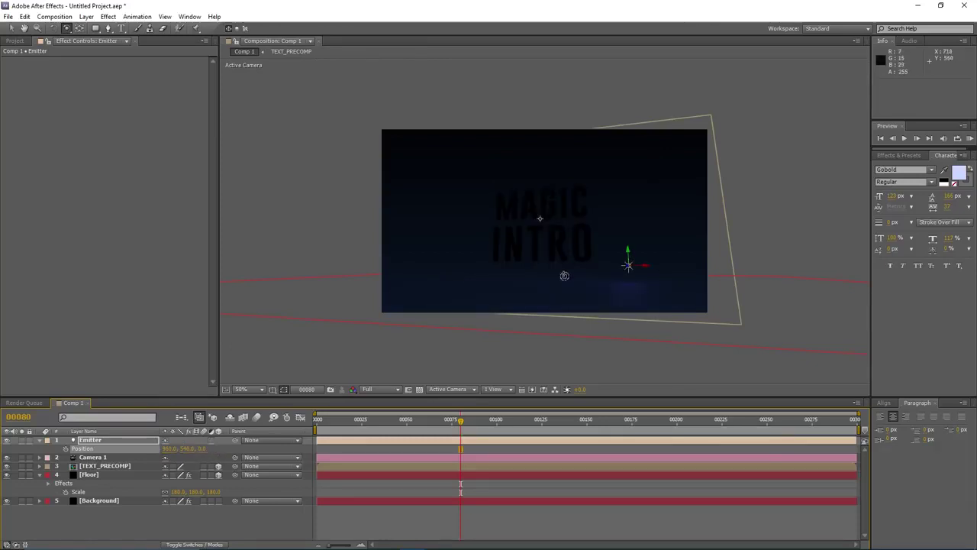
- Switch the composition view to Custom View 1 and turn on the transparency grid
left_click(448, 391)
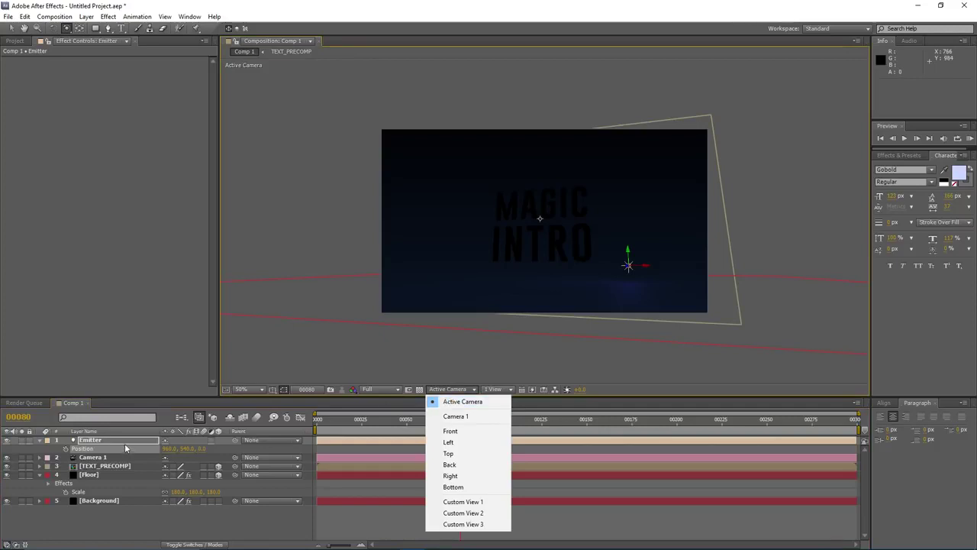
left_click(455, 399)
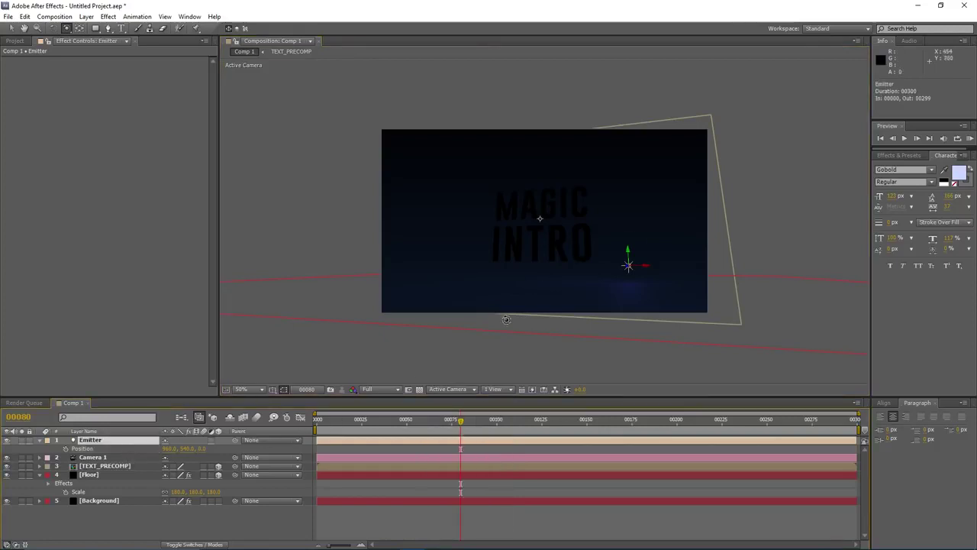
left_click(459, 391)
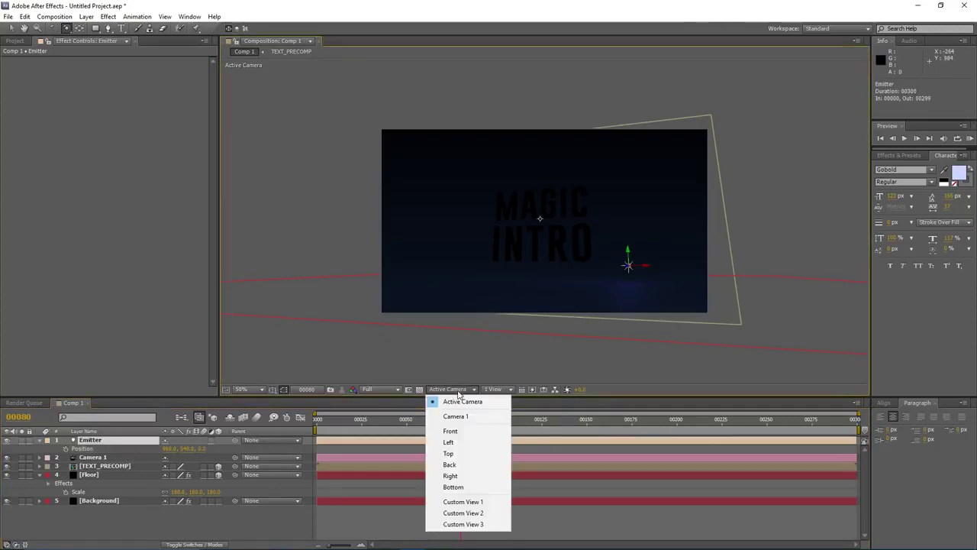
left_click(498, 502)
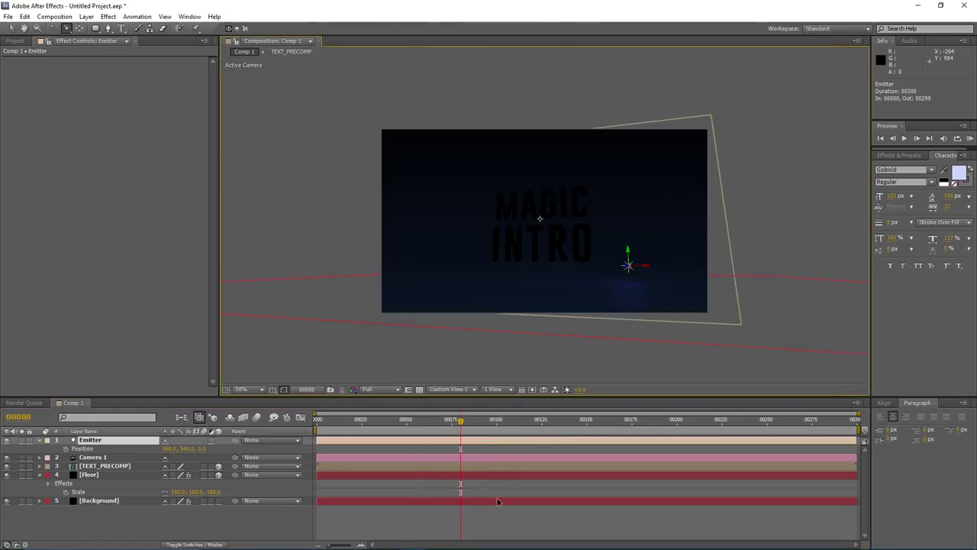
key("comma")
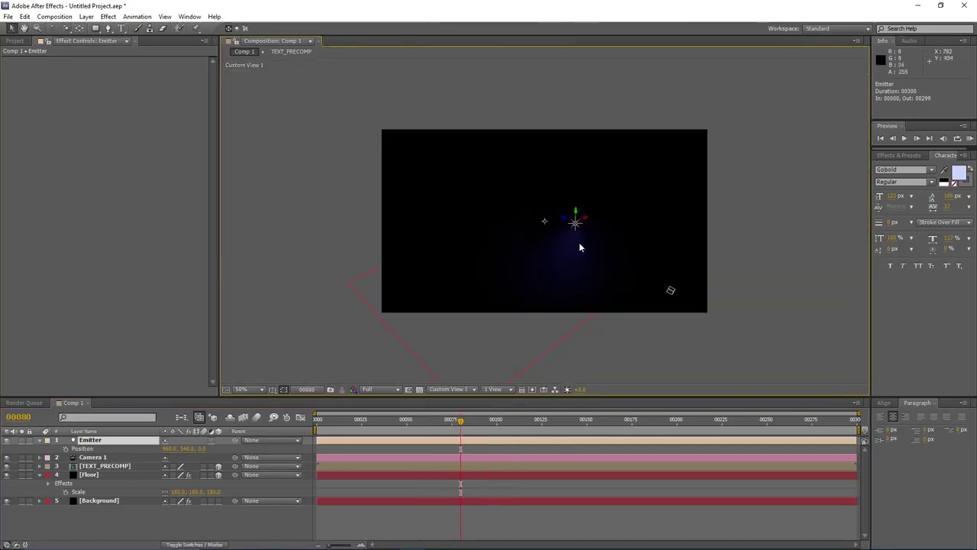
left_click(419, 390)
key("period")
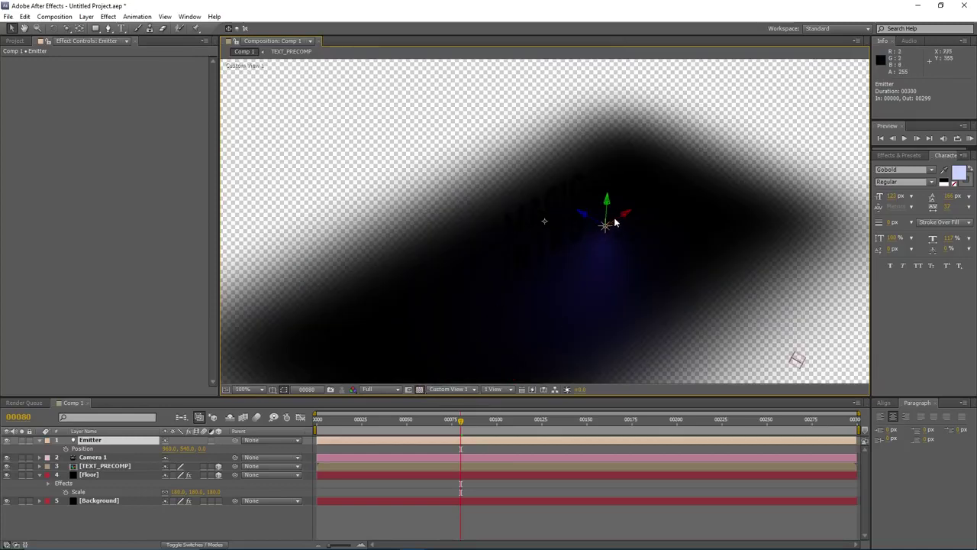
- Try moving the Emitter light freehand in X and Y toward the text, to about 645.5, 379.9
left_click_drag(621, 216, 559, 169)
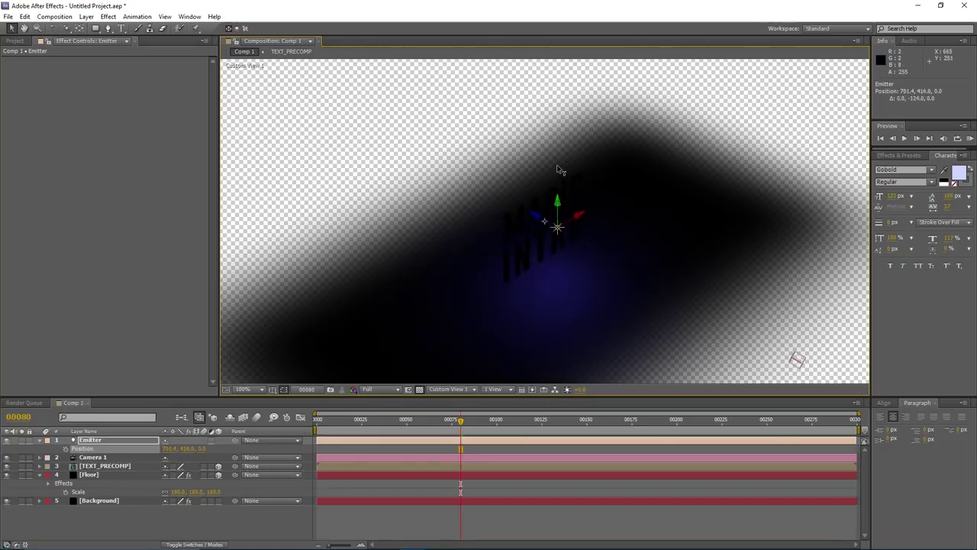
left_click_drag(566, 226, 555, 223)
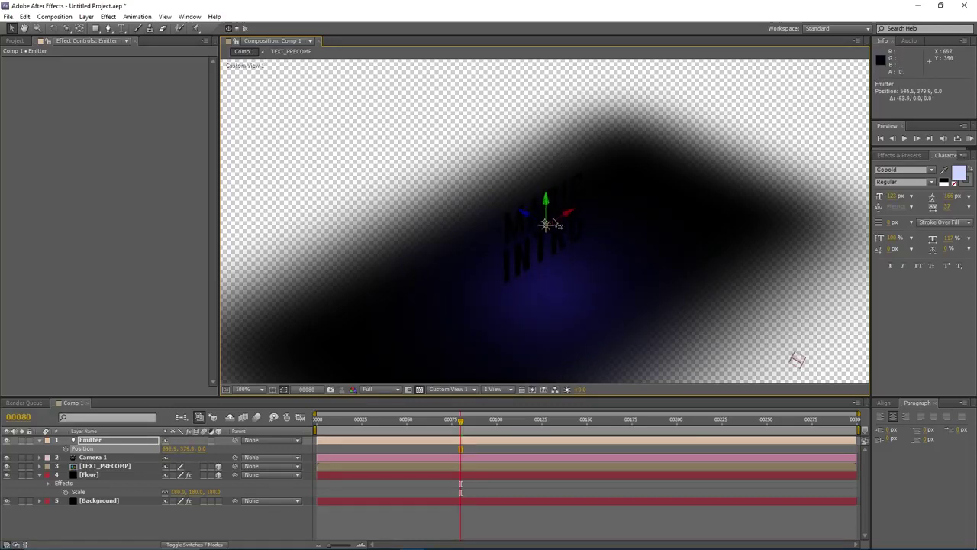
- Create a temporary null object, check its Position values, and delete it
left_click(86, 17)
mouse_move(103, 30)
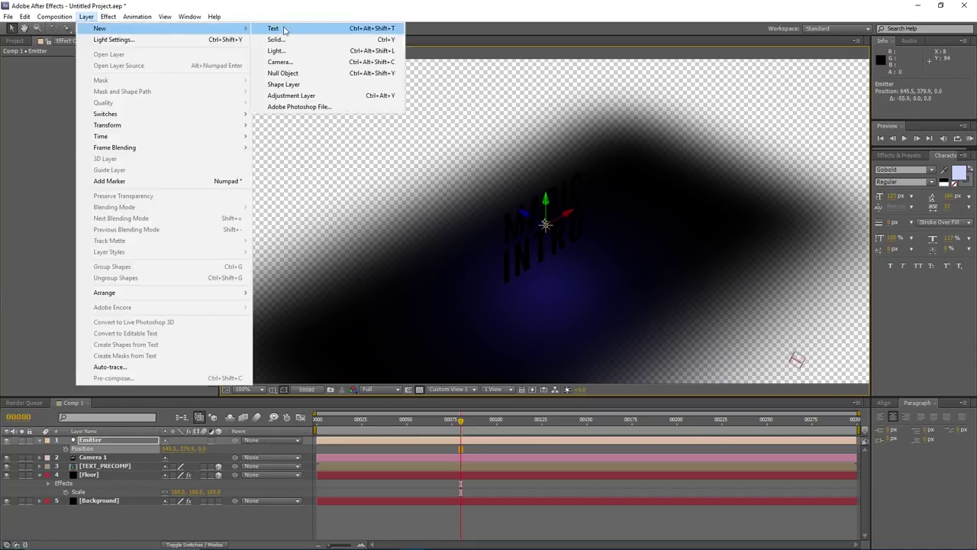
left_click(287, 76)
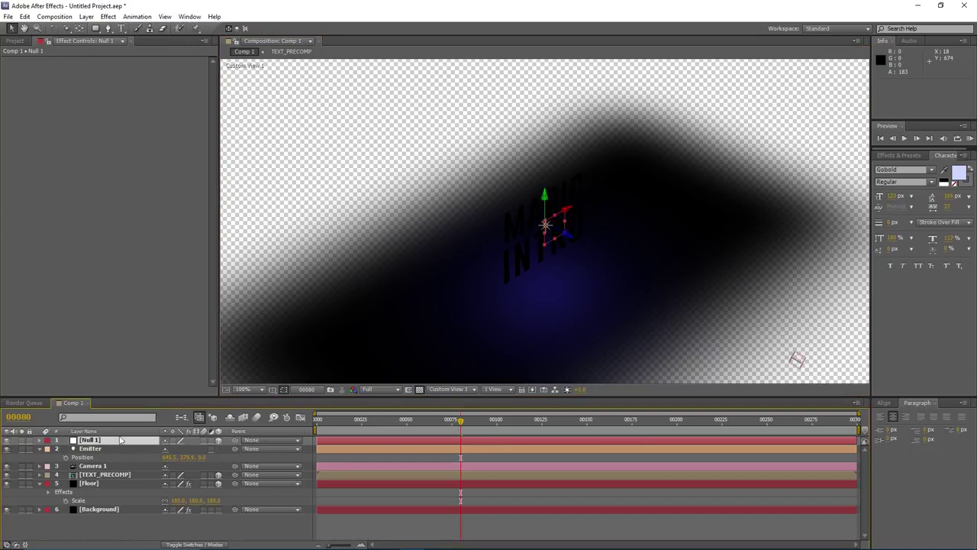
key("p")
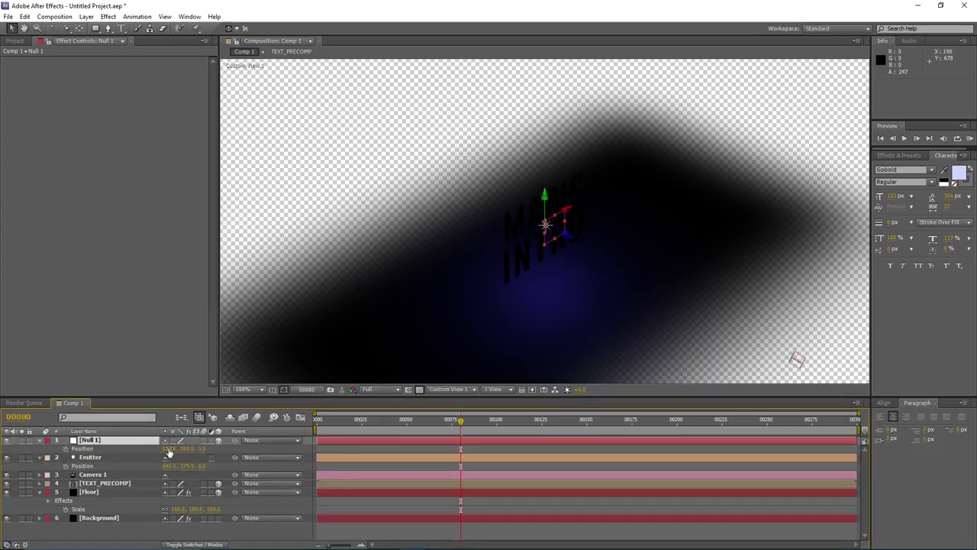
left_click(115, 443)
key("Delete")
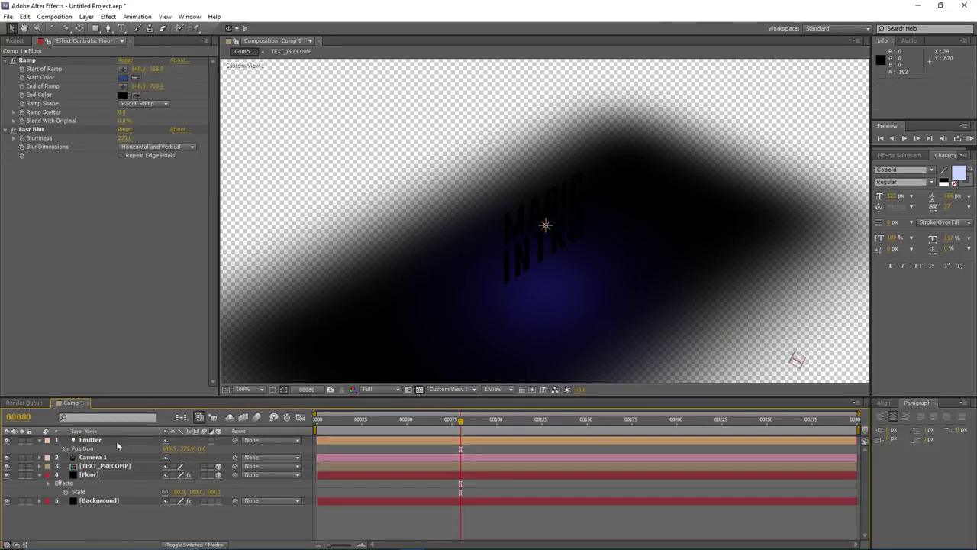
- Center the Emitter light by setting its Position to X 640 and Y 360, keeping Z at 0
left_click(116, 441)
left_click(174, 448)
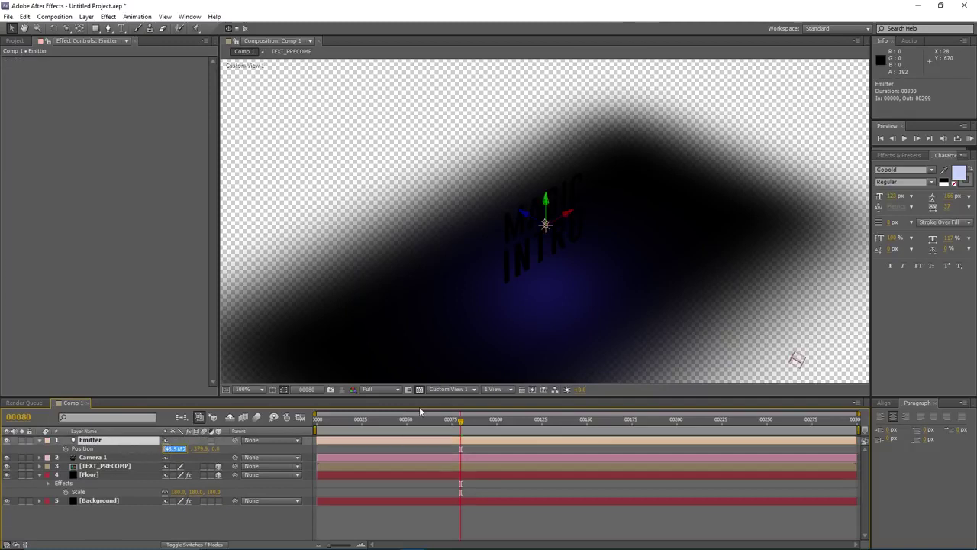
type("640")
key("Tab")
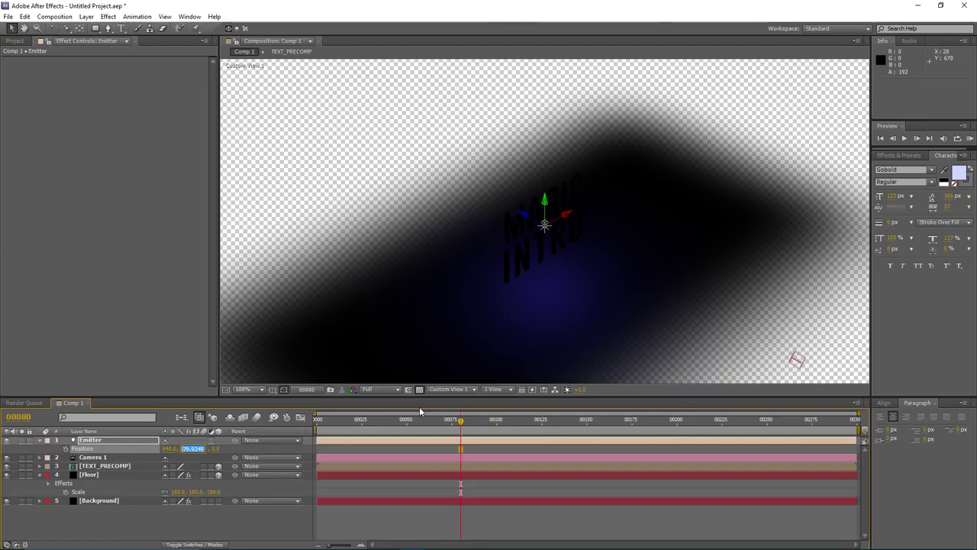
type("360")
key("Return")
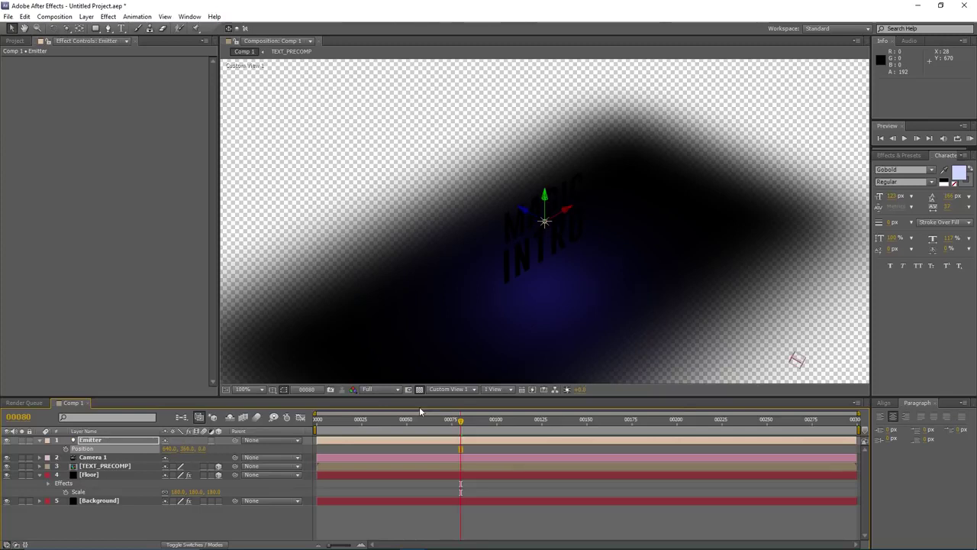
left_click(203, 448)
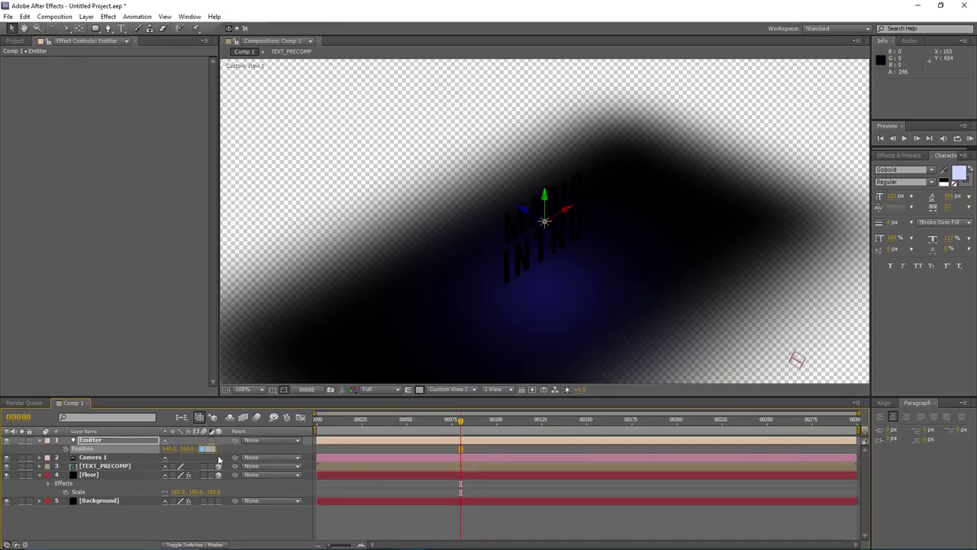
left_click(328, 447)
- Turn off the transparency grid, keep Custom View 1, and deselect the Emitter light
scroll(534, 251, "down", 3)
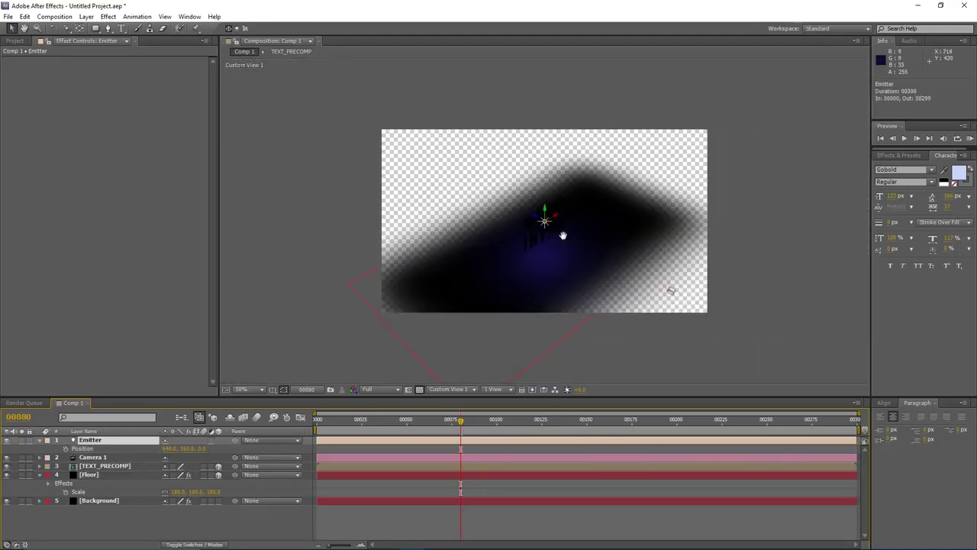
scroll(528, 234, "up", 3)
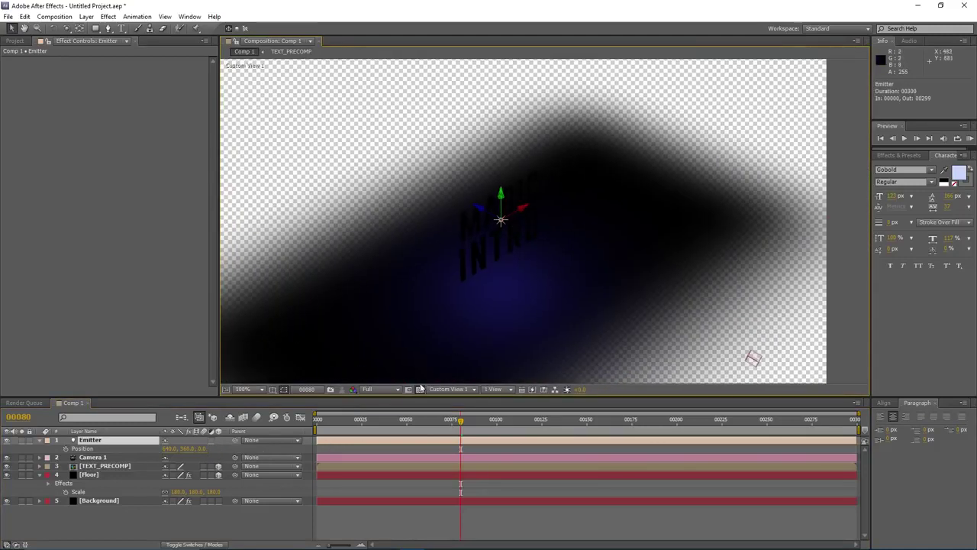
left_click(419, 389)
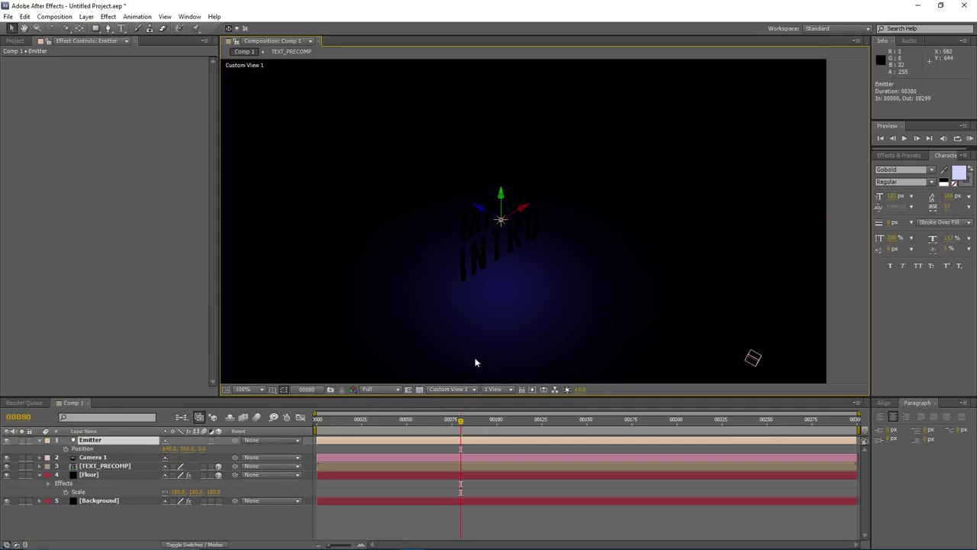
scroll(495, 249, "down", 2)
left_click(449, 389)
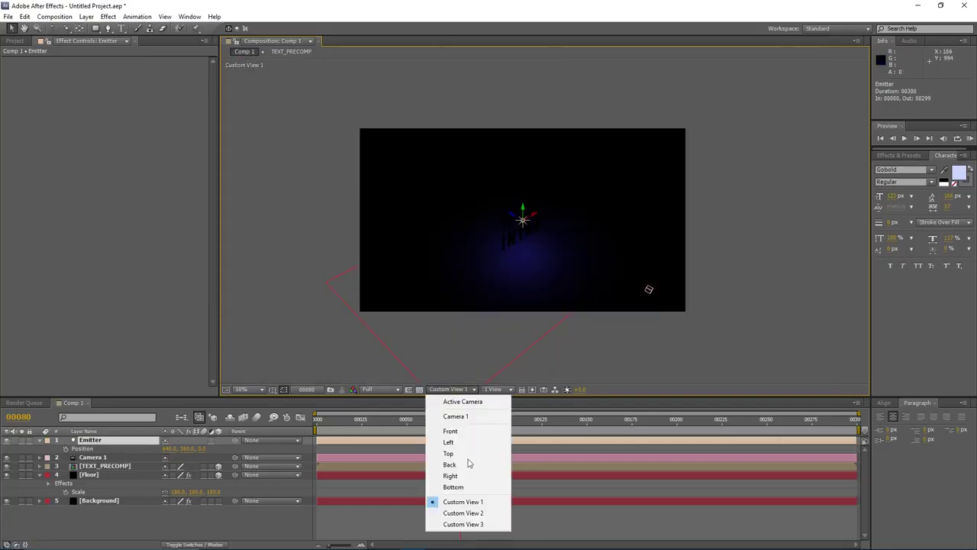
left_click(425, 209)
scroll(425, 208, "up", 2)
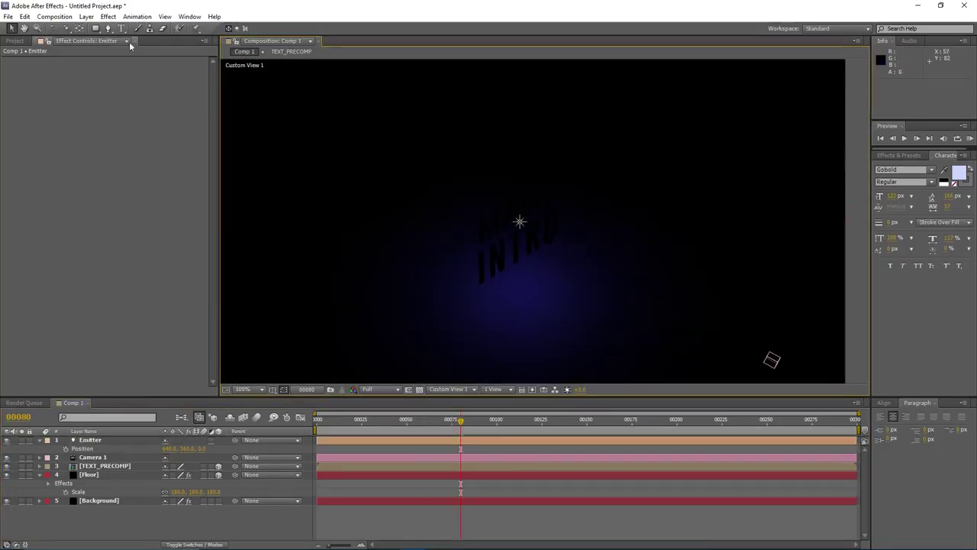
- Create a new null object and make it a 3D layer
left_click(86, 16)
mouse_move(97, 29)
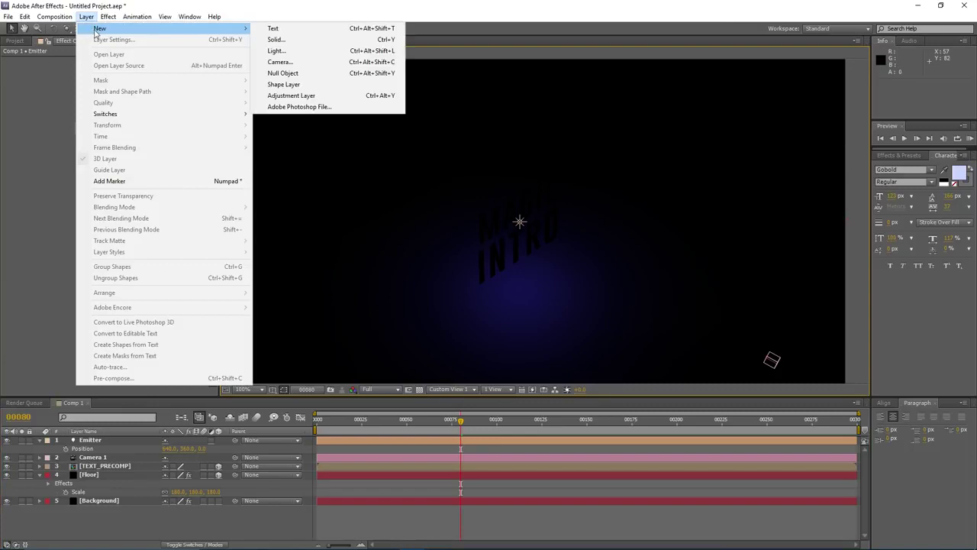
left_click(306, 72)
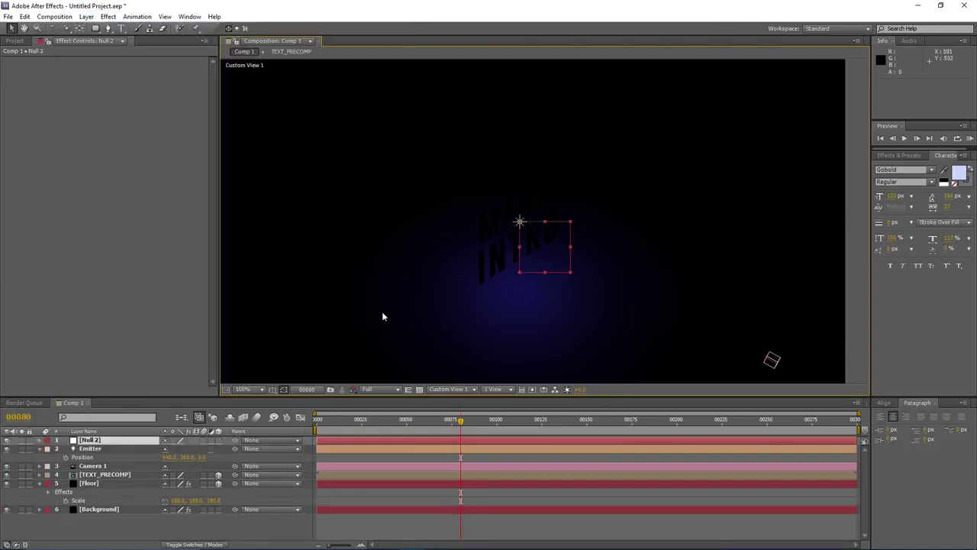
left_click(217, 440)
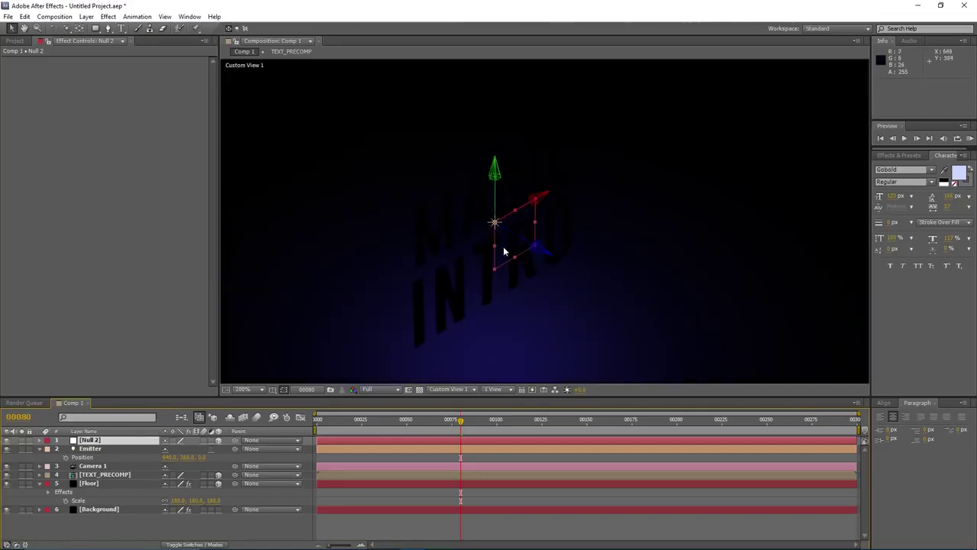
key("comma")
- Rename the new null object as Emitter_TARGET
left_click(106, 442)
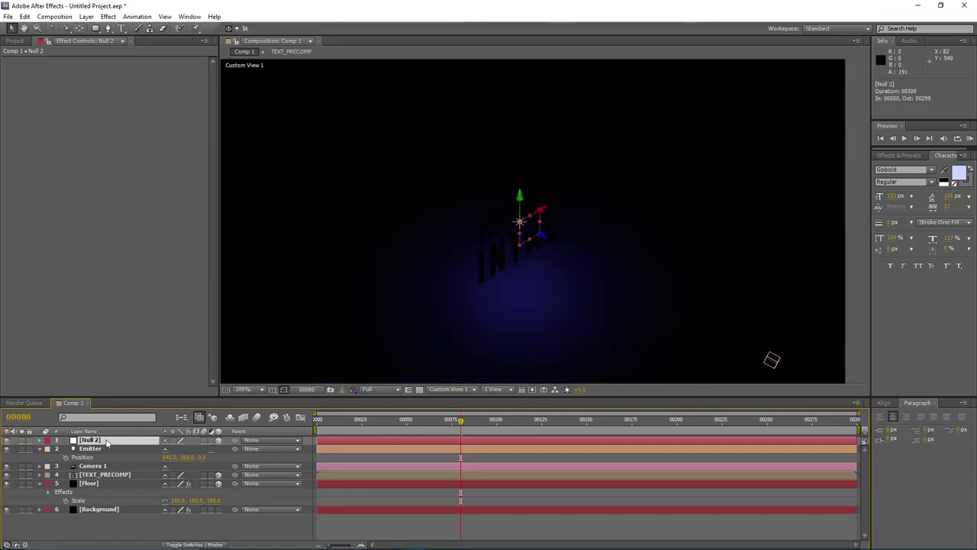
key("Return")
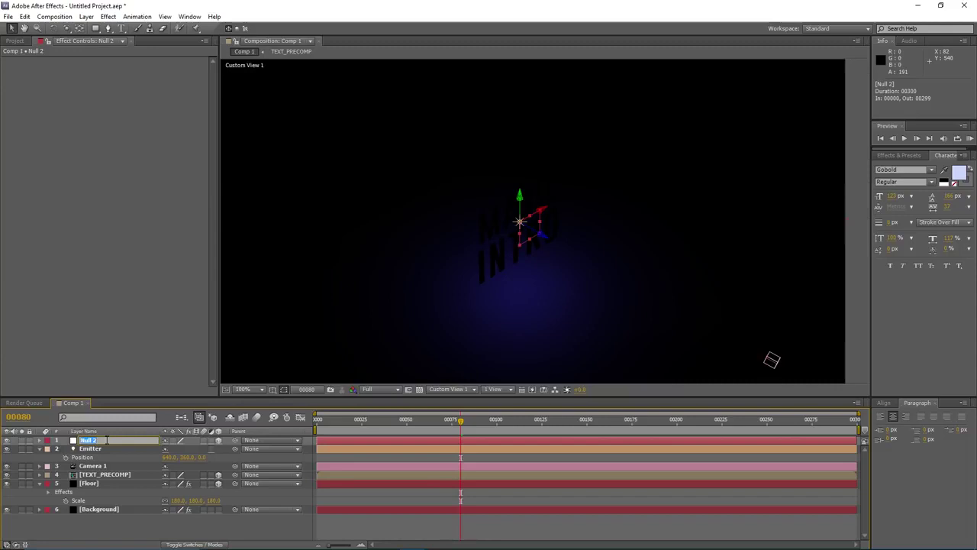
type("Emitter_TARGET")
key("Return")
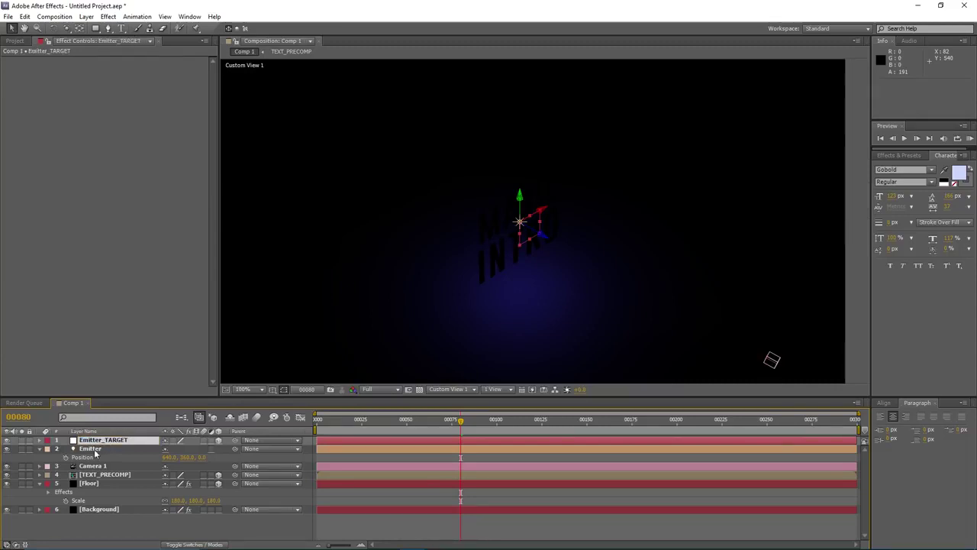
- Parent the Emitter light to Emitter_TARGET and offset the light's Z position to about 216
left_click(94, 449)
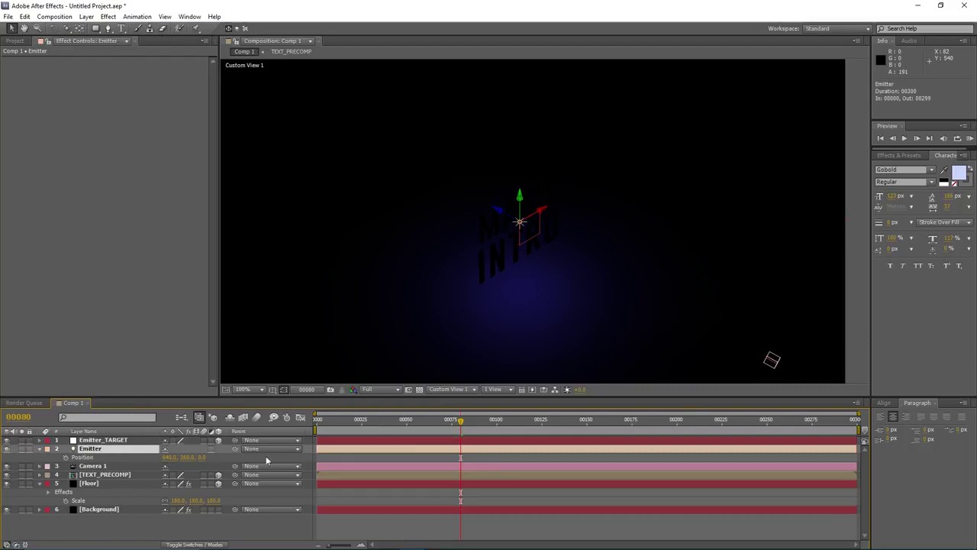
left_click_drag(234, 449, 103, 441)
left_click_drag(188, 458, 298, 458)
- Expand Emitter_TARGET's Transform properties and vary its Y Rotation to swing the Emitter light around the text
left_click(106, 439)
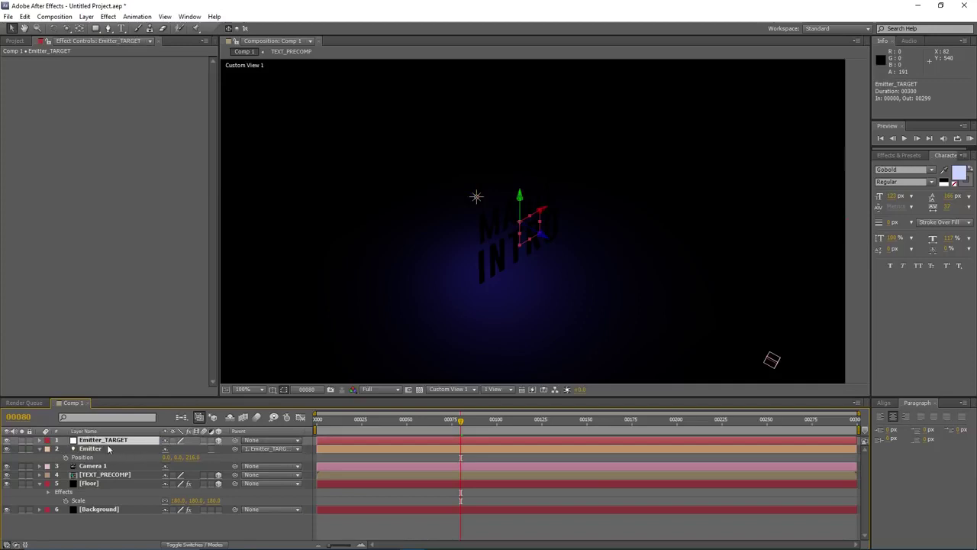
left_click(39, 440)
left_click(48, 448)
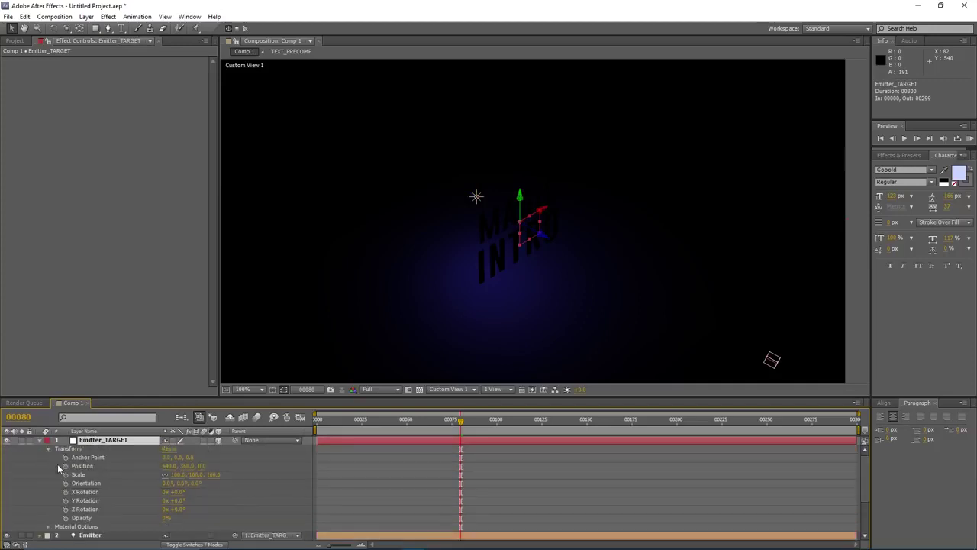
left_click(94, 501)
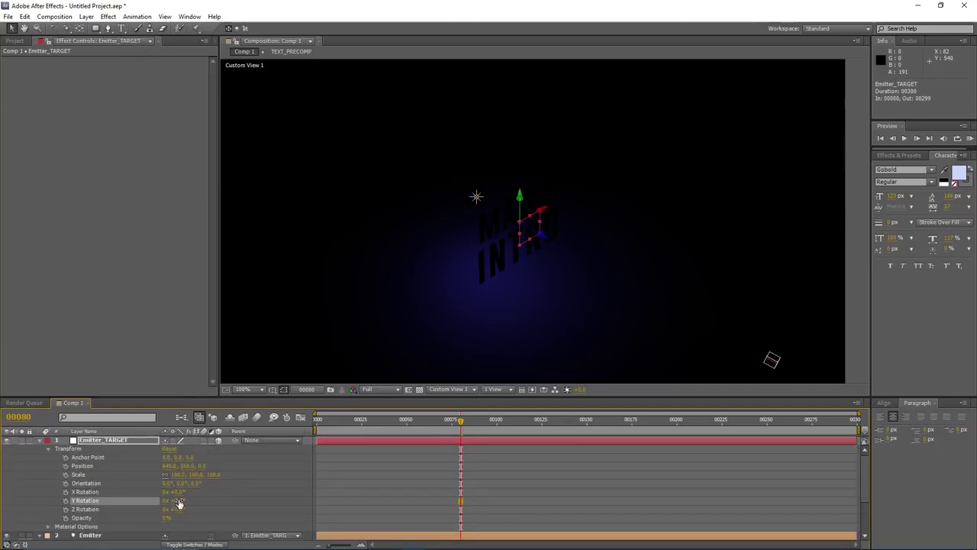
left_click_drag(178, 503, 356, 502)
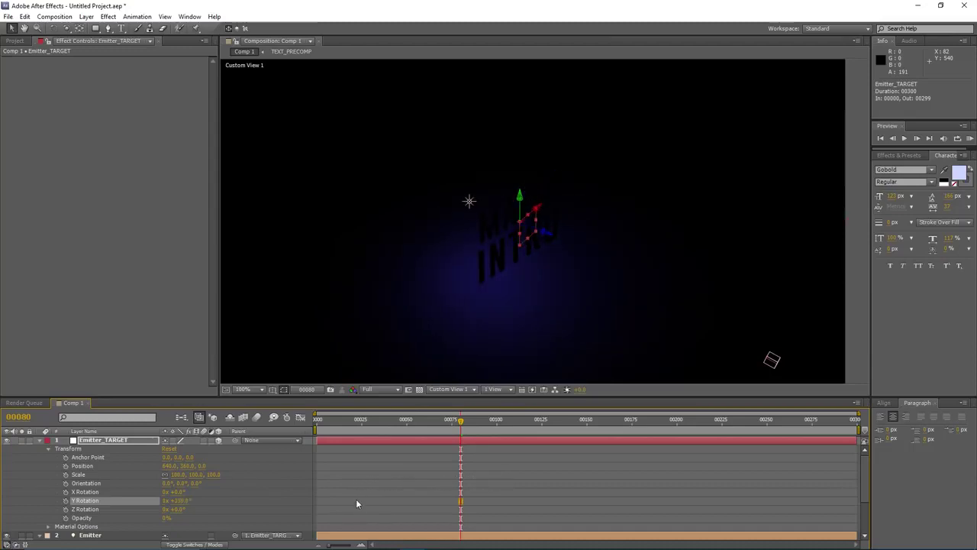
- Set Emitter_TARGET's Y Rotation to 0° and collapse the layer's properties
left_click(181, 501)
type("0")
key("Return")
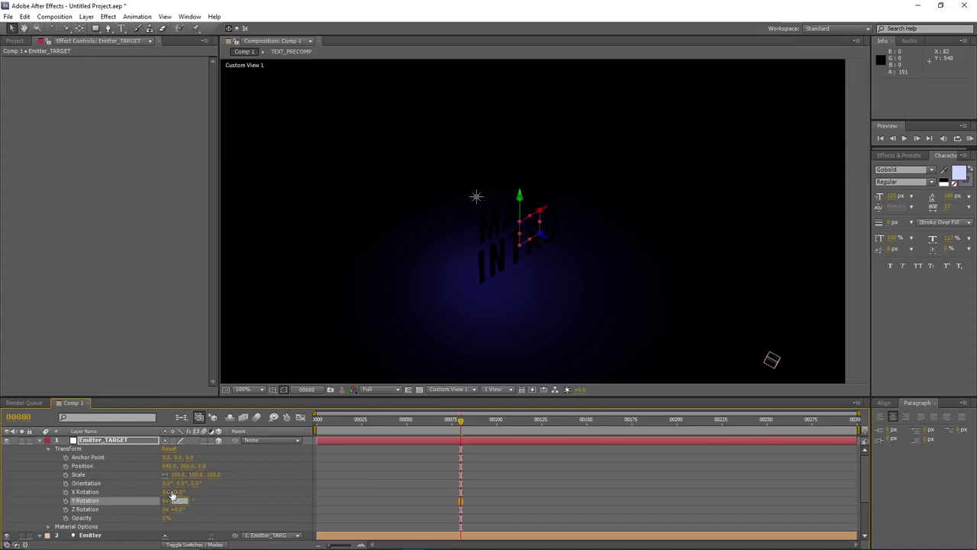
left_click(48, 441)
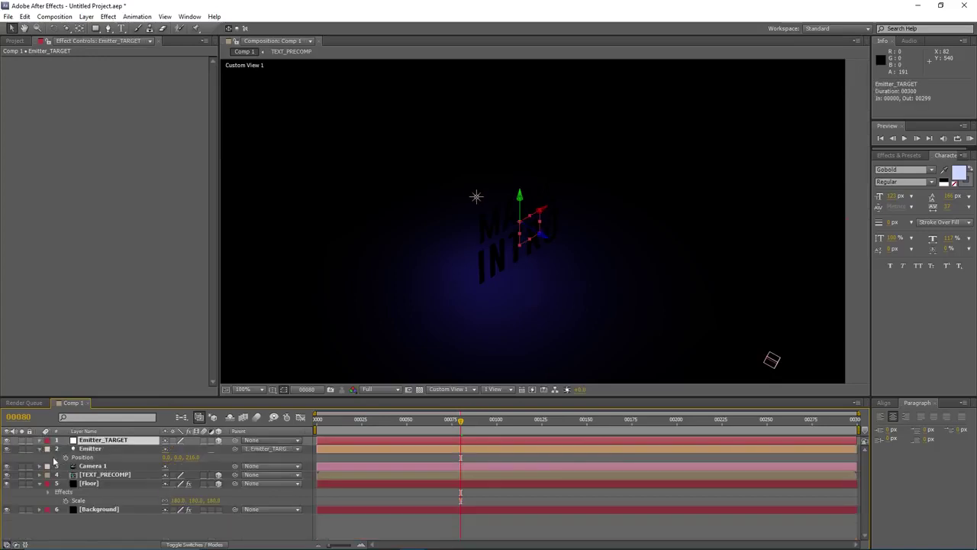
- Set the Emitter light's Z position to 0 so it sits on its parent null
left_click(92, 448)
left_click(194, 457)
type("0")
key("Return")
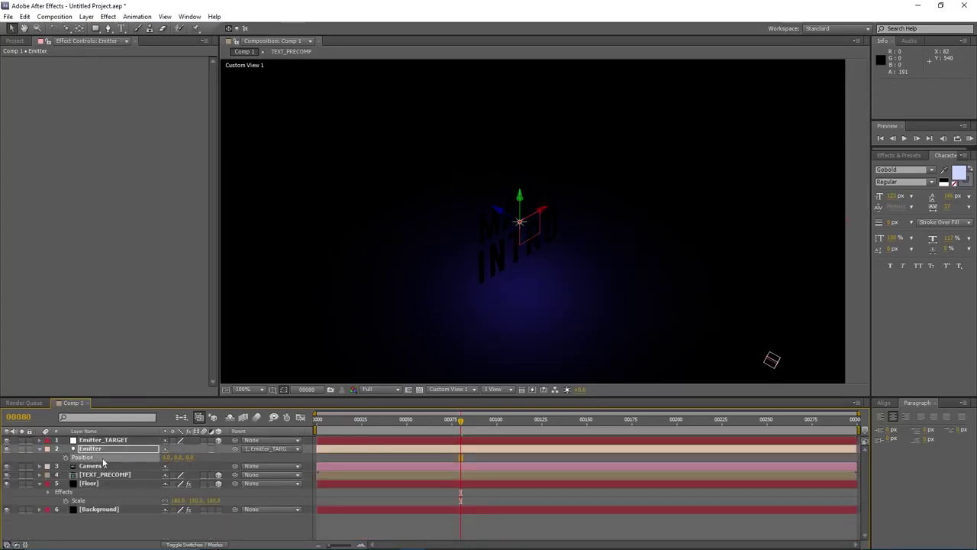
- Separate the Emitter light's Position into X, Y and Z dimensions, then try a Z offset and undo it
left_click(95, 457)
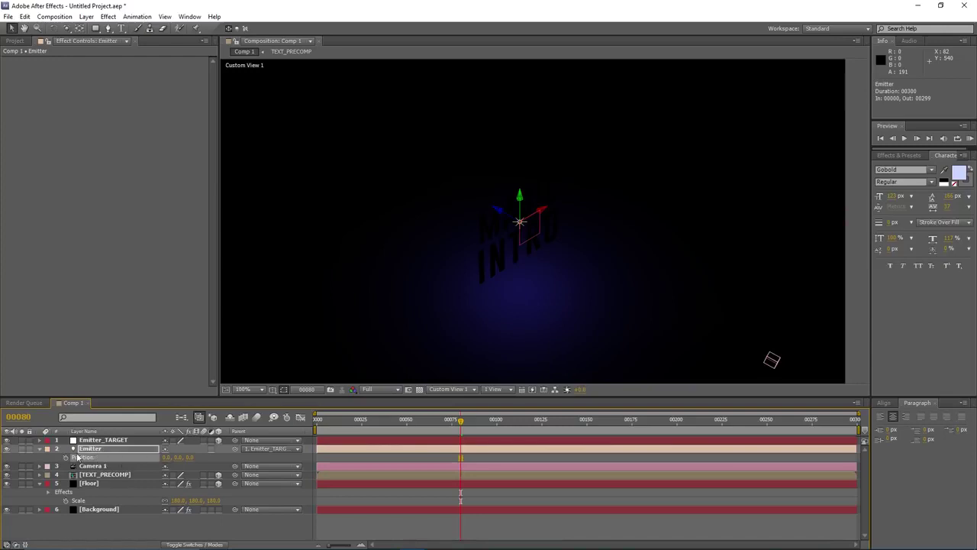
right_click(88, 461)
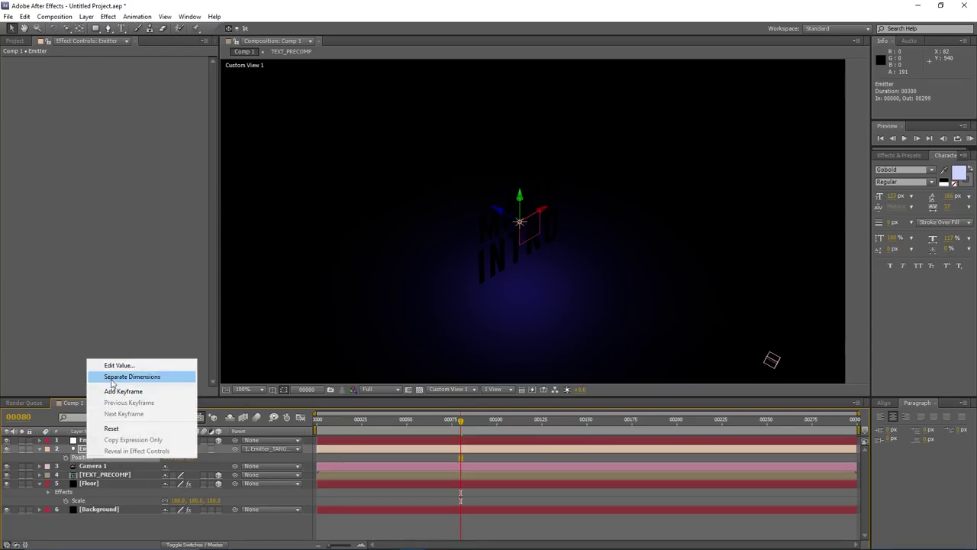
left_click(120, 377)
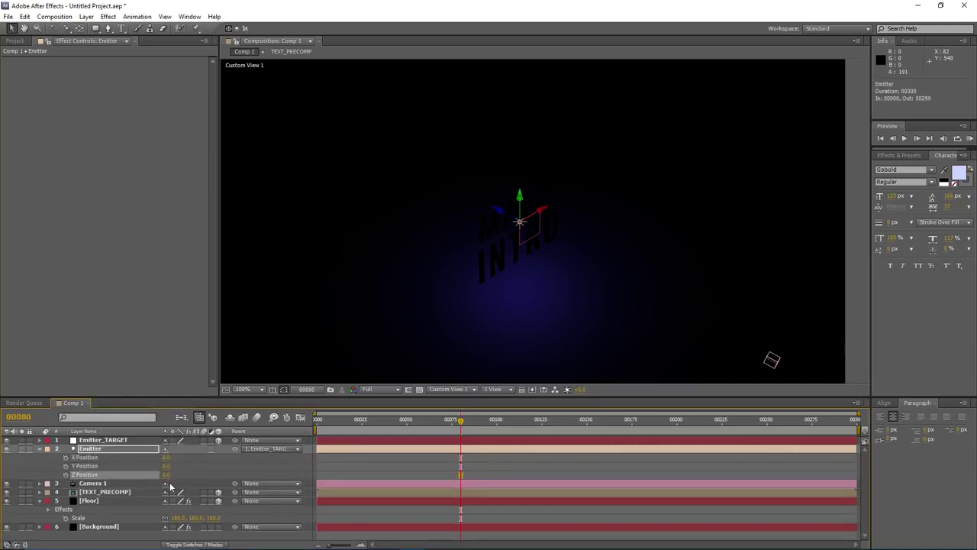
left_click_drag(166, 474, 342, 469)
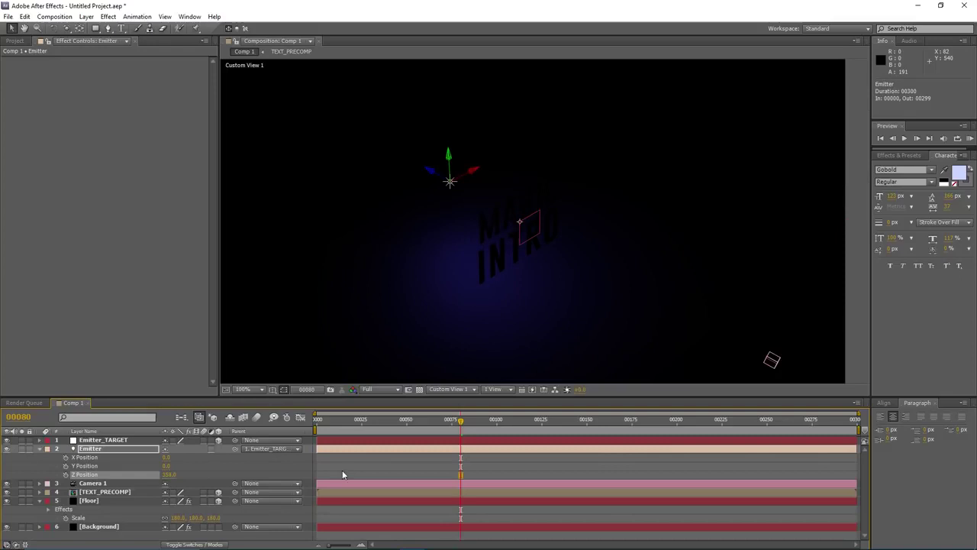
key("ctrl+z")
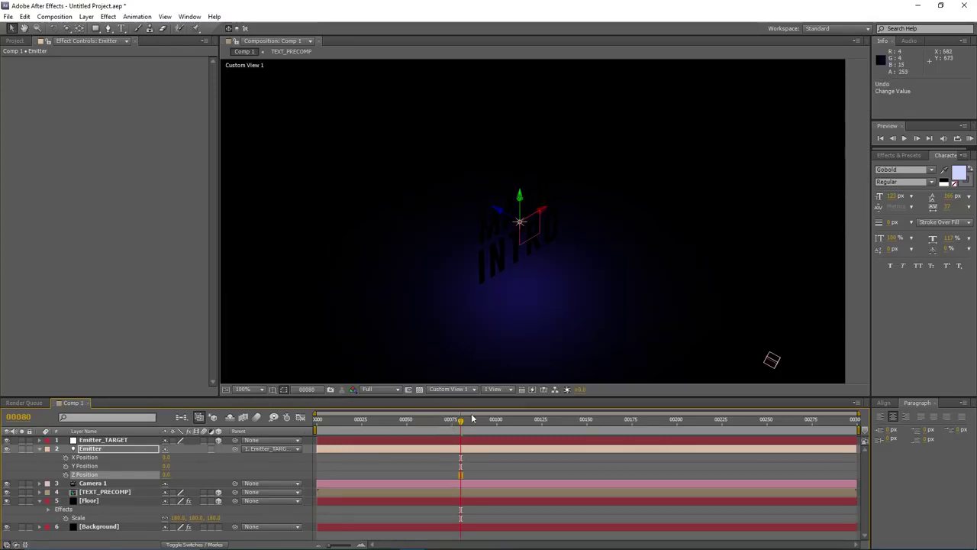
- Go to frame 150 and separate Emitter_TARGET's Position into individual X, Y and Z dimensions
left_click_drag(466, 419, 586, 431)
left_click(117, 442)
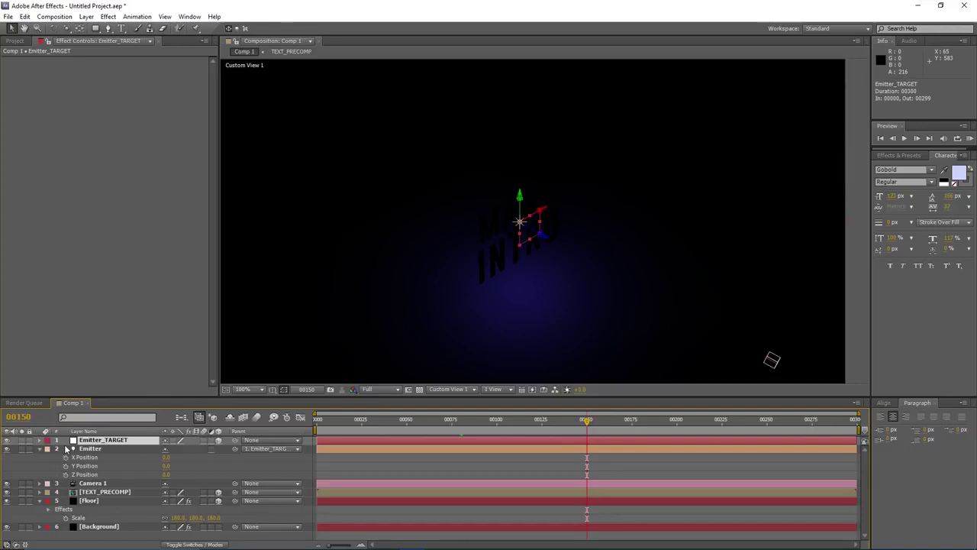
key("p")
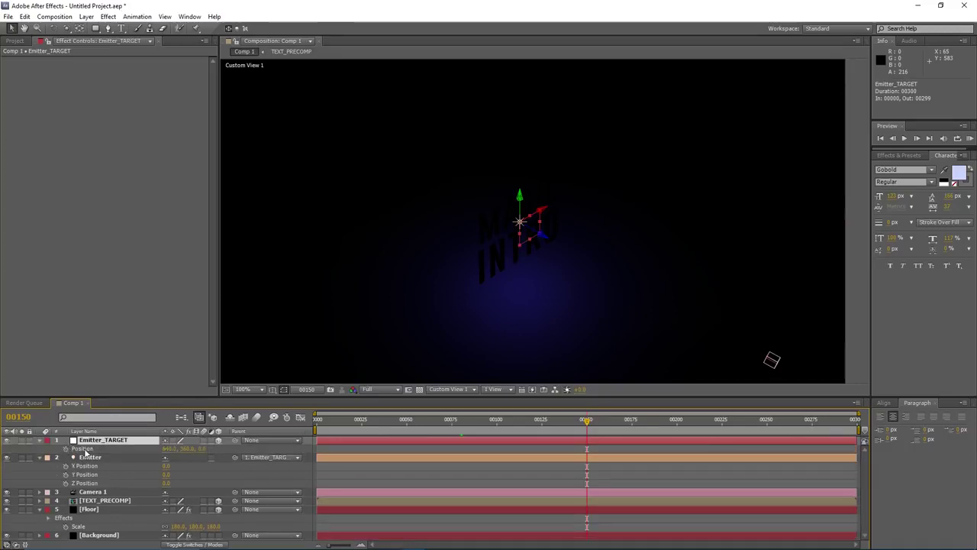
right_click(84, 451)
left_click(132, 465)
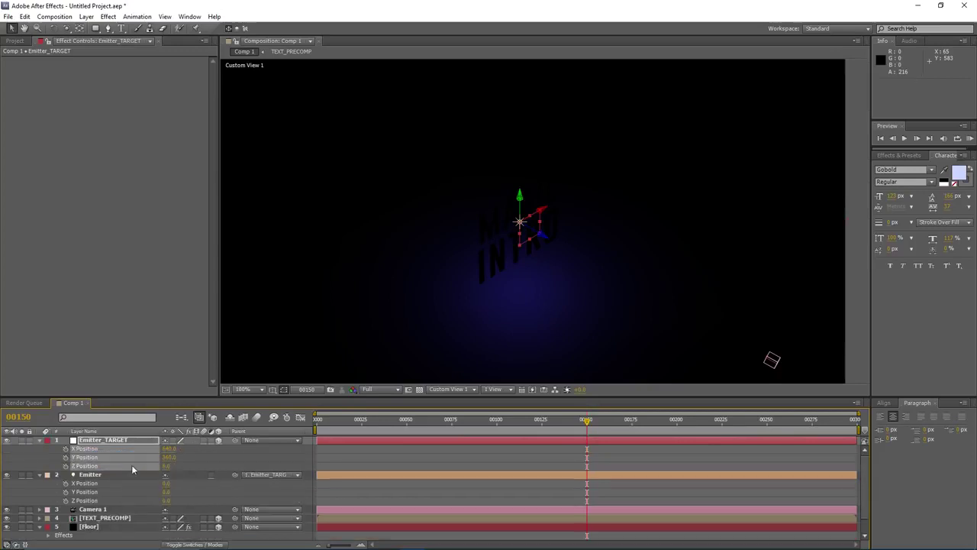
- Switch to the Active Camera view and keyframe Emitter_TARGET's Y Position at 577 on frame 0, below the text
left_click(114, 445)
left_click(107, 460)
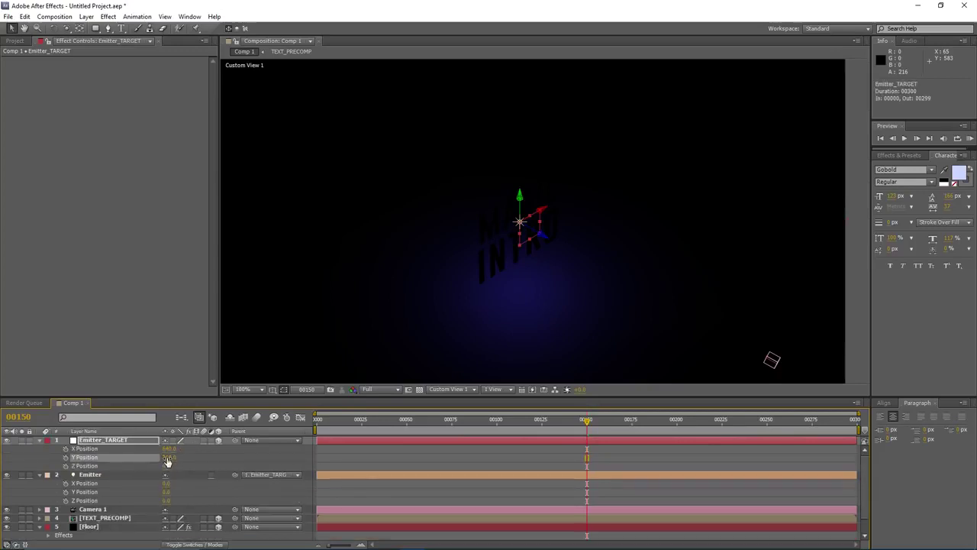
left_click_drag(169, 456, 427, 421)
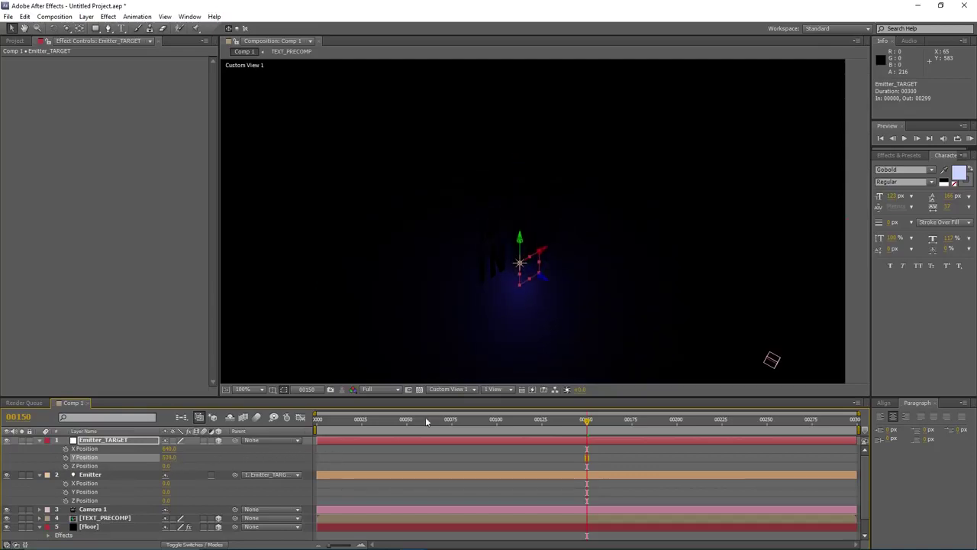
left_click(445, 389)
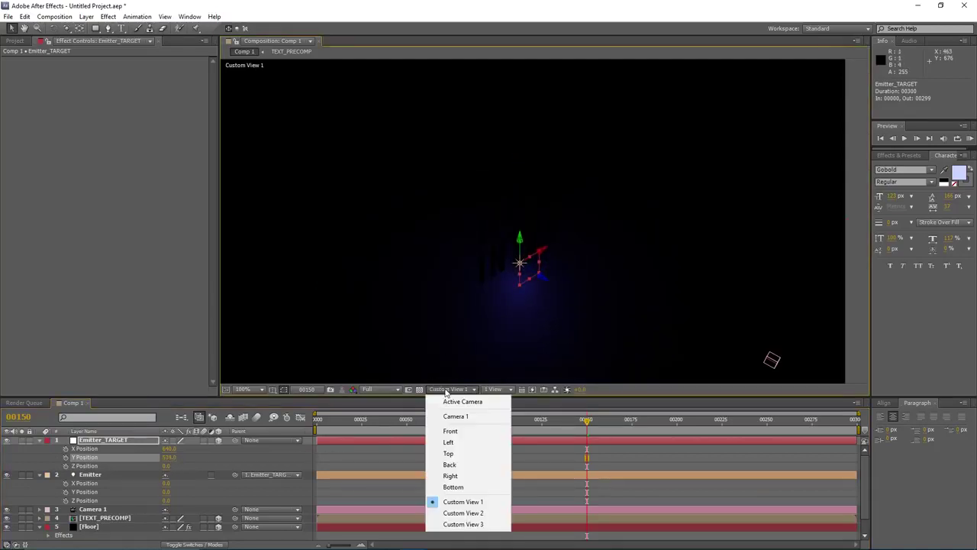
left_click(458, 400)
scroll(458, 305, "down", 1)
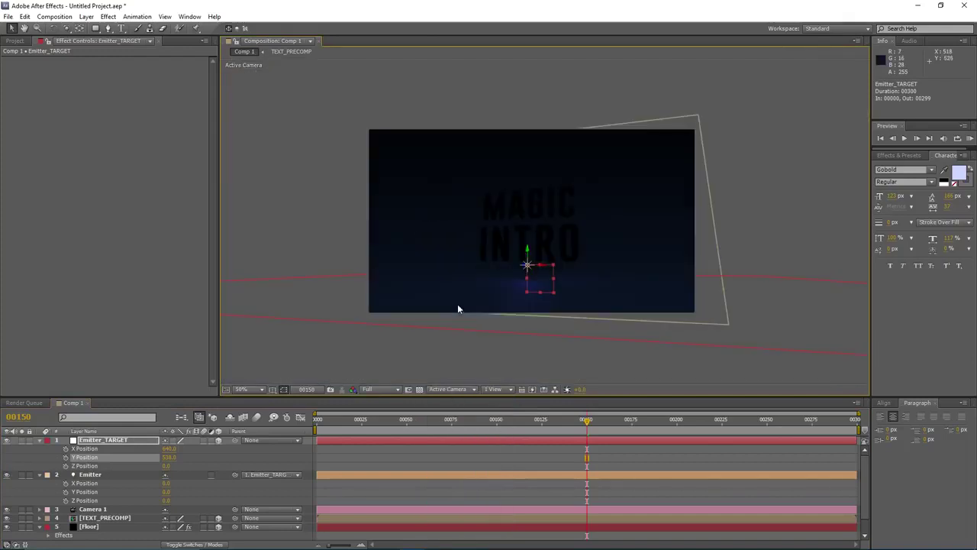
left_click_drag(458, 304, 446, 308)
left_click_drag(417, 420, 307, 430)
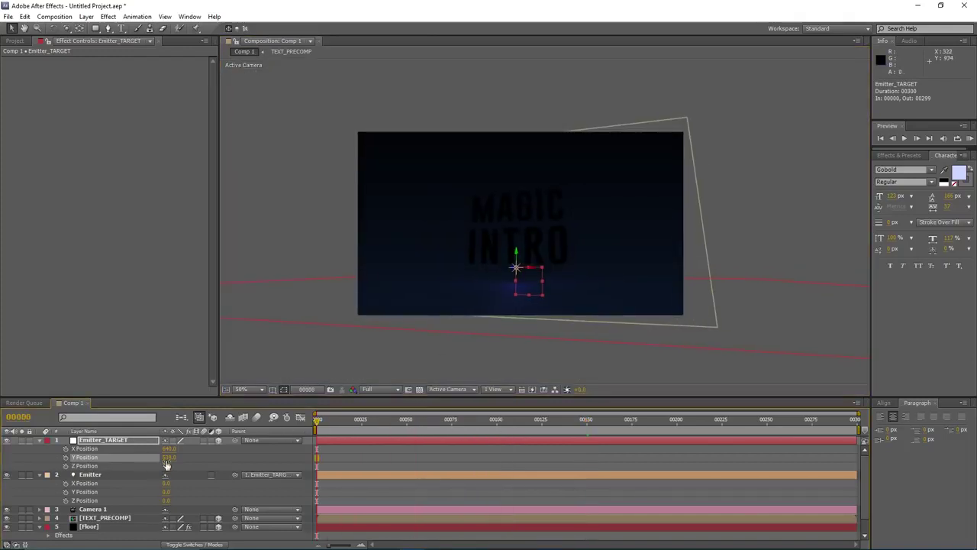
left_click_drag(167, 464, 194, 459)
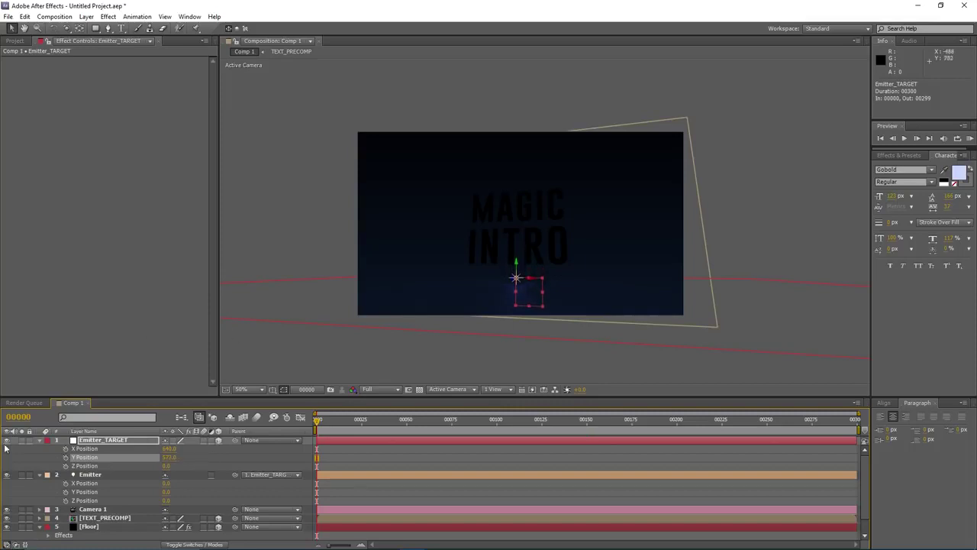
left_click(66, 456)
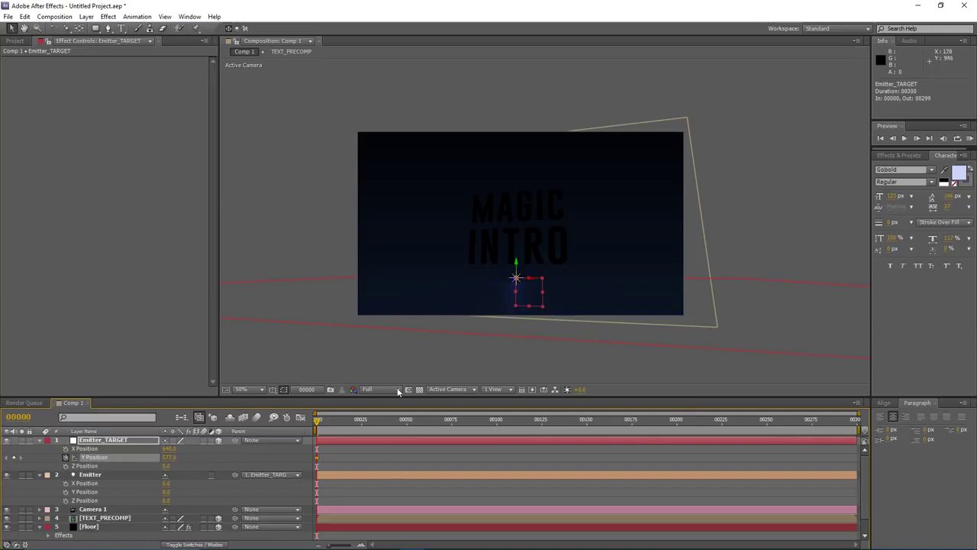
- Set Emitter_TARGET's Y Position to about 124 at frame 150, above the text, and scrub through the upward move
left_click_drag(317, 424, 587, 425)
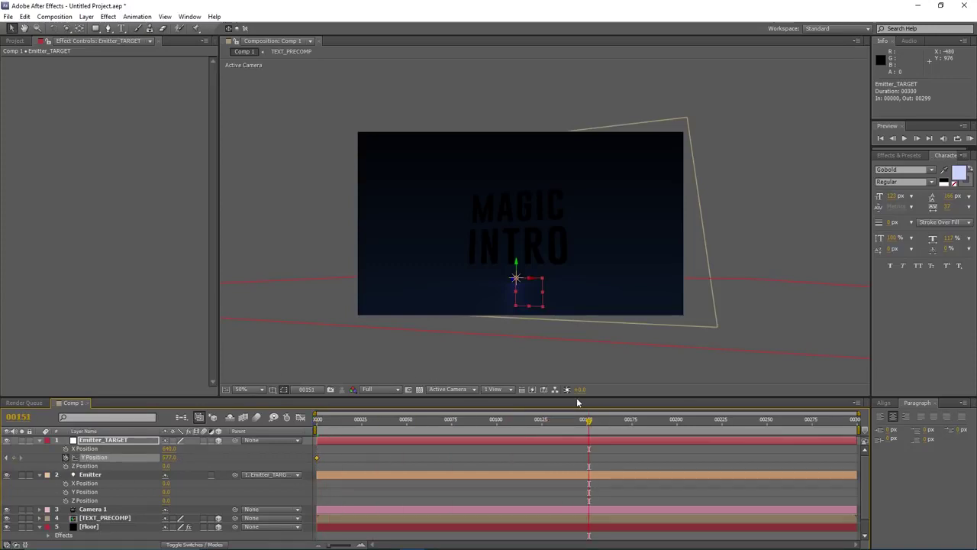
left_click(29, 418)
left_click(29, 417)
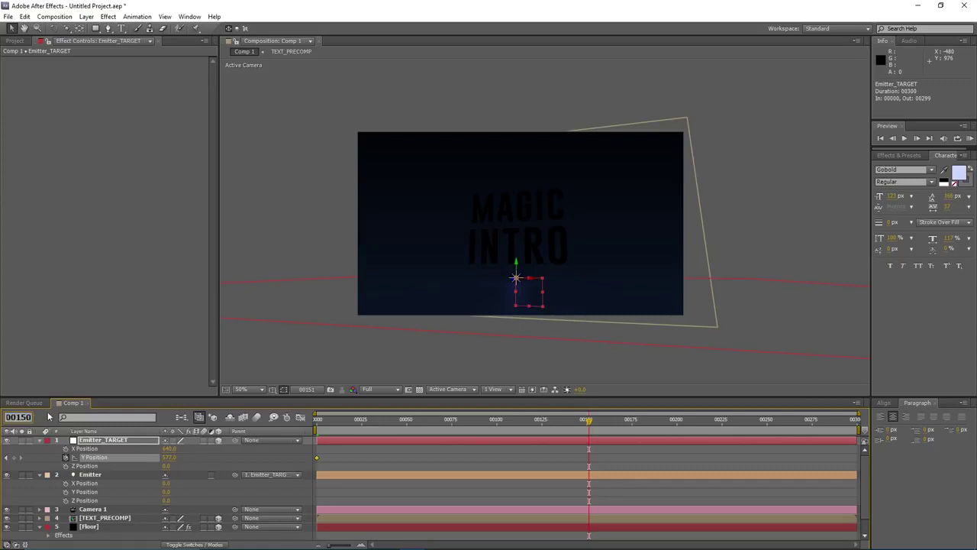
key("Return")
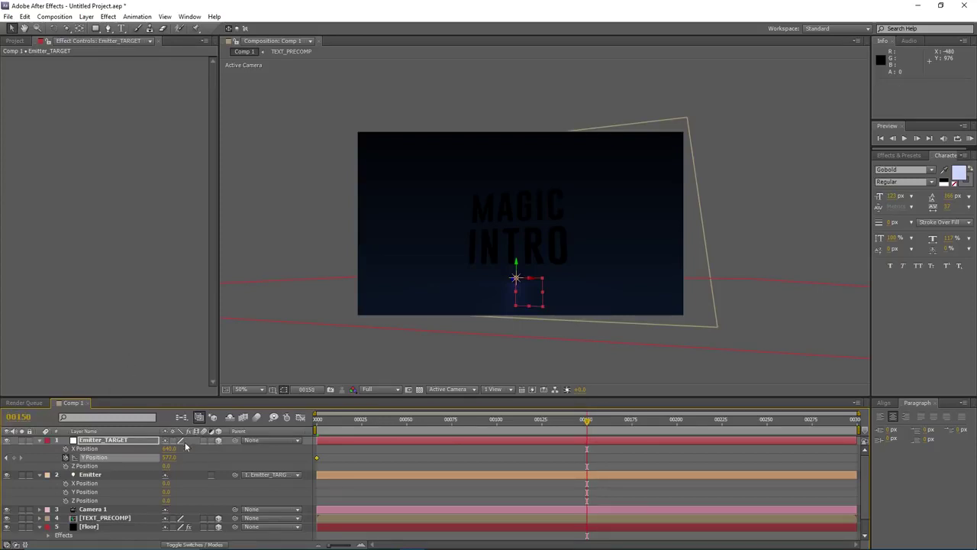
left_click_drag(171, 457, 132, 469)
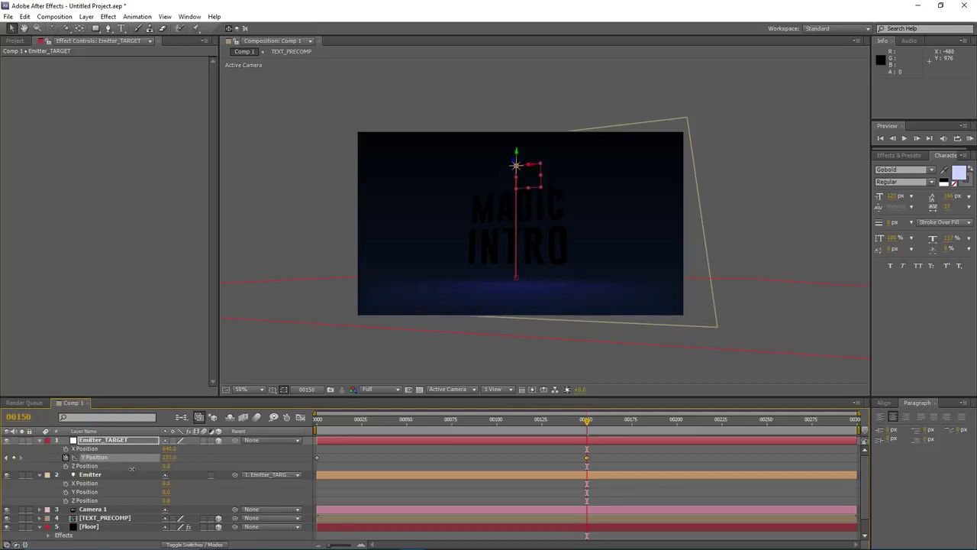
scroll(517, 163, "up", 2)
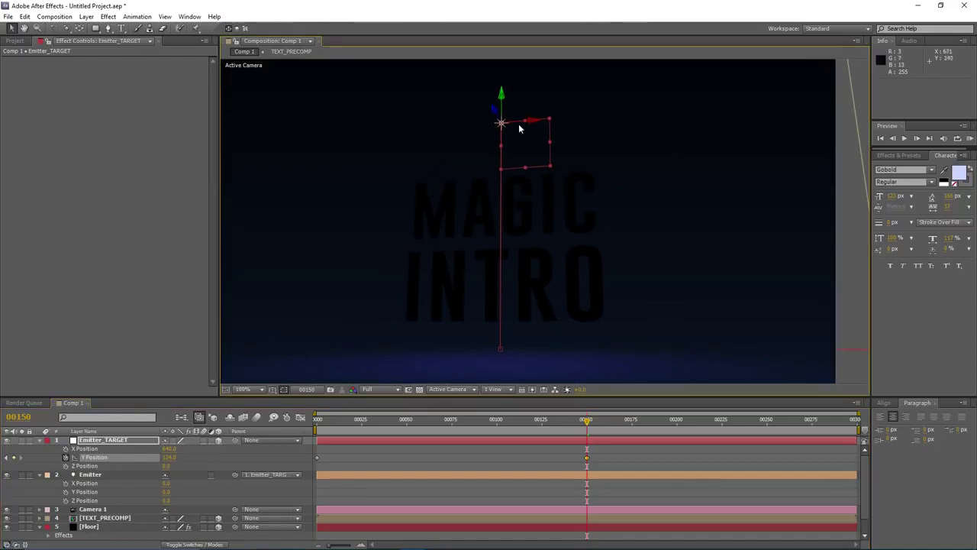
scroll(523, 183, "down", 2)
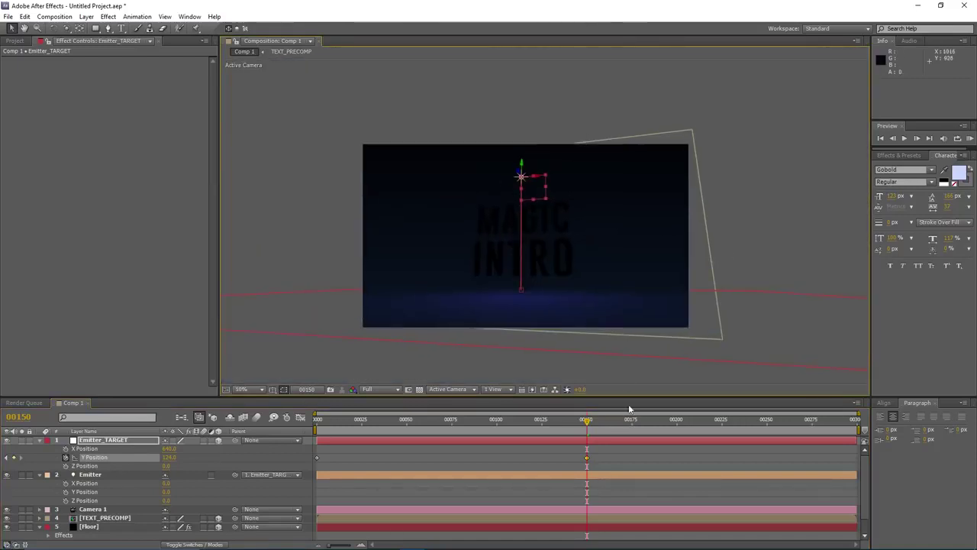
left_click_drag(585, 422, 431, 433)
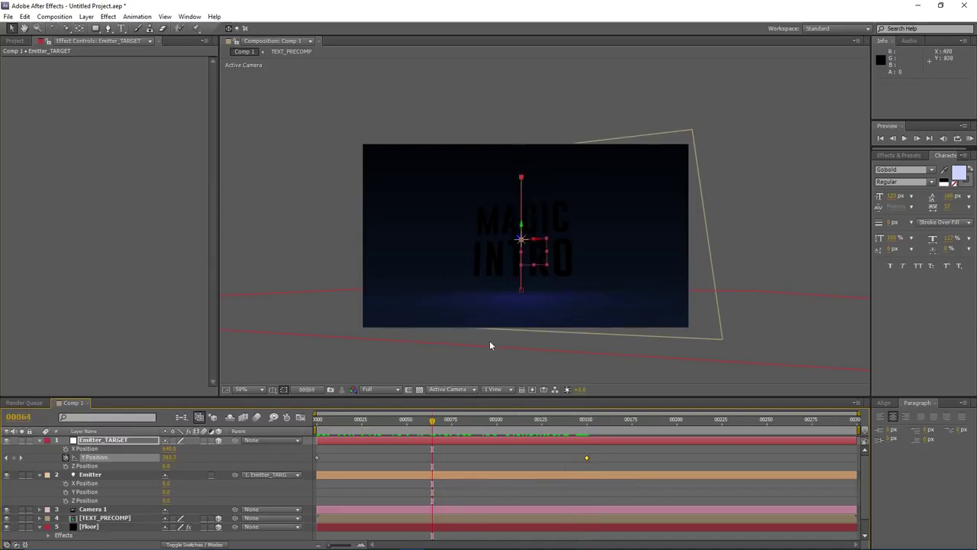
- Return to frame 0 in Custom View 1 and offset the Emitter light's Z Position to about 215
left_click(106, 474)
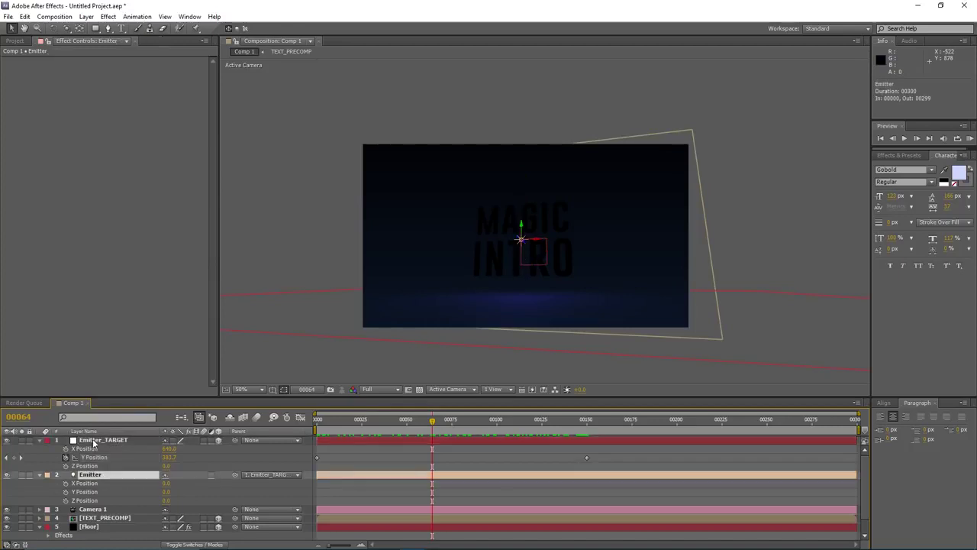
left_click(94, 441)
left_click(110, 473)
left_click_drag(440, 423, 292, 434)
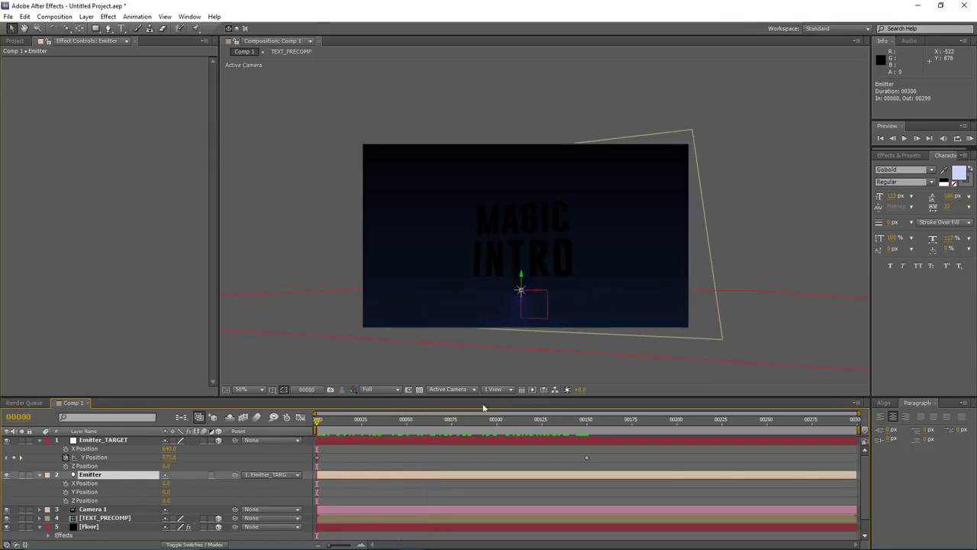
left_click(439, 390)
left_click(492, 503)
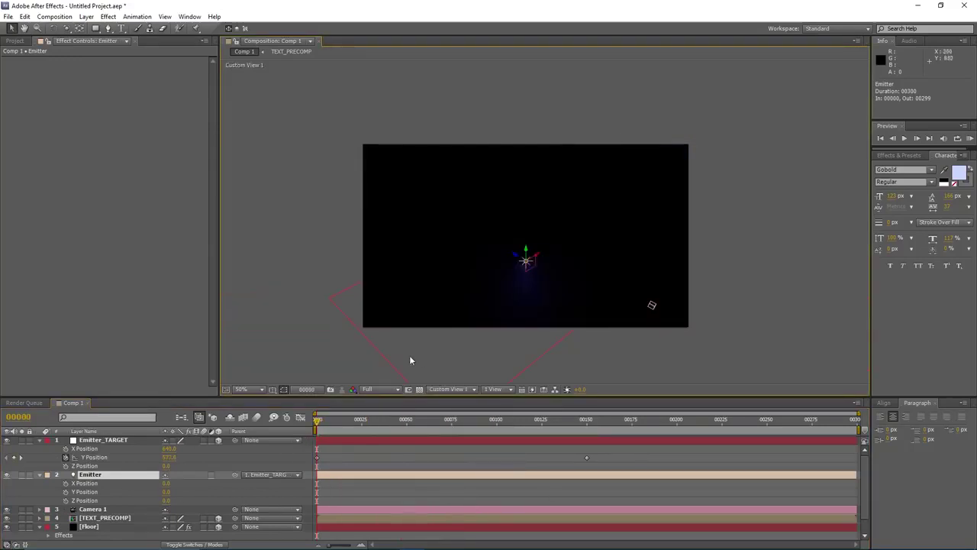
scroll(473, 304, "up", 2)
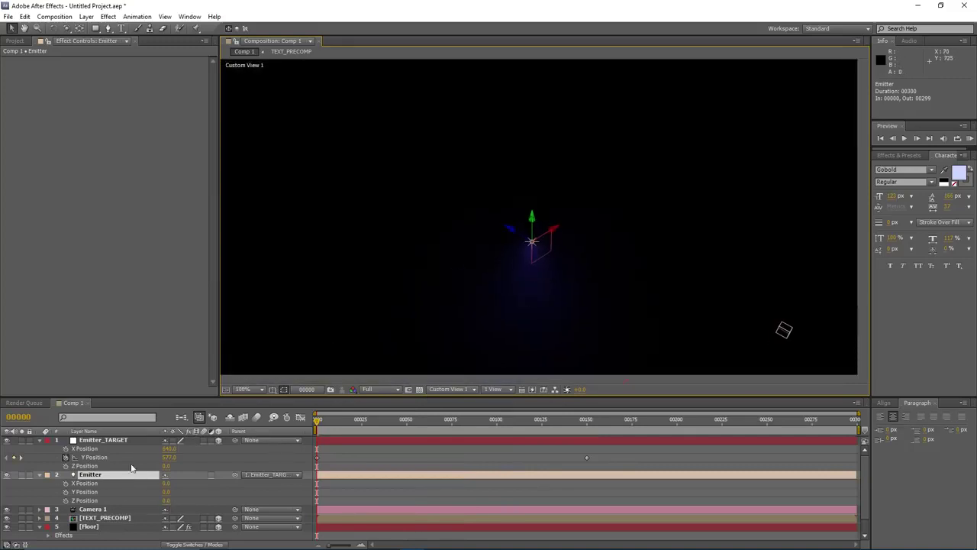
left_click_drag(165, 502, 267, 496)
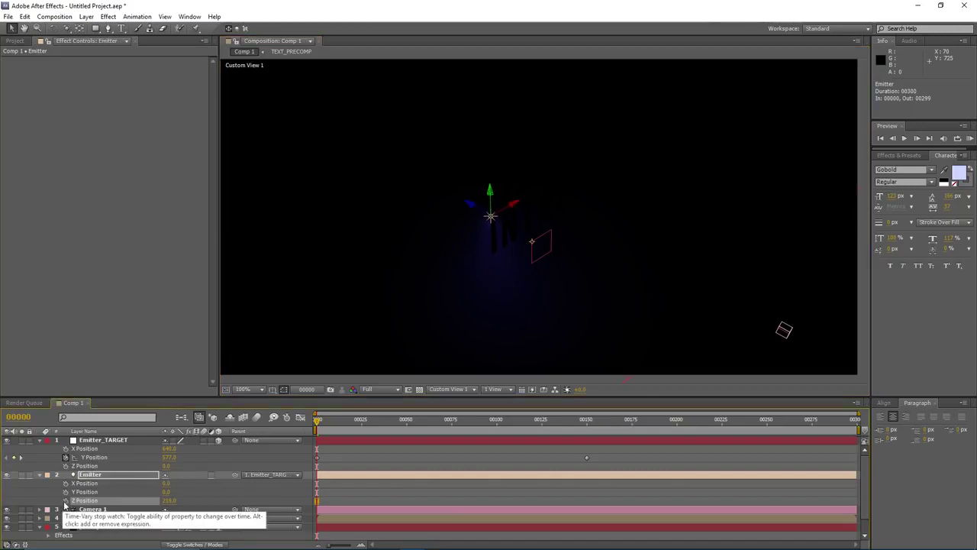
- Reveal Emitter_TARGET's rotation properties and keyframe its Y Rotation at 0° on frame 0
left_click(101, 441)
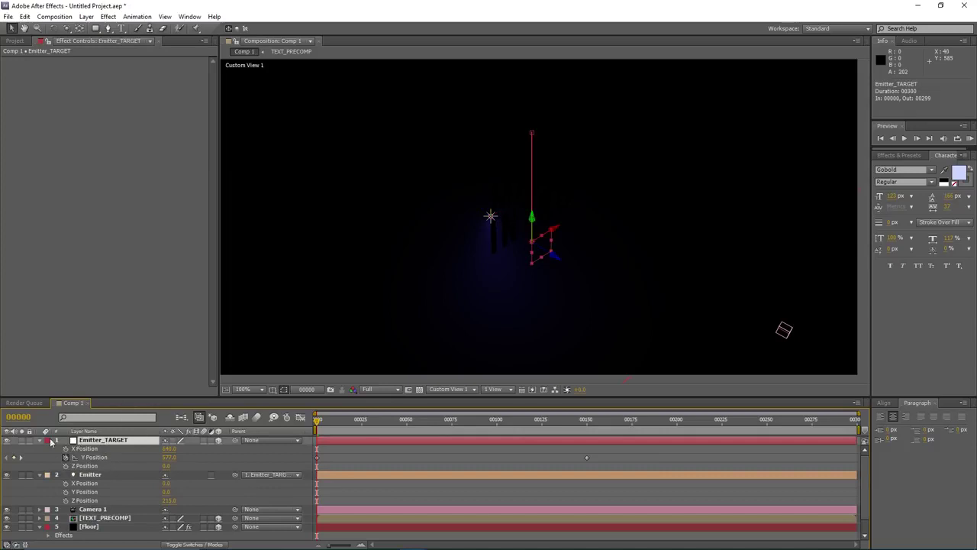
key("r")
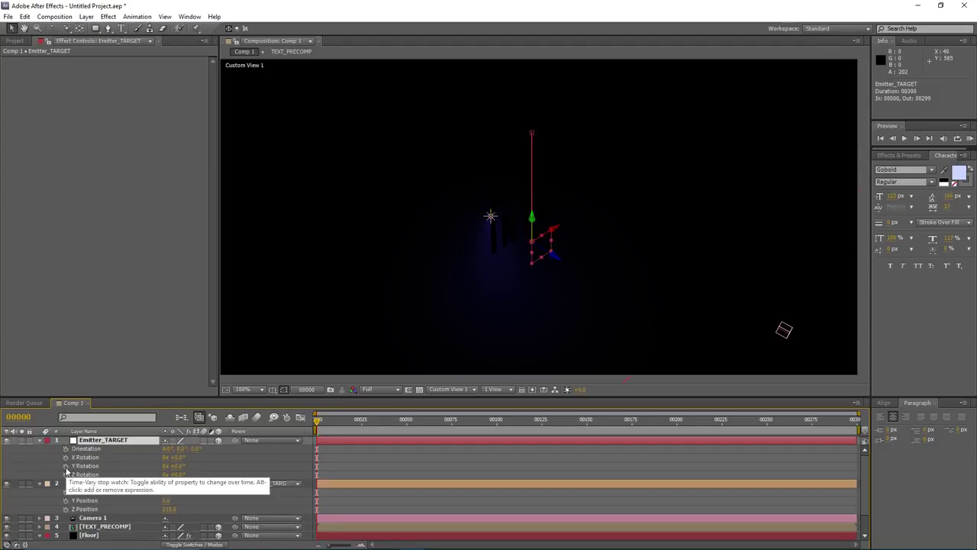
left_click(65, 465)
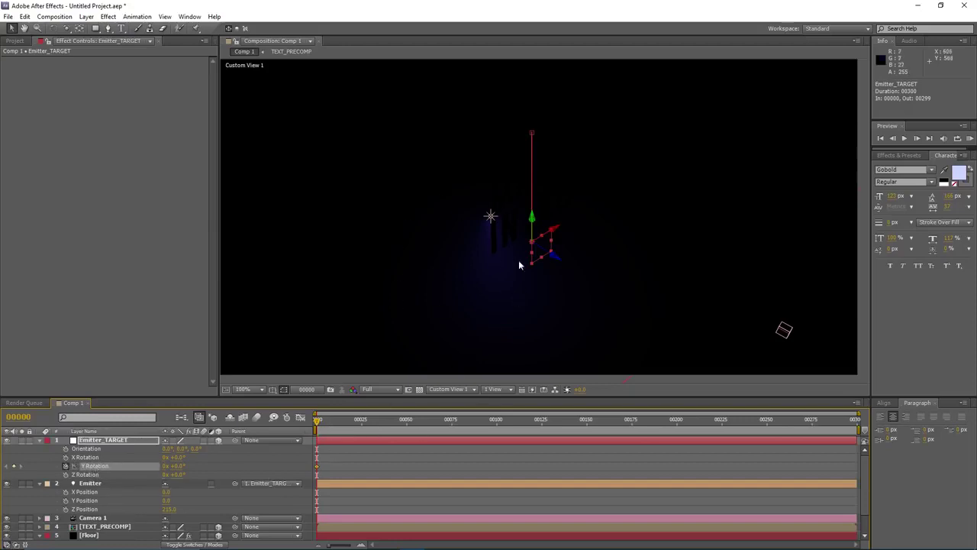
- Keyframe Emitter_TARGET's Y Rotation at 2 full revolutions on frame 150 and scrub back through the spin
left_click_drag(320, 426, 590, 433)
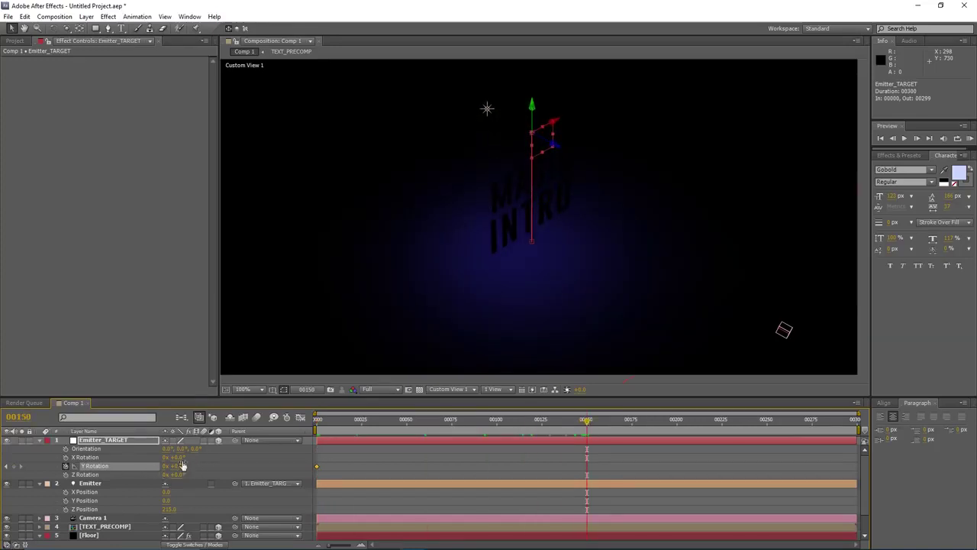
left_click(171, 465)
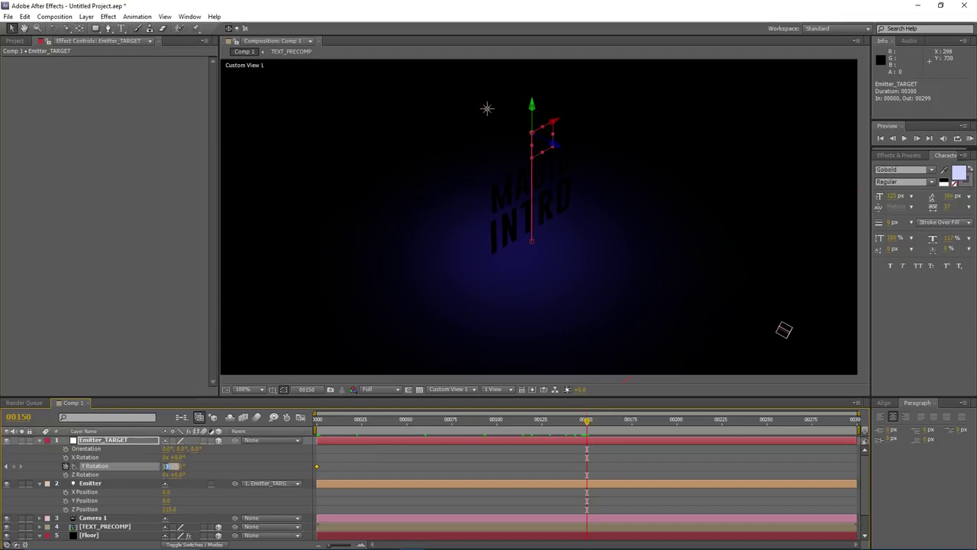
left_click(352, 442)
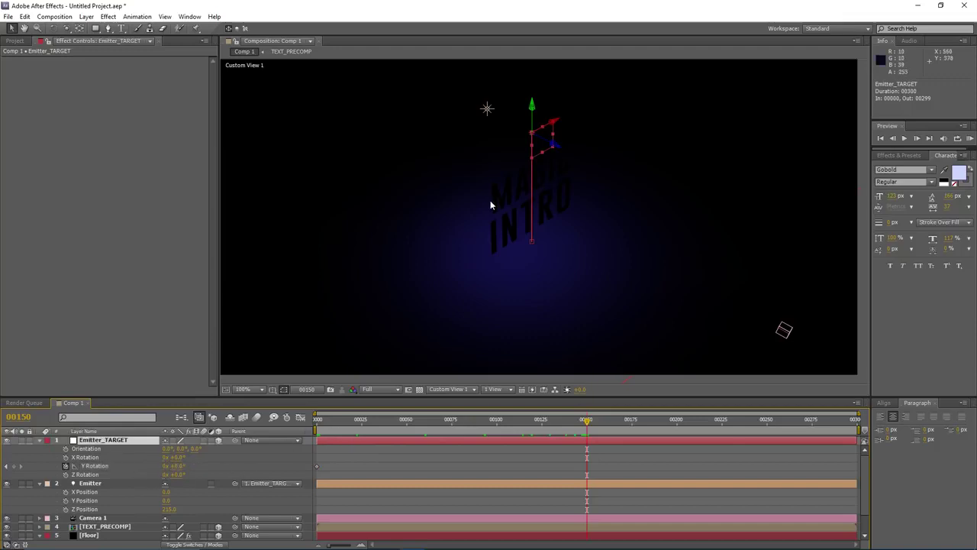
left_click(166, 467)
type("2")
key("Return")
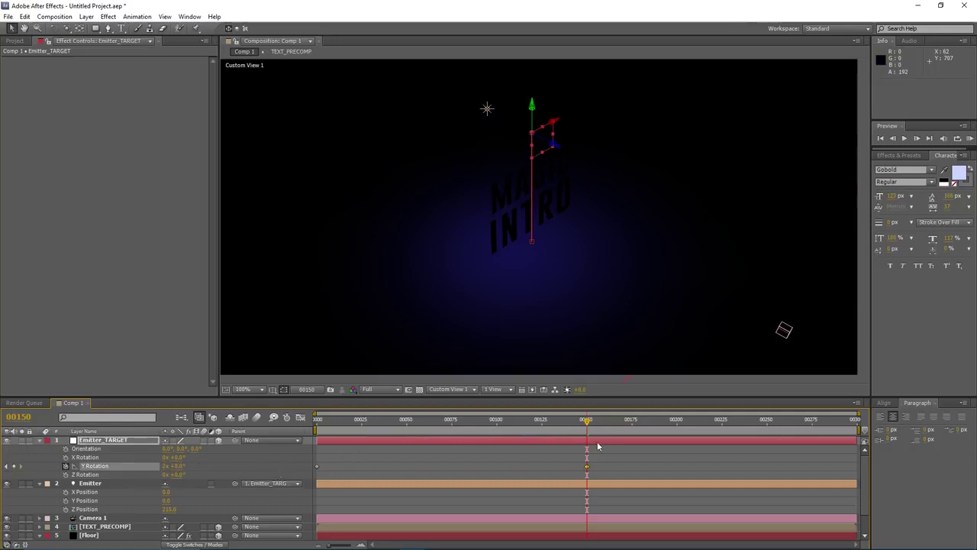
left_click_drag(578, 429, 501, 437)
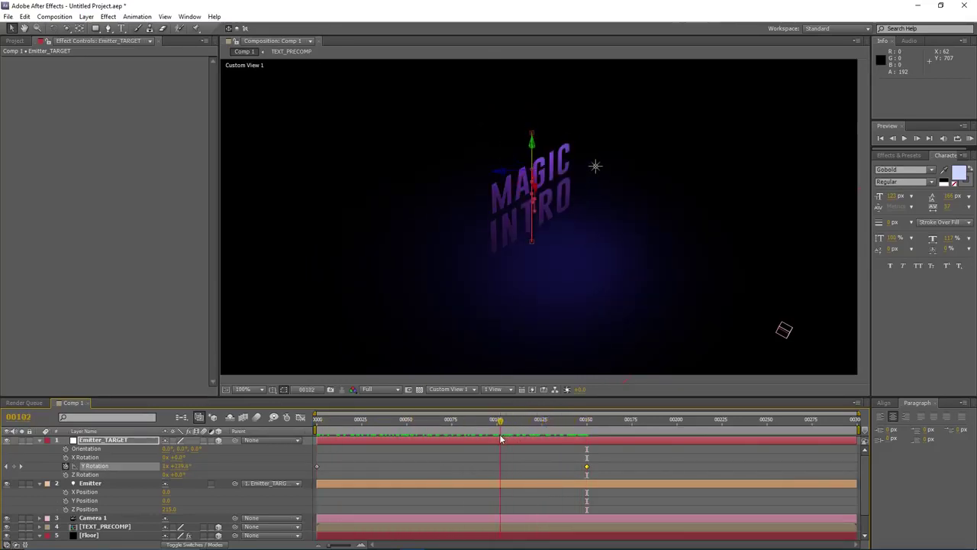
- Set the Emitter light's Z Position to 315 and keyframe it at frame 75
scroll(504, 256, "down", 2)
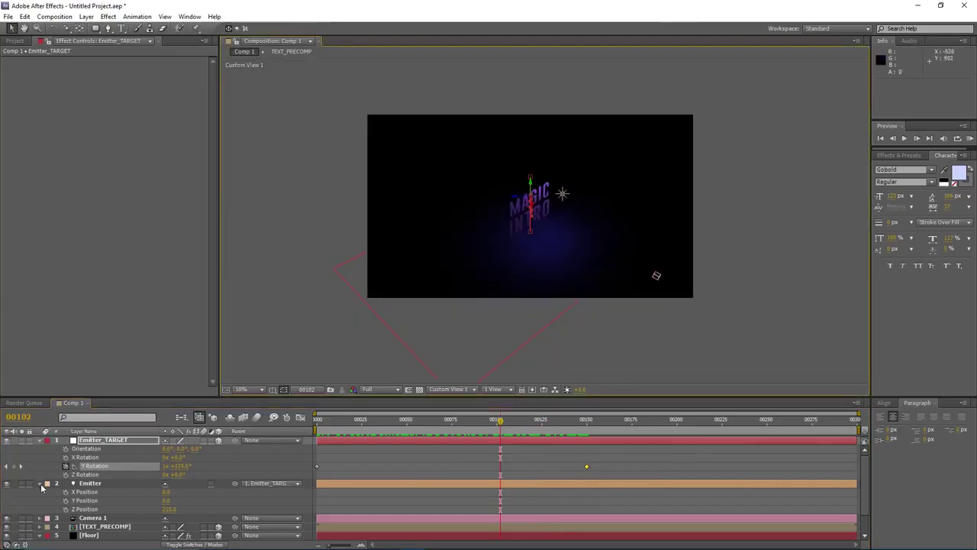
left_click(92, 483)
left_click(87, 509)
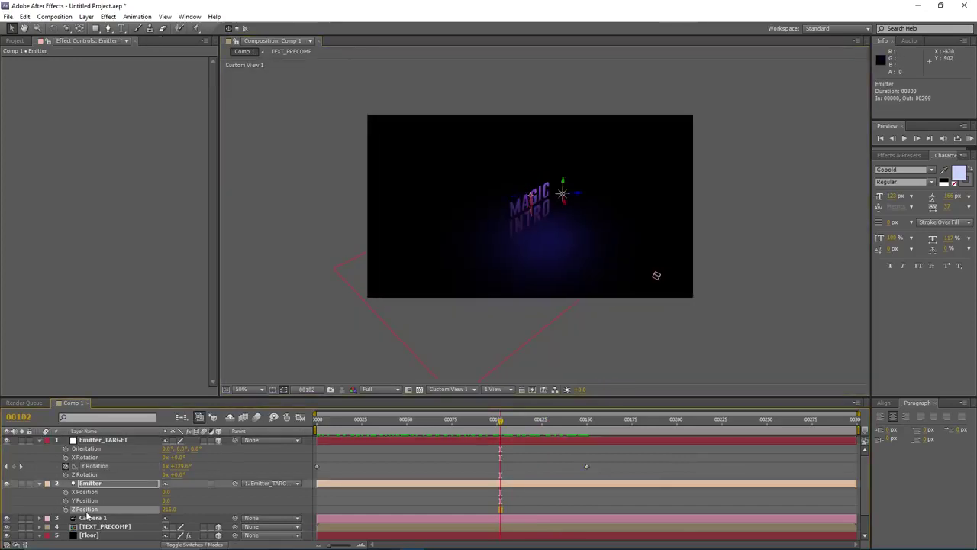
scroll(570, 208, "up", 2)
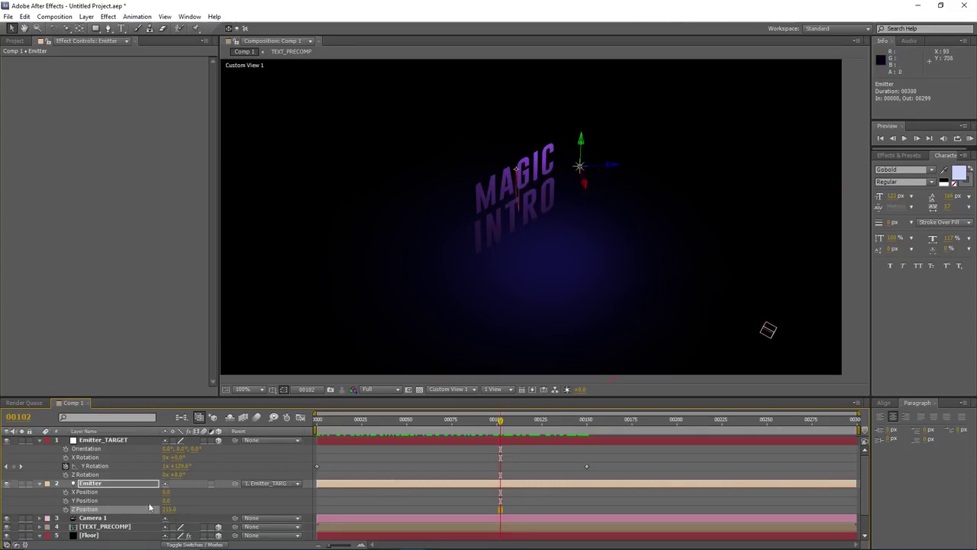
left_click_drag(168, 510, 356, 484)
left_click_drag(481, 433, 452, 432)
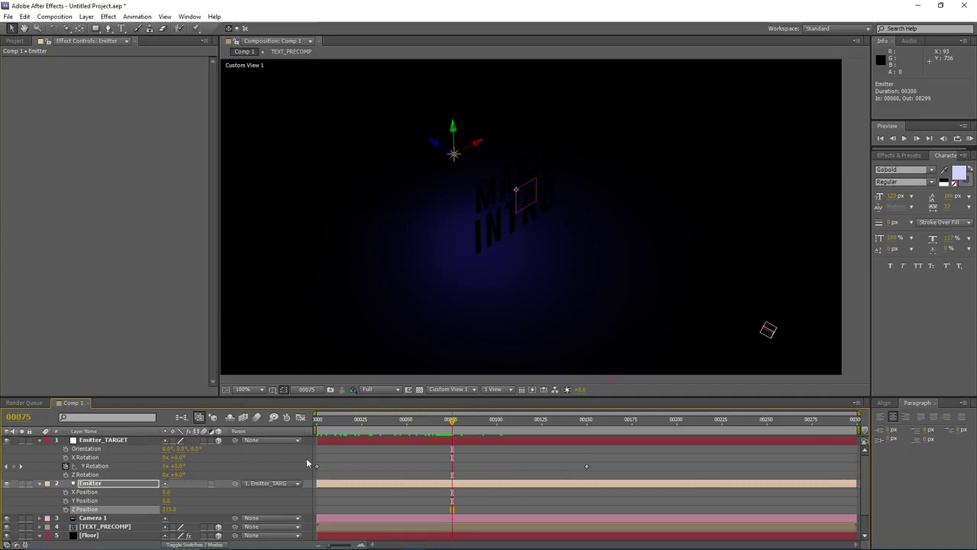
left_click(65, 509)
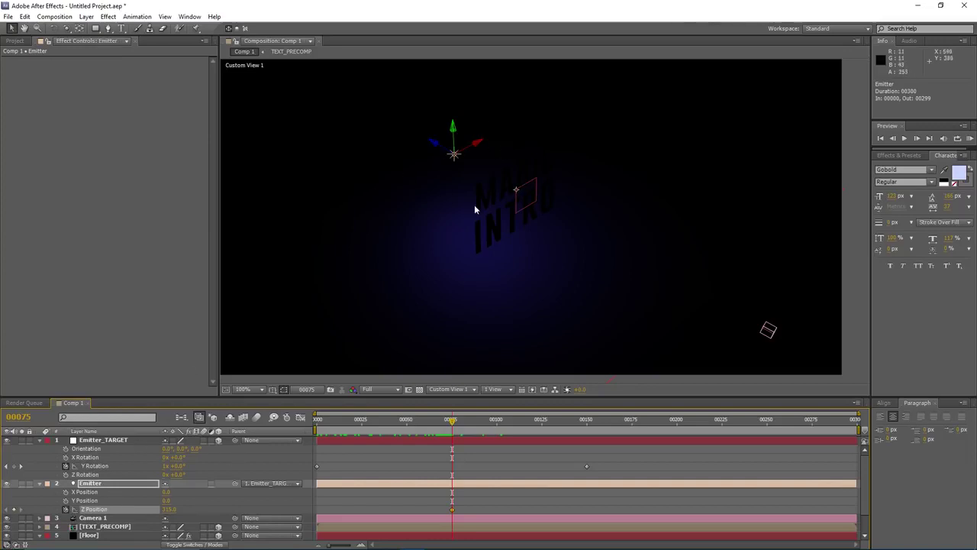
- Keyframe the Emitter light's Z Position at about 228 on frame 0 and about 186 on frame 150
left_click_drag(441, 432, 291, 431)
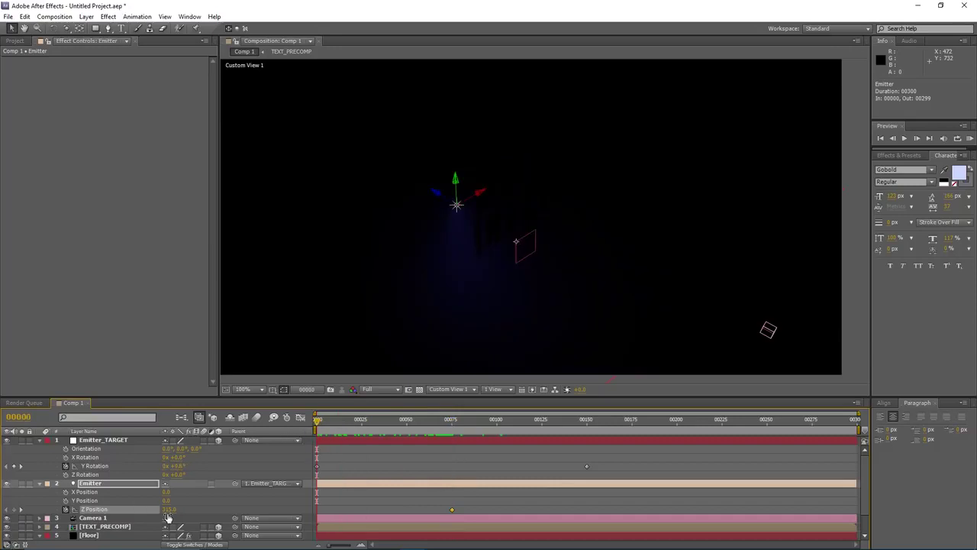
left_click_drag(168, 509, 125, 518)
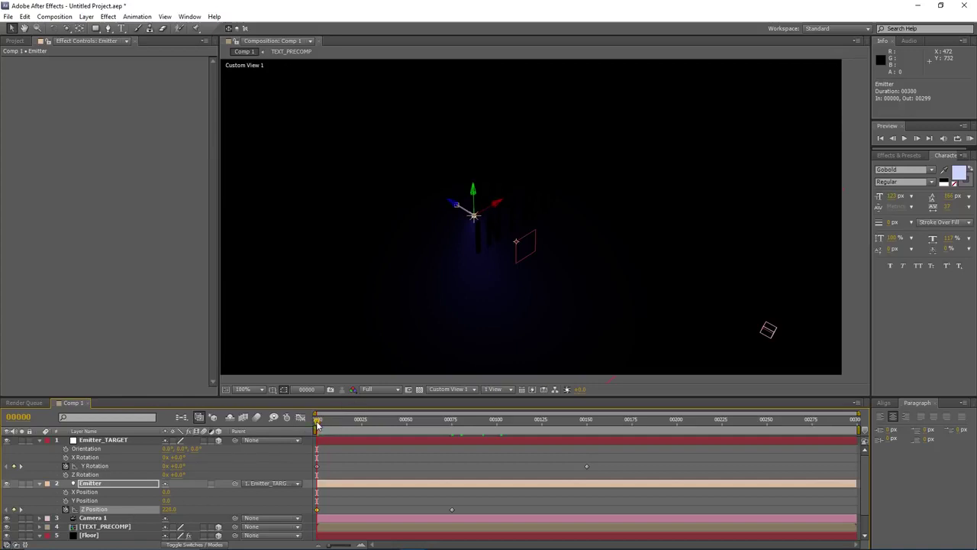
left_click_drag(317, 425, 590, 445)
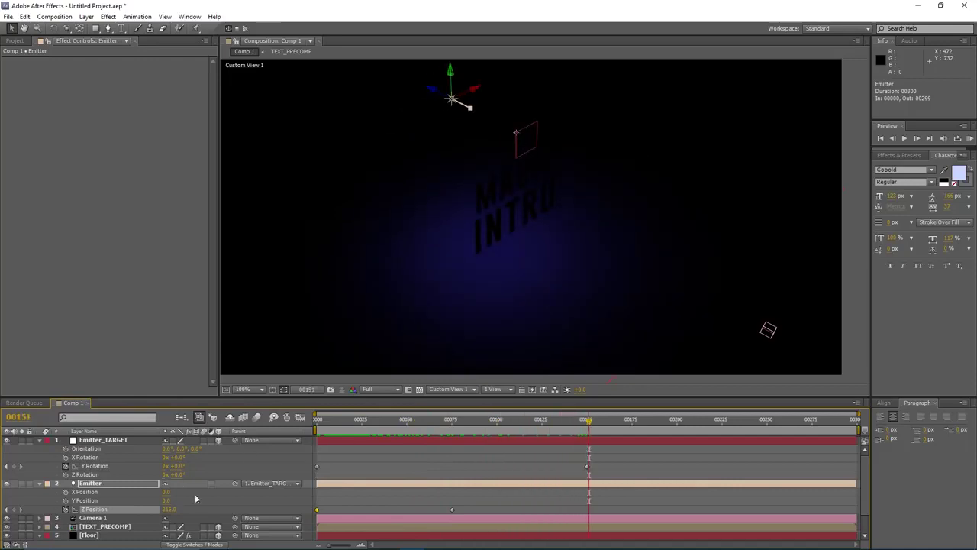
left_click(586, 424)
left_click_drag(170, 509, 120, 526)
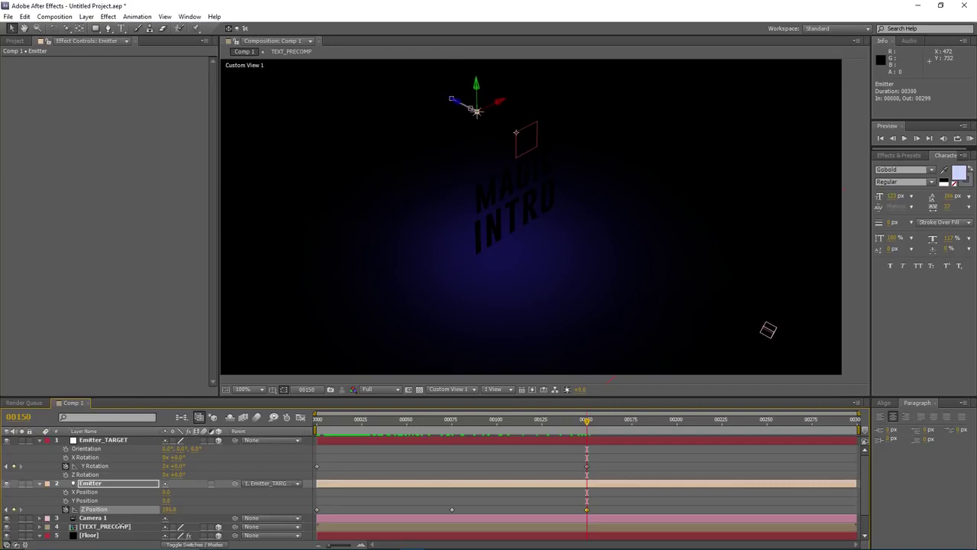
- Scrub through the animation in Custom View 1 to check the Emitter's spiral path around the text
left_click_drag(528, 430, 410, 443)
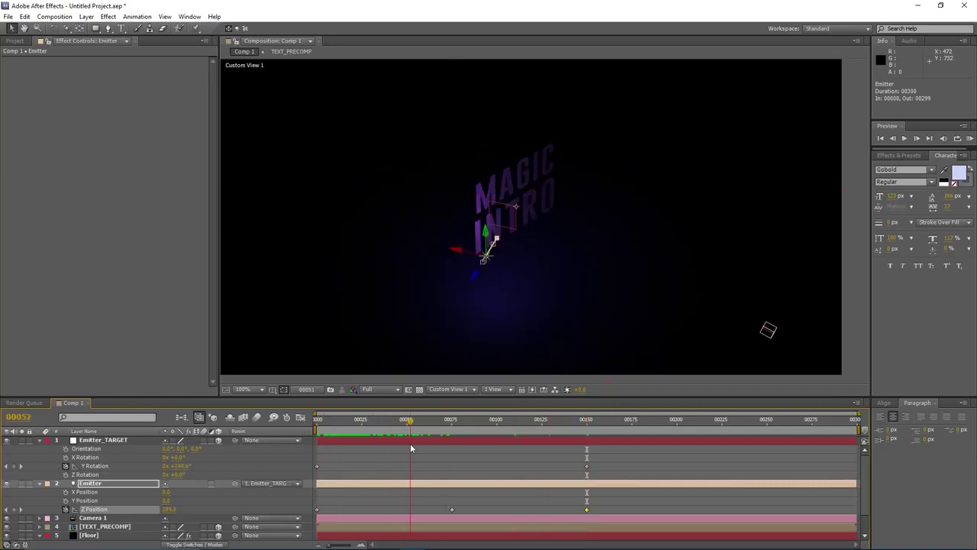
key("comma")
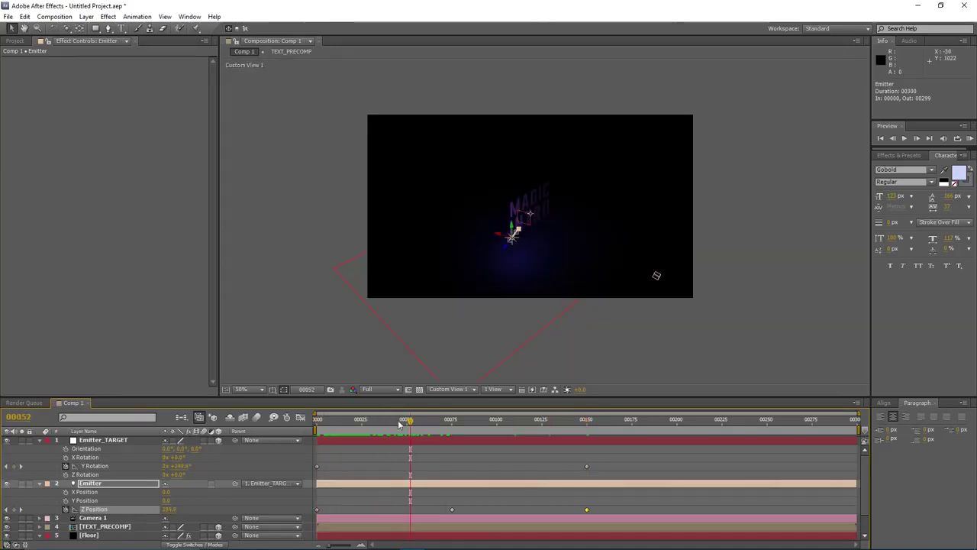
key("space")
key("space")
key("period")
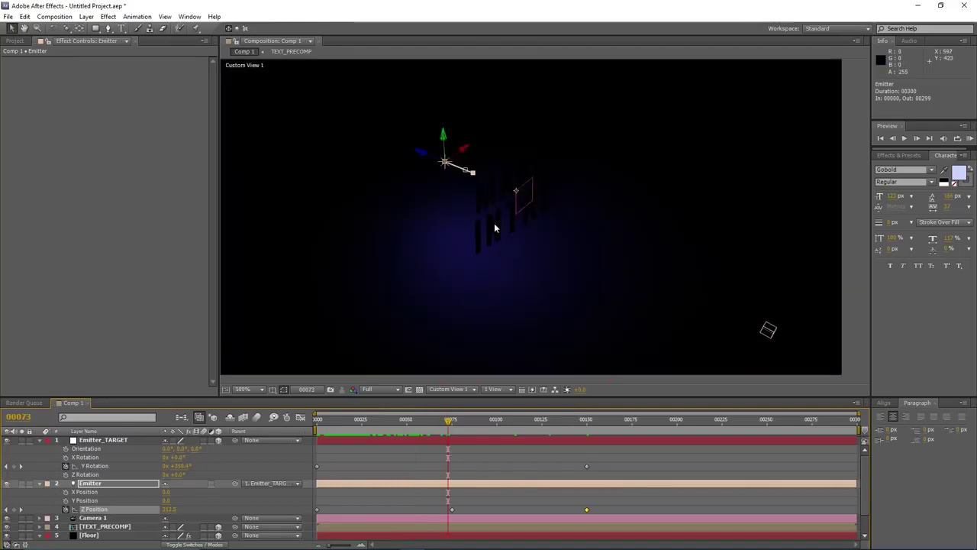
left_click(313, 426)
left_click_drag(314, 430, 493, 412)
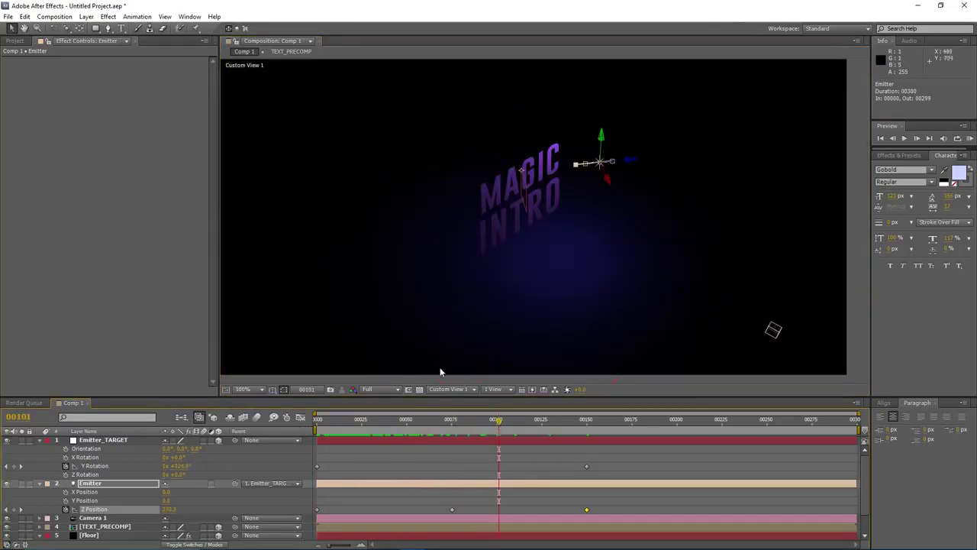
- Switch to the Active Camera view, collapse Emitter_TARGET's properties and add a new black solid named Particular
left_click(458, 390)
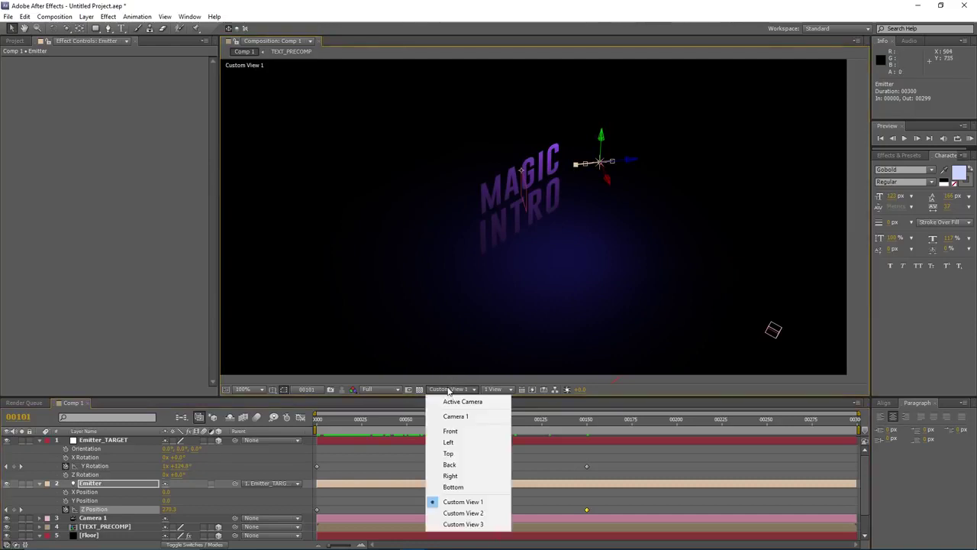
left_click(465, 403)
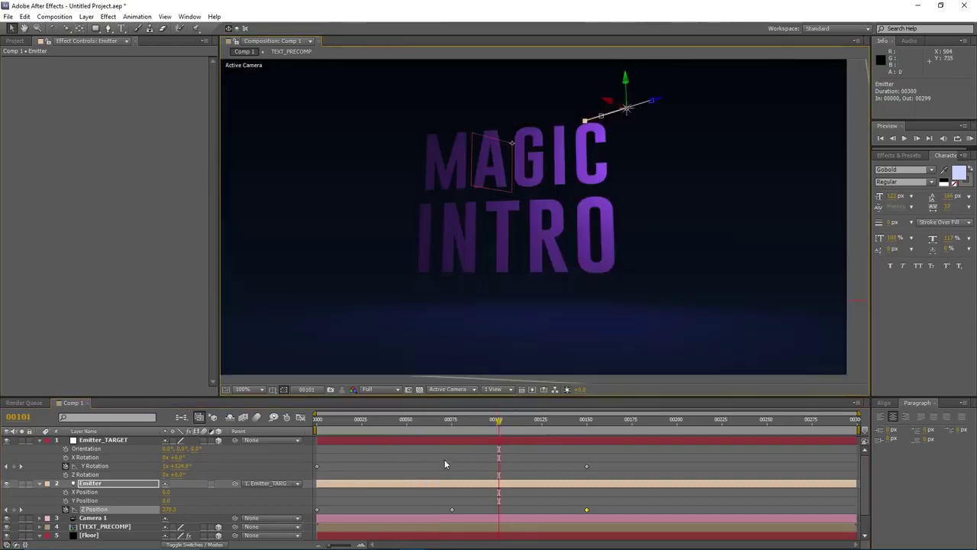
left_click(40, 440)
left_click(90, 17)
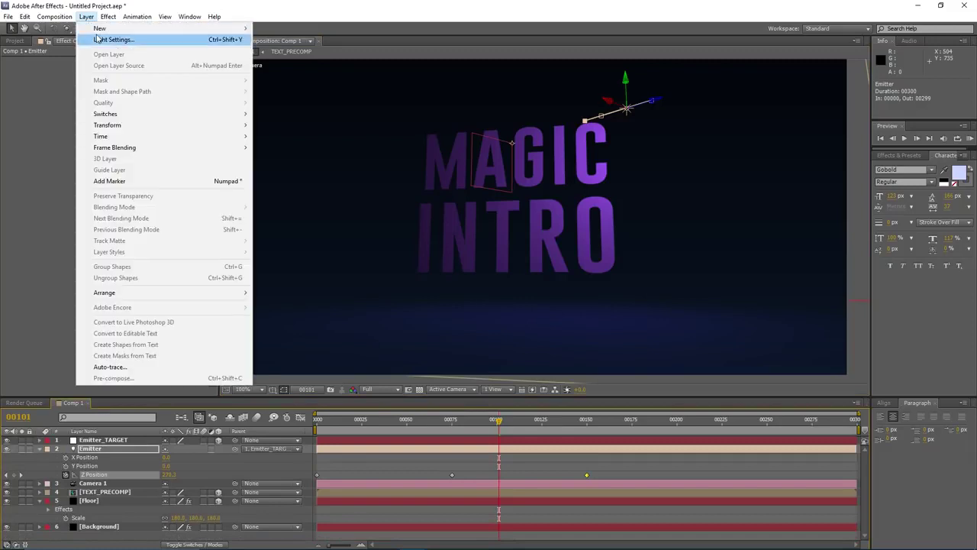
mouse_move(100, 28)
left_click(275, 39)
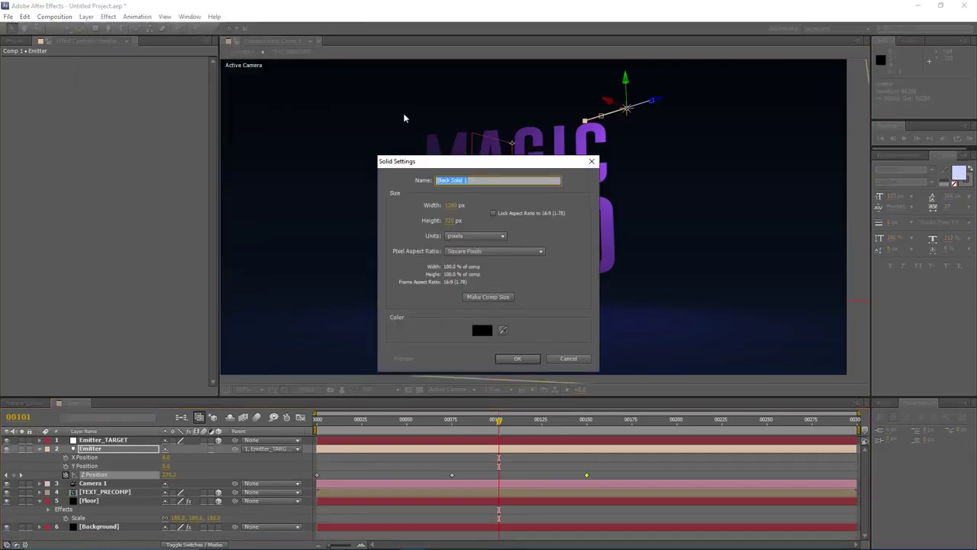
type("Particular")
key("Return")
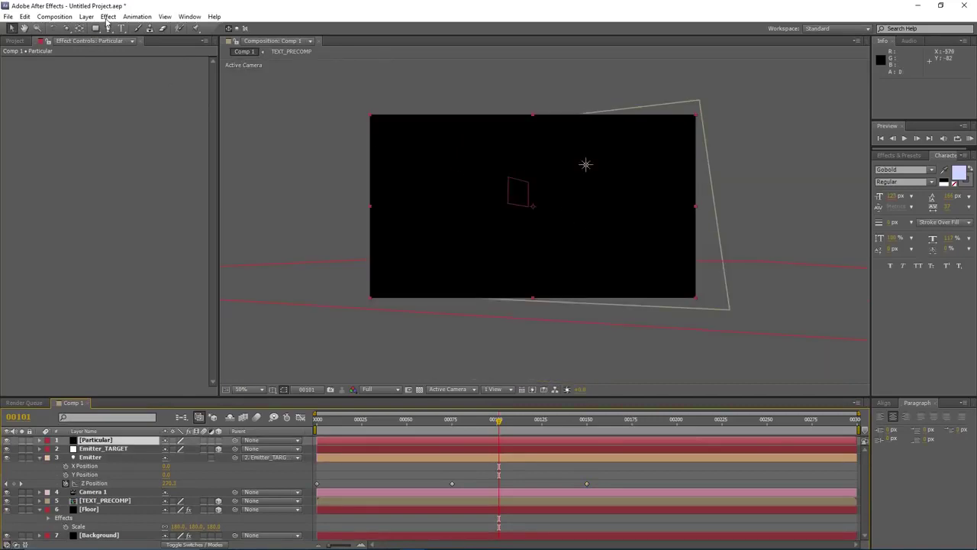
- Apply the Particular effect to the new solid and set its Emitter Type to Light(s)
left_click(108, 16)
mouse_move(202, 302)
left_click(263, 324)
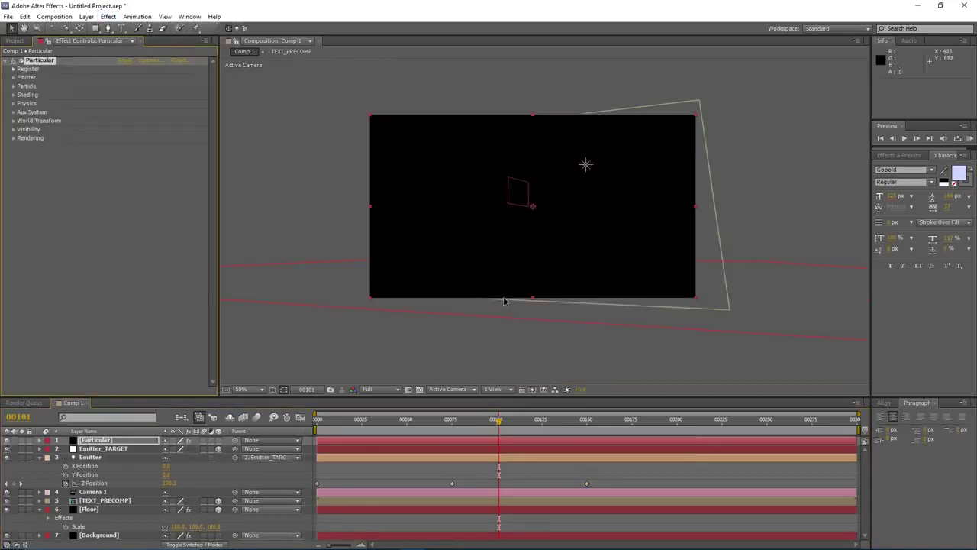
left_click(13, 77)
left_click(140, 96)
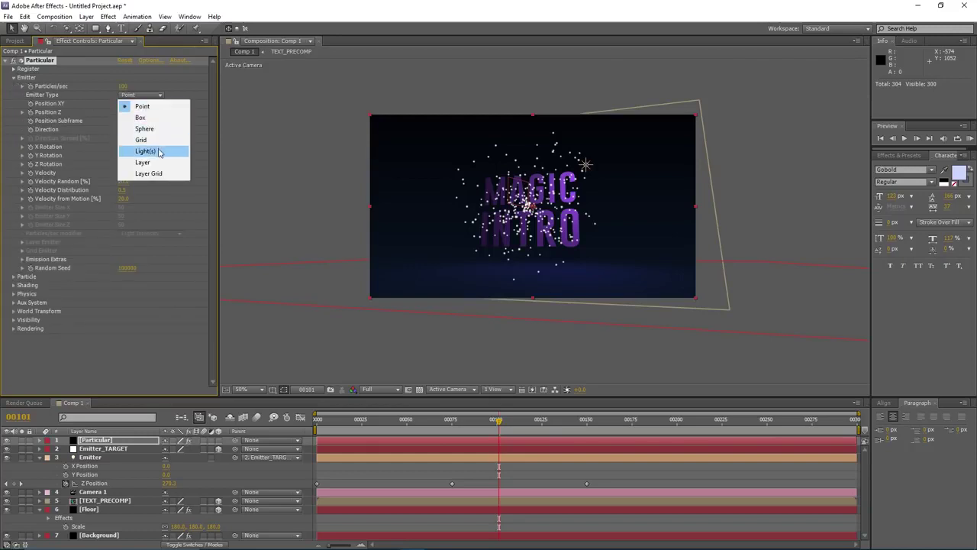
left_click(159, 153)
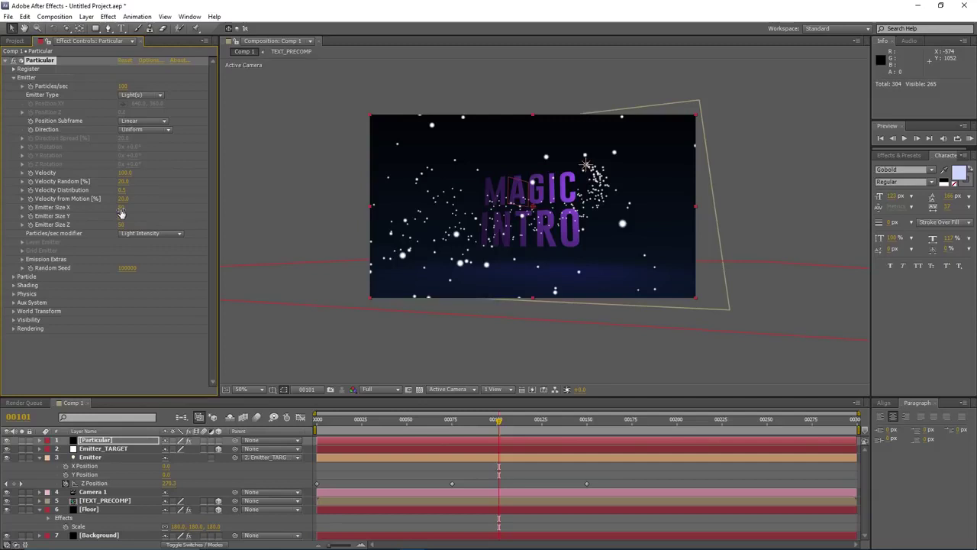
- Set Particular's Emitter Size X, Y and Z all to 0
left_click(121, 208)
type("0")
key("Return")
left_click(121, 217)
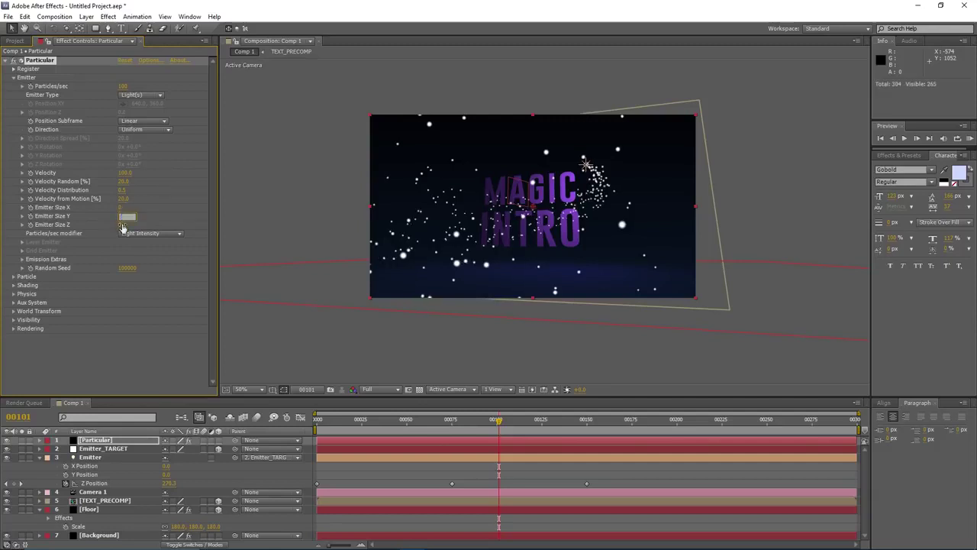
type("0")
left_click(122, 225)
type("0")
key("Return")
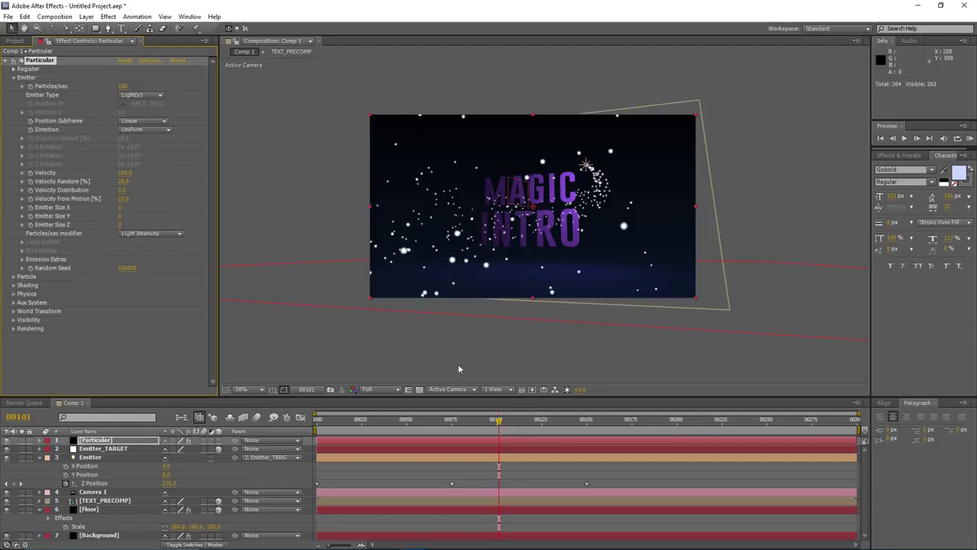
- Set Particular's Velocity, Velocity Random, Velocity Distribution and Velocity from Motion to 0
left_click(123, 173)
type("0")
left_click(123, 182)
type("0")
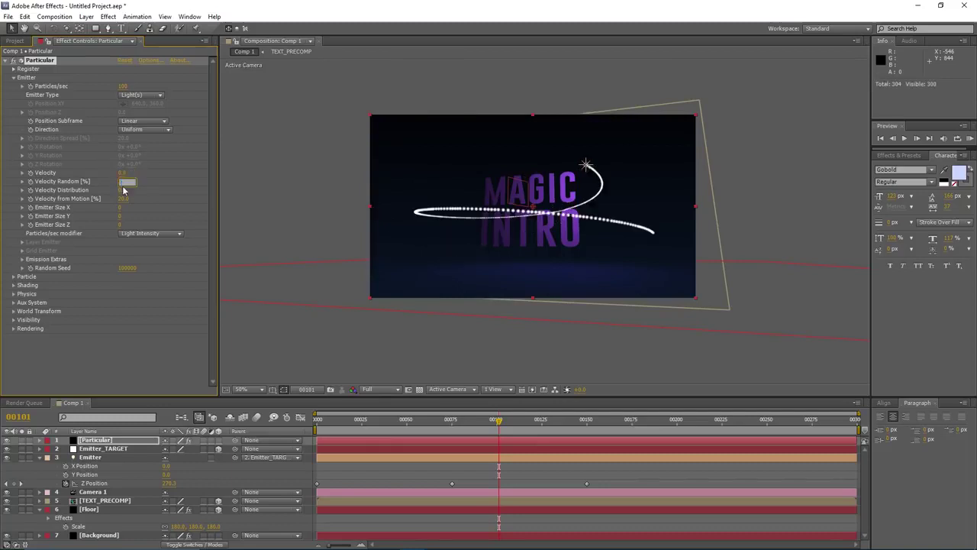
left_click(123, 191)
type("0")
left_click(123, 198)
type("0")
key("Return")
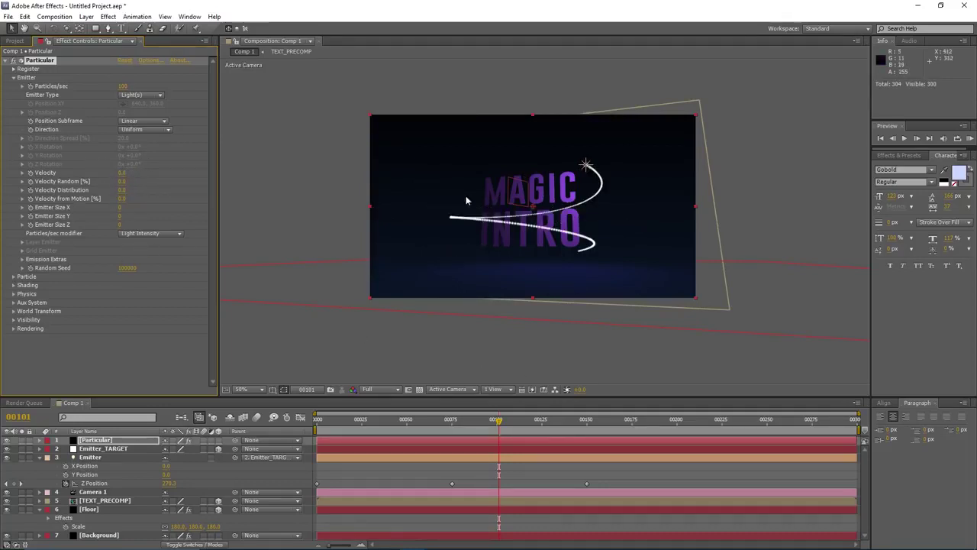
- Scrub between the early frames and frame 150 to examine the particle trail spiralling around the text
scroll(511, 206, "up", 1)
left_click_drag(516, 208, 517, 223)
scroll(469, 228, "down", 1)
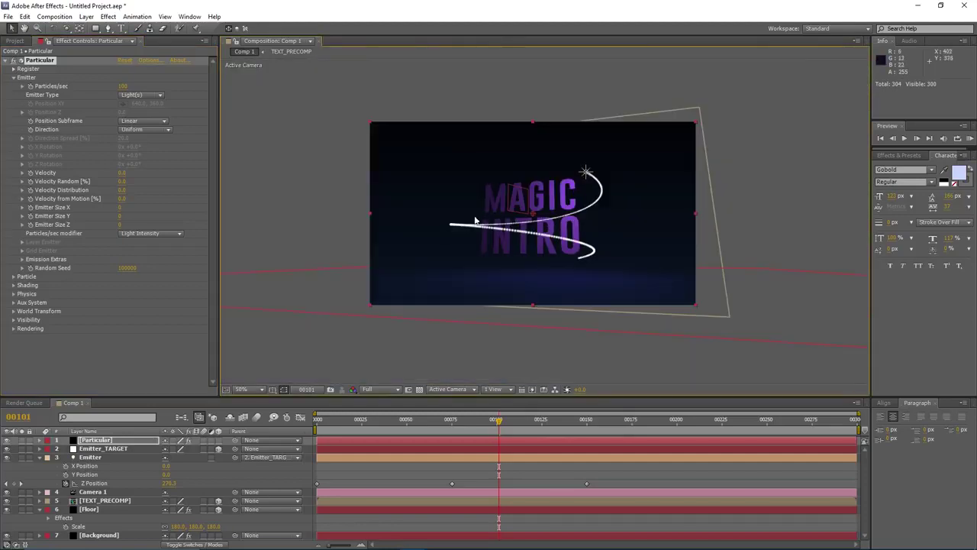
left_click_drag(494, 428, 399, 432)
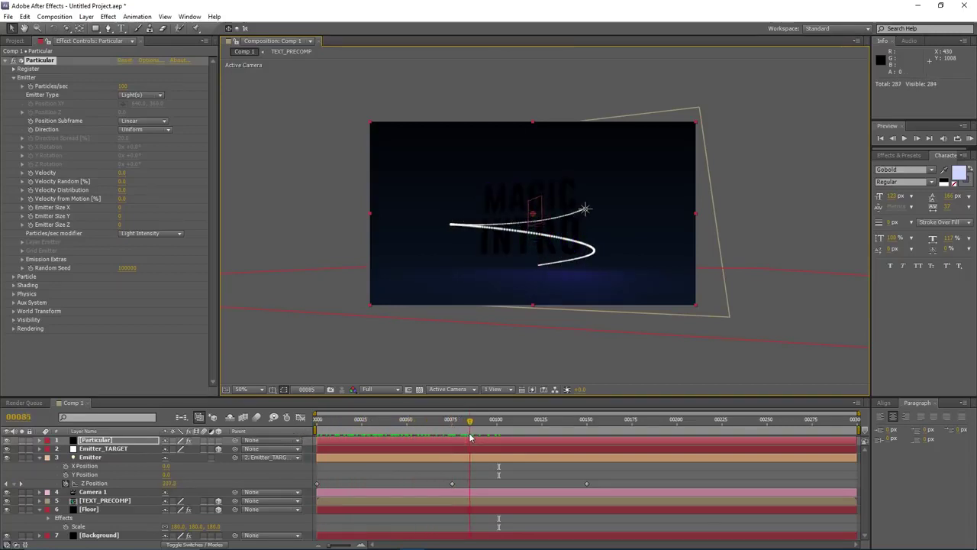
left_click_drag(518, 444, 587, 444)
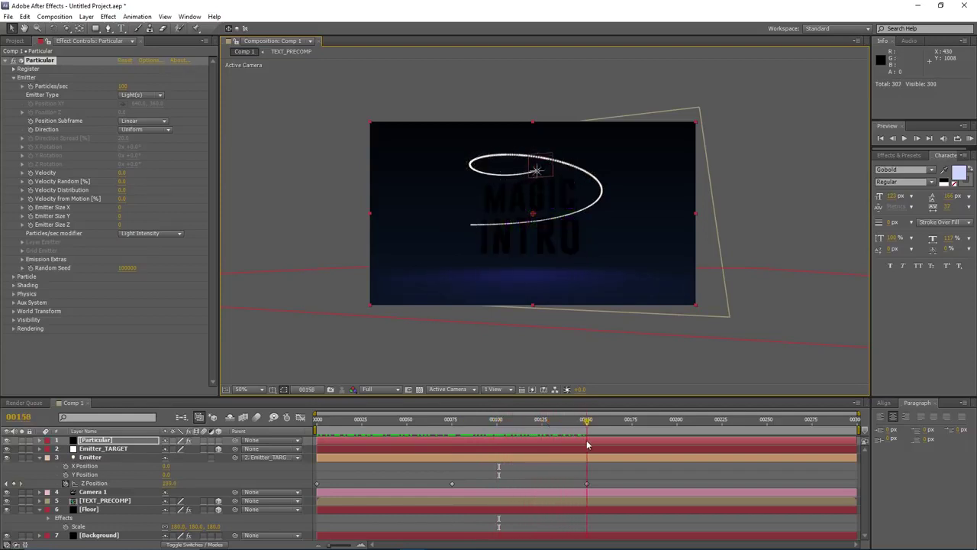
mouse_move(371, 434)
left_mouse_down()
mouse_move(318, 435)
mouse_move(390, 436)
left_mouse_up()
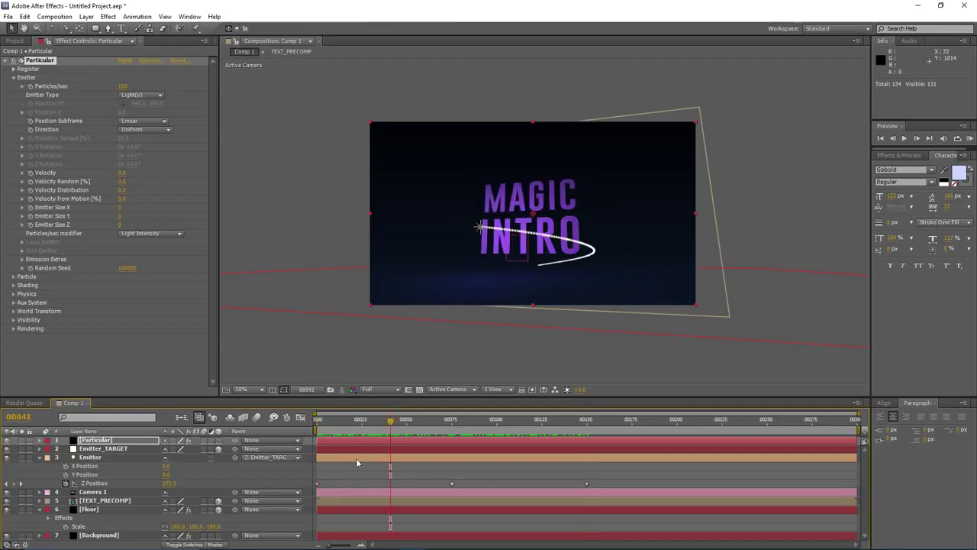
- Reveal the Emitter light's Intensity property
left_click(356, 458)
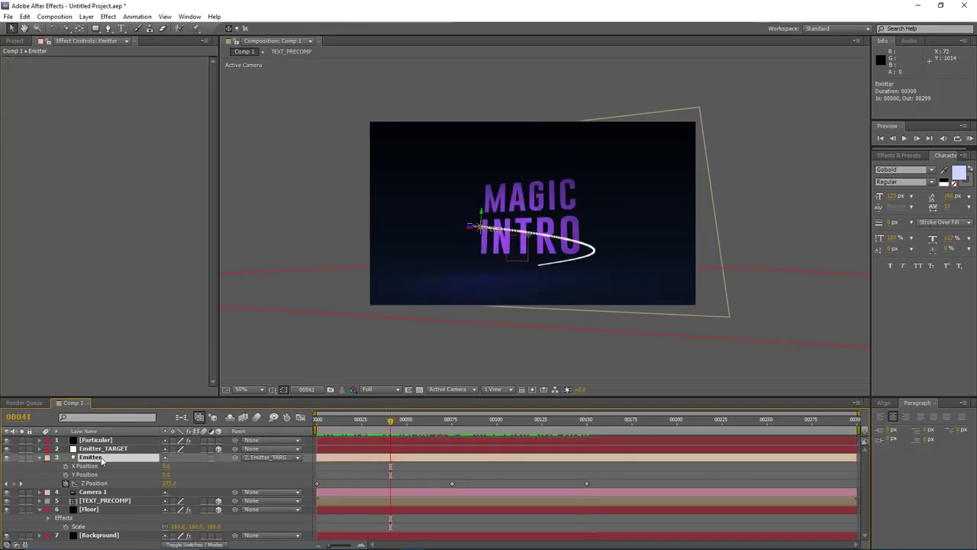
key("t")
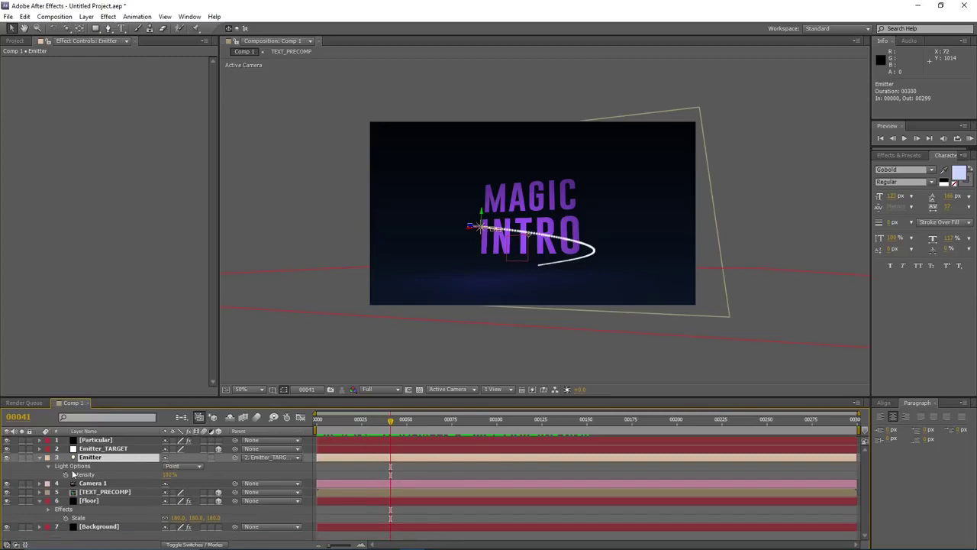
- Keyframe the Emitter light's Intensity from 0% at frame 0 to 100% at frame 24
key("Home")
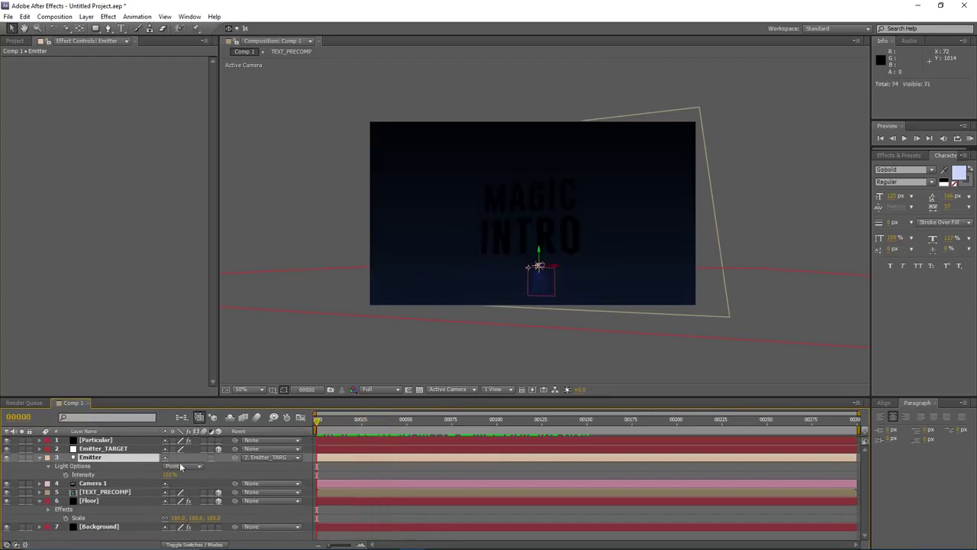
left_click(166, 474)
type("0")
left_click(74, 472)
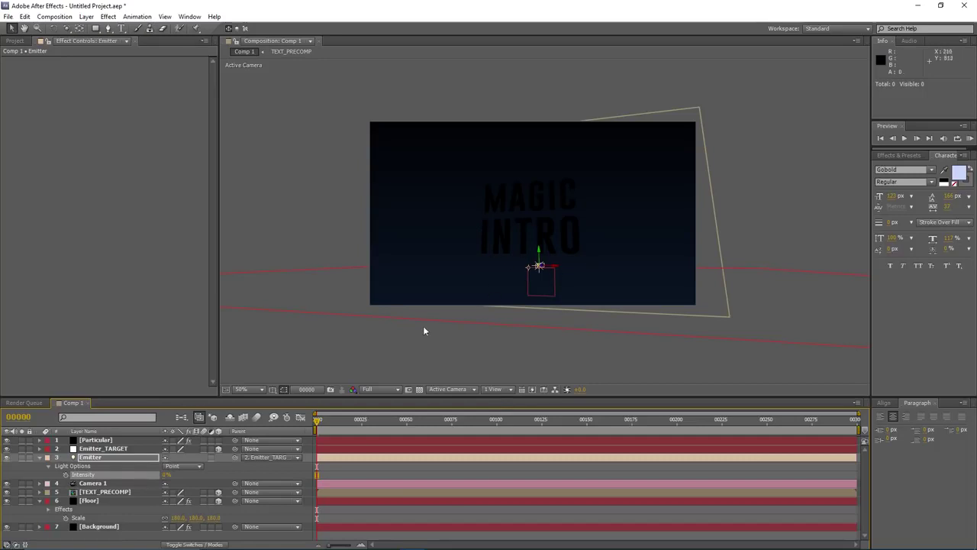
left_click(65, 474)
left_click_drag(329, 423, 362, 432)
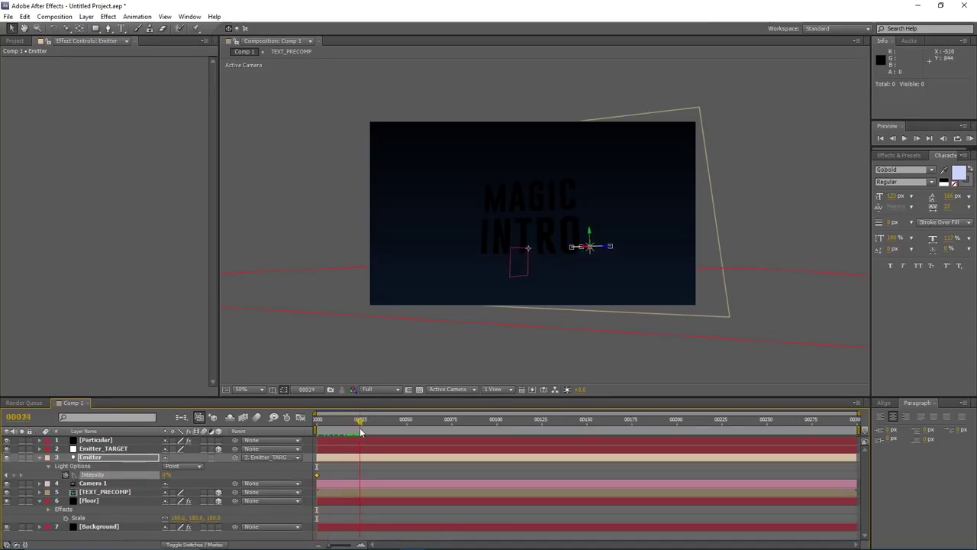
left_click(167, 474)
type("100")
key("Return")
- Add an Emitter Intensity keyframe holding 100% at frame 123 and another fading it to 0% at frame 150
left_click_drag(362, 416, 597, 420)
left_click(539, 432)
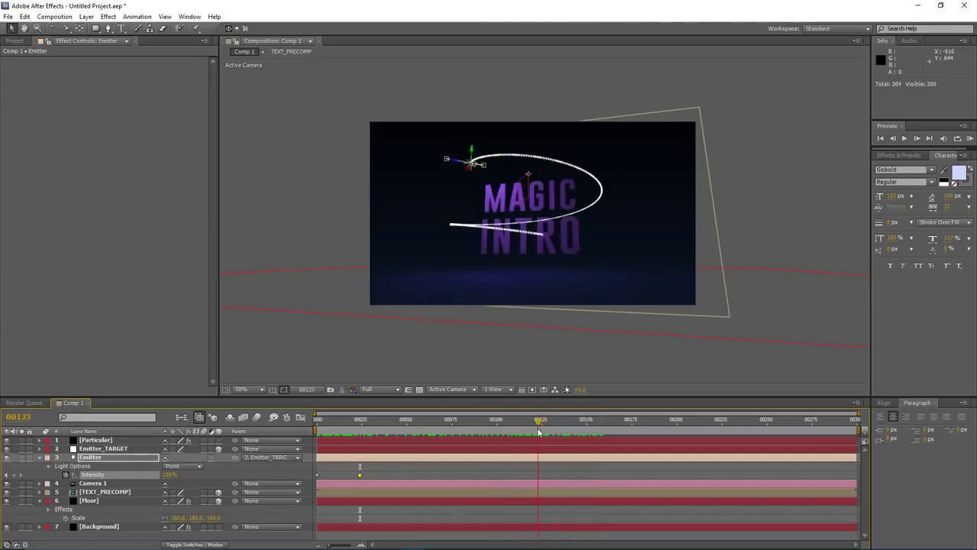
left_click(12, 474)
left_click_drag(540, 424, 587, 432)
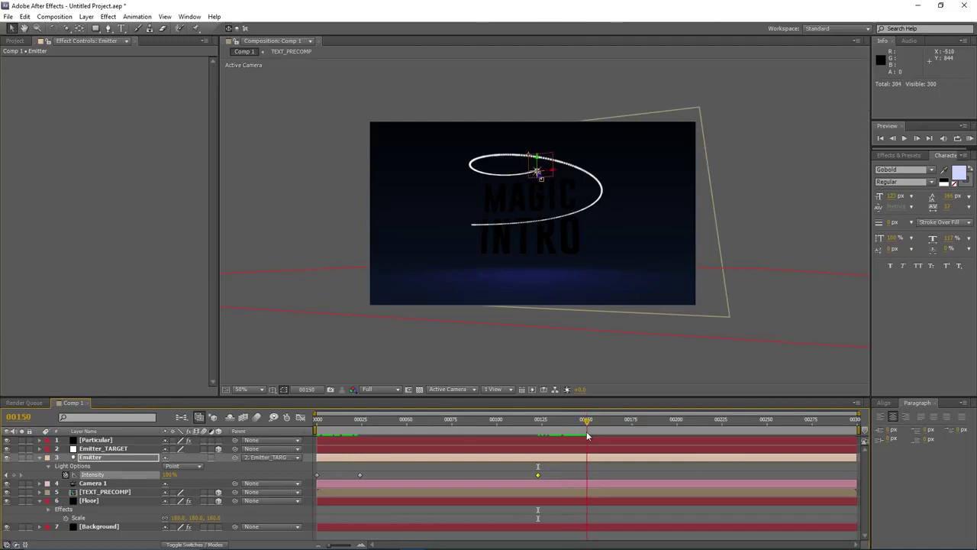
left_click(169, 475)
type("0")
key("Return")
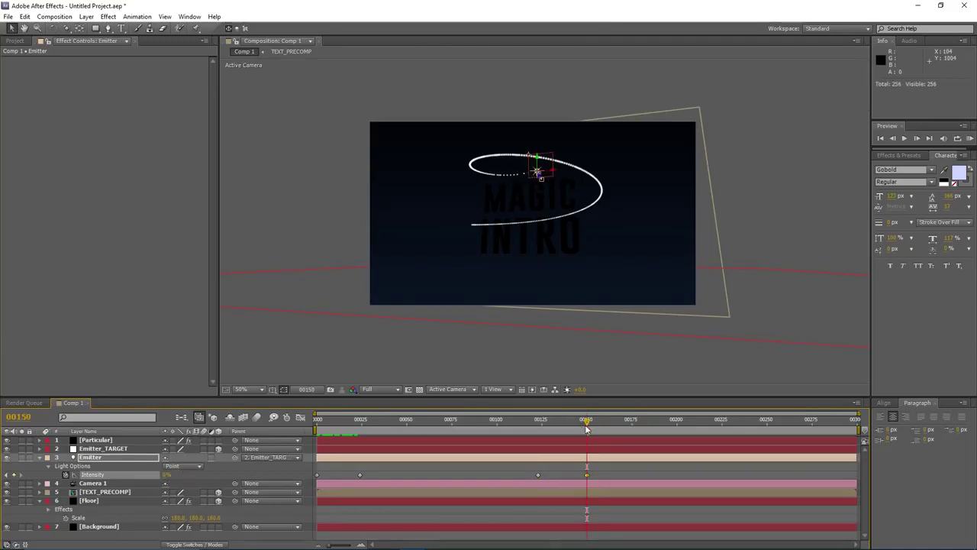
- Raise the emitter's Particles/sec to about 530 in the Particular layer's effect
left_click_drag(584, 425, 471, 429)
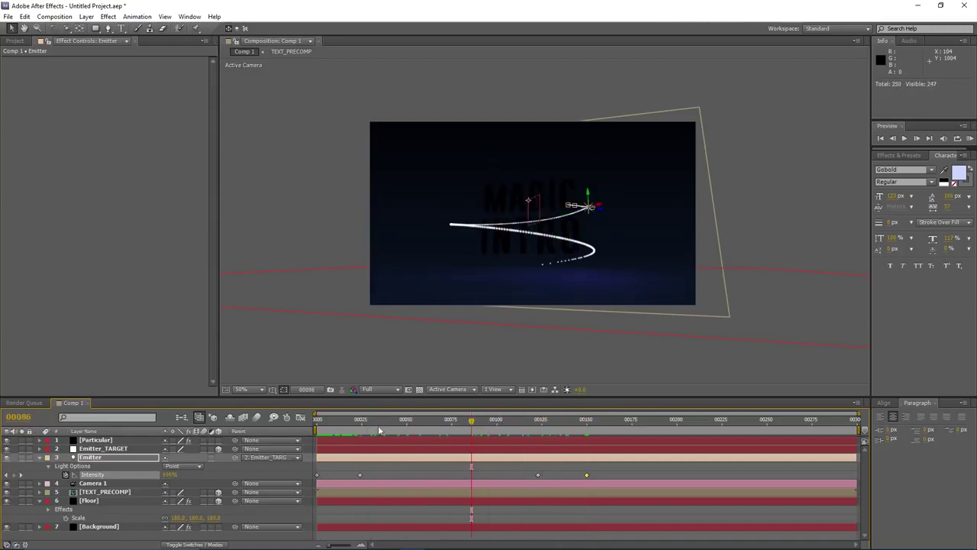
left_click(126, 440)
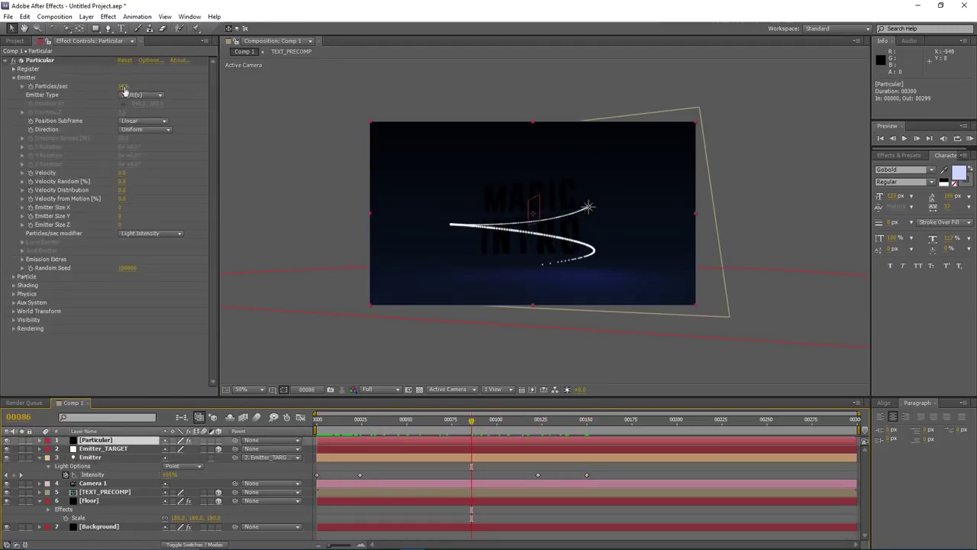
left_click_drag(123, 87, 143, 86)
- Examine the particle trail up close around the MAGIC INTRO text at frames 43 and 71
left_click_drag(474, 427, 394, 435)
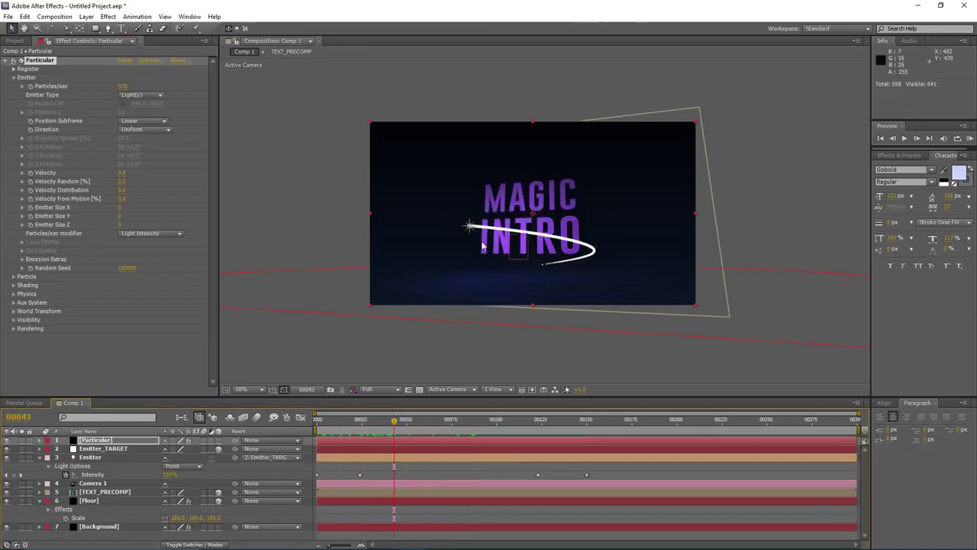
scroll(506, 241, "up", 2)
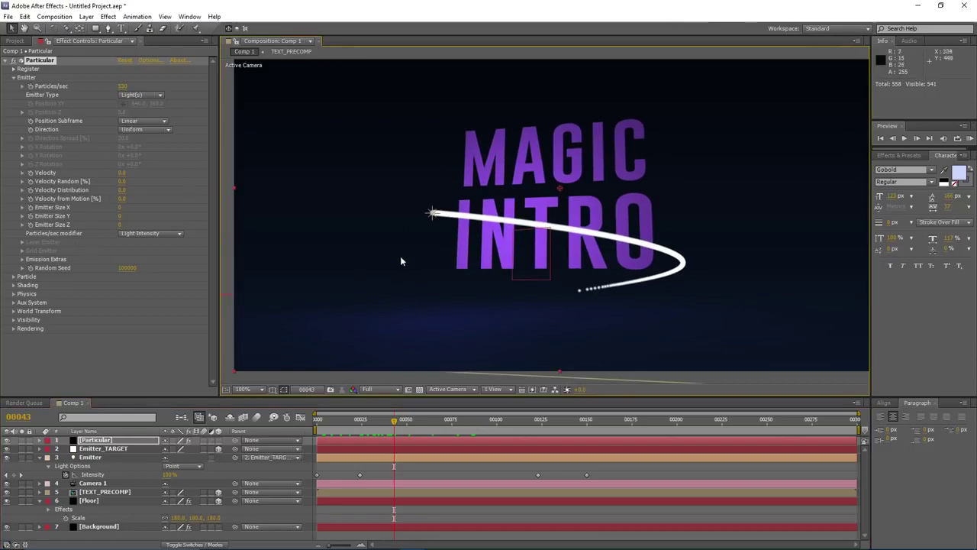
left_click_drag(450, 267, 426, 265)
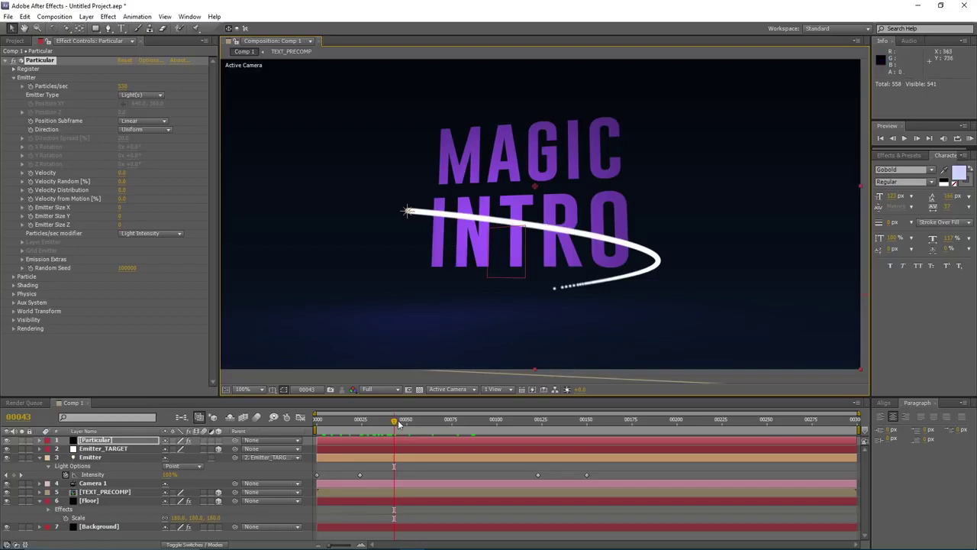
left_click_drag(398, 420, 448, 428)
scroll(412, 197, "up", 1)
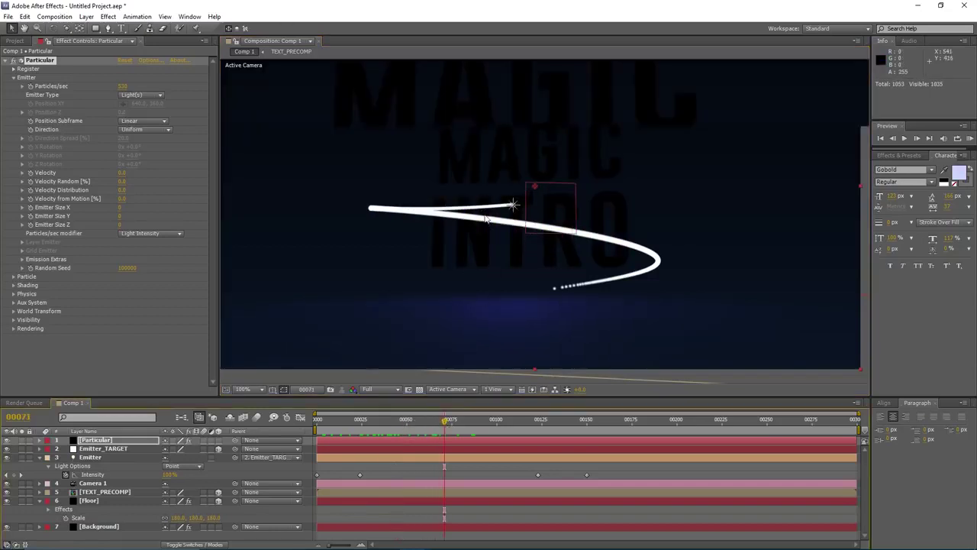
mouse_move(405, 191)
left_mouse_down()
mouse_move(484, 231)
mouse_move(446, 228)
left_mouse_up()
scroll(496, 242, "down", 1)
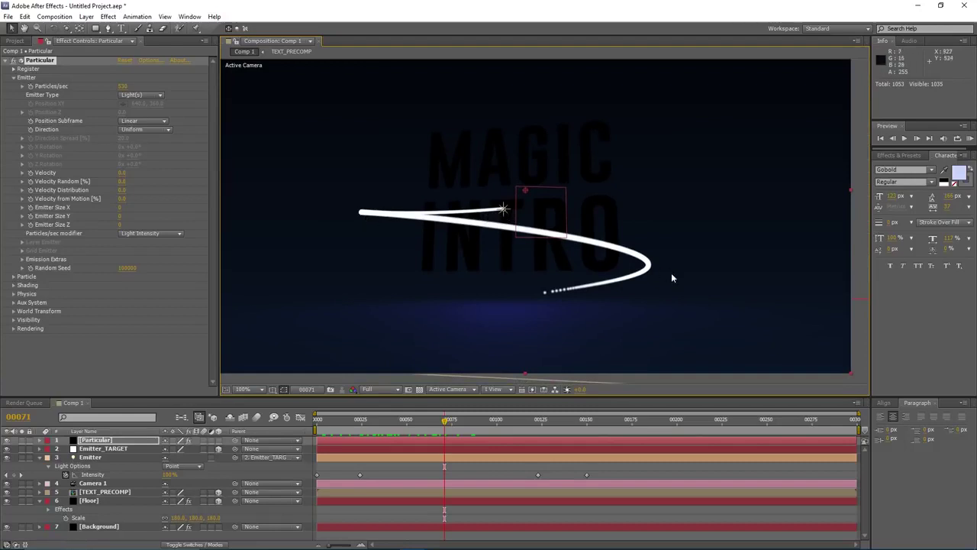
scroll(458, 210, "up", 1)
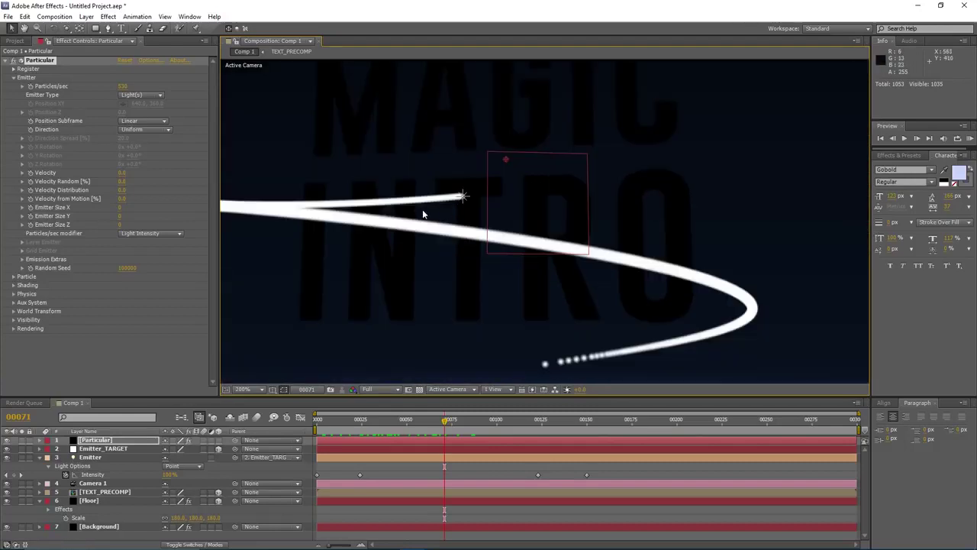
left_click_drag(422, 209, 482, 243)
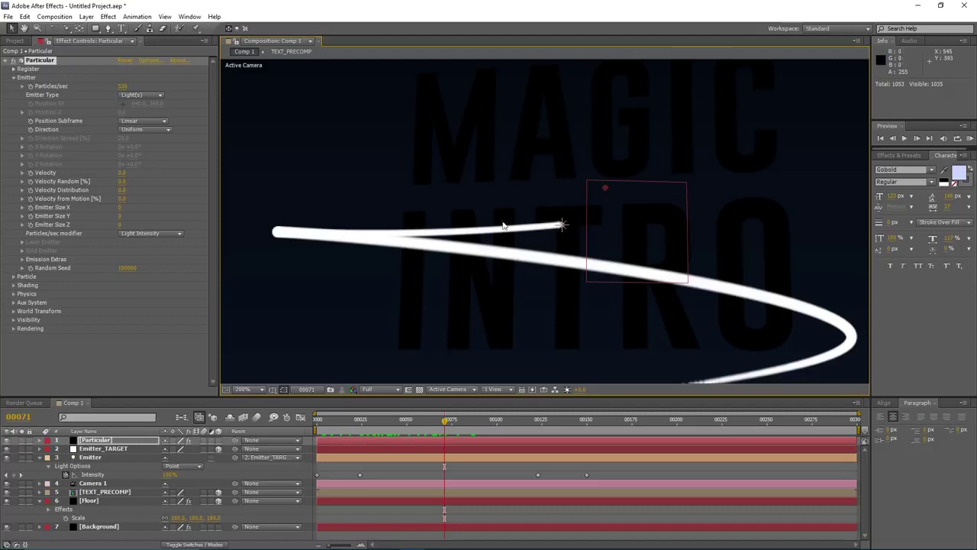
scroll(481, 292, "down", 1)
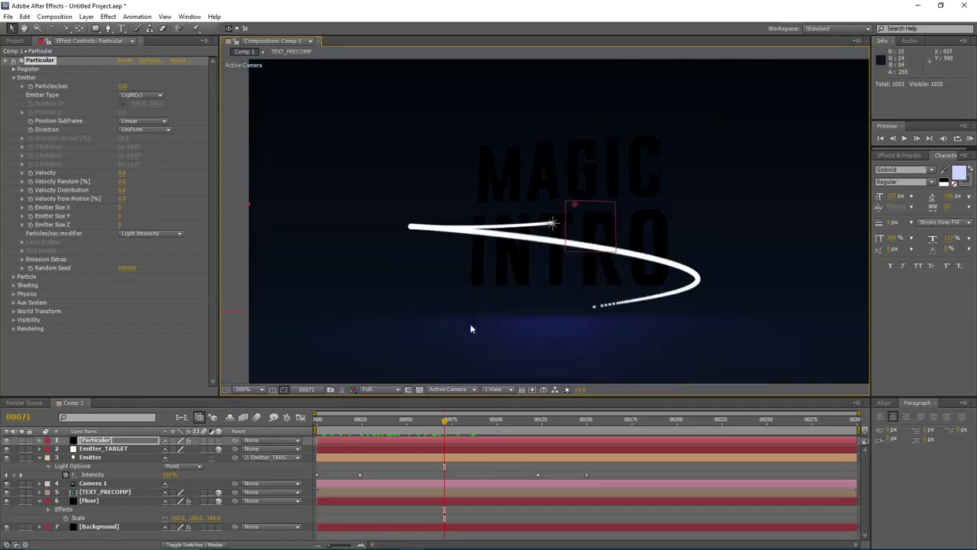
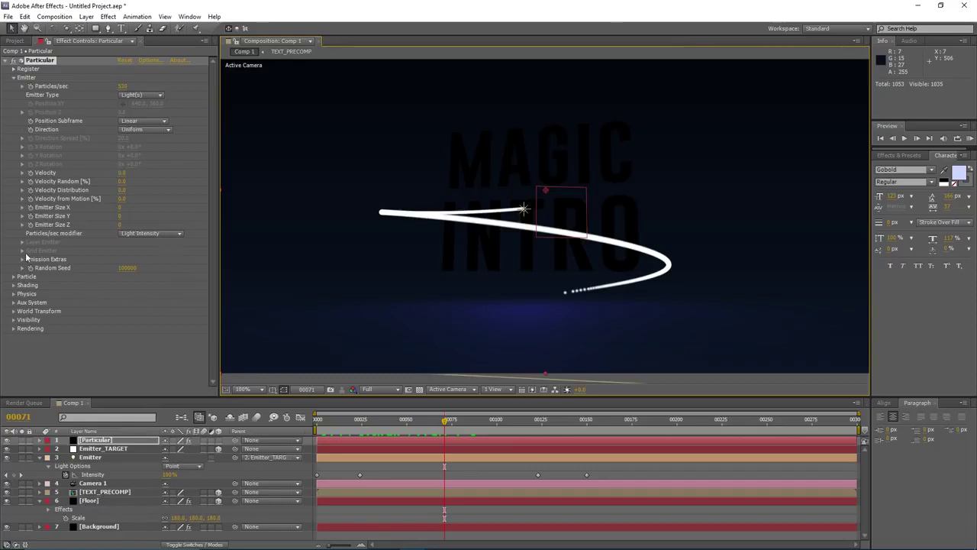
- Set the Obscuration Layer in Particular's Visibility settings to TEXT_PRECOMP
left_click(14, 320)
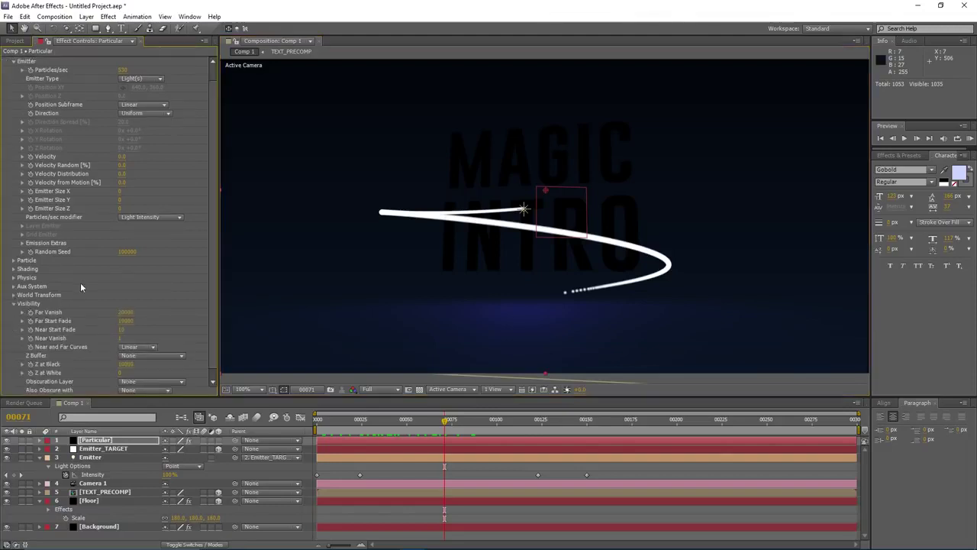
scroll(34, 356, "down", 2)
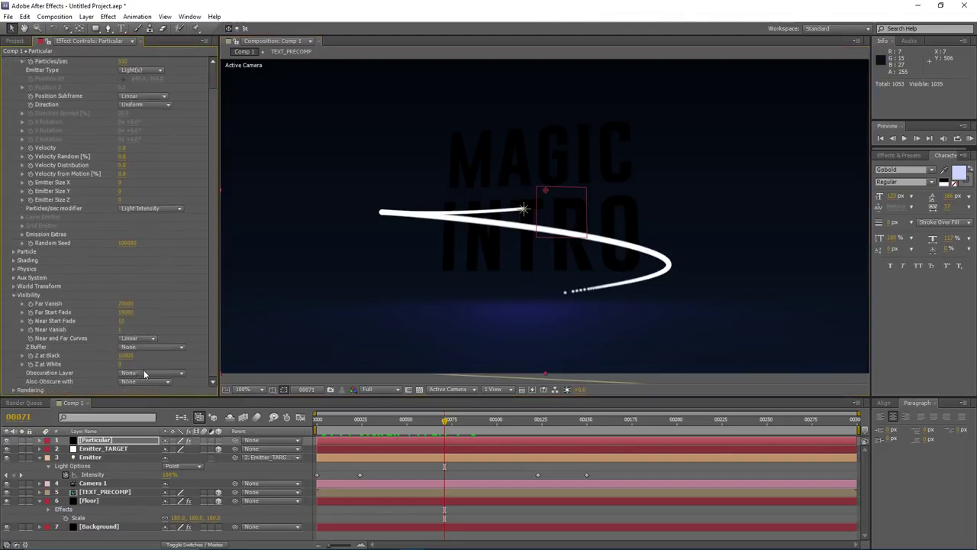
left_click(145, 373)
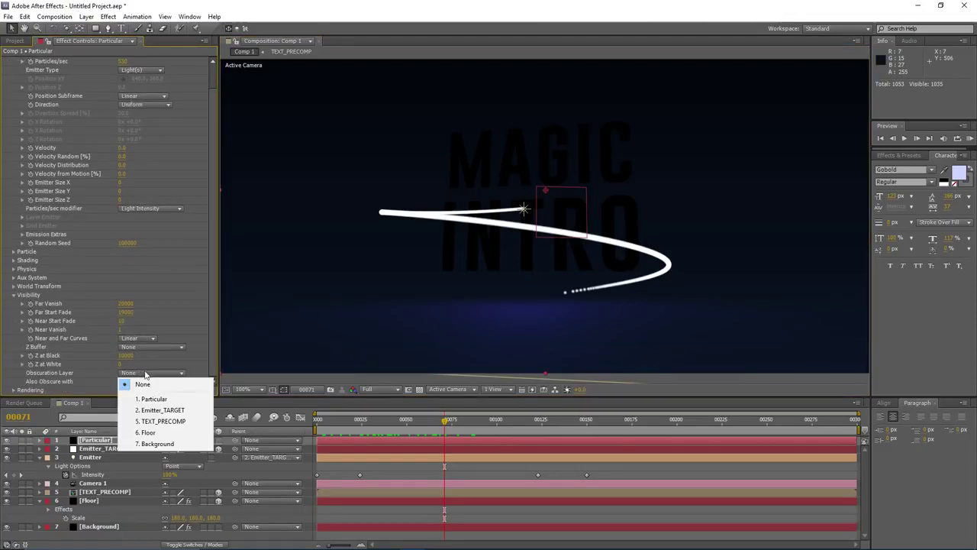
left_click(163, 422)
- Inspect where the particle trail passes behind and in front of the text at frames 71 and 126
key("period")
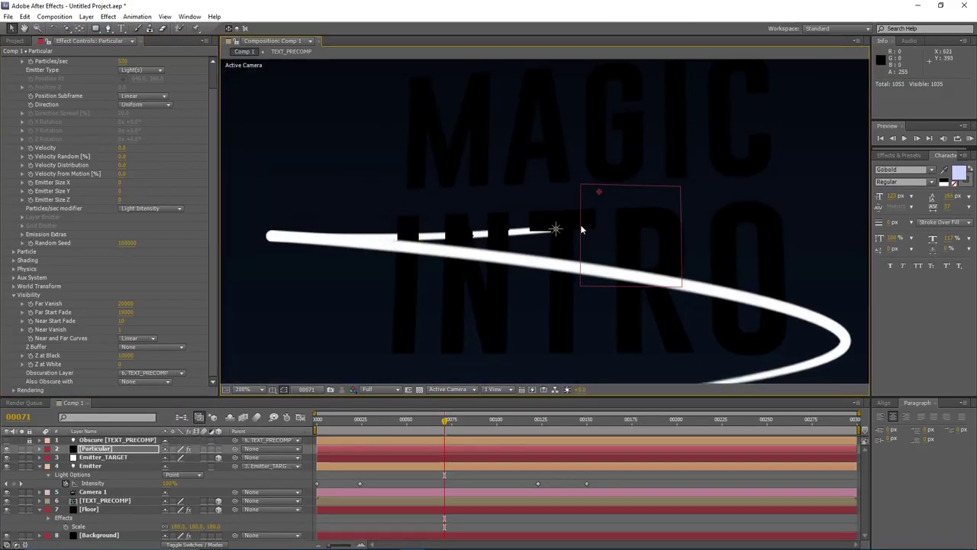
key("comma")
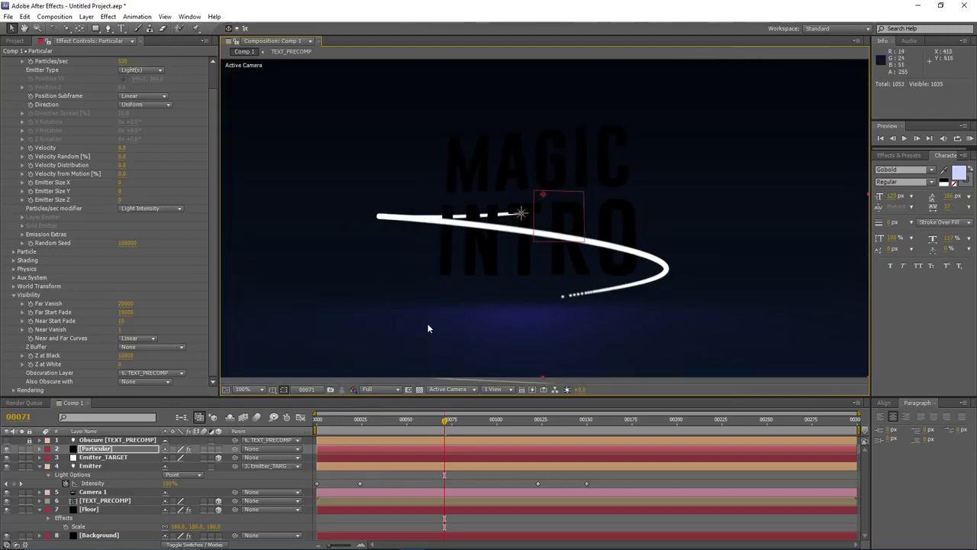
key("period")
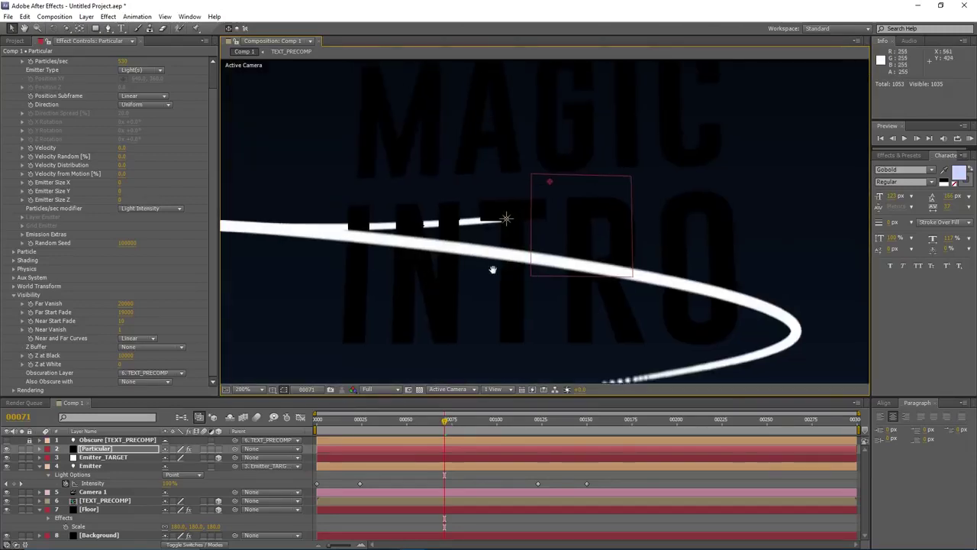
left_click_drag(492, 268, 491, 242)
key("comma")
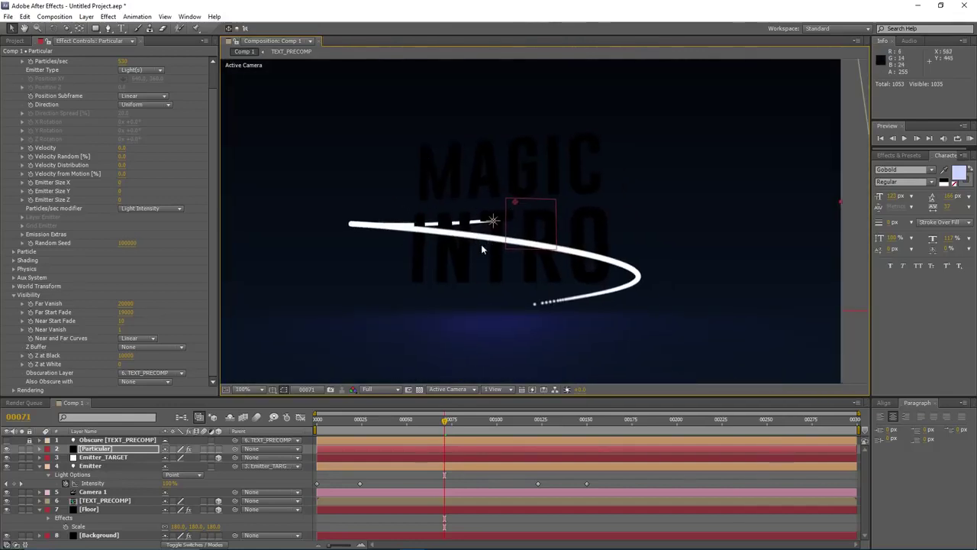
left_click_drag(458, 273, 478, 269)
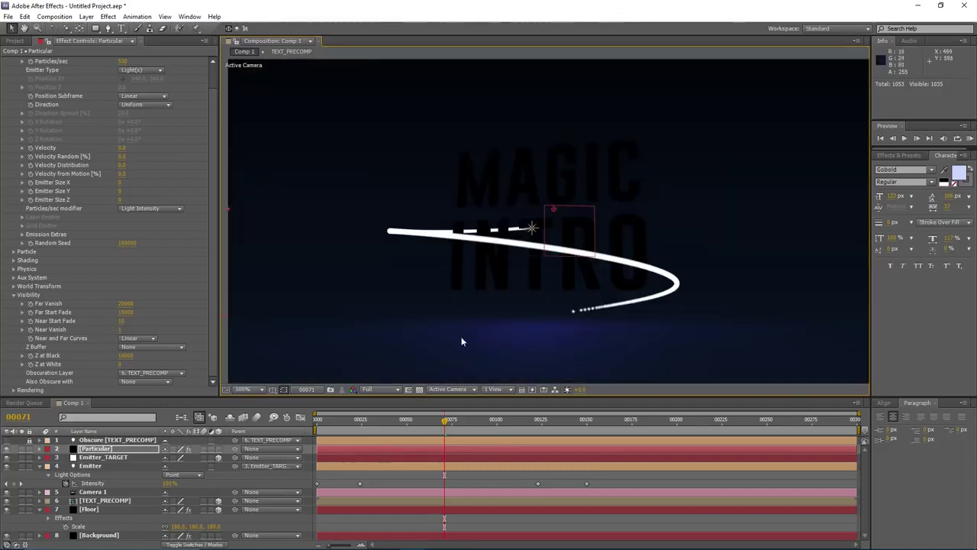
left_click_drag(446, 424, 548, 437)
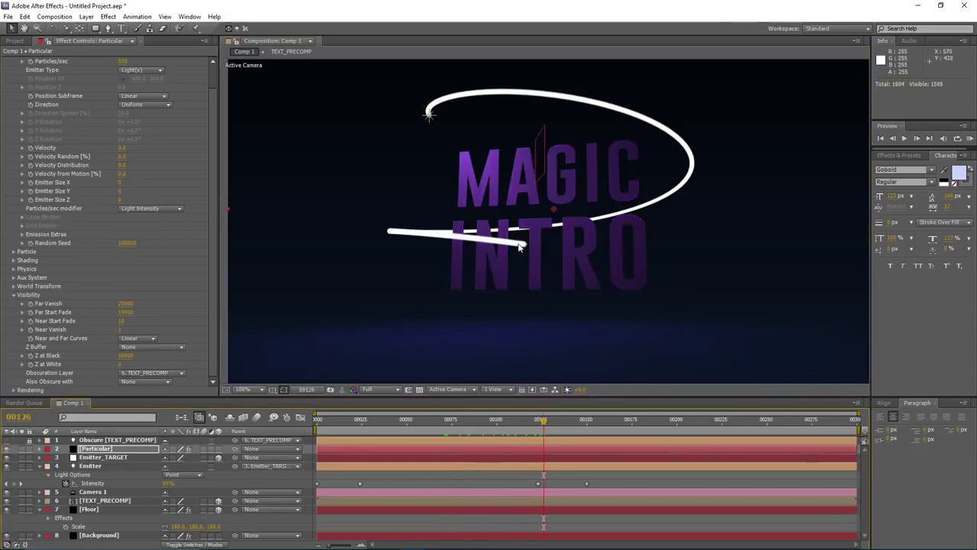
- Set the particle Life to 4 seconds in Particular's Particle settings
left_click(14, 296)
scroll(344, 183, "up", 1)
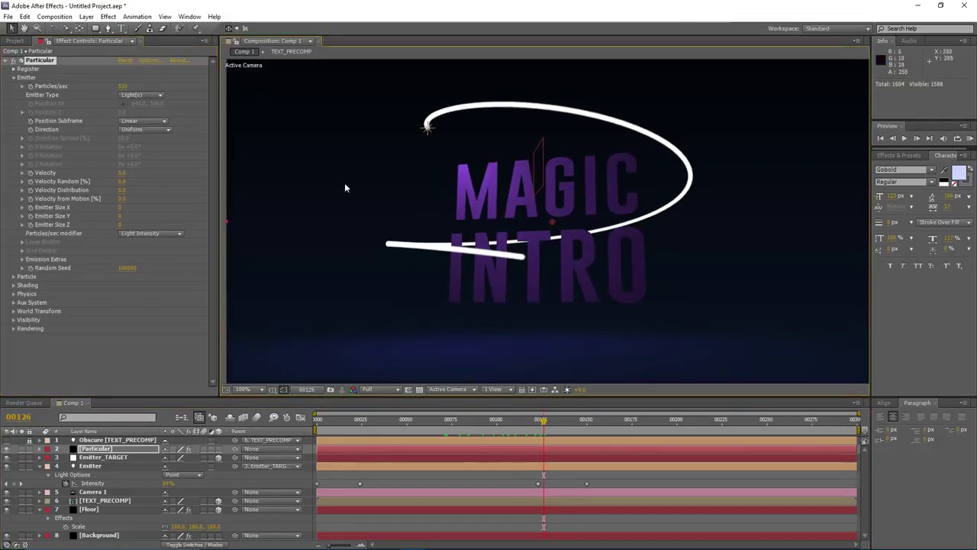
left_click(14, 276)
scroll(115, 252, "down", 2)
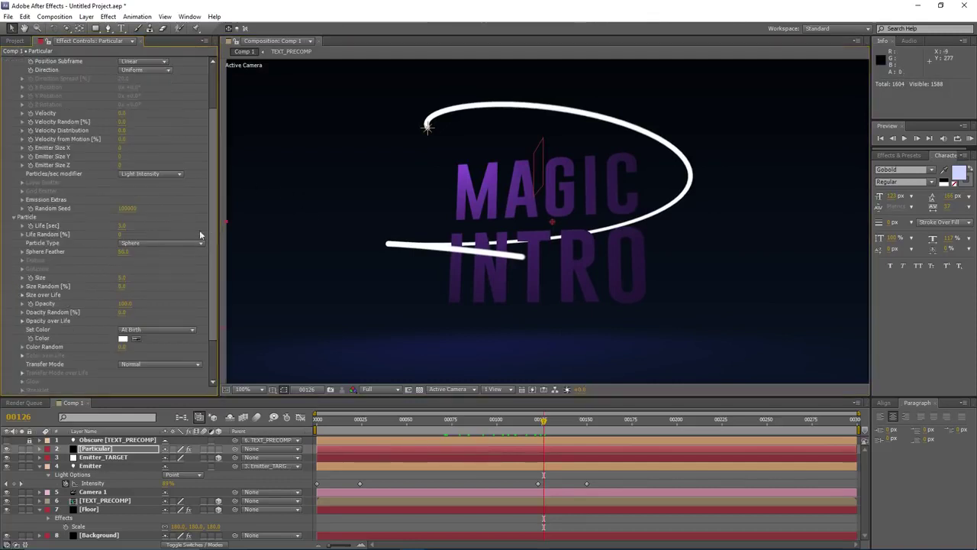
left_click(123, 228)
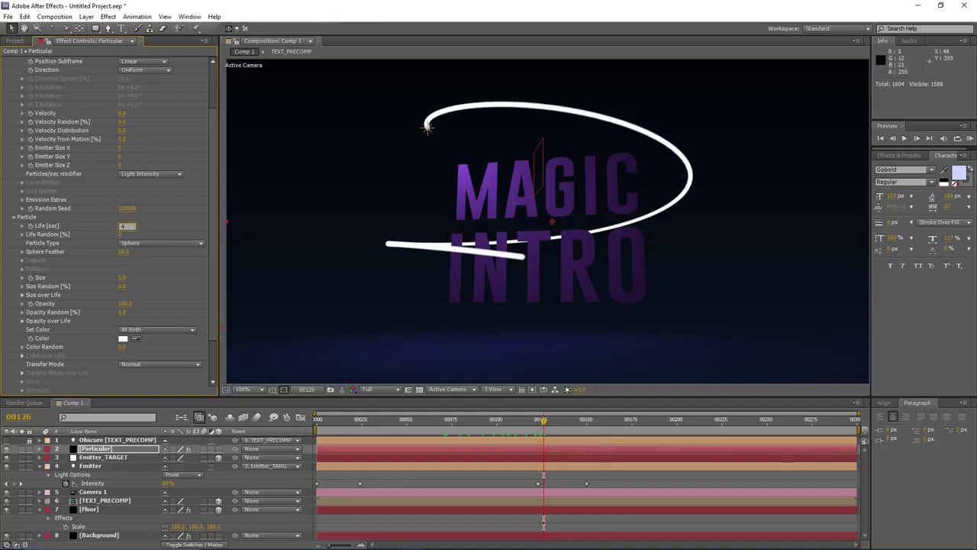
key("Return")
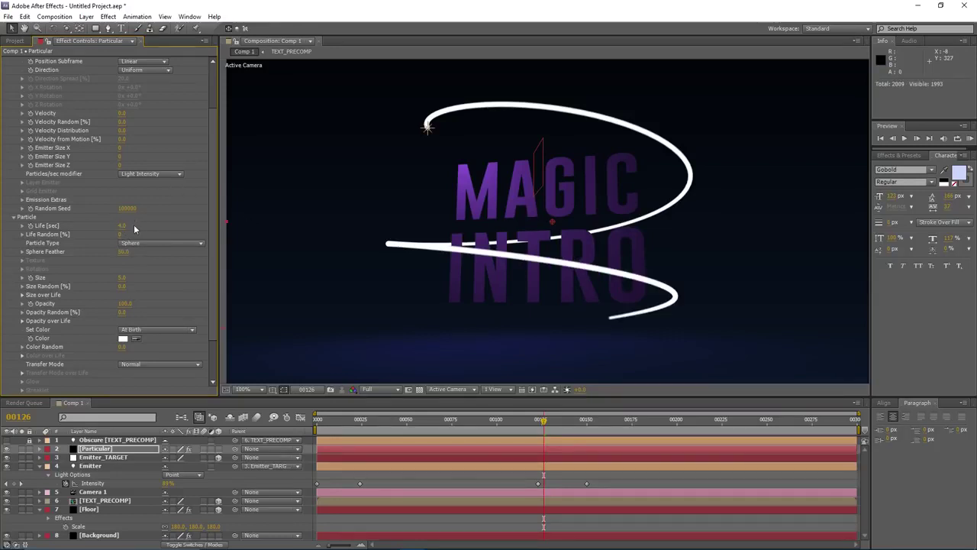
- Set the particles' Life Random to 50%, keeping Sphere as the particle type
scroll(134, 225, "down", 1)
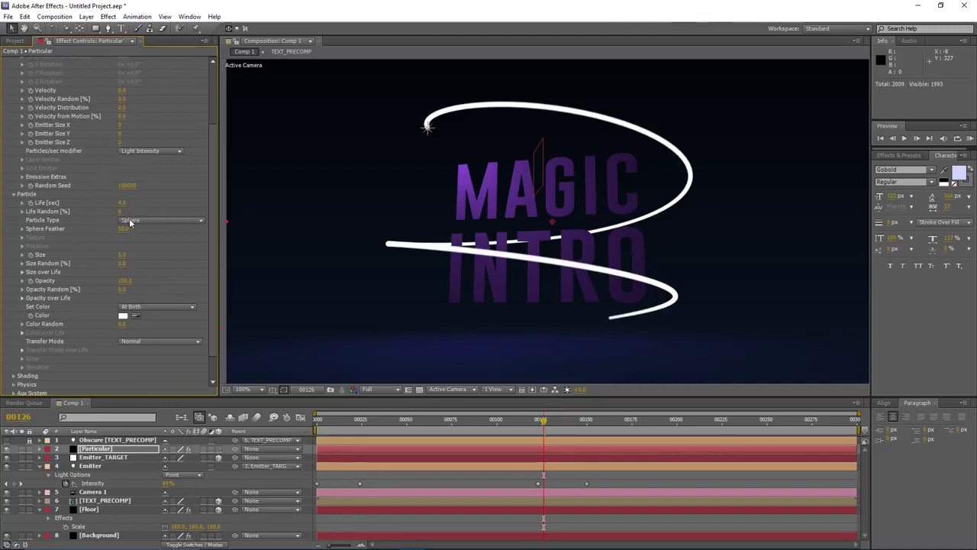
left_click(130, 221)
left_click(147, 213)
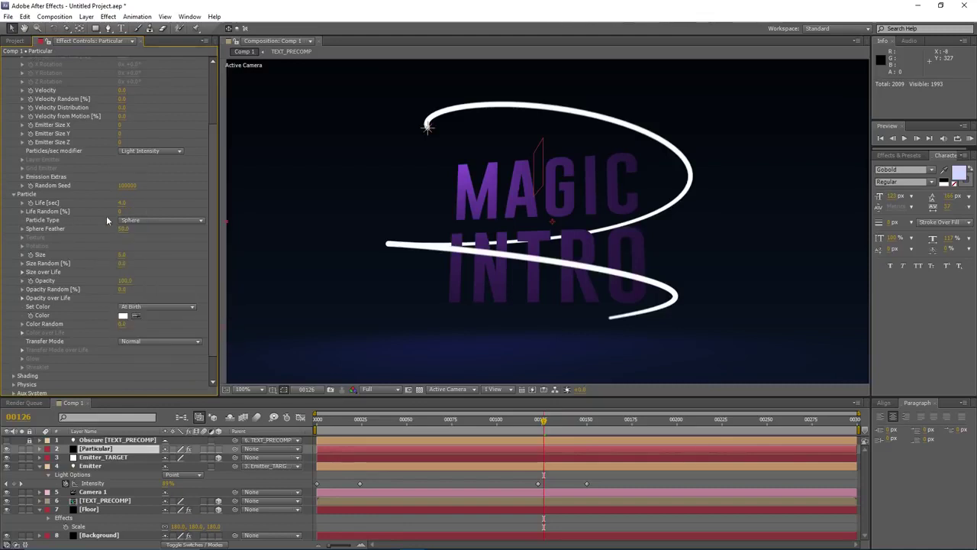
left_click(120, 212)
type("50")
key("Return")
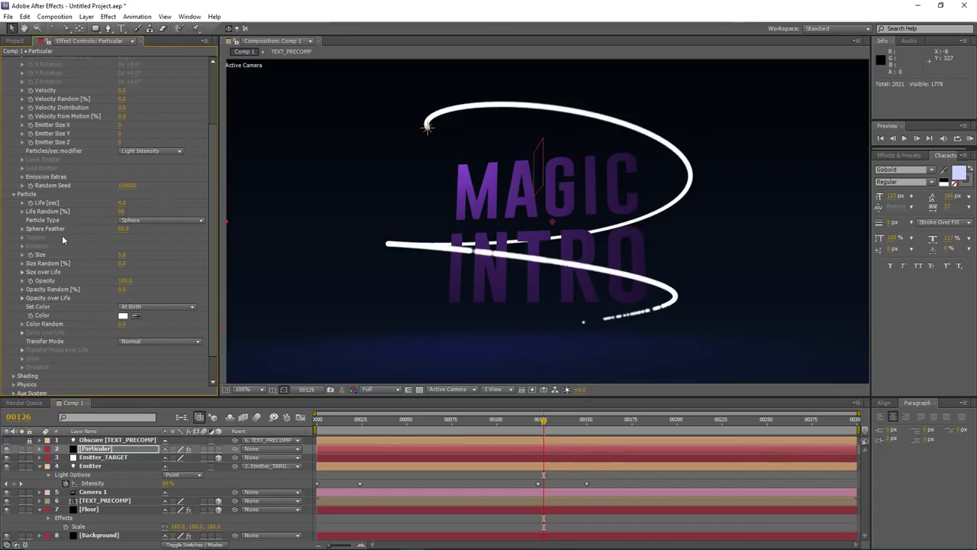
- Set the particle Size to 2
left_click(122, 254)
type("2")
key("Return")
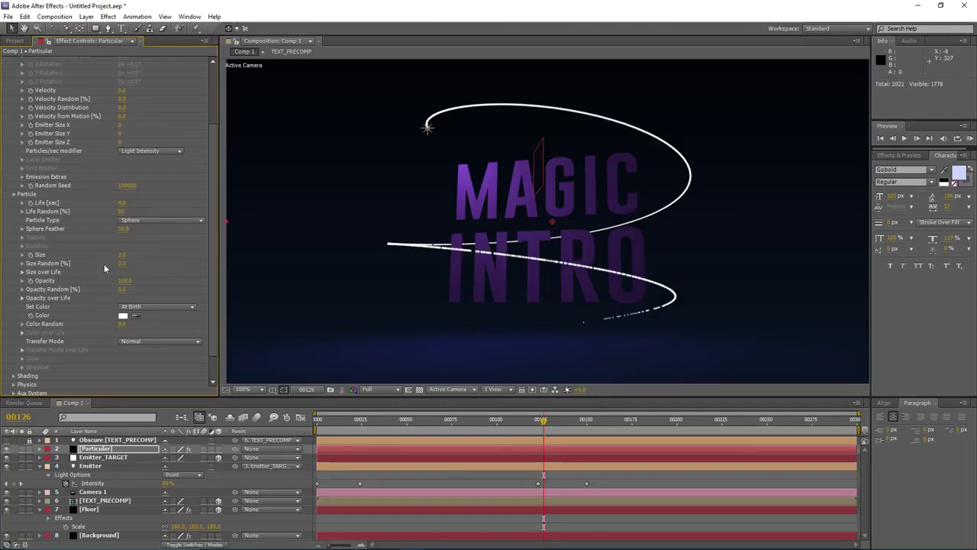
scroll(104, 261, "down", 2)
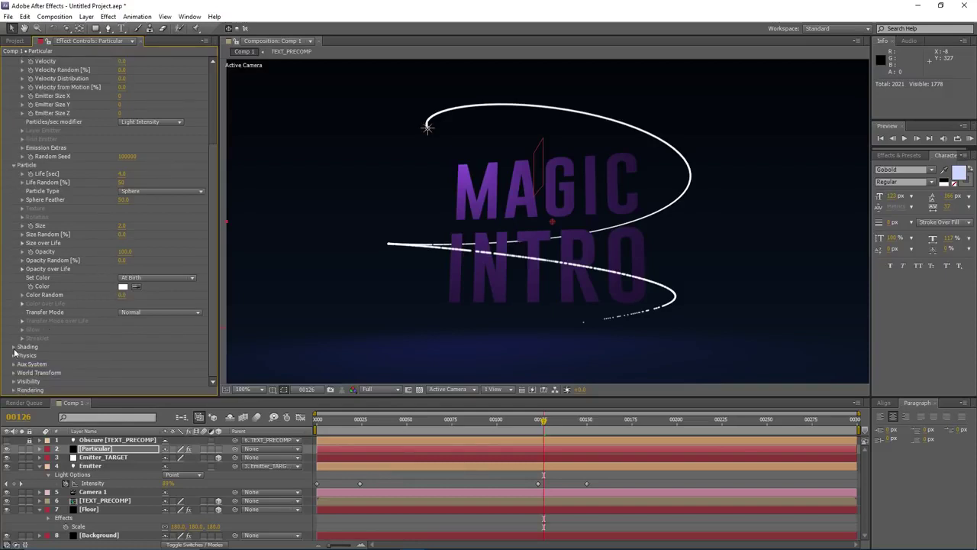
- Set Gravity to 25 in Particular's Physics settings
left_click(13, 348)
scroll(65, 336, "down", 4)
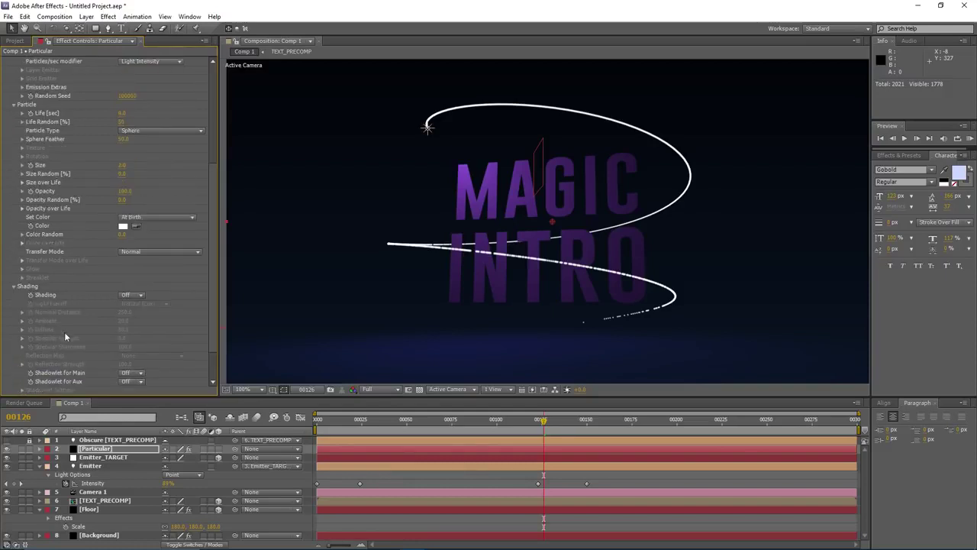
left_click(13, 287)
left_click(13, 356)
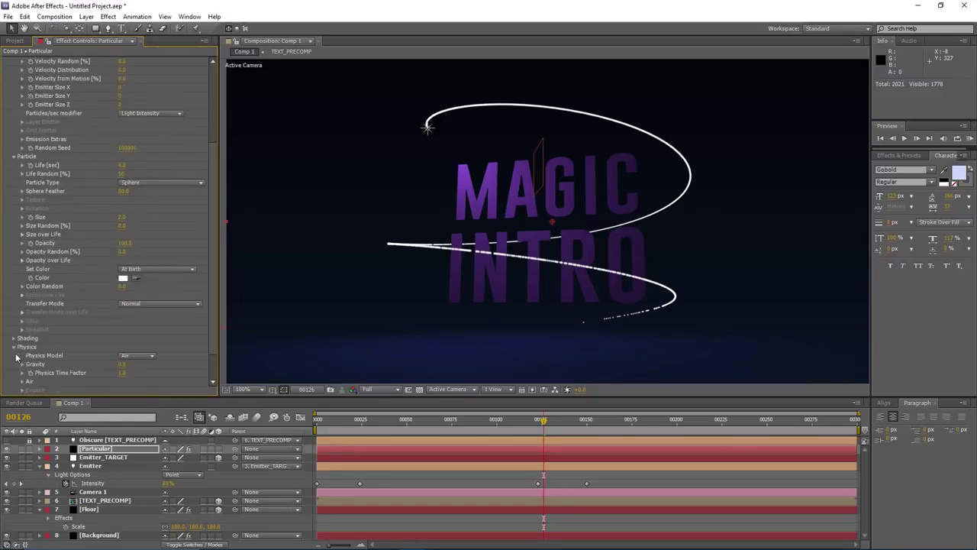
scroll(23, 351, "down", 3)
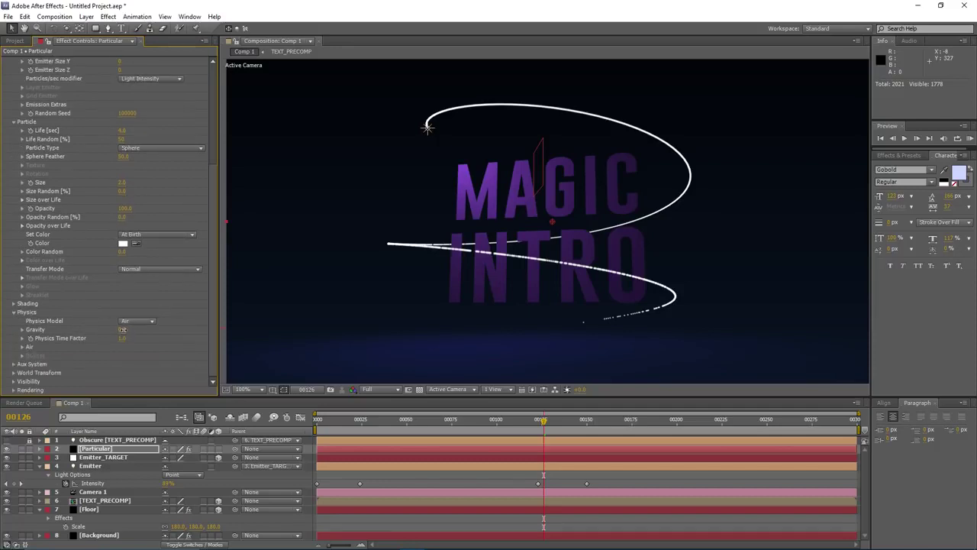
mouse_move(123, 330)
left_mouse_down()
mouse_move(136, 332)
mouse_move(126, 332)
left_mouse_up()
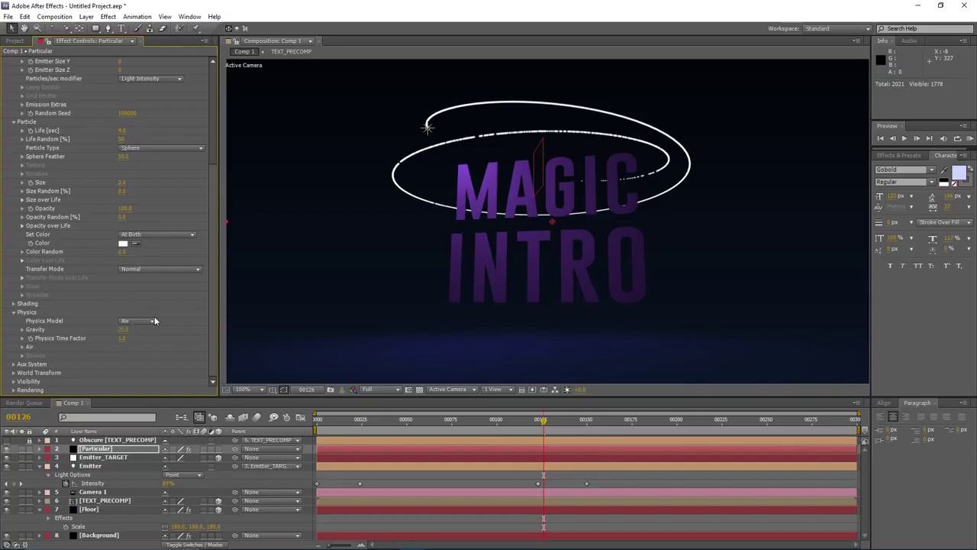
- Set the composition's preview resolution to Half
left_click(373, 390)
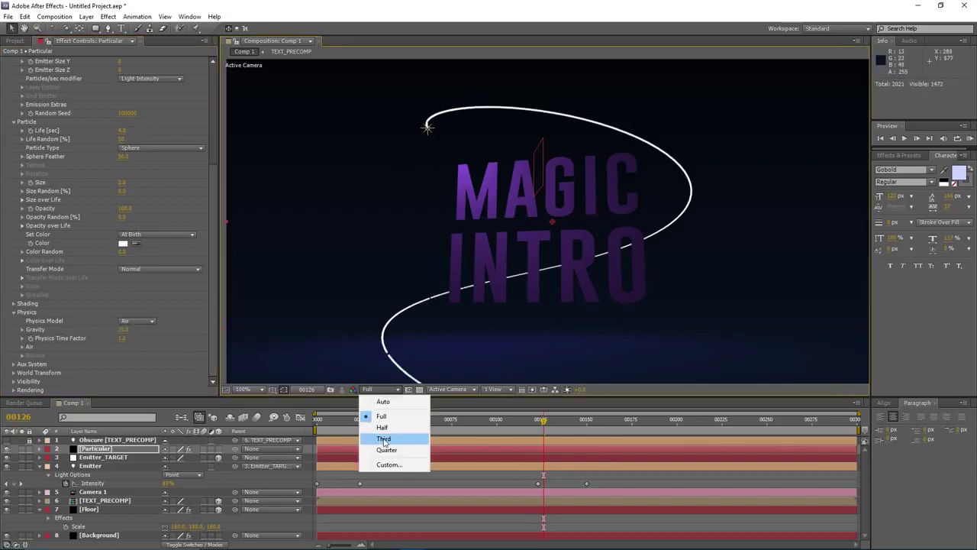
left_click(382, 427)
key("comma")
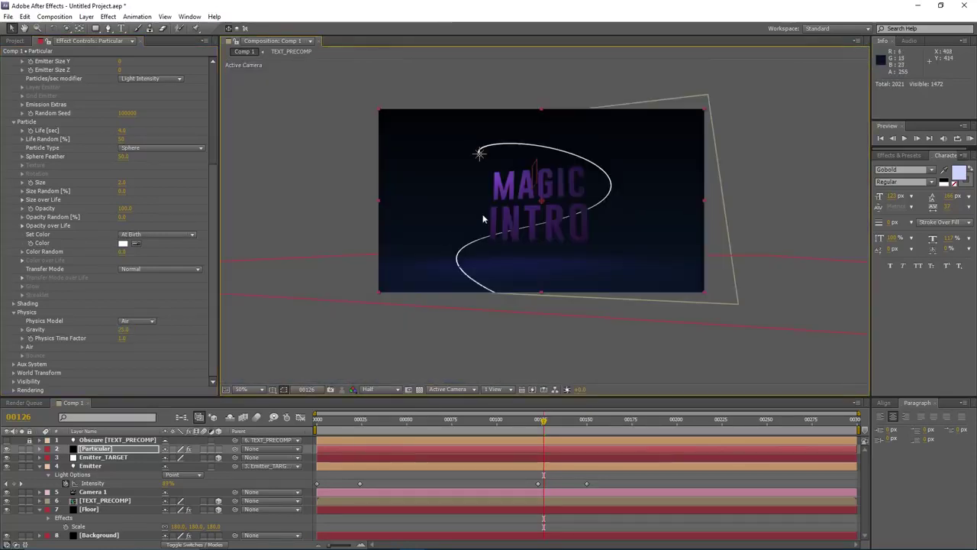
key("period")
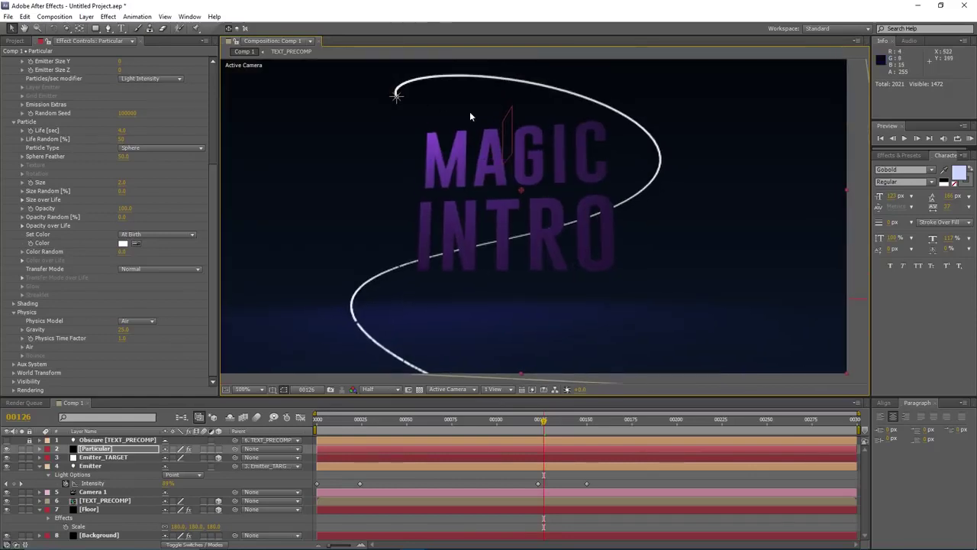
left_click_drag(520, 236, 562, 227)
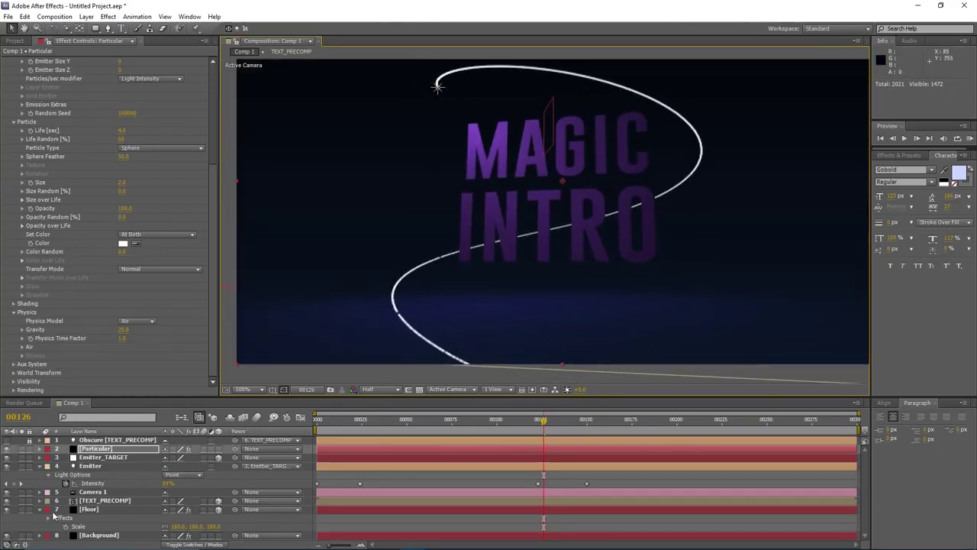
- Turn off Accepts Lights in the Floor layer's material options
left_click(92, 509)
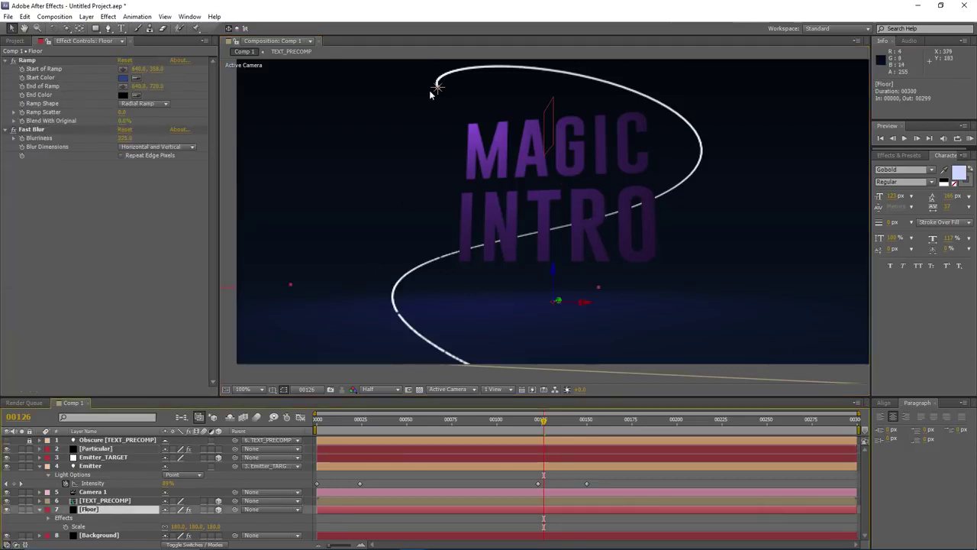
left_click(40, 511)
left_click(40, 511)
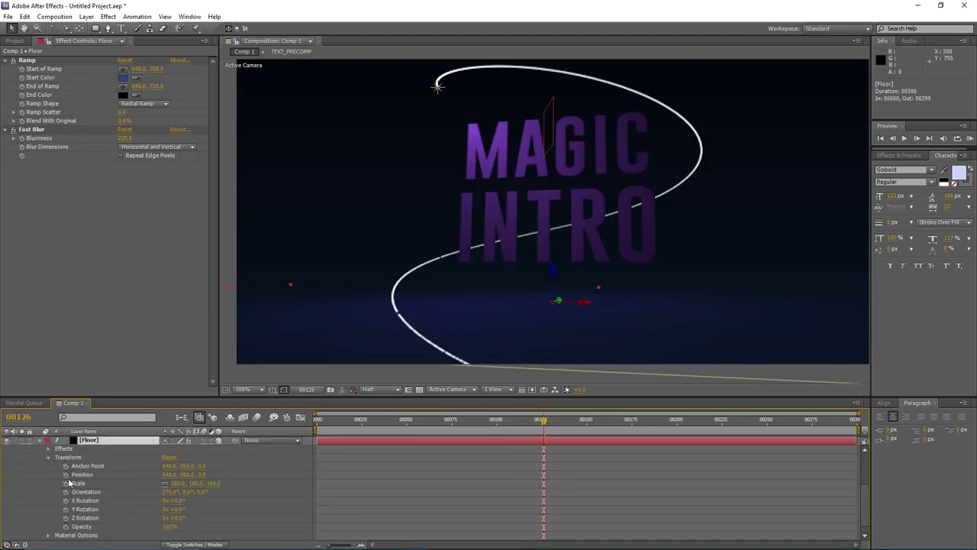
left_click(49, 535)
scroll(150, 503, "down", 3)
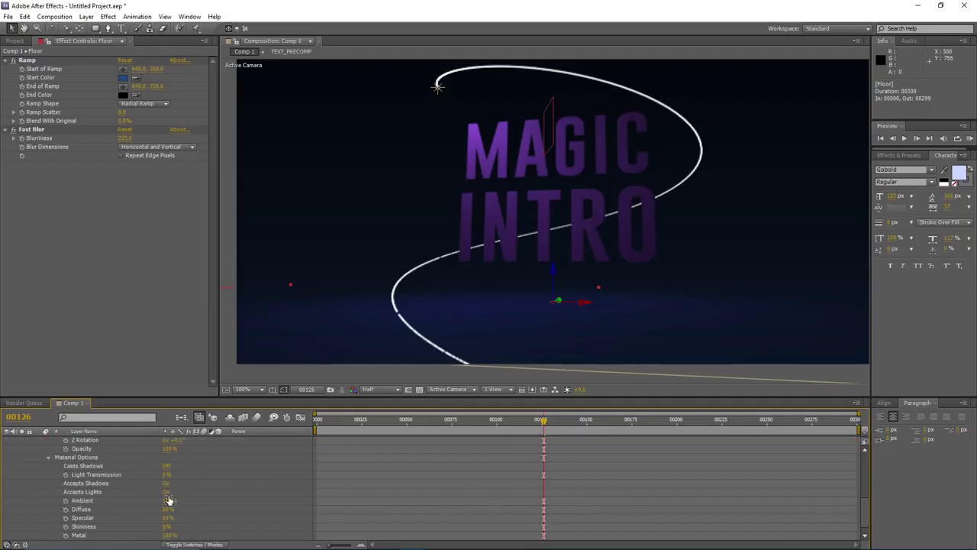
left_click(166, 493)
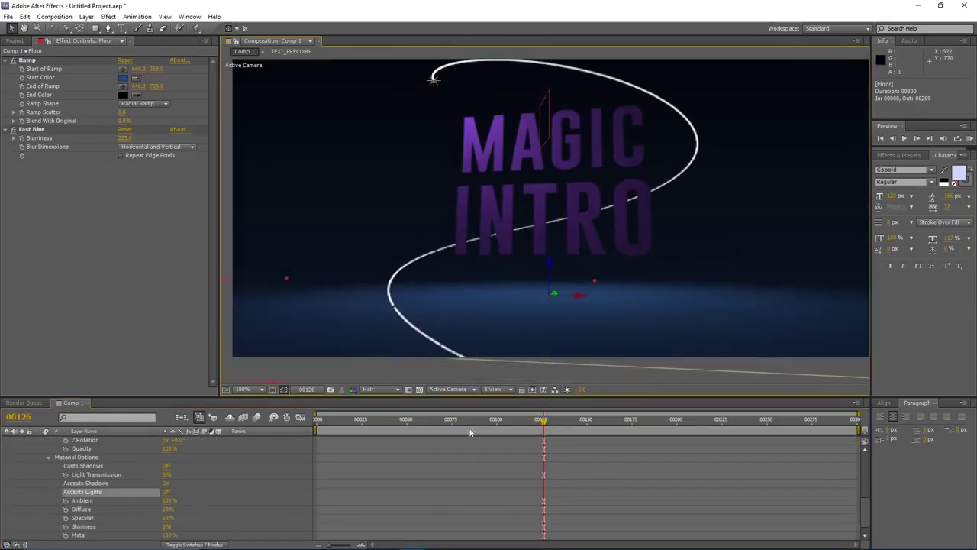
scroll(25, 467, "up", 3)
scroll(29, 456, "up", 6)
left_click(40, 442)
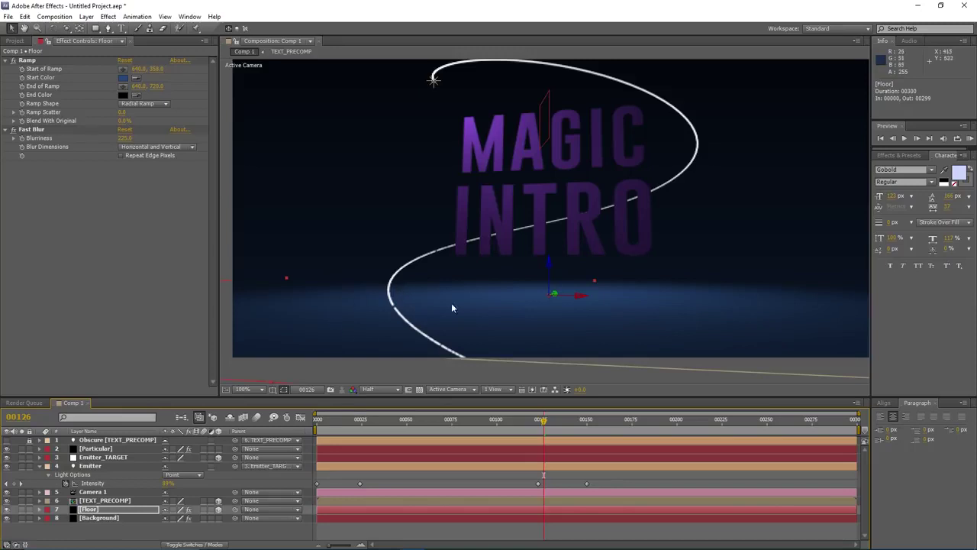
- Change the Particular layer's Physics Model to Bounce
left_click(114, 449)
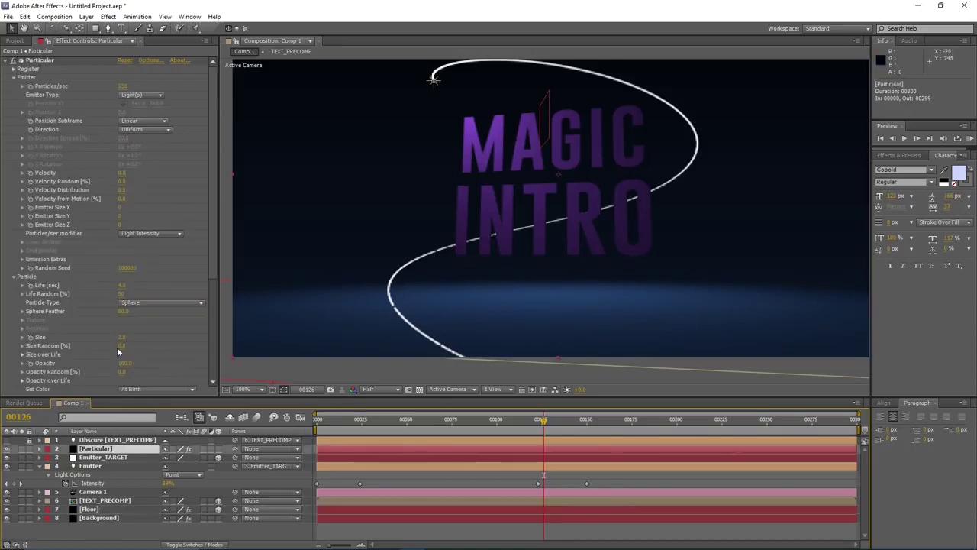
scroll(127, 287, "down", 3)
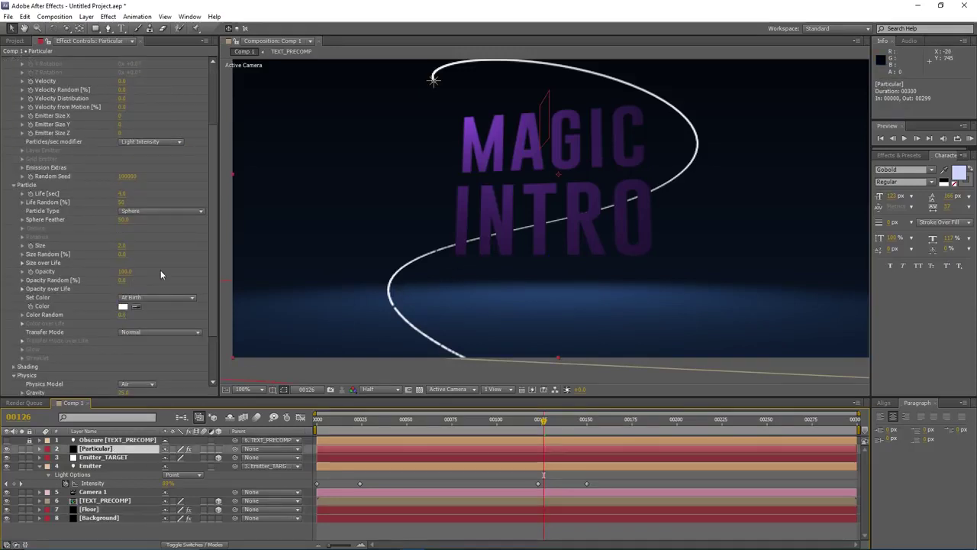
scroll(161, 272, "down", 3)
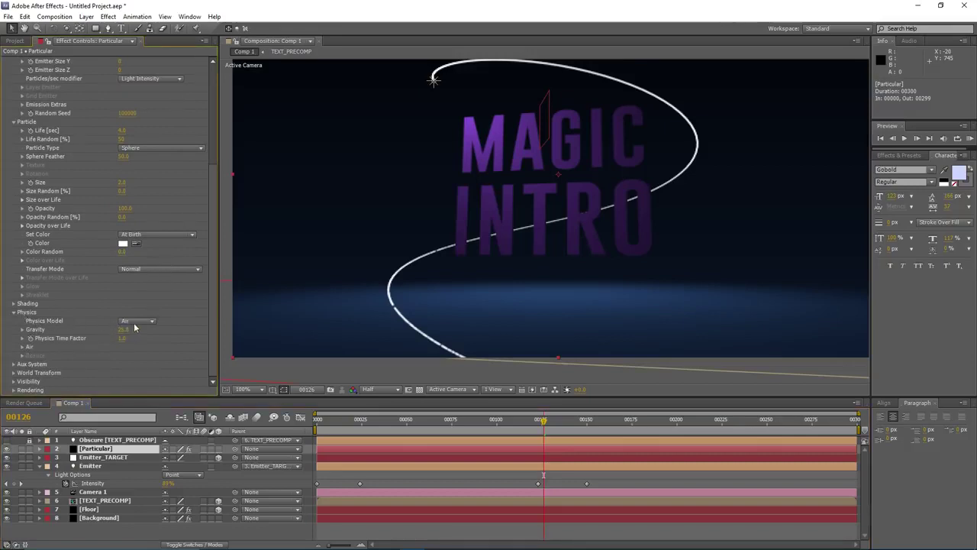
left_click(136, 320)
left_click(154, 344)
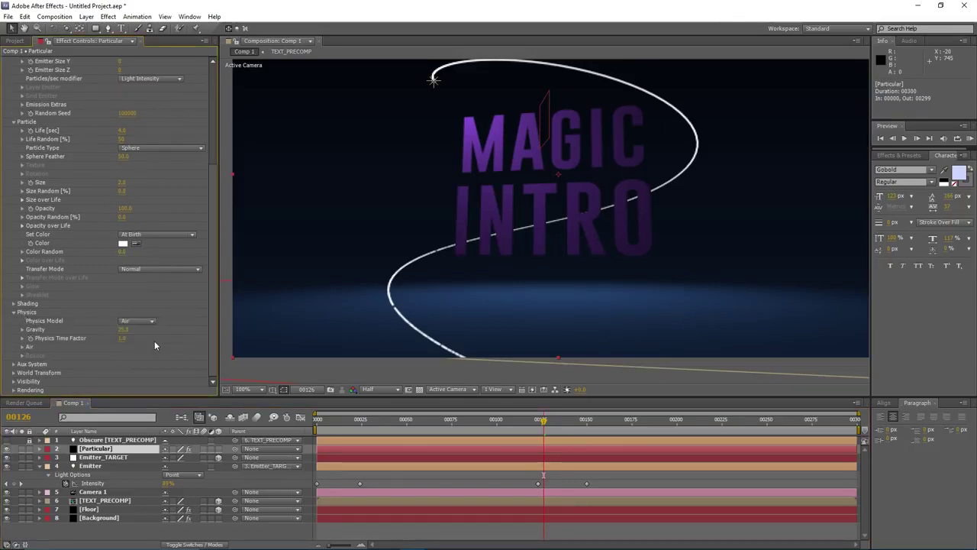
- Assign the Floor layer as the Bounce floor layer and preview the particles at frame 135
left_click(22, 355)
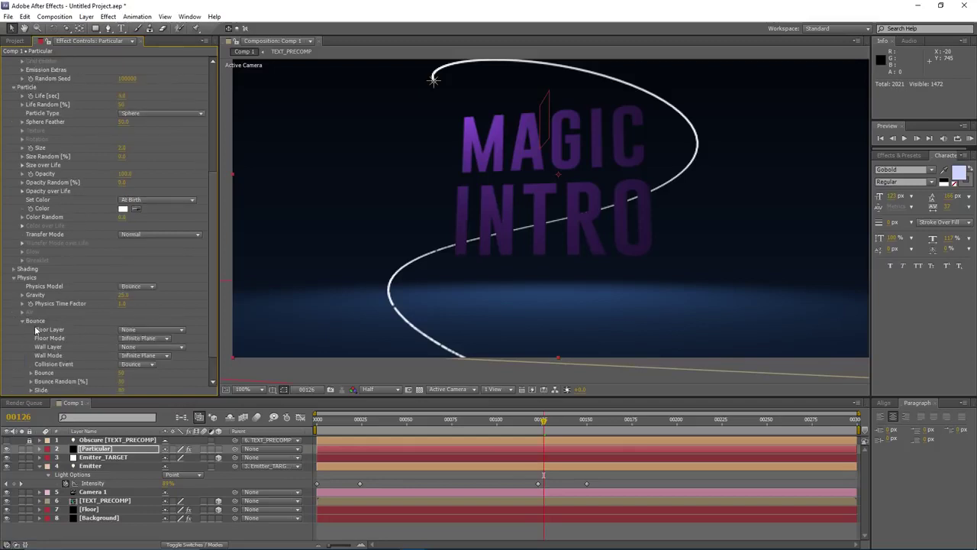
scroll(35, 329, "down", 2)
left_click(130, 296)
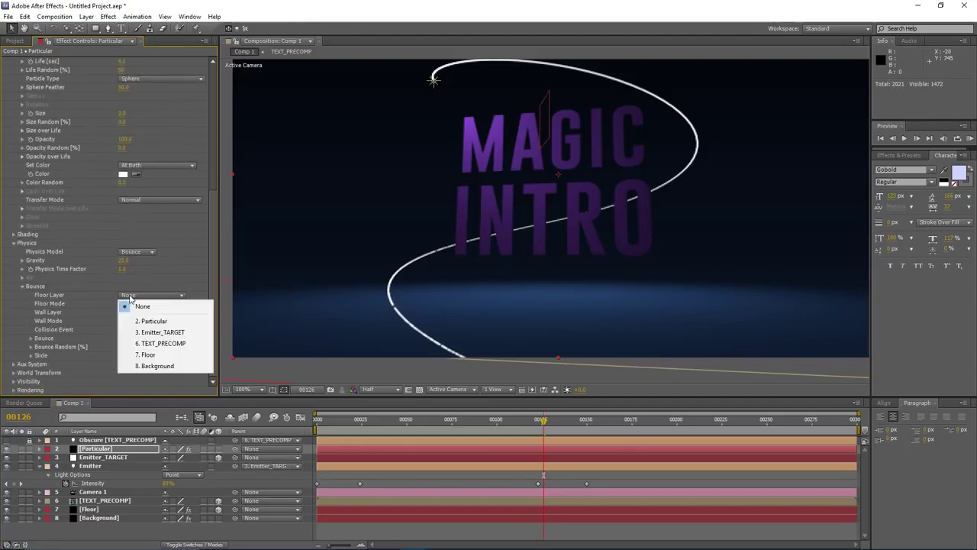
left_click(153, 354)
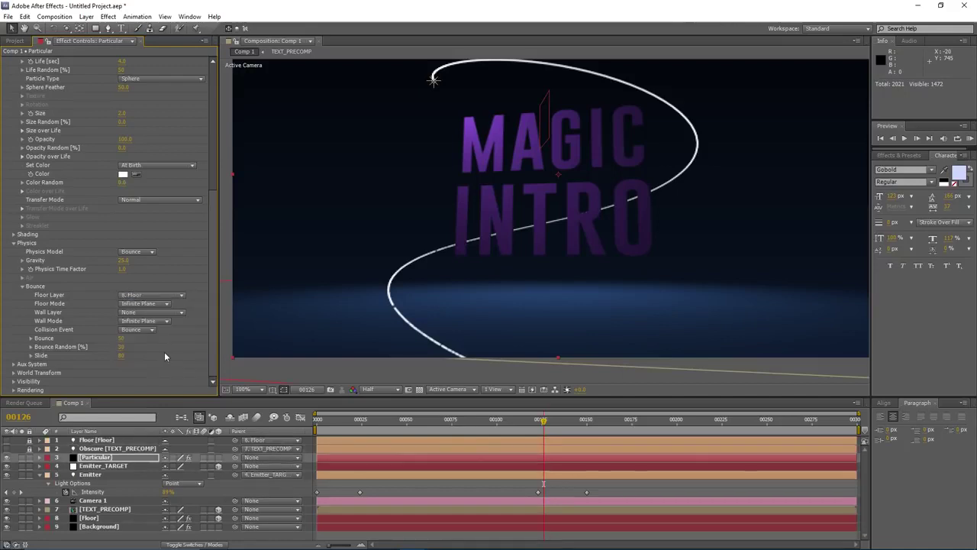
mouse_move(544, 420)
left_mouse_down()
mouse_move(755, 427)
mouse_move(559, 422)
left_mouse_up()
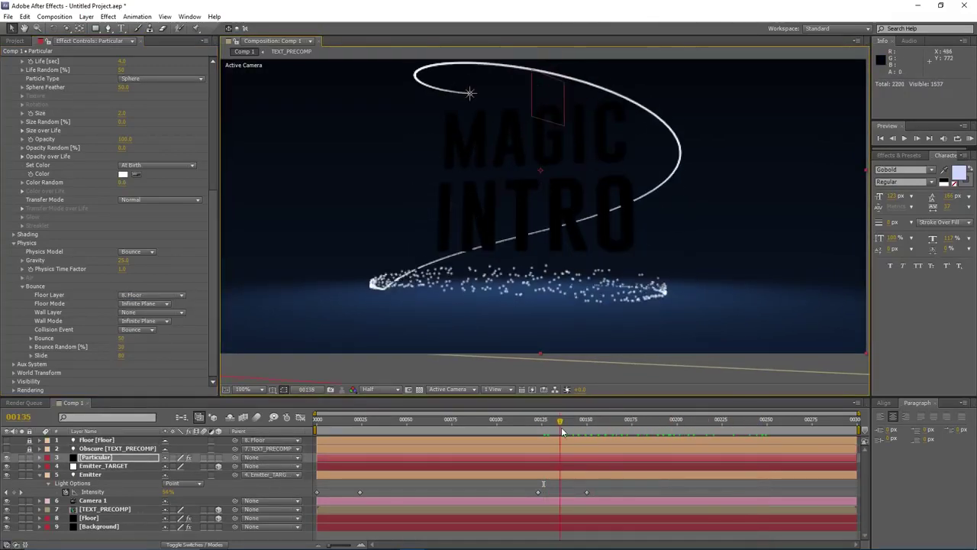
- Set Bounce and Bounce Random to 0, and check the trail on the floor at frame 127
left_click(122, 339)
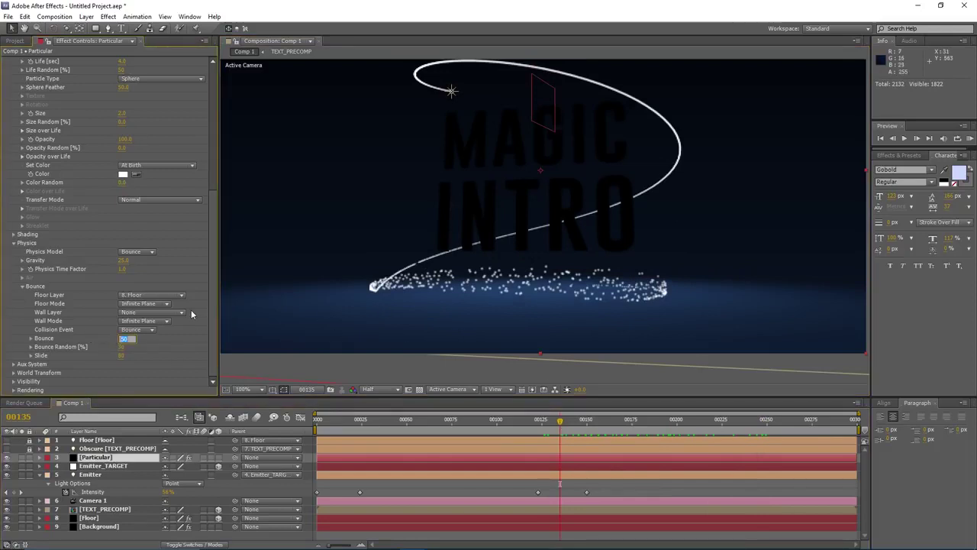
type("0")
key("Return")
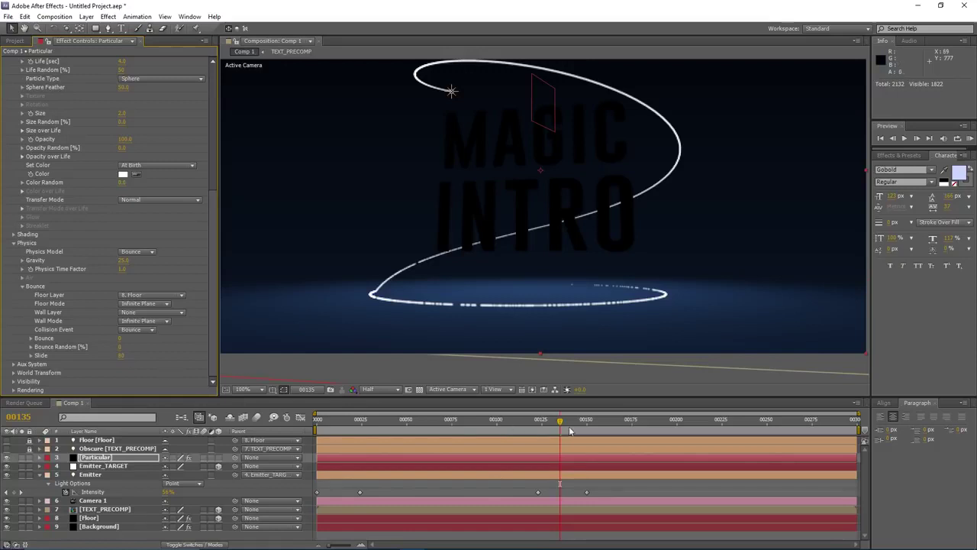
left_click_drag(570, 427, 545, 428)
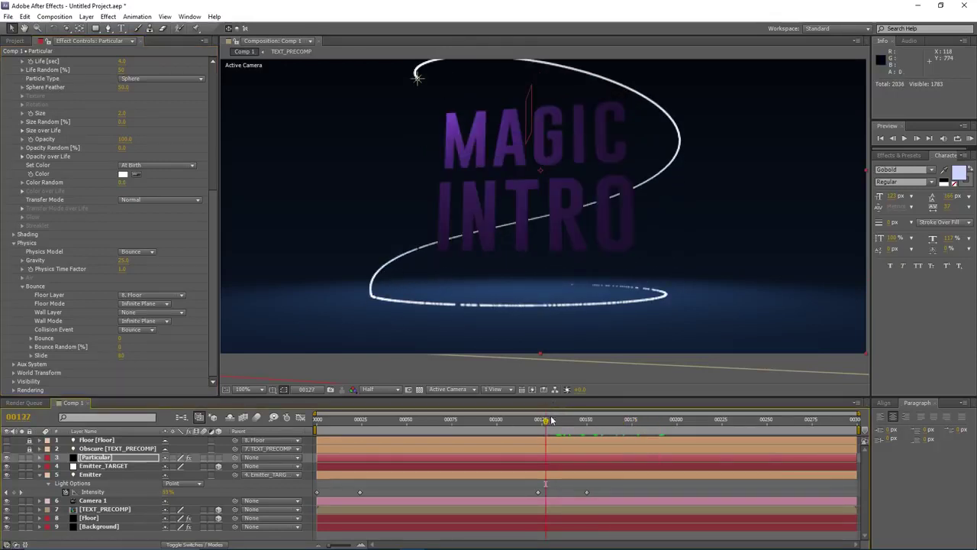
- Set the particles' Slide to 35 in the Bounce settings
left_click(120, 358)
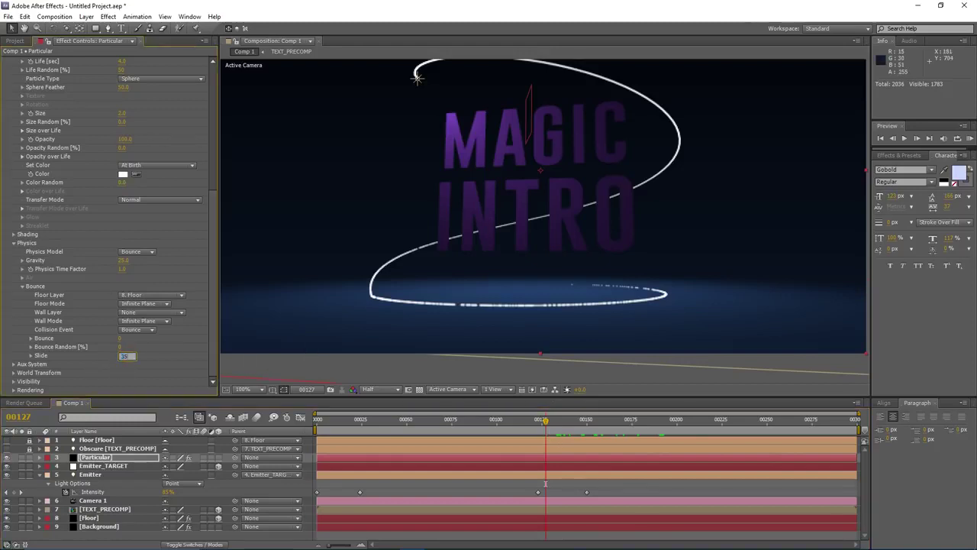
key("Return")
mouse_move(483, 281)
left_mouse_down()
mouse_move(498, 287)
mouse_move(476, 298)
left_mouse_up()
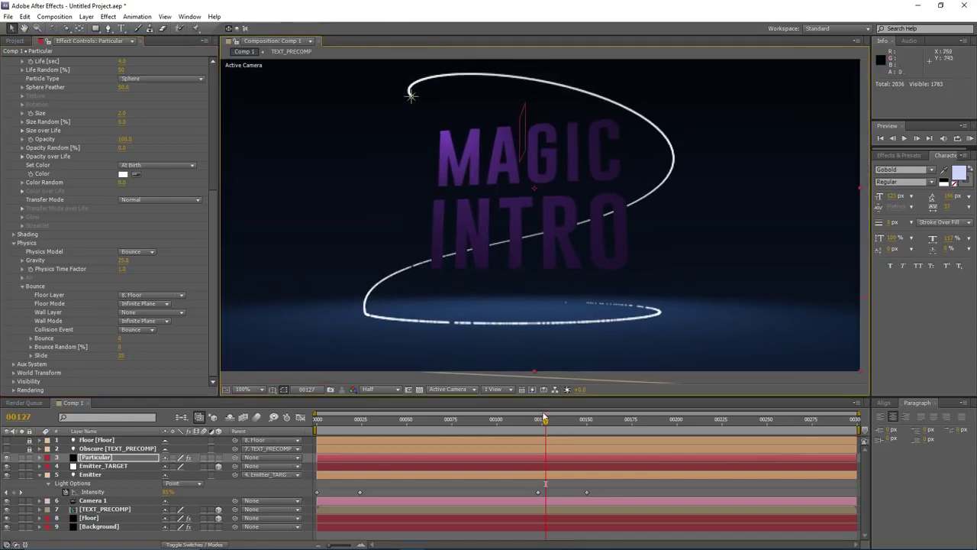
- Set the emitter's Velocity from Motion to 10%
scroll(152, 230, "up", 10)
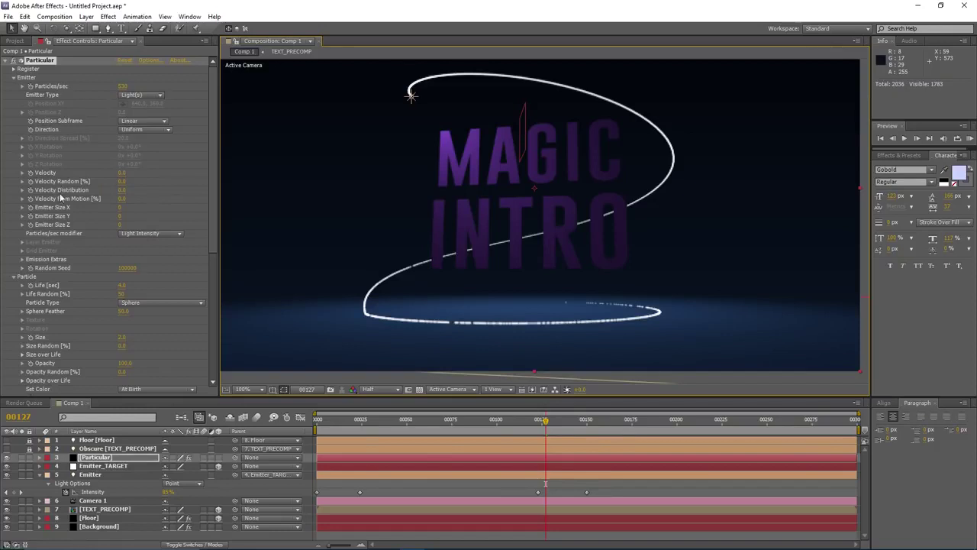
left_click(121, 198)
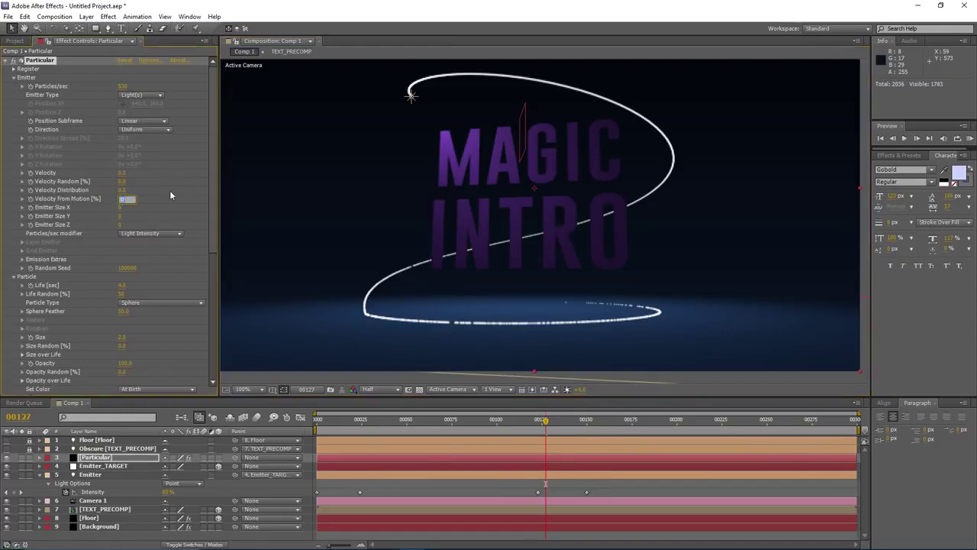
type("10")
key("Return")
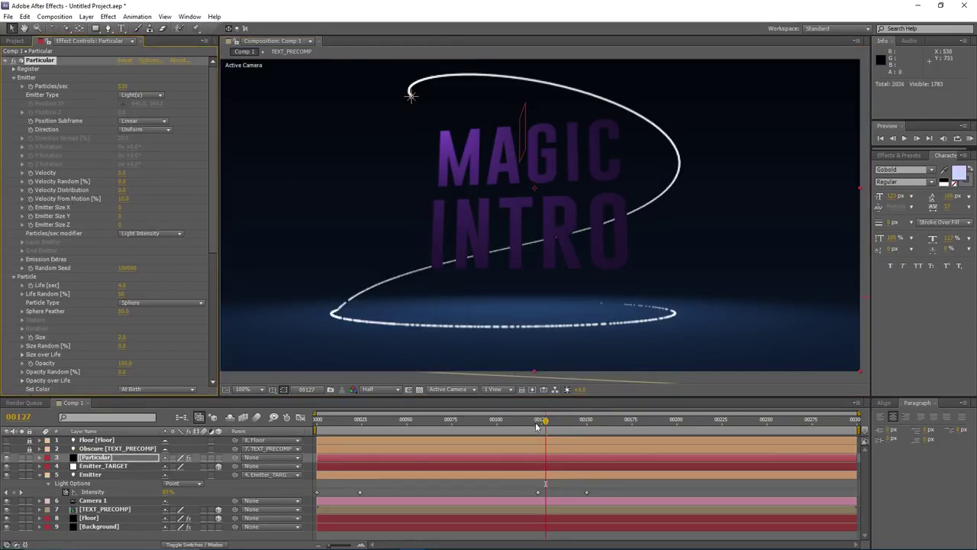
- Try a Velocity from Motion of 25%, checking the trail at frames 82 and 142, and return it to 10%
left_click_drag(545, 419, 464, 419)
left_click_drag(123, 202, 144, 202)
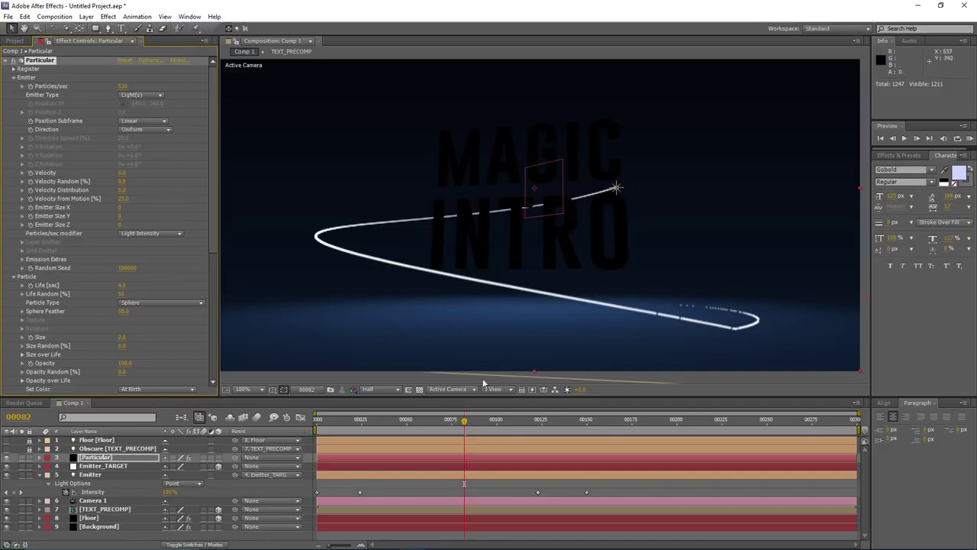
left_click_drag(452, 420, 572, 419)
scroll(565, 209, "down", 2)
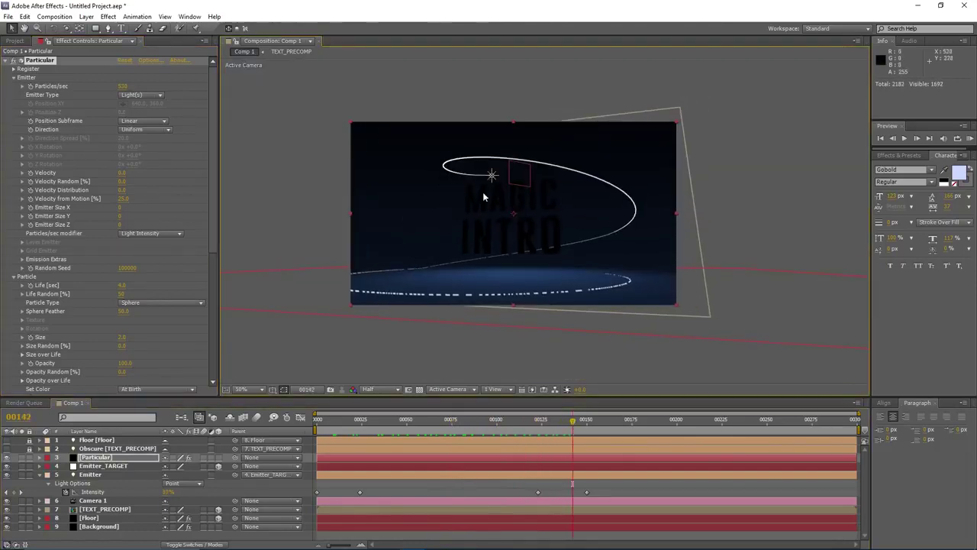
scroll(508, 185, "up", 3)
scroll(469, 157, "down", 1)
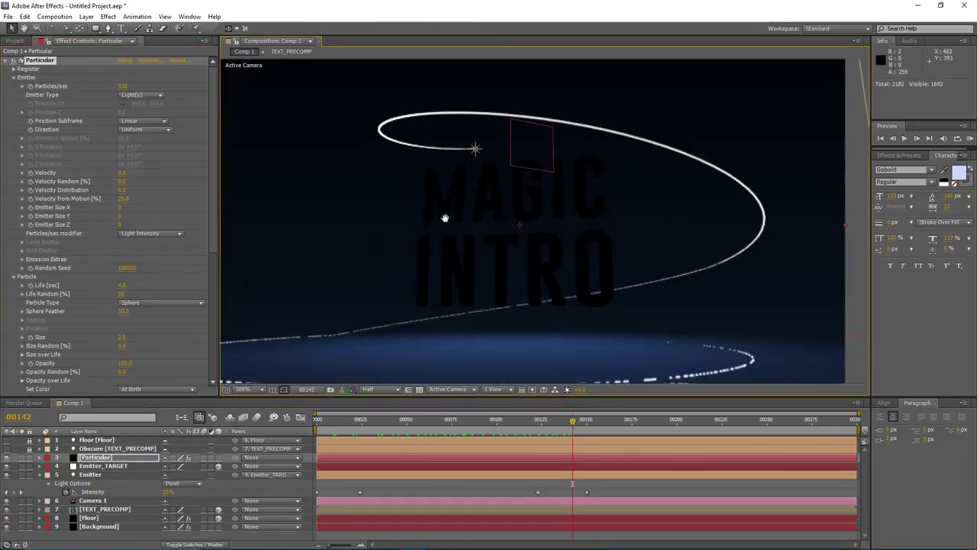
scroll(445, 218, "down", 1)
left_click(124, 198)
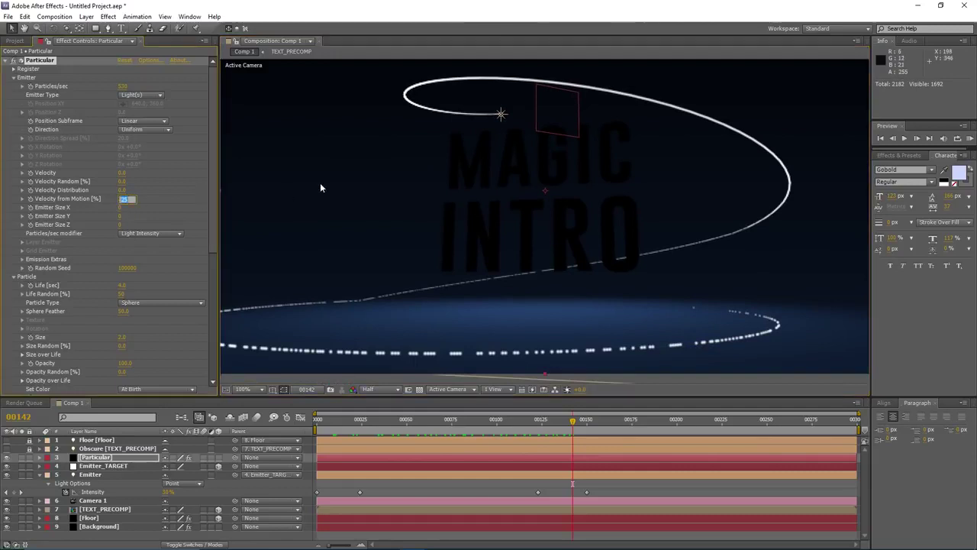
key("Return")
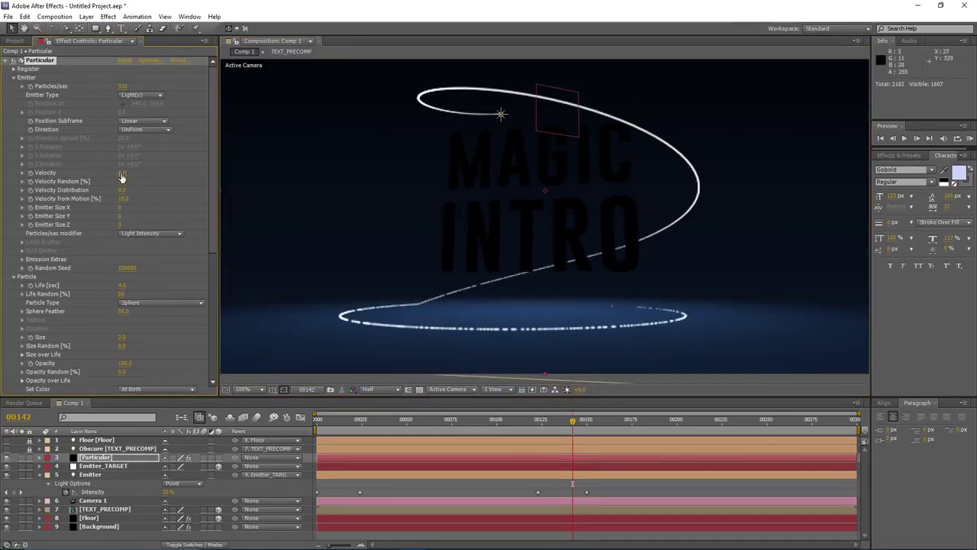
- Set the emitter's Velocity to 15 and Velocity Random to 20%, and check the trail at frames 129 and 187
left_click_drag(122, 177, 216, 171)
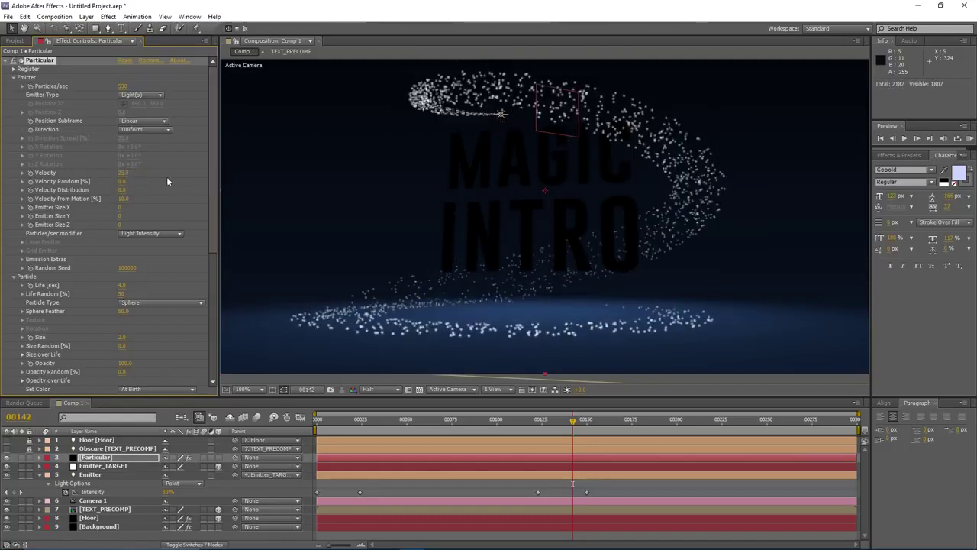
left_click(124, 173)
key("Return")
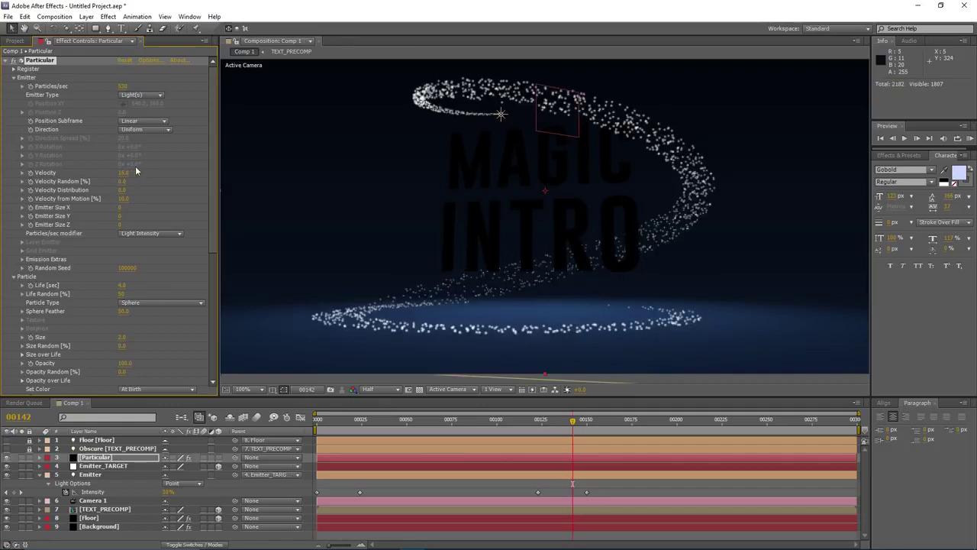
left_click(122, 181)
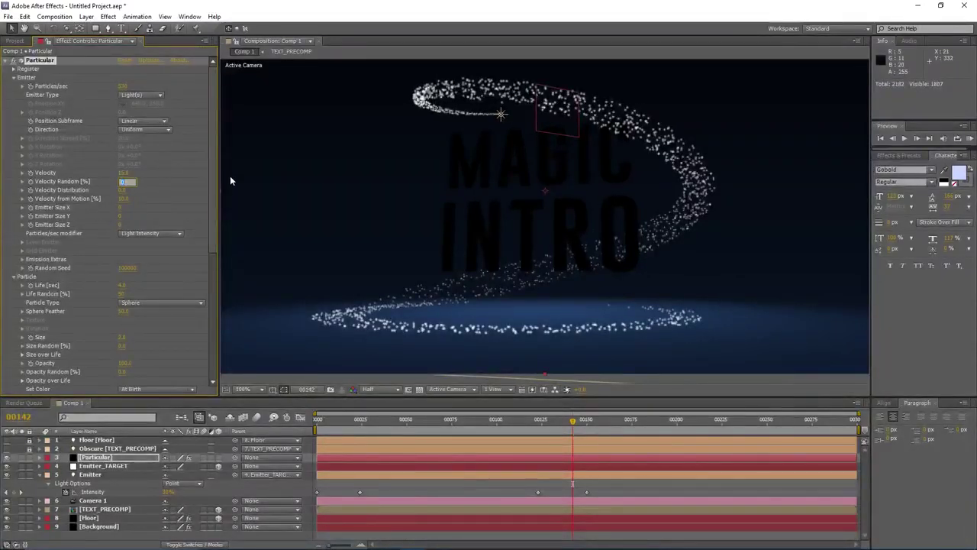
type("20")
key("Return")
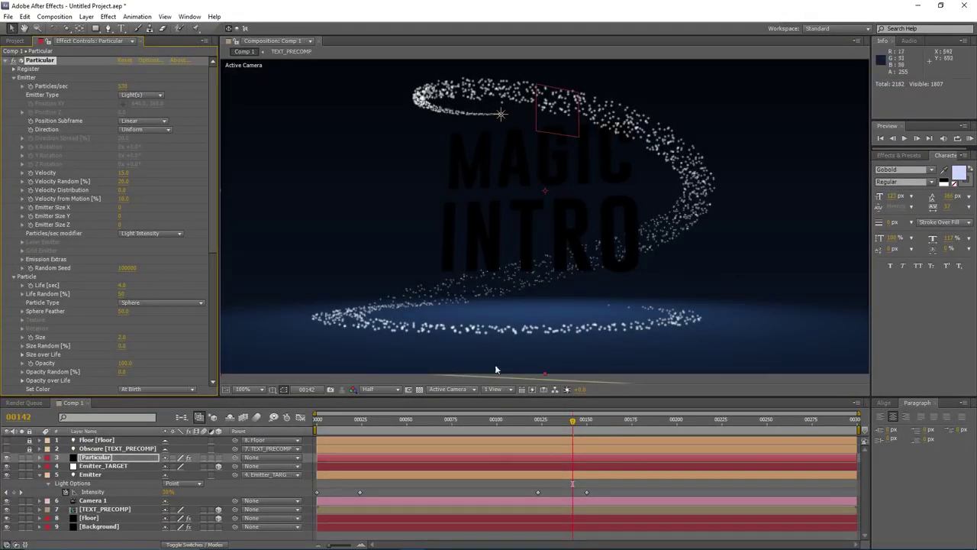
left_click_drag(573, 420, 549, 421)
scroll(545, 196, "down", 2)
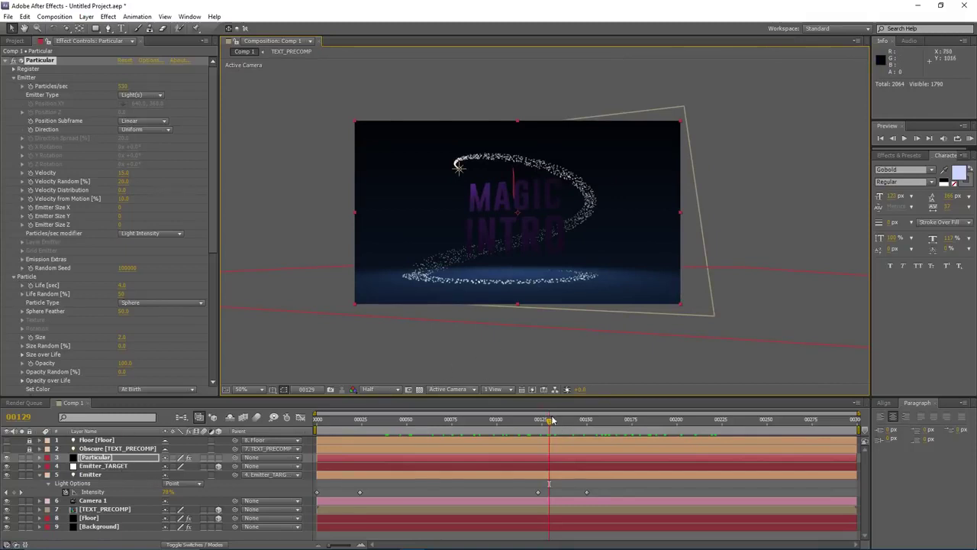
left_click_drag(549, 421, 653, 437)
- Set the Particular layer's blending mode to Add and check the trail over the title at frame 107
left_click(87, 461)
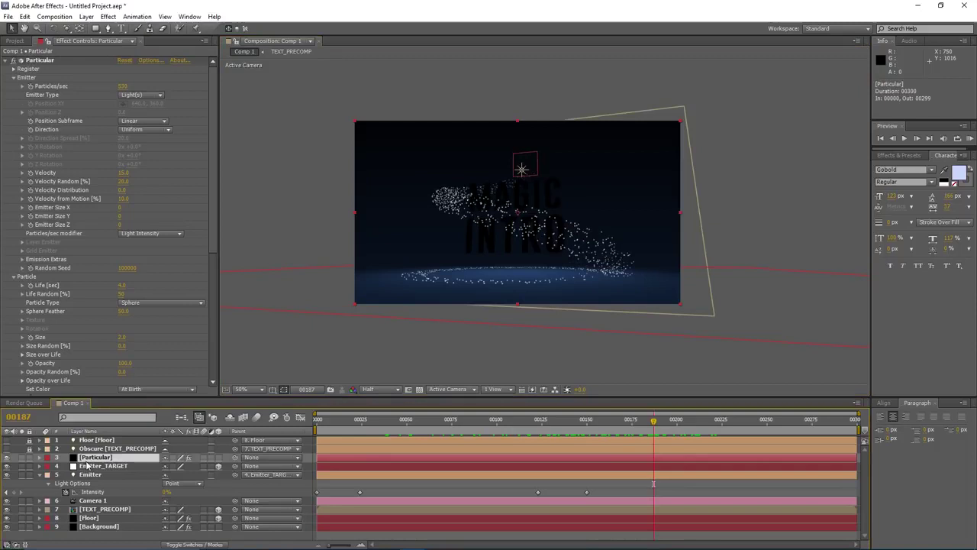
key("F4")
left_click(191, 460)
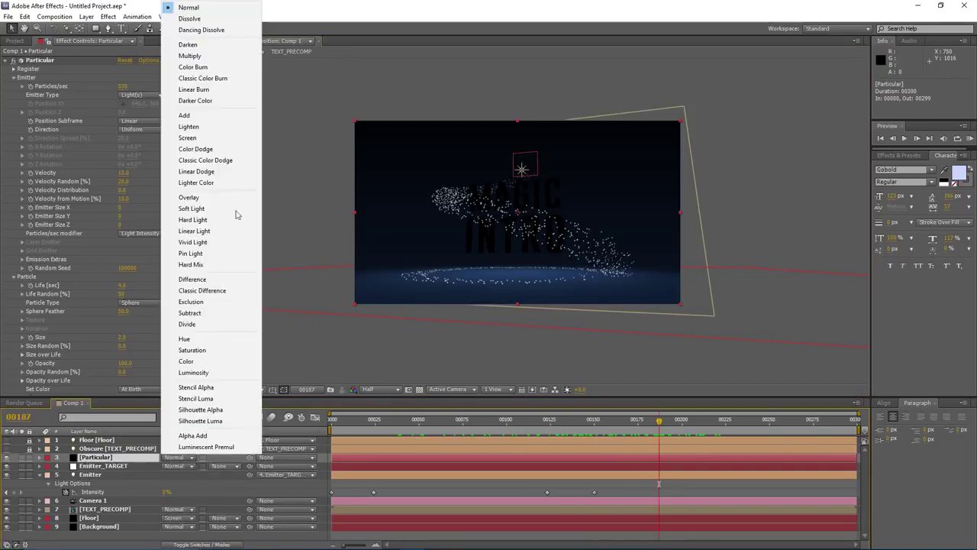
left_click(220, 117)
scroll(443, 233, "up", 2)
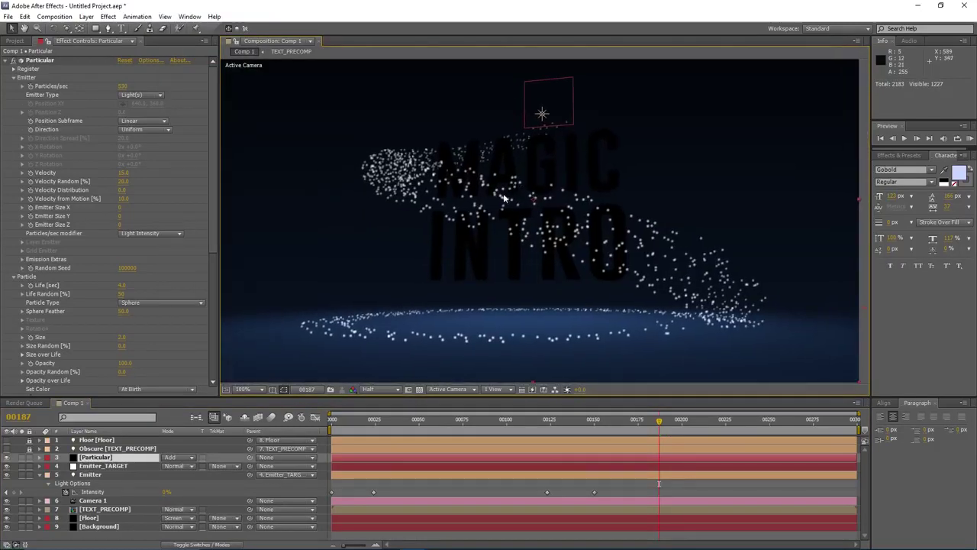
scroll(473, 252, "down", 2)
left_click_drag(661, 432, 521, 445)
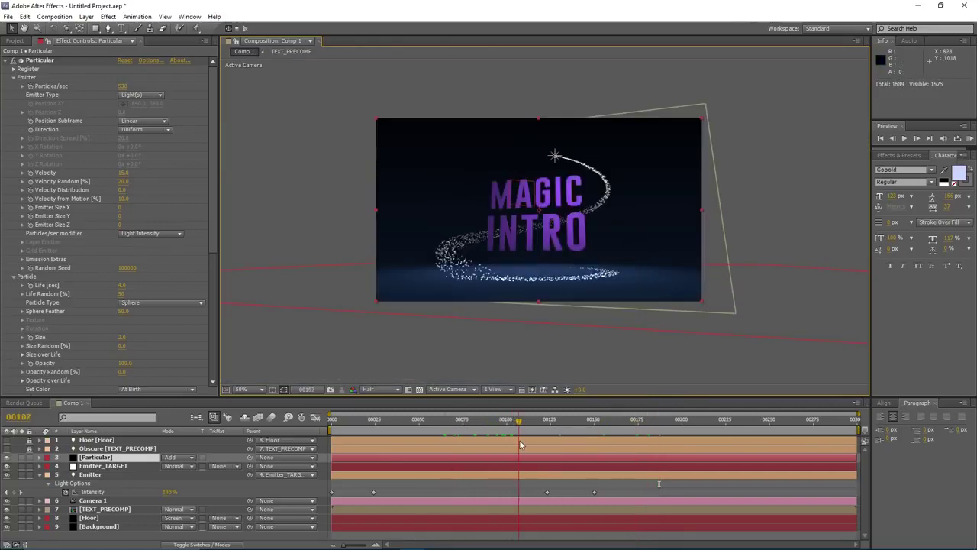
- Set the particles' Set Color option to Over Life and expand the Color over Life gradient
scroll(130, 275, "down", 3)
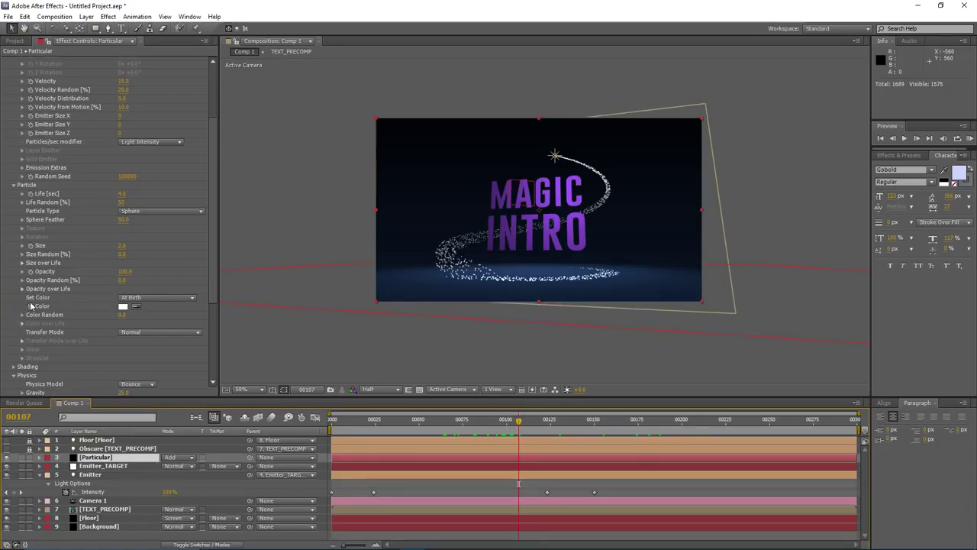
left_click(141, 299)
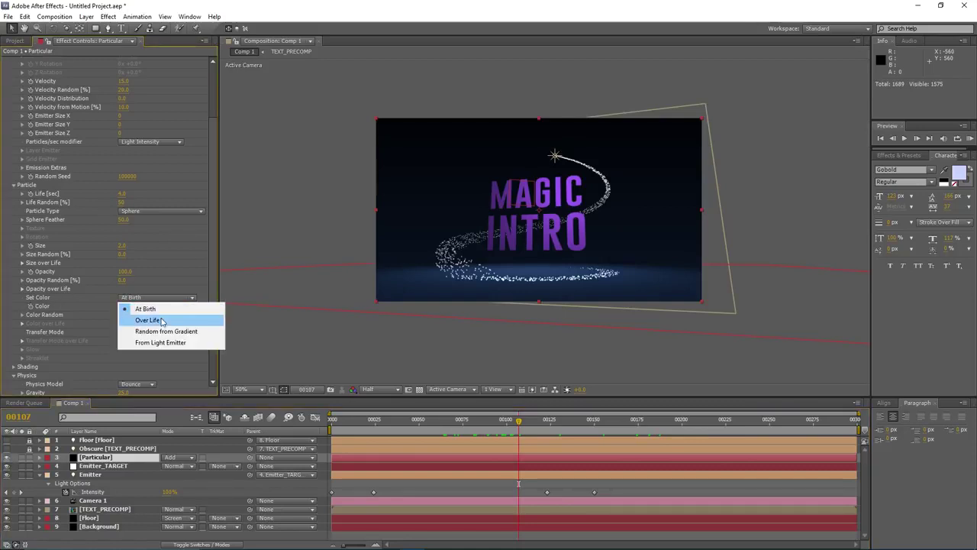
left_click(161, 321)
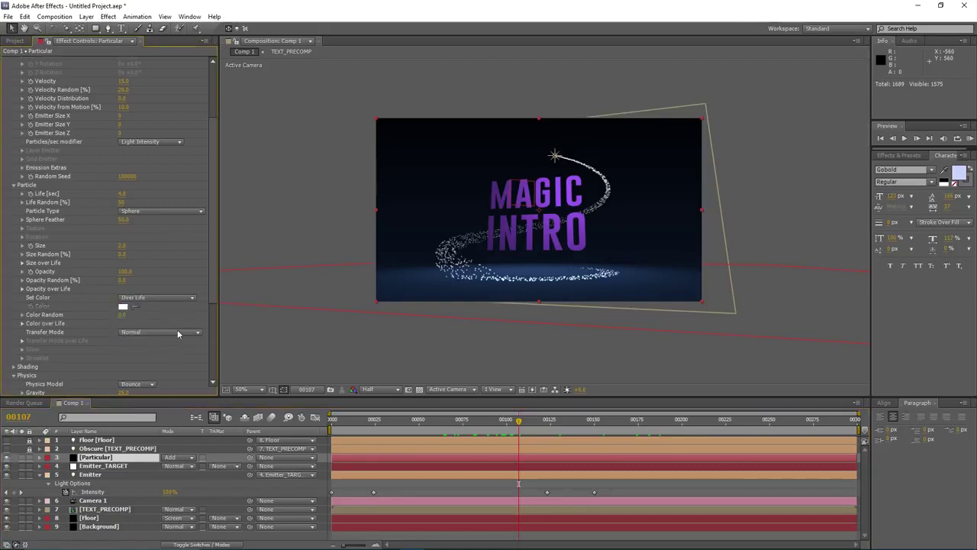
left_click(23, 323)
scroll(519, 244, "up", 2)
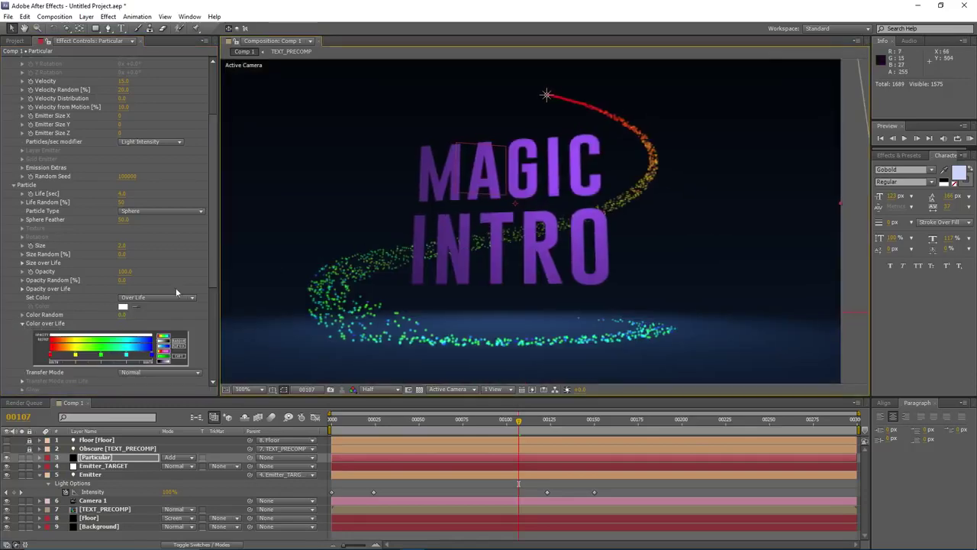
- Apply the white-cyan-blue preset to the Color over Life gradient and recolor its cyan stop purple
left_click(161, 349)
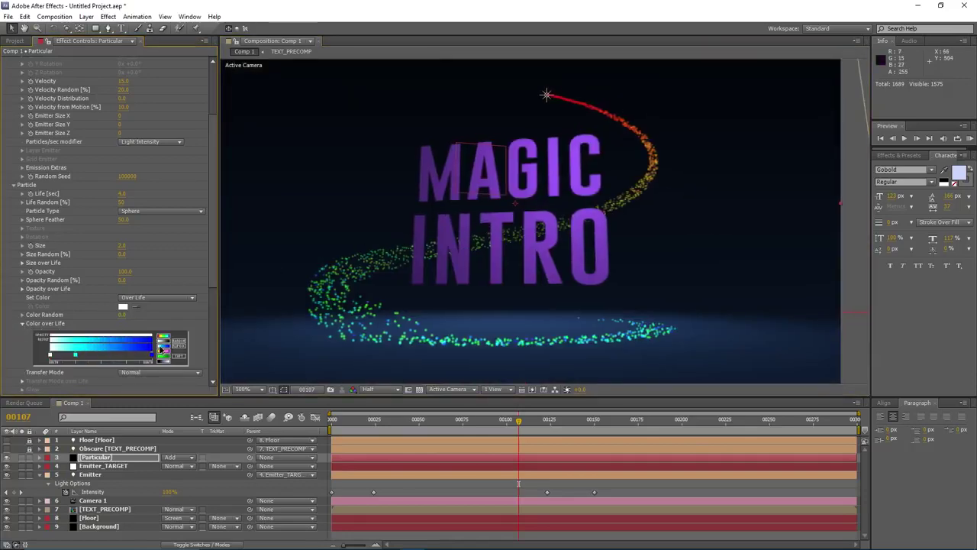
double_click(70, 355)
left_click(206, 328)
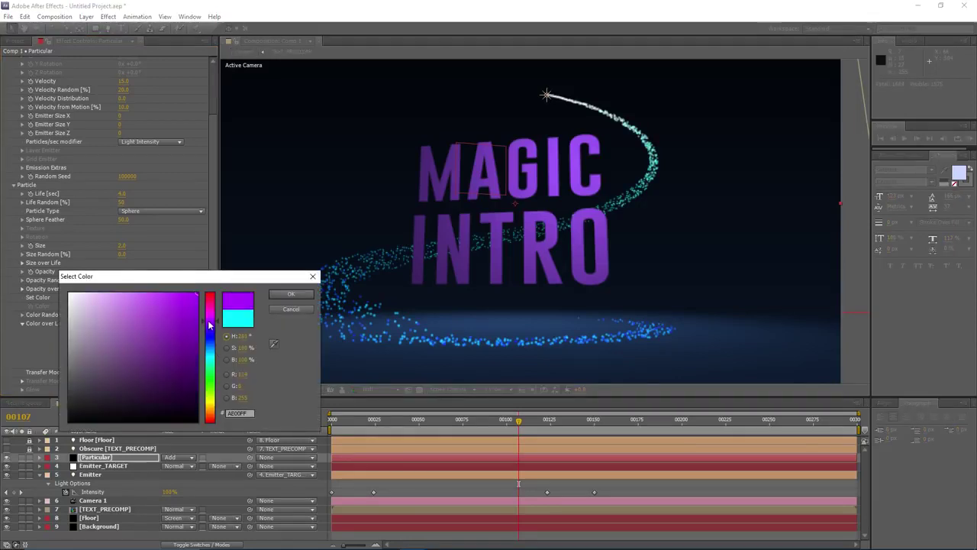
left_click(291, 294)
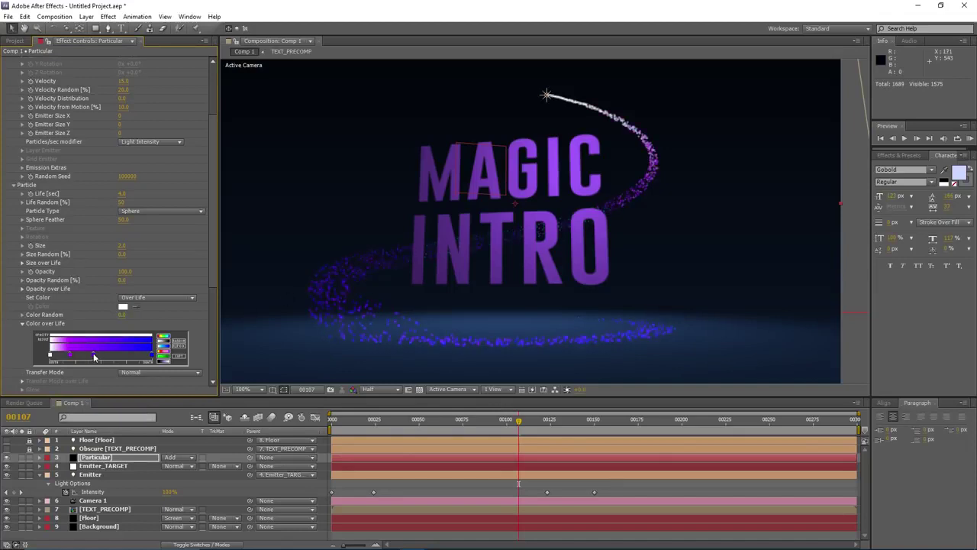
- Set the added stop near the middle of the Color over Life gradient to blue
double_click(95, 356)
mouse_move(211, 330)
left_mouse_down()
mouse_move(210, 343)
mouse_move(212, 336)
left_mouse_up()
left_click(282, 296)
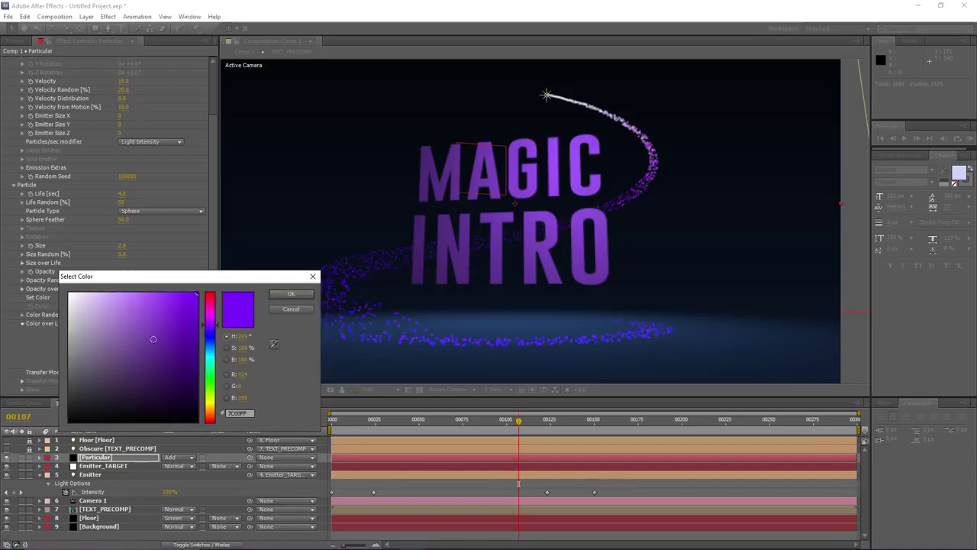
left_click(304, 309)
- Add another stop about three-quarters along the Color over Life gradient and set it to purple A113D5
left_click_drag(96, 356, 117, 358)
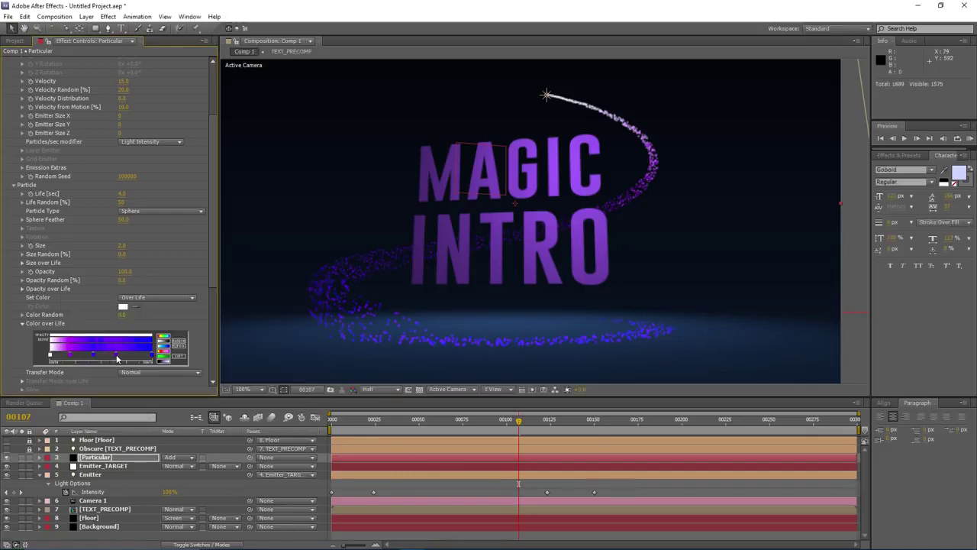
double_click(126, 356)
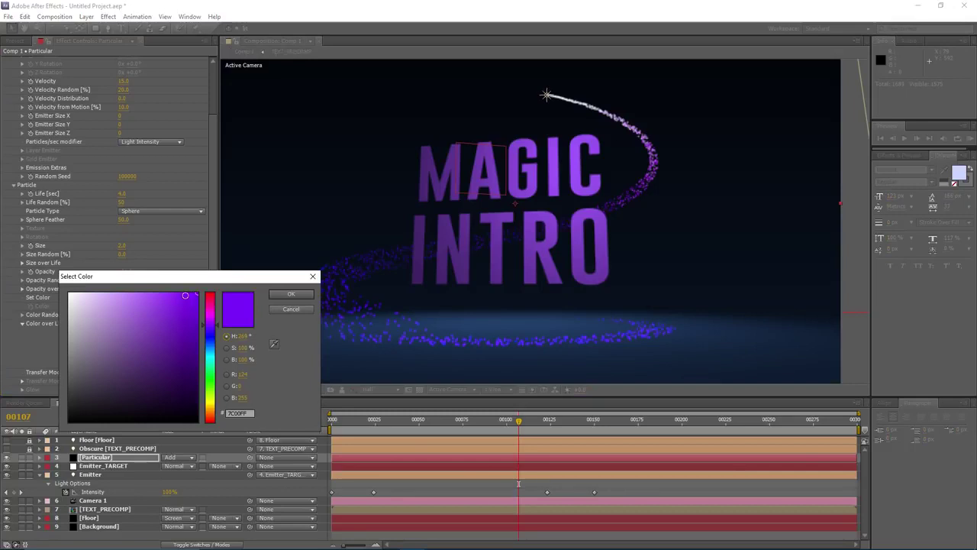
mouse_move(180, 296)
left_mouse_down()
mouse_move(141, 298)
mouse_move(211, 325)
mouse_move(192, 302)
mouse_move(203, 304)
mouse_move(187, 312)
left_mouse_up()
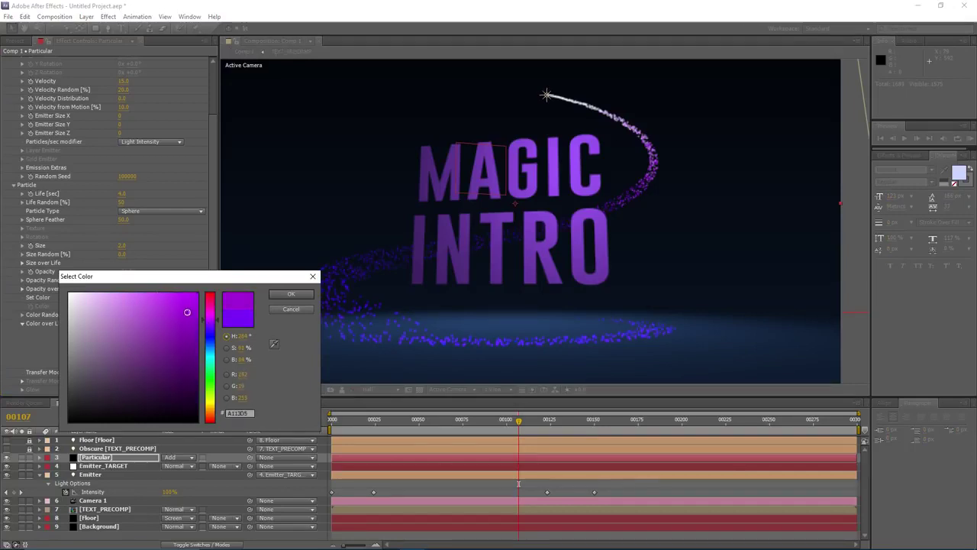
left_click(291, 295)
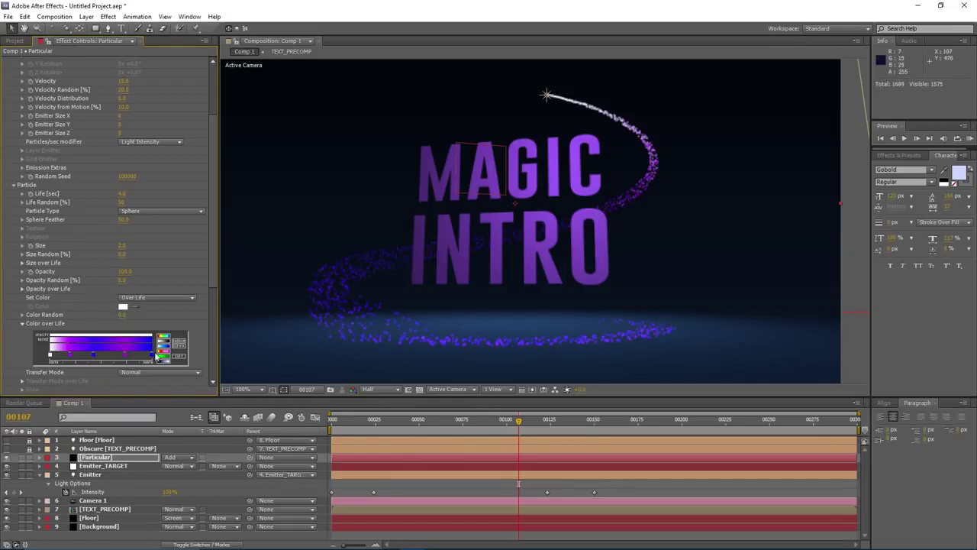
- Change the white starting stop of the Color over Life gradient to a pale purple and check the trail at frame 98
double_click(50, 355)
left_click(210, 317)
mouse_move(95, 305)
left_mouse_down()
mouse_move(90, 277)
mouse_move(105, 276)
left_mouse_up()
left_click(290, 294)
mouse_move(518, 420)
left_mouse_down()
mouse_move(456, 432)
mouse_move(502, 429)
left_mouse_up()
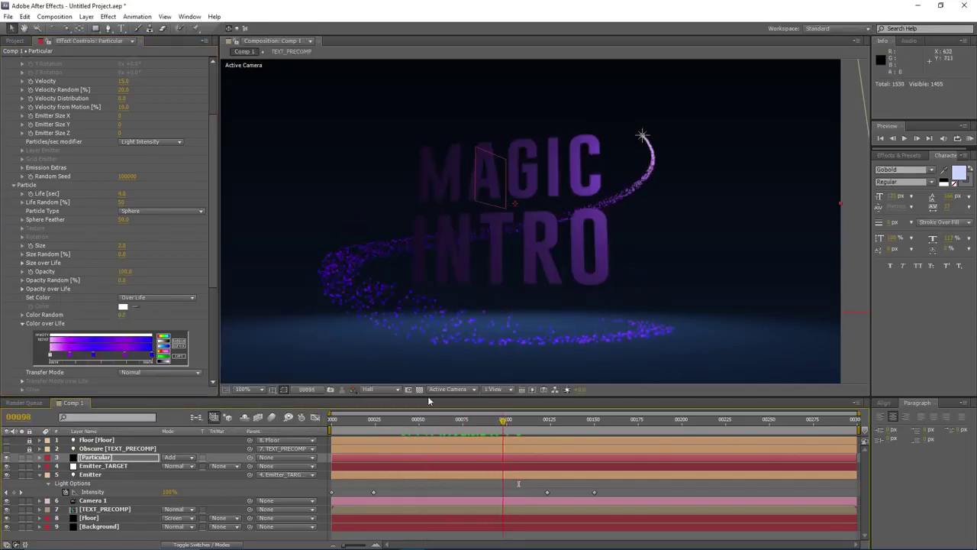
- Set the particles' Transfer Mode to Add and check the trail at frames 44 and 109
scroll(57, 352, "down", 2)
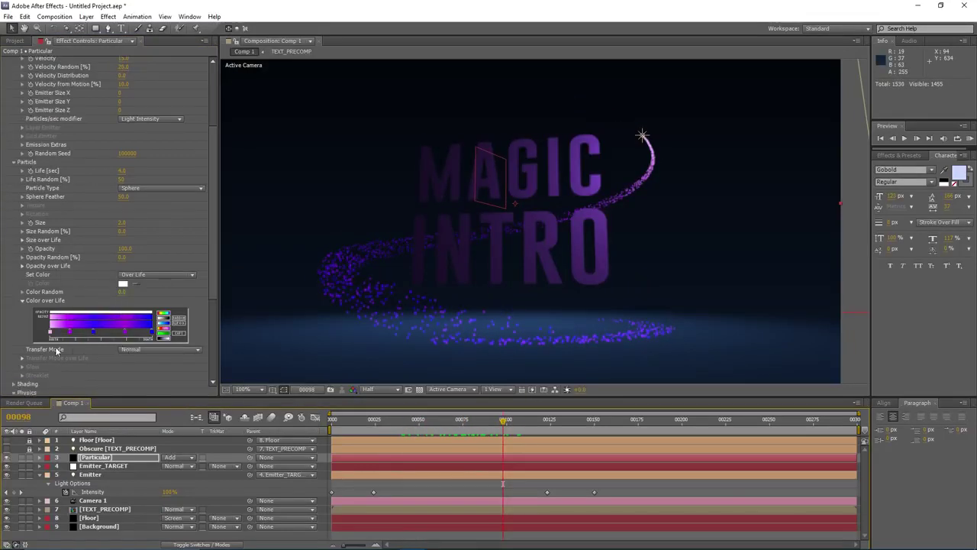
left_click(135, 351)
left_click(142, 371)
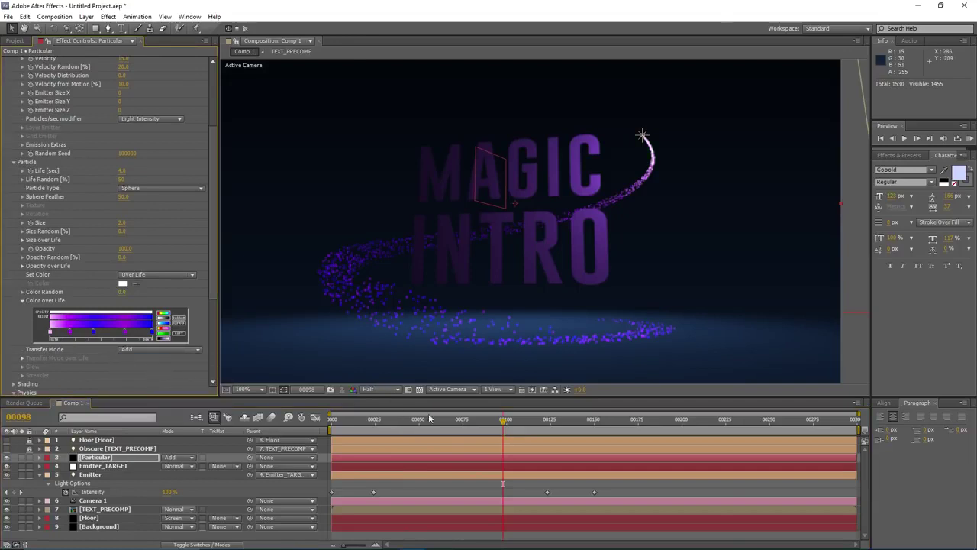
left_click_drag(430, 419, 409, 420)
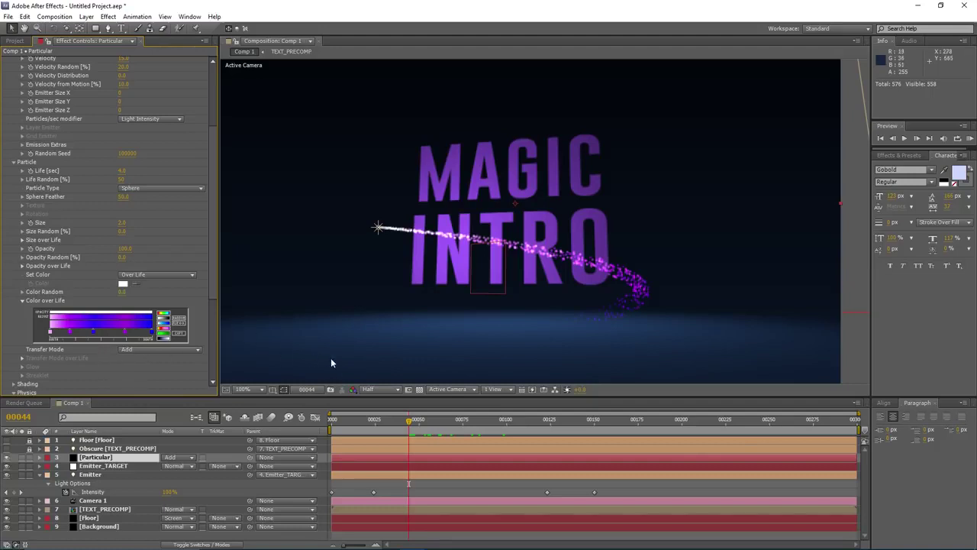
left_click_drag(412, 425, 525, 433)
- Set the emitter's Velocity to 20 and check the trail's spread at frame 62
scroll(132, 254, "up", 5)
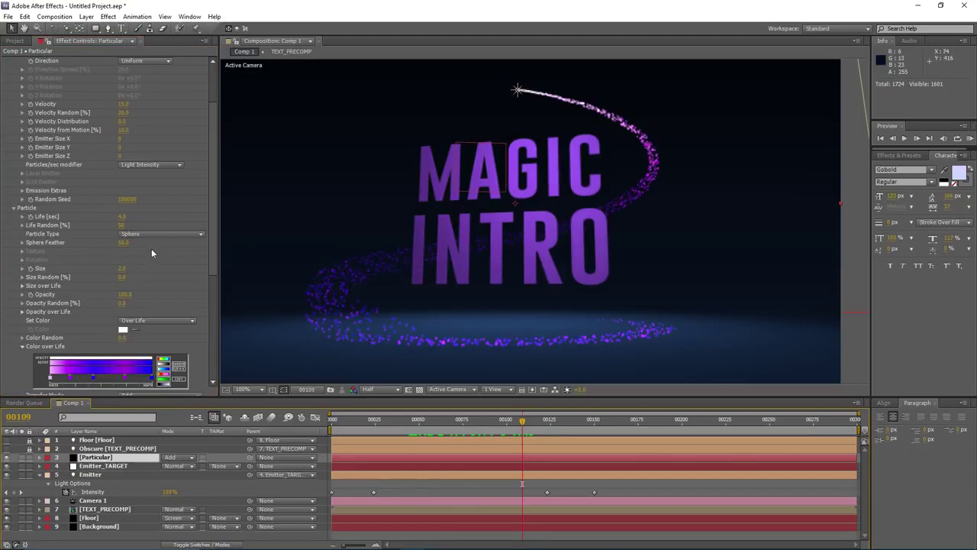
left_click_drag(122, 178, 293, 176)
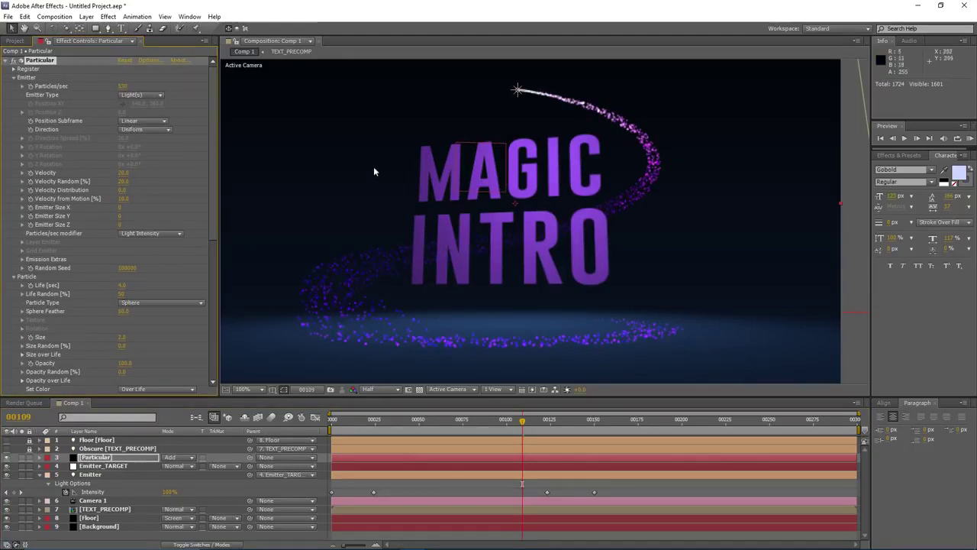
scroll(434, 269, "down", 1)
left_click_drag(504, 425, 439, 433)
scroll(447, 219, "up", 2)
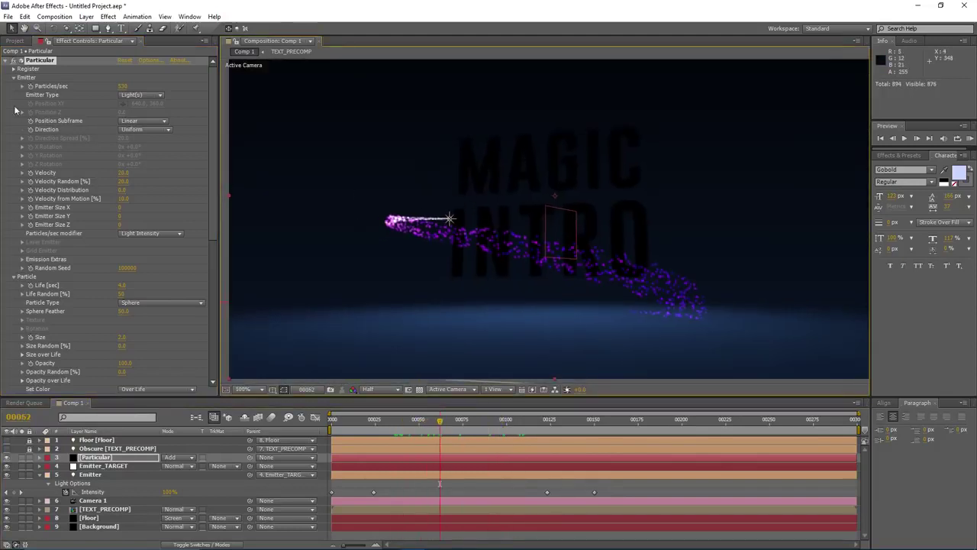
- Collapse the Particular settings and add a Stylize Glow effect to the Particular layer
left_click(6, 60)
left_click(108, 16)
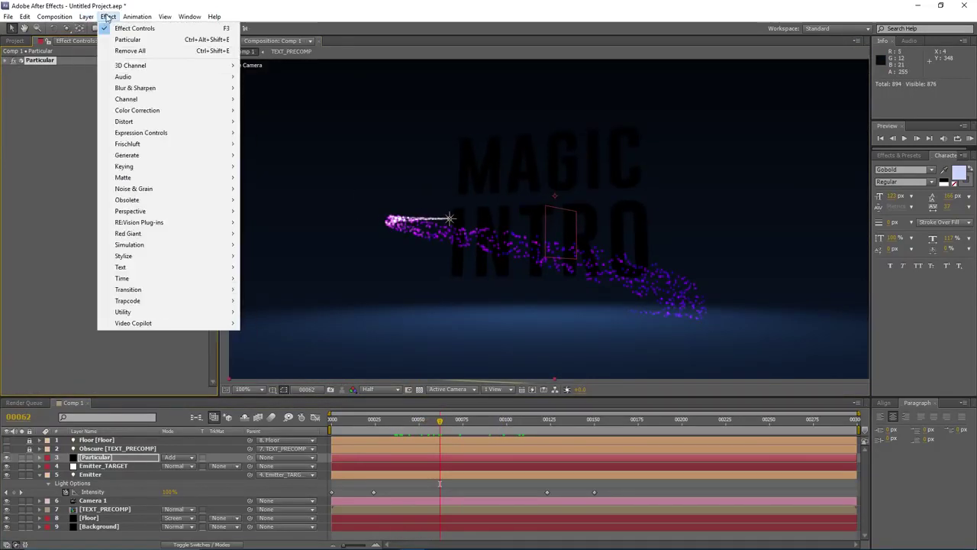
mouse_move(152, 256)
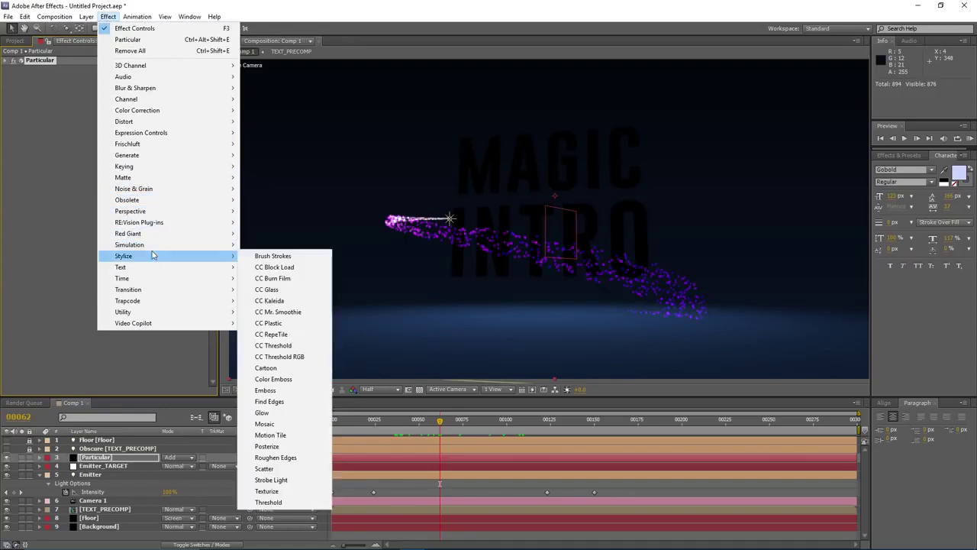
left_click(264, 413)
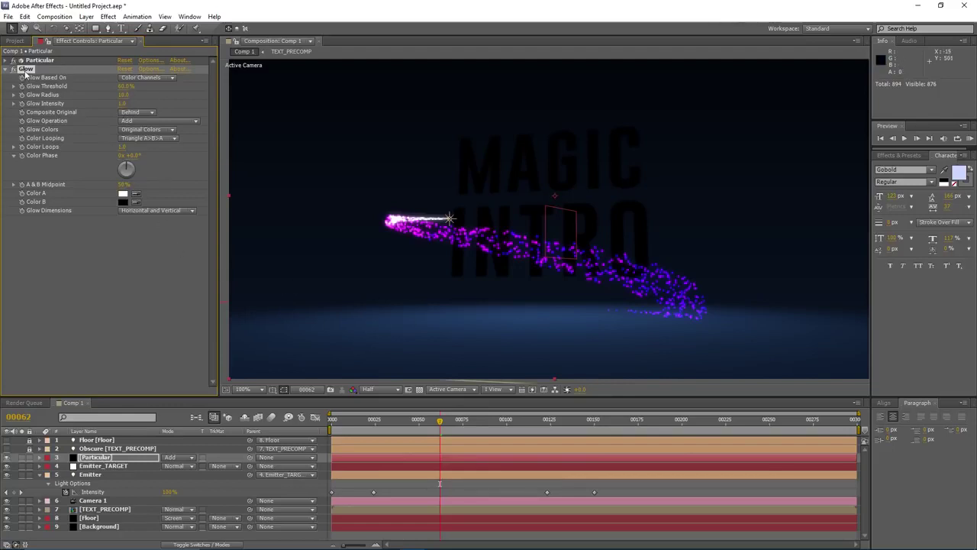
- Duplicate the Glow effect, set the copy's Glow Radius to 86, and check the trail at frame 95
key("ctrl+d")
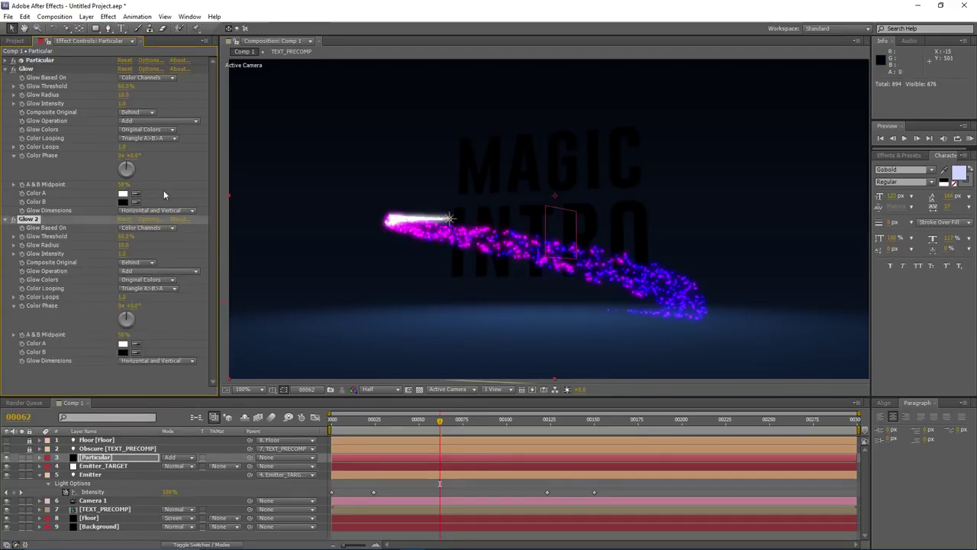
left_click_drag(125, 245, 157, 241)
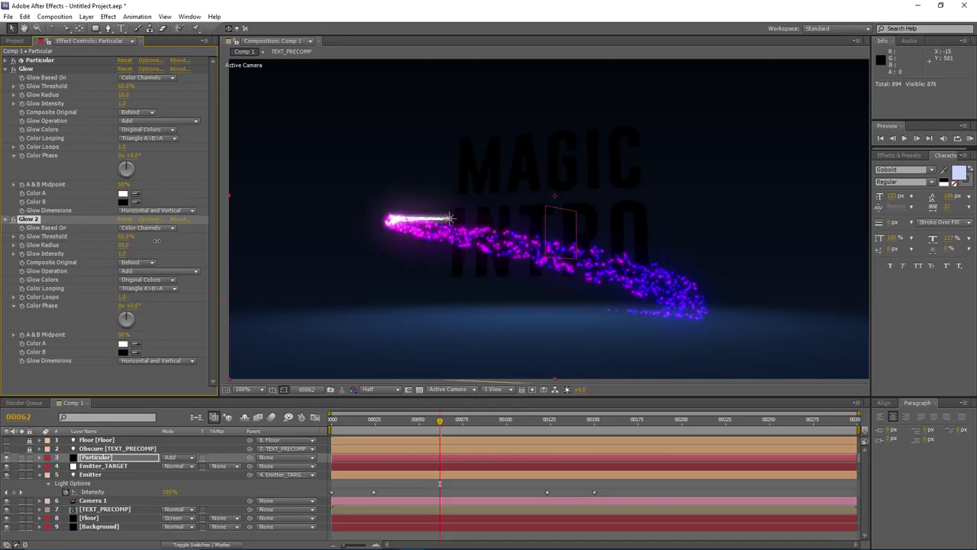
left_click_drag(447, 422, 498, 433)
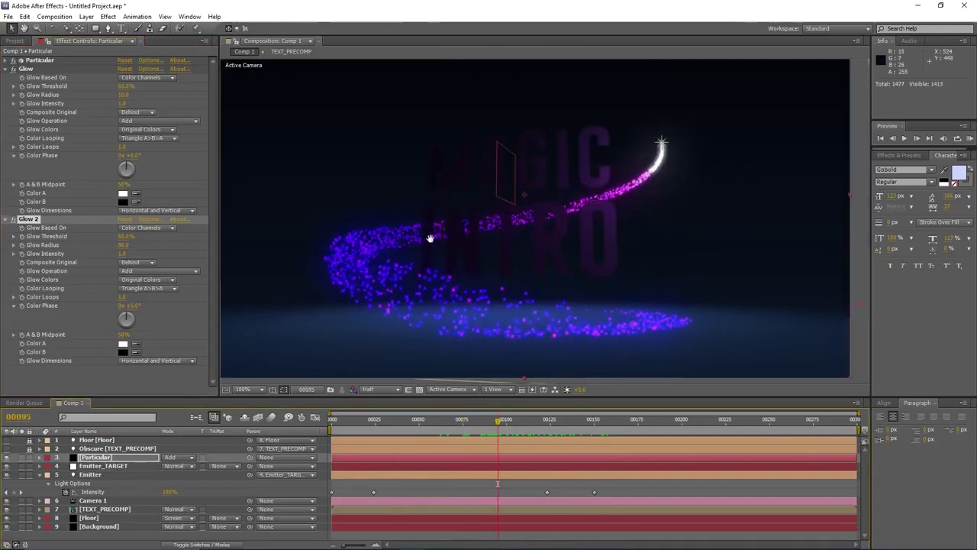
- Set the composition preview resolution to Full and check the glowing trail around frame 121
scroll(407, 257, "up", 2)
scroll(565, 253, "down", 2)
left_click(368, 389)
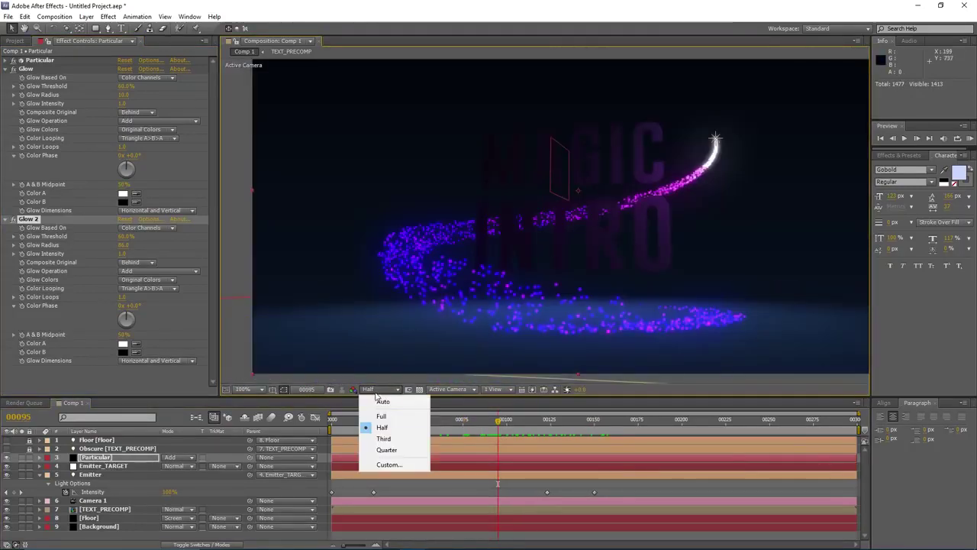
left_click(388, 417)
scroll(496, 303, "up", 1)
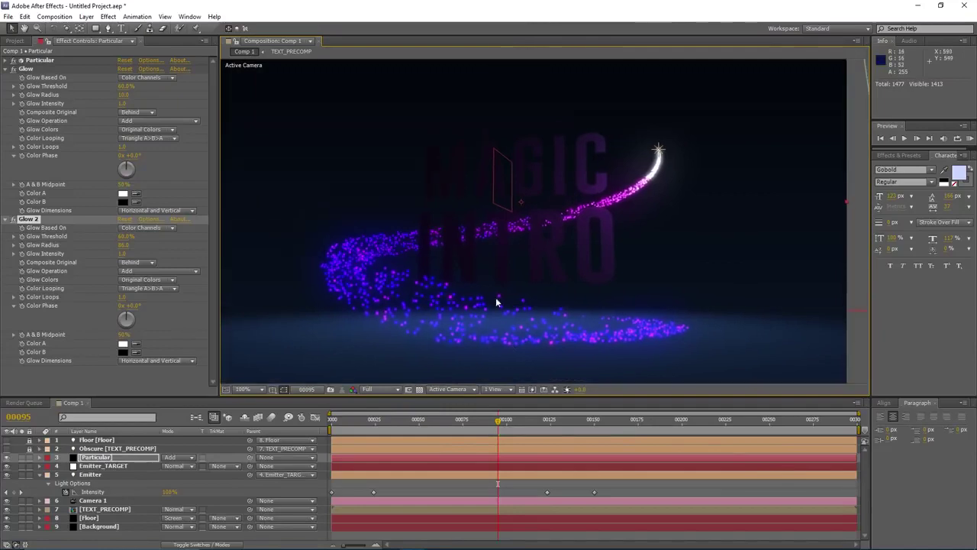
left_click_drag(498, 421, 545, 434)
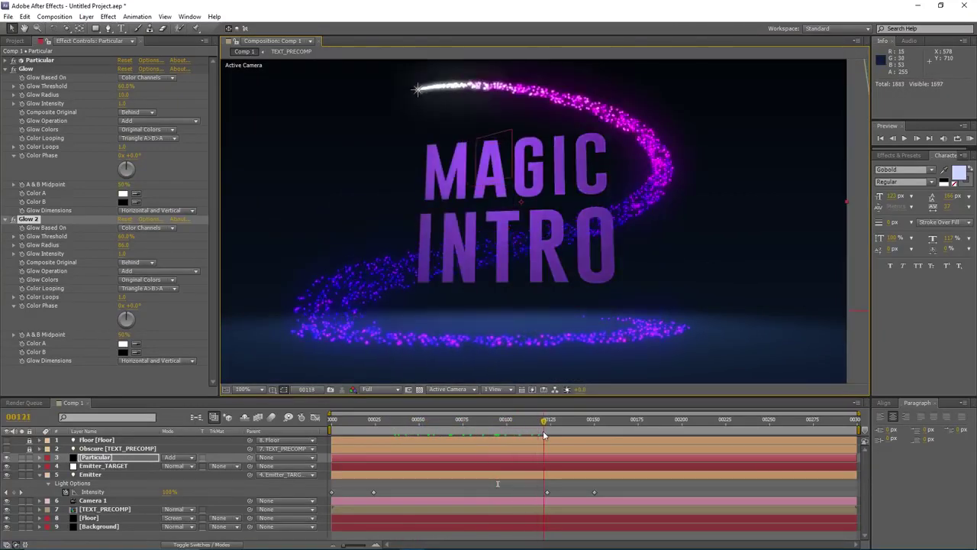
mouse_move(471, 216)
left_mouse_down()
mouse_move(465, 233)
mouse_move(456, 223)
left_mouse_up()
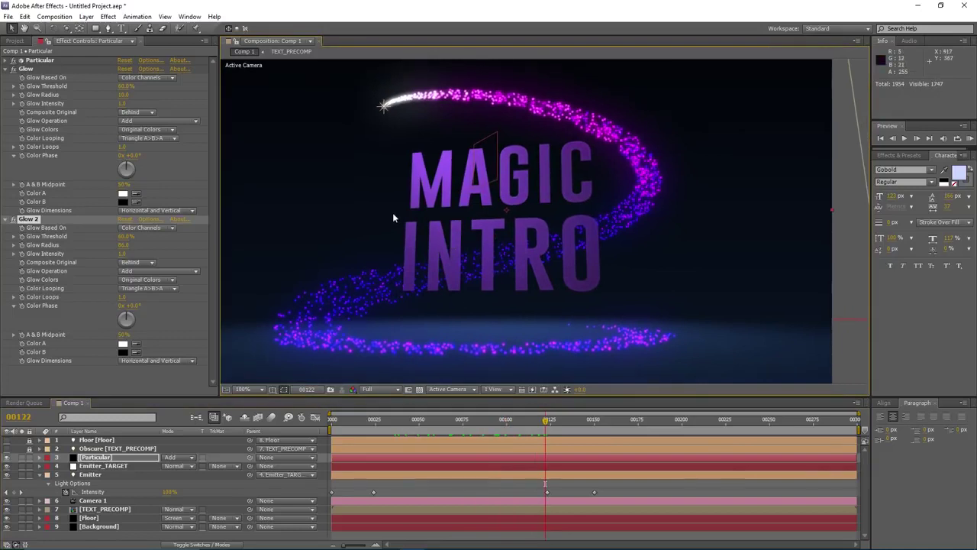
- Reshape Particular's Opacity over Life graph into five flickering peaks and check the trail at frame 128
left_click(11, 60)
left_click_drag(407, 152, 424, 154)
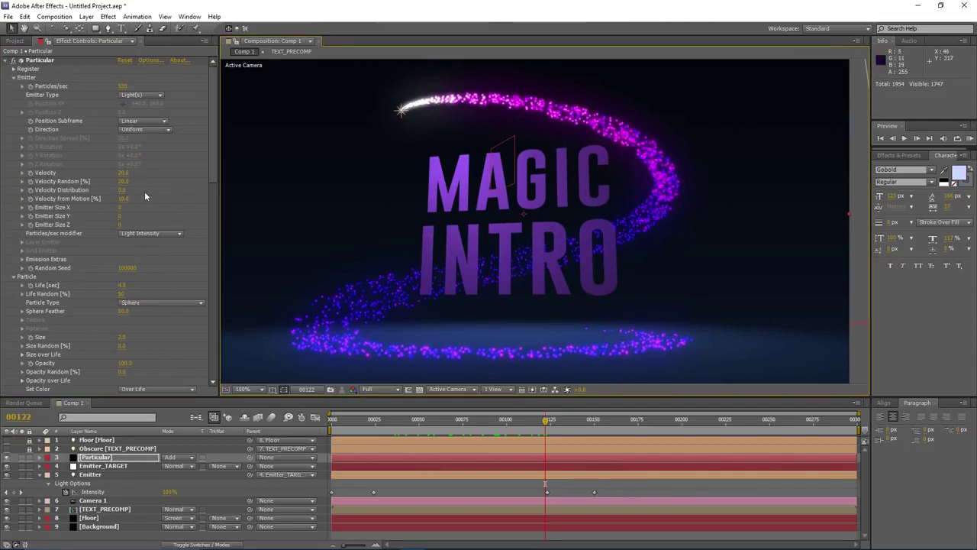
scroll(145, 190, "down", 3)
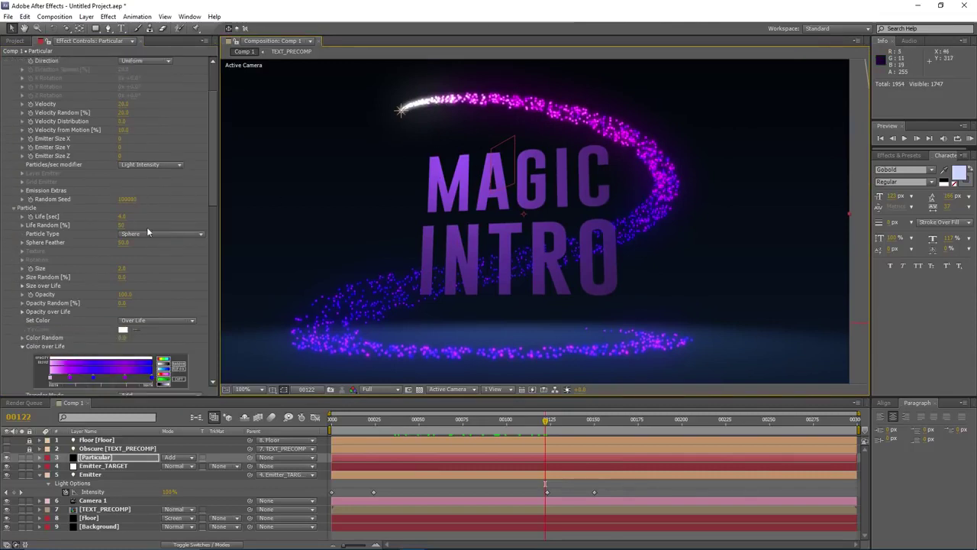
left_click(22, 312)
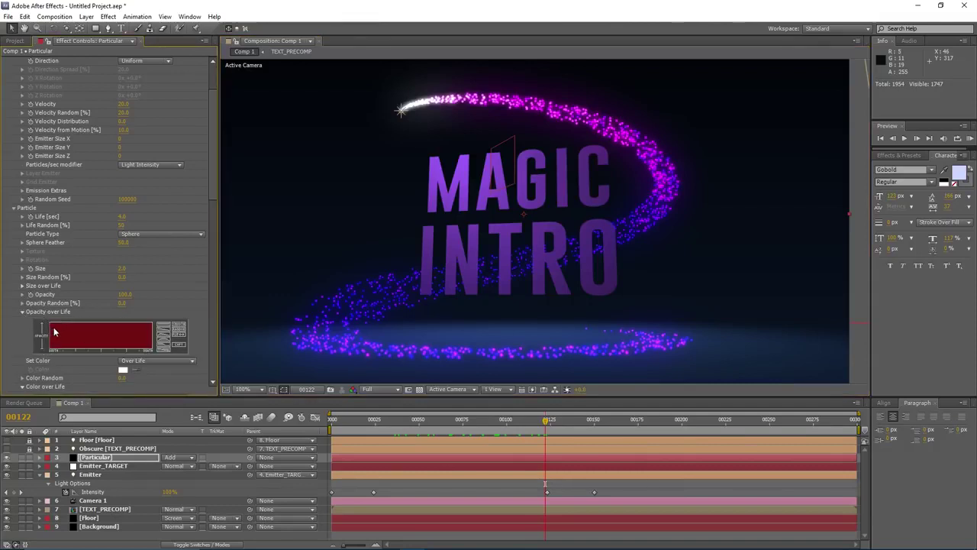
left_click(165, 333)
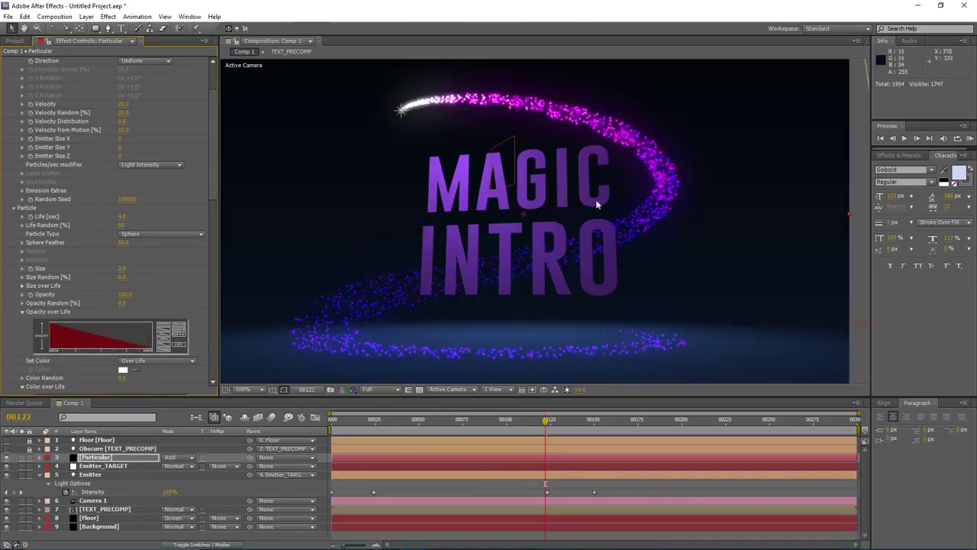
left_click_drag(547, 419, 484, 421)
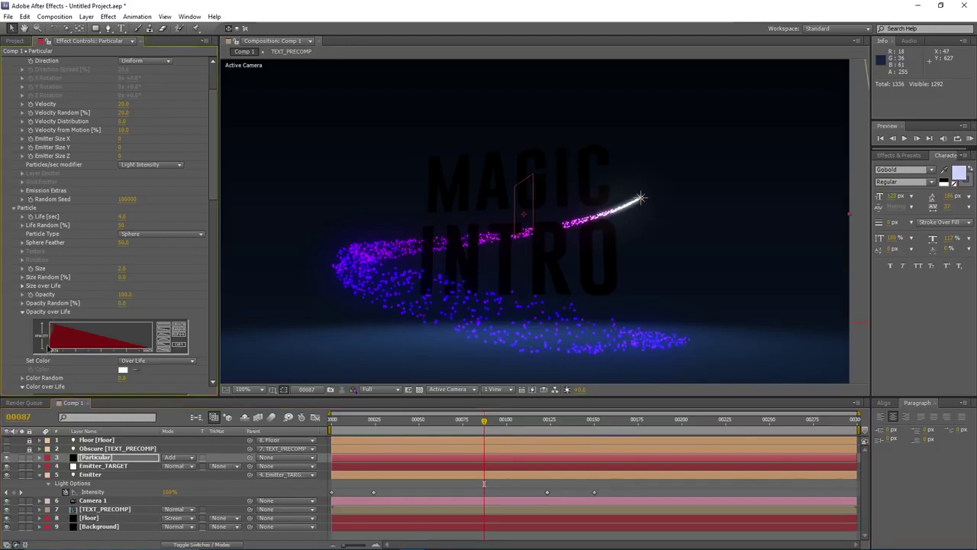
mouse_move(51, 351)
left_mouse_down()
mouse_move(58, 320)
mouse_move(56, 348)
mouse_move(65, 346)
mouse_move(73, 316)
mouse_move(83, 354)
mouse_move(96, 318)
mouse_move(103, 346)
mouse_move(113, 318)
mouse_move(122, 338)
mouse_move(134, 318)
mouse_move(139, 337)
mouse_move(152, 316)
left_mouse_up()
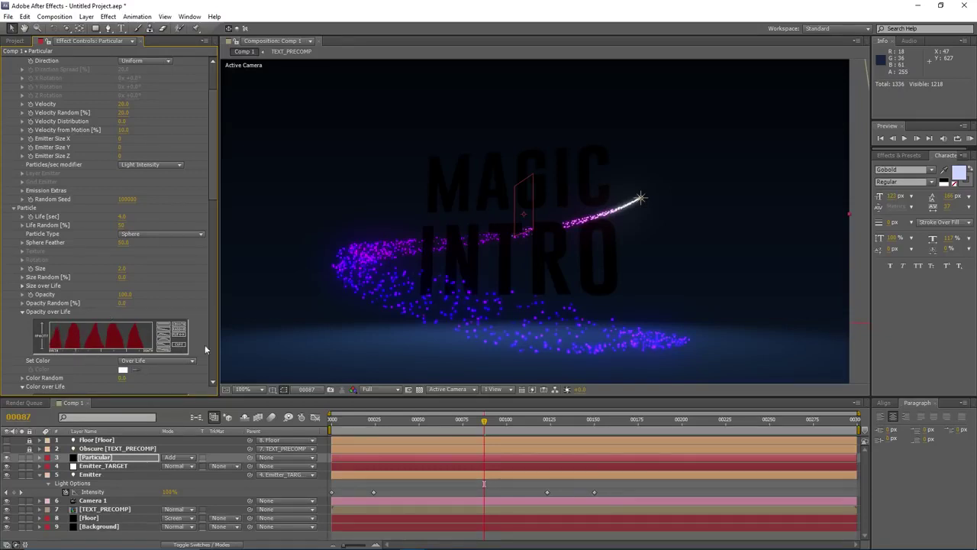
left_click_drag(484, 421, 544, 438)
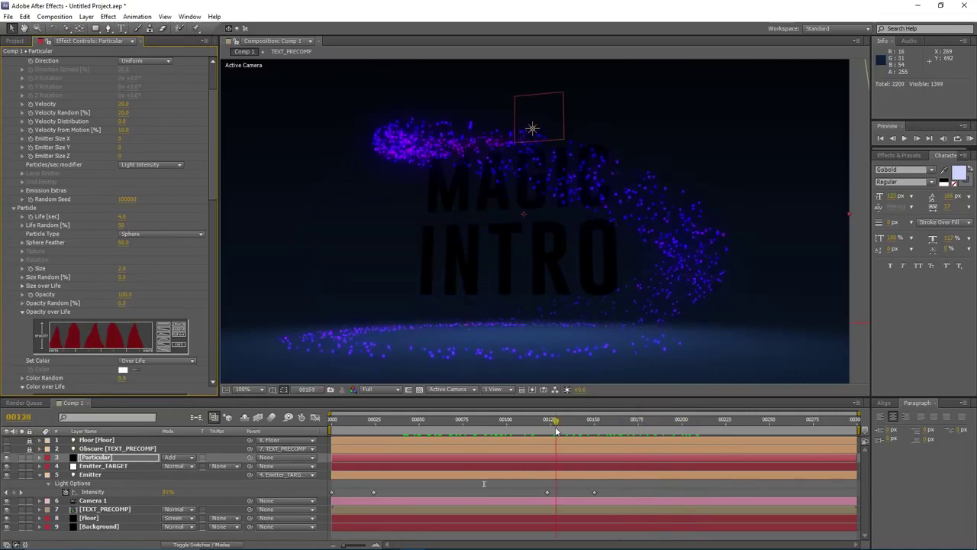
- Set the particles' Life to 3 seconds and Life Random to 75%
left_click(122, 218)
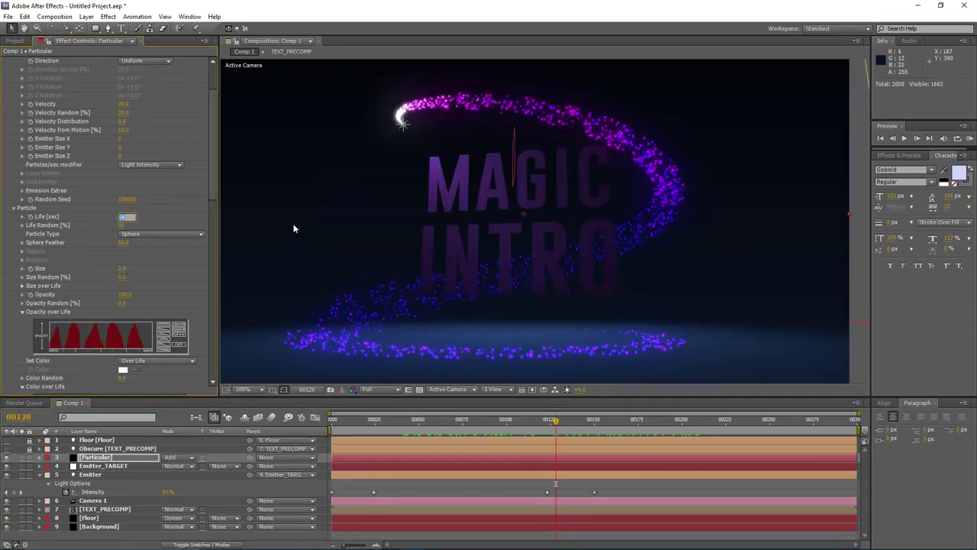
type("2")
key("Return")
left_click(120, 226)
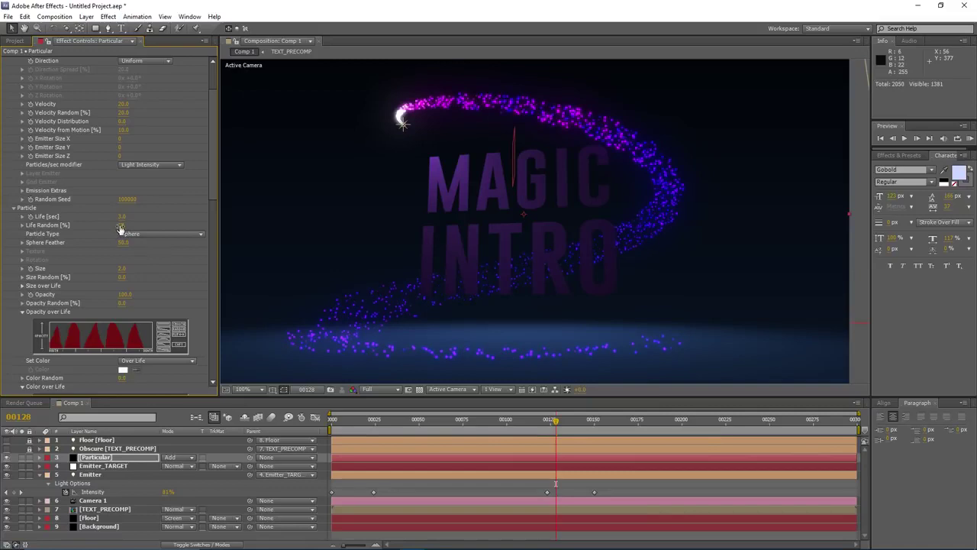
type("75")
key("Return")
- Examine the trail's fading and spread at frames 56, 67 and 116
left_click(429, 421)
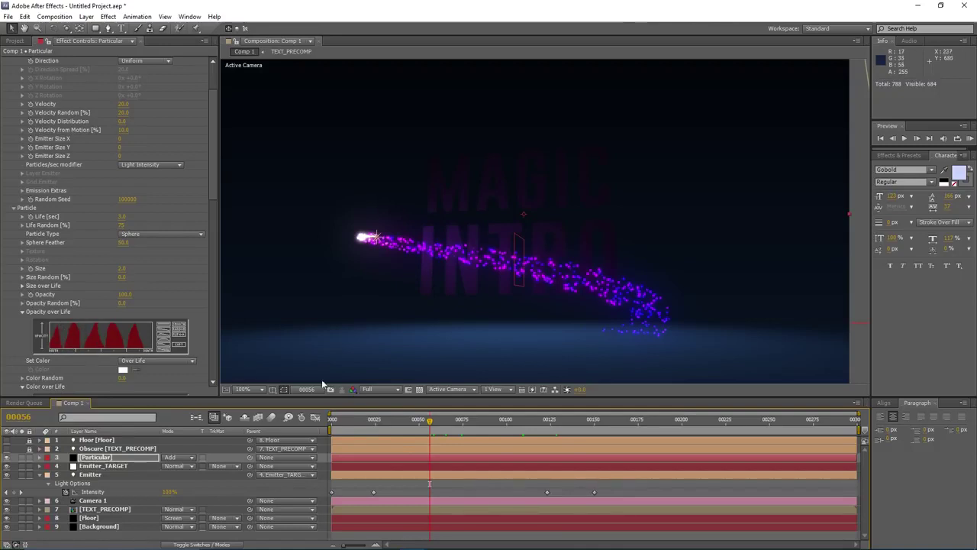
left_click_drag(439, 424, 449, 424)
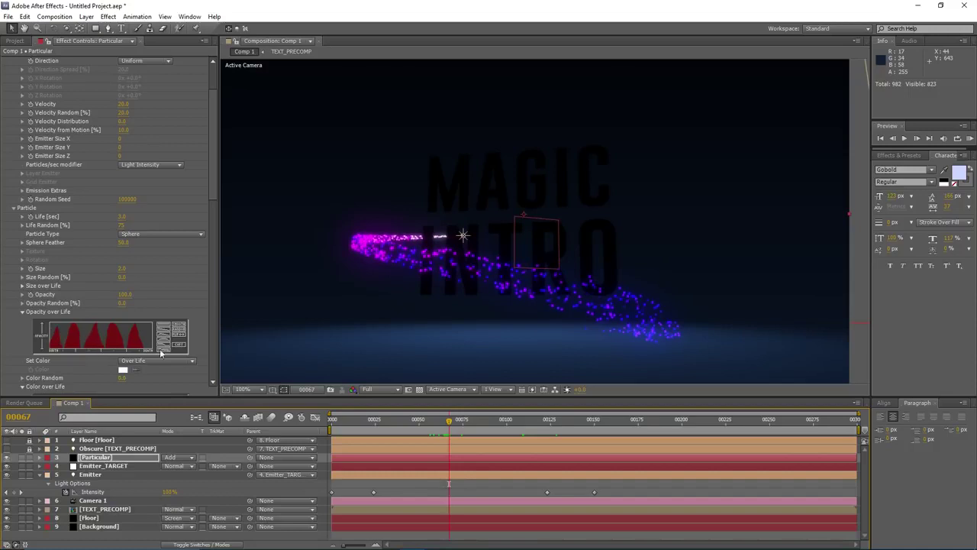
left_click_drag(449, 424, 535, 432)
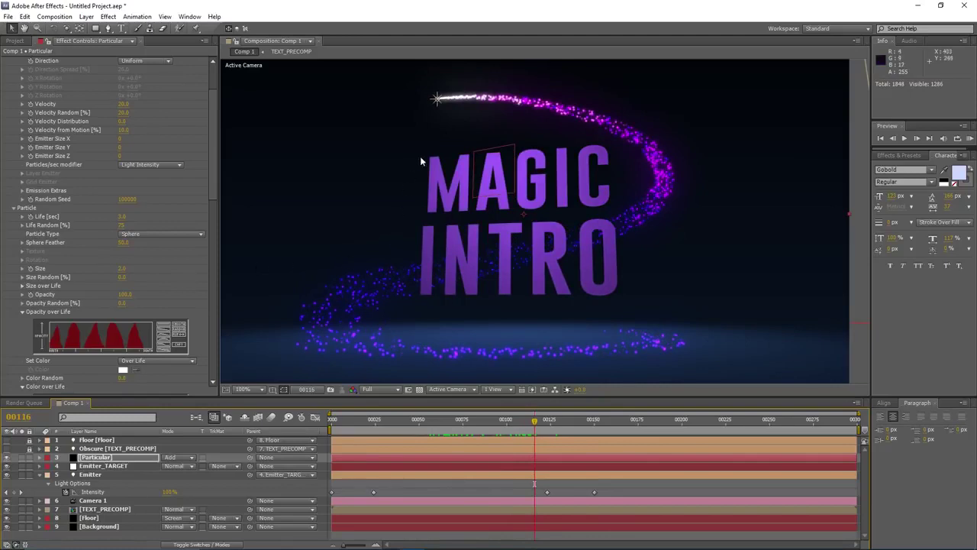
key("comma")
key("comma")
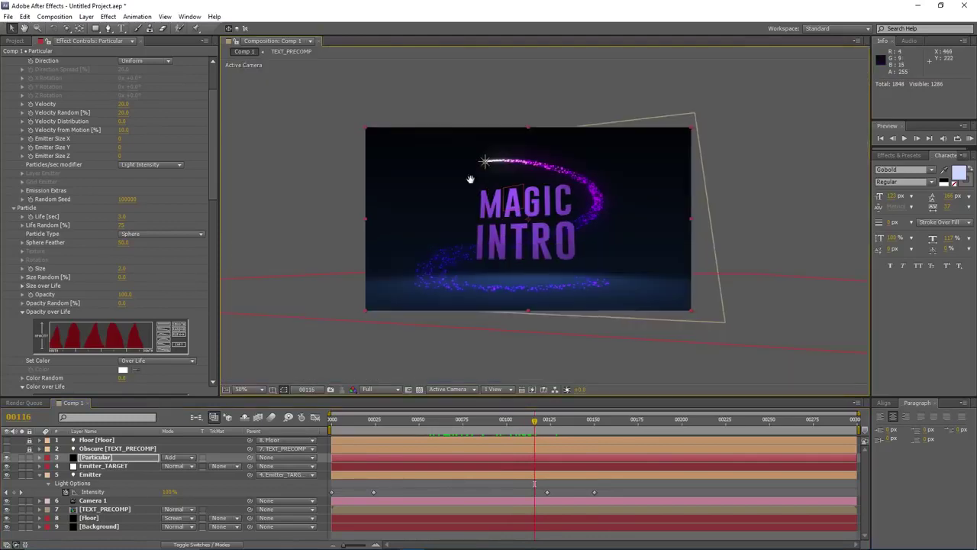
left_click_drag(470, 179, 451, 176)
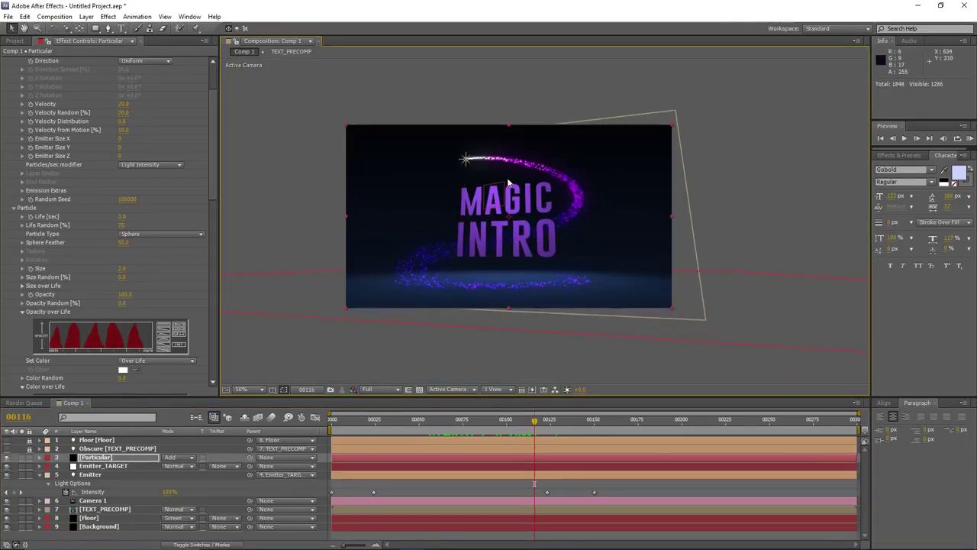
key("period")
key("period")
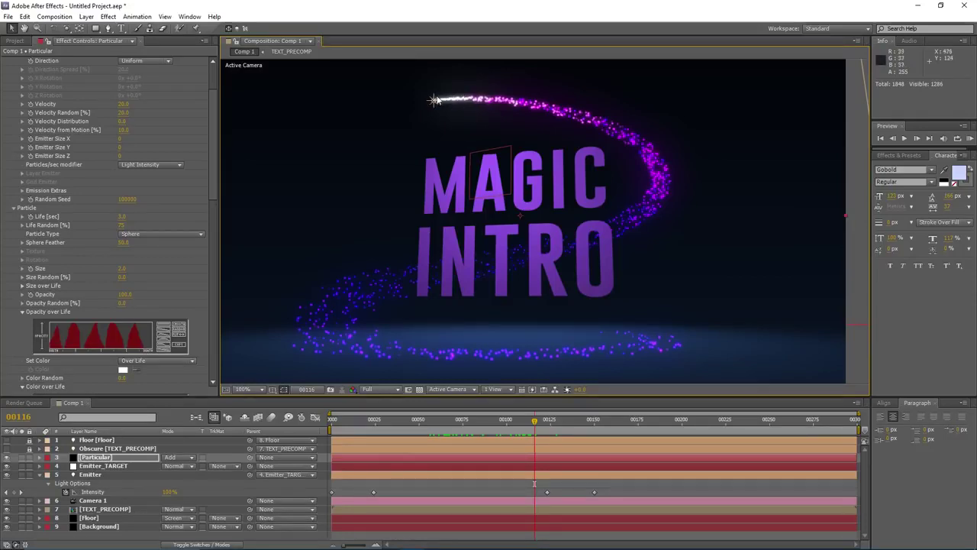
- Set the Emit option of Particular's Aux System to Continuously
scroll(158, 235, "down", 5)
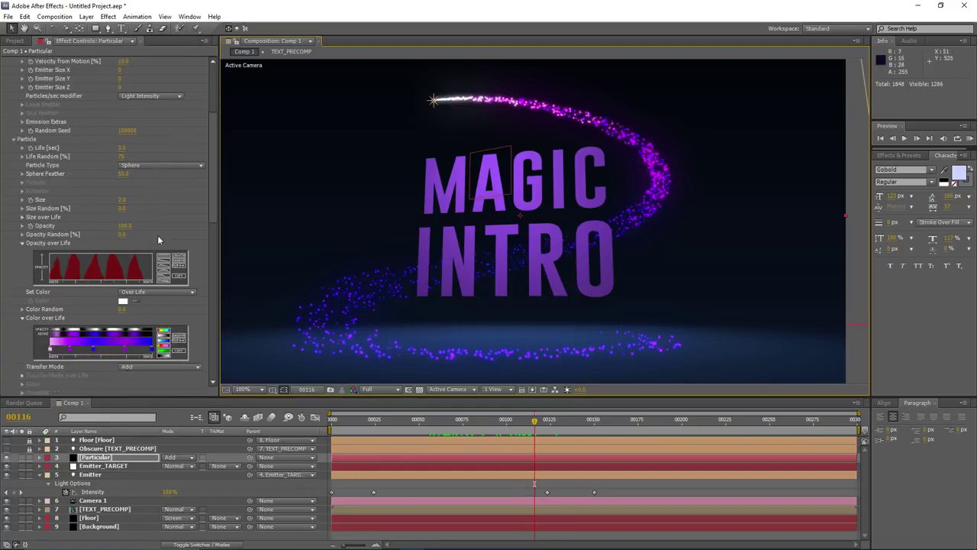
scroll(155, 223, "down", 10)
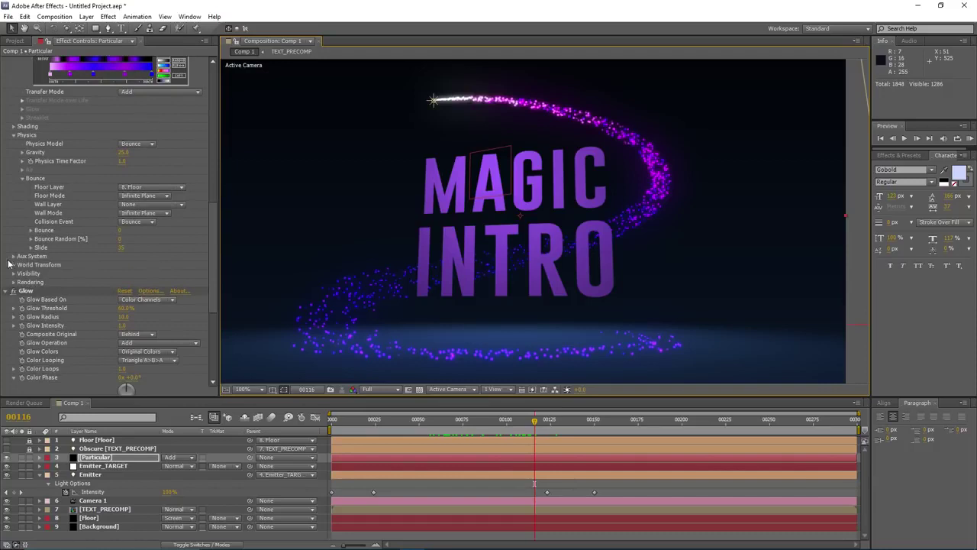
left_click(13, 256)
scroll(73, 218, "down", 1)
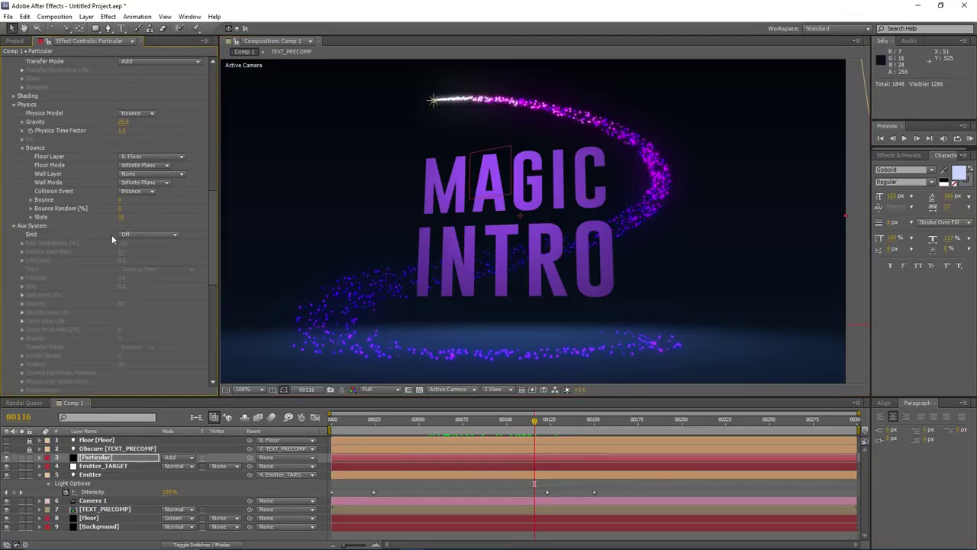
left_click(130, 237)
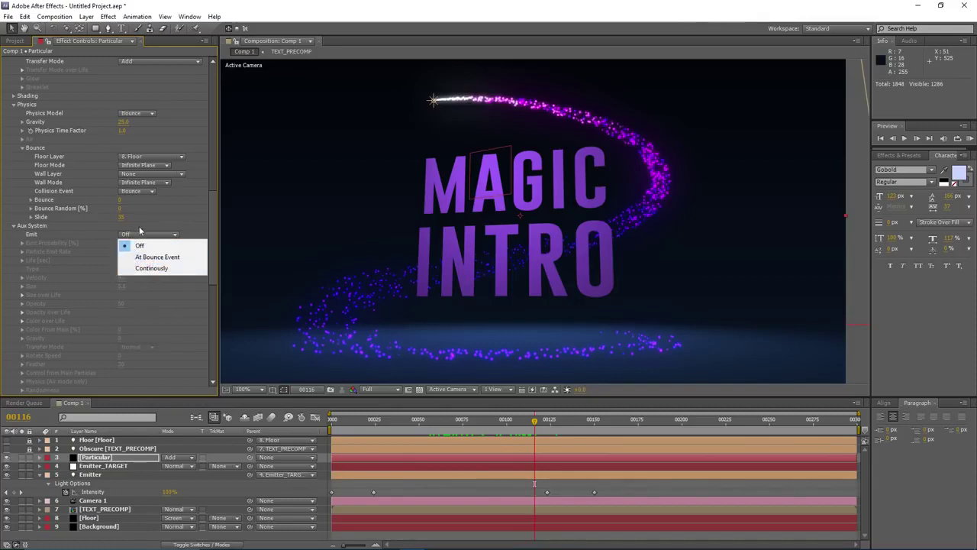
left_click(147, 269)
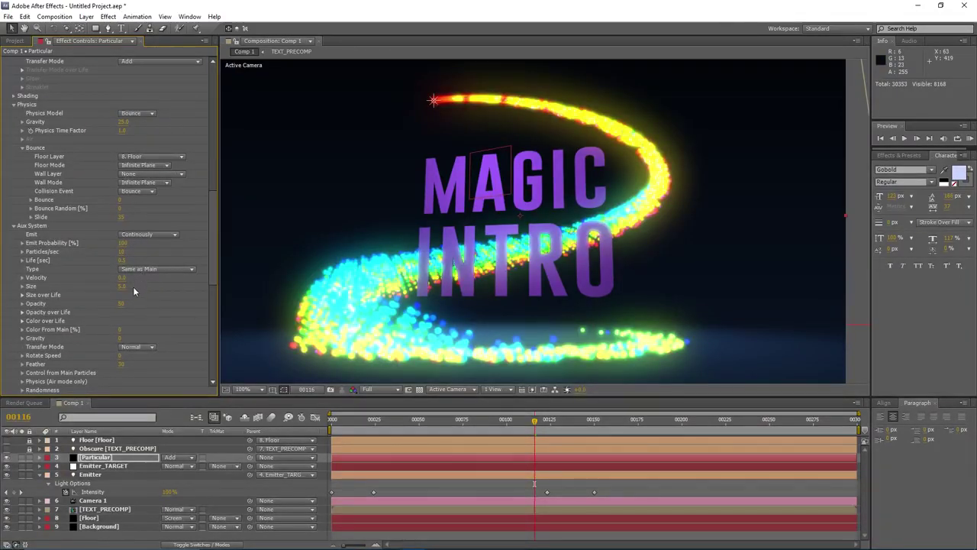
- Try Aux System Gravity values of 50 and 500, and settle on about 450
left_click(124, 339)
type("50")
key("Return")
left_click(122, 338)
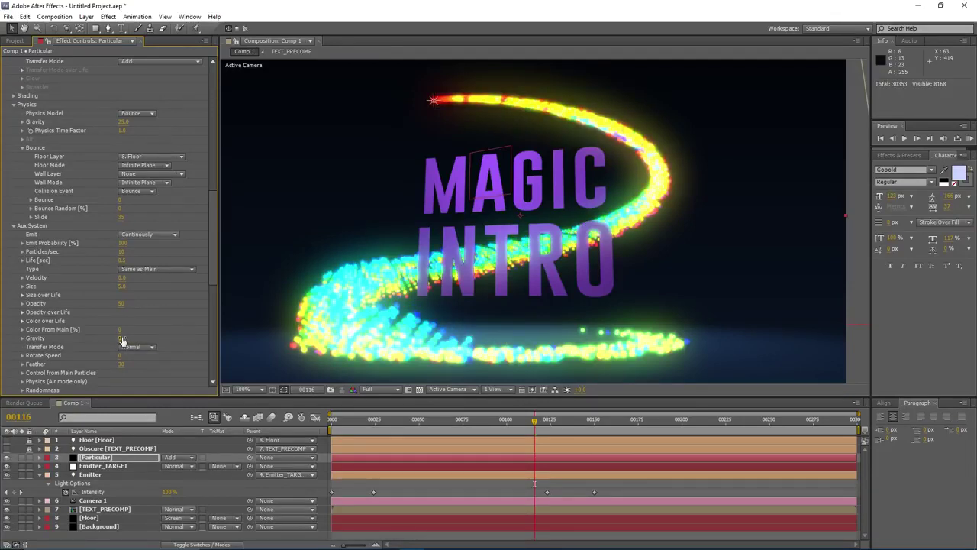
type("500")
key("Return")
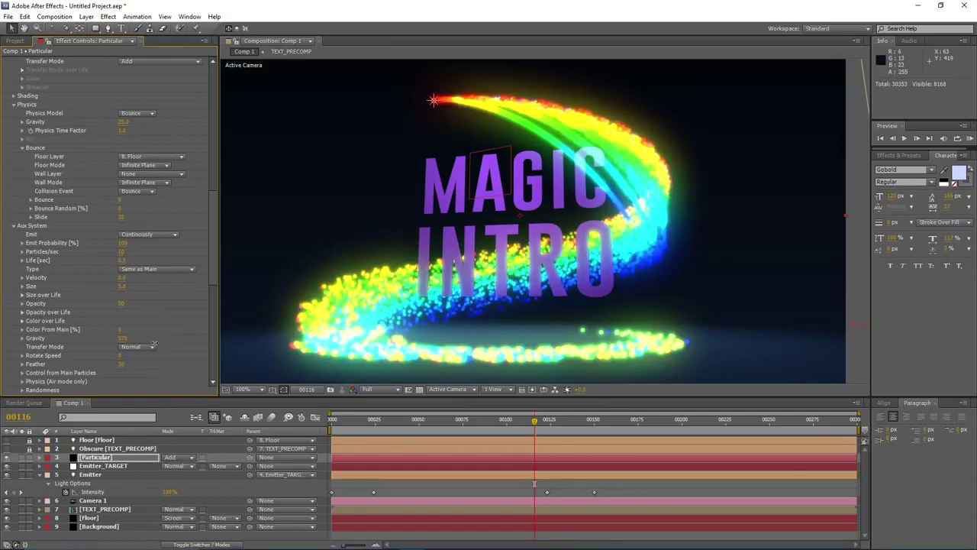
left_click_drag(154, 343, 145, 338)
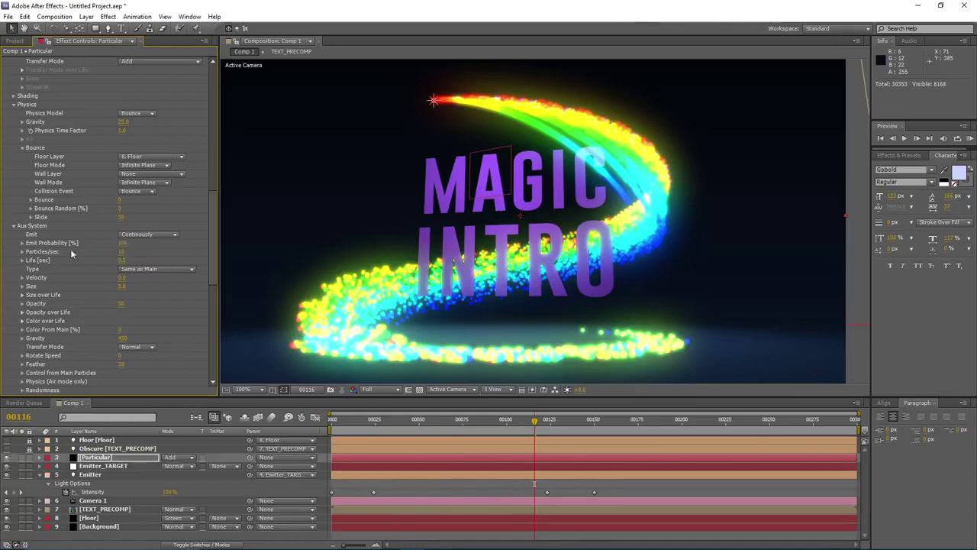
- Set the Aux System's Emit Probability to 25% and its Life to 1 second
left_click(121, 245)
key("Return")
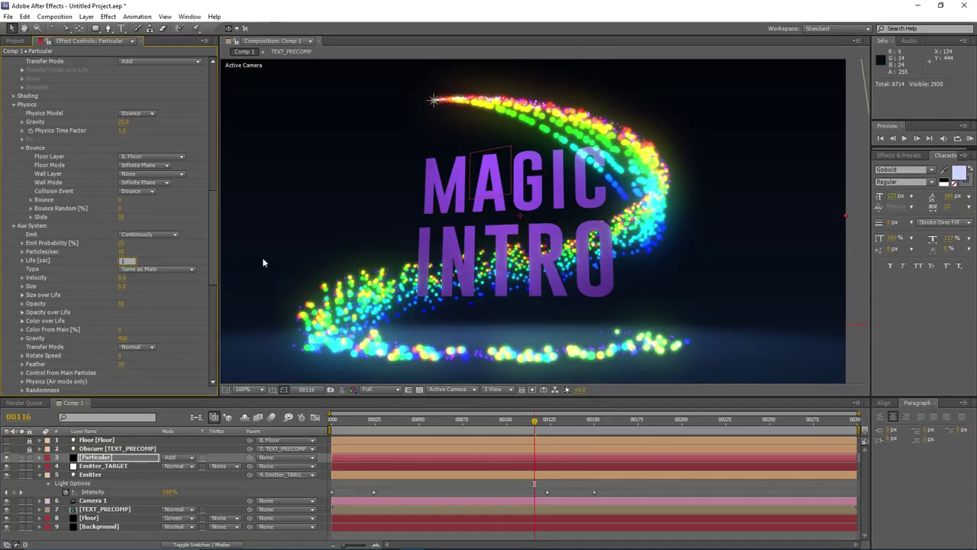
key("Return")
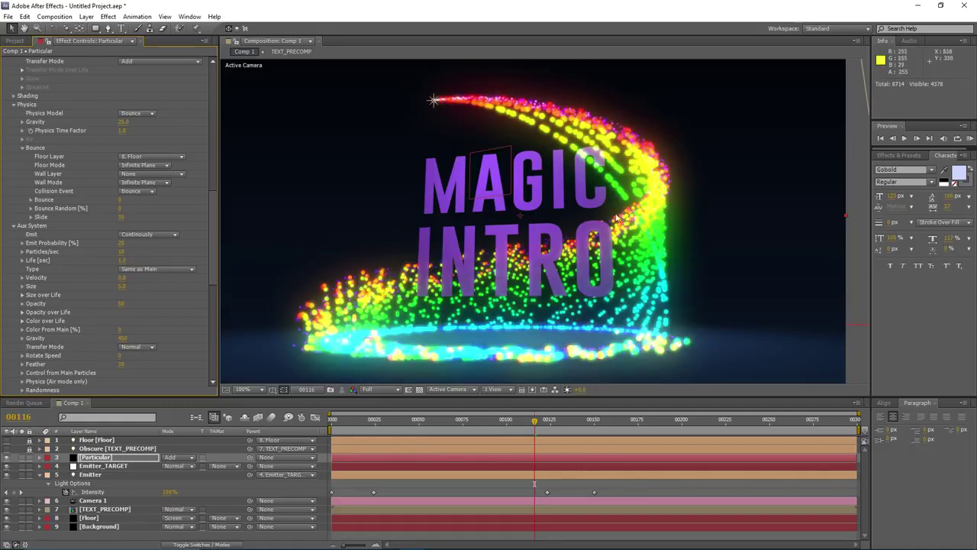
- Try an auxiliary particle Size of 1, and set it to 1.4
left_click(120, 286)
type("1")
key("Return")
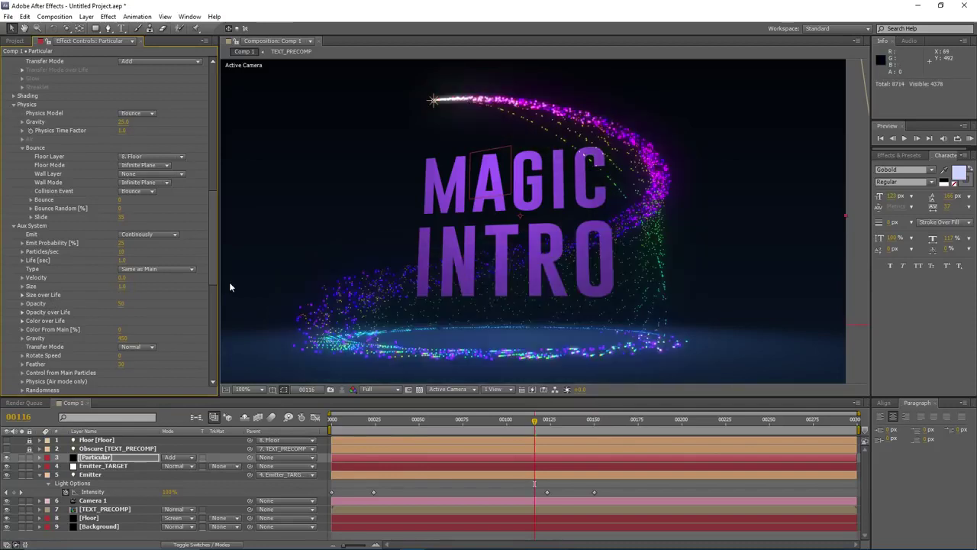
left_click(122, 287)
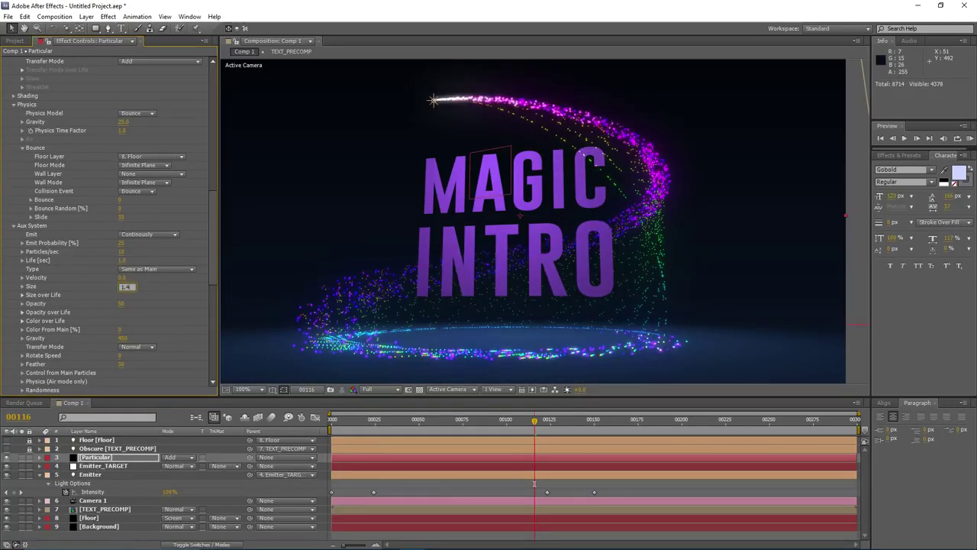
key("Return")
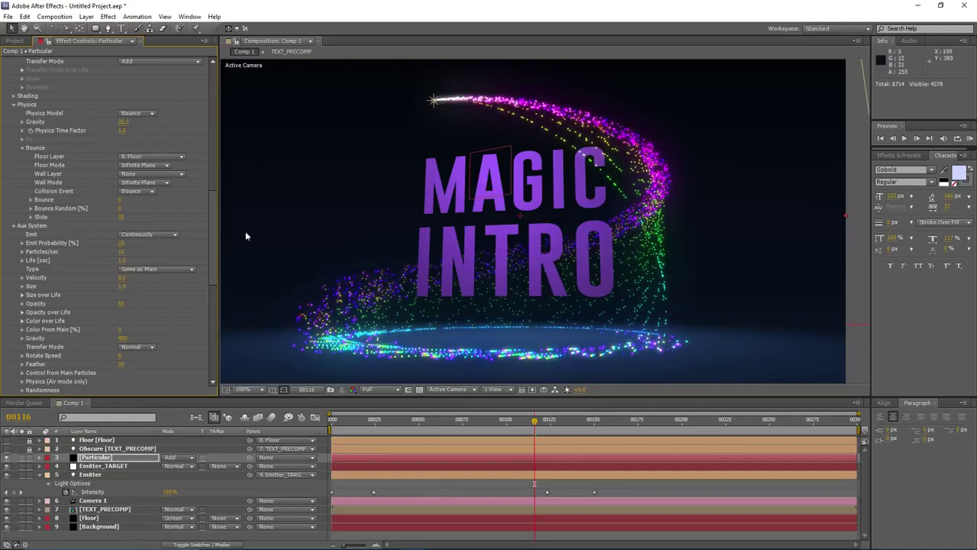
- Raise the auxiliary particles' Velocity to about 32 and shorten their Life while viewing frame 79
left_click_drag(122, 277, 145, 285)
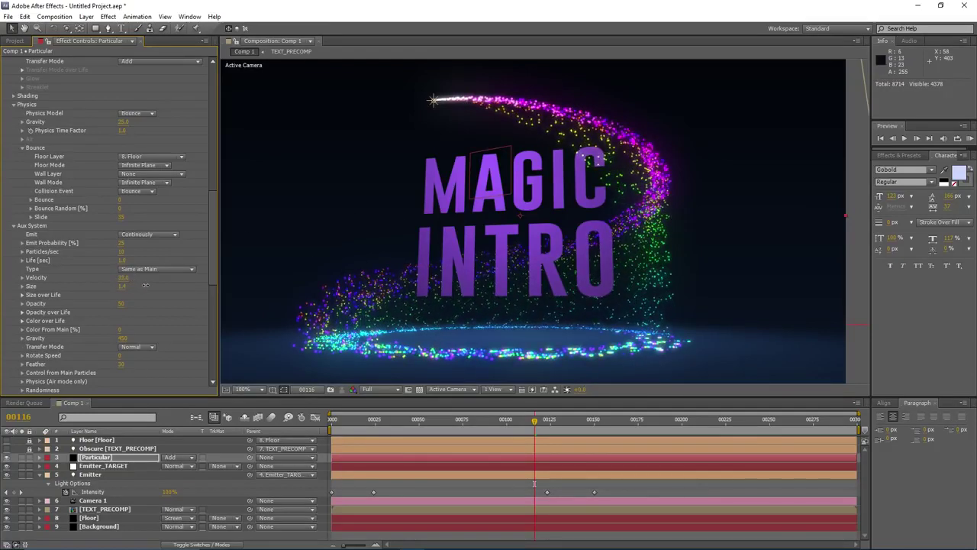
left_click_drag(534, 421, 470, 431)
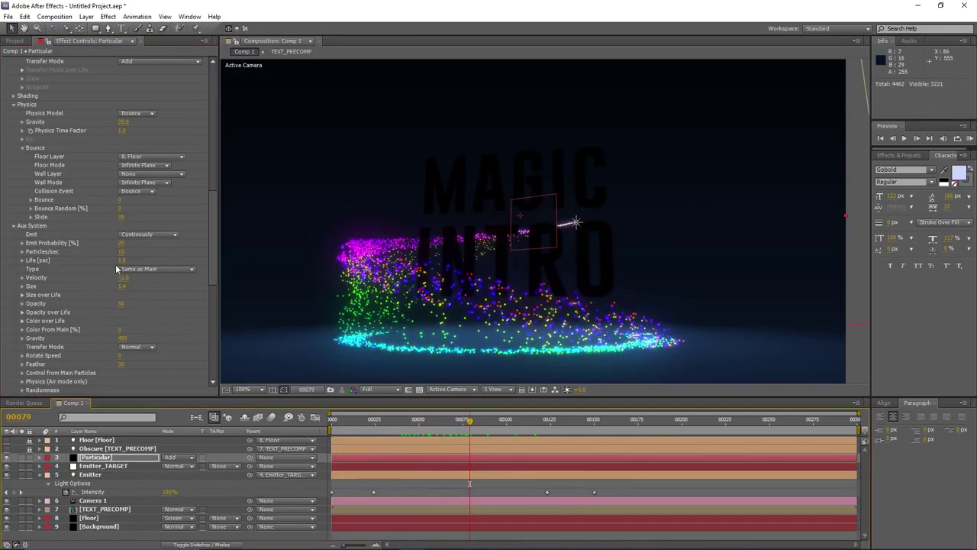
left_click_drag(121, 264, 246, 246)
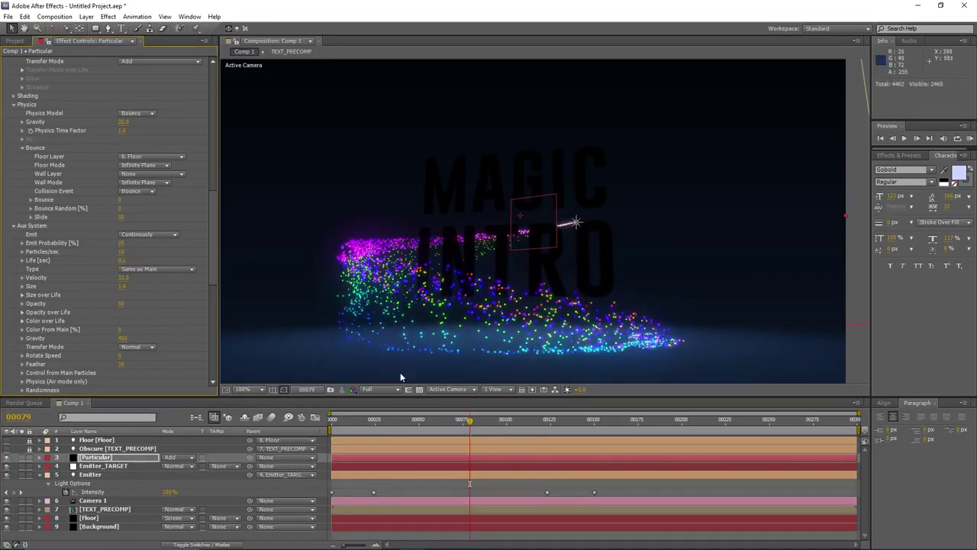
- Check the falling auxiliary particles around frames 92 and 59, and set the Aux System's Gravity to 250
mouse_move(484, 430)
left_mouse_down()
mouse_move(613, 432)
mouse_move(492, 432)
left_mouse_up()
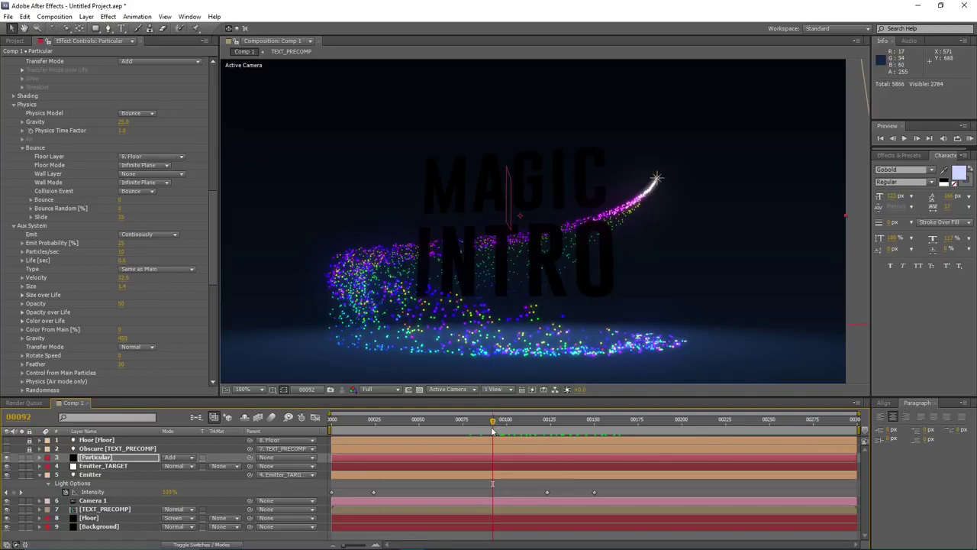
left_click_drag(492, 431, 434, 432)
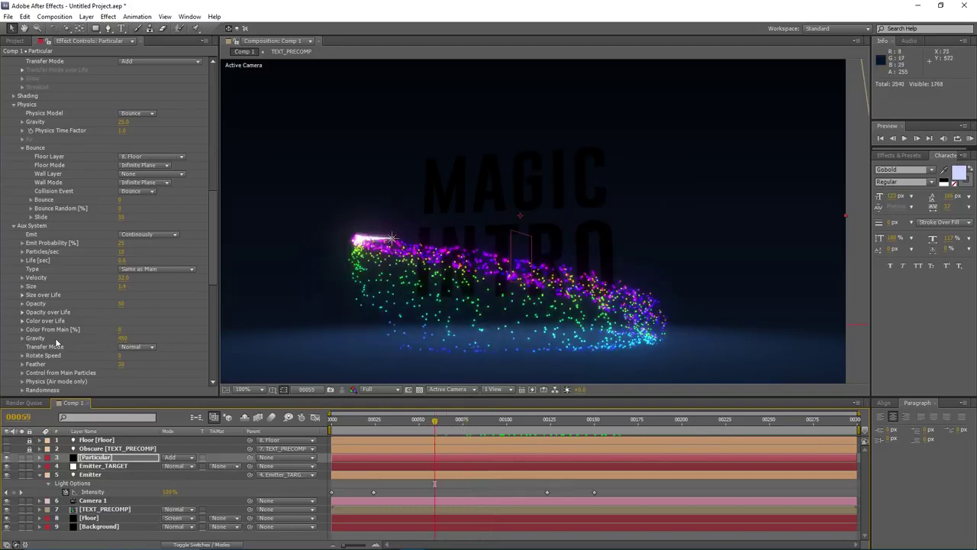
left_click(123, 338)
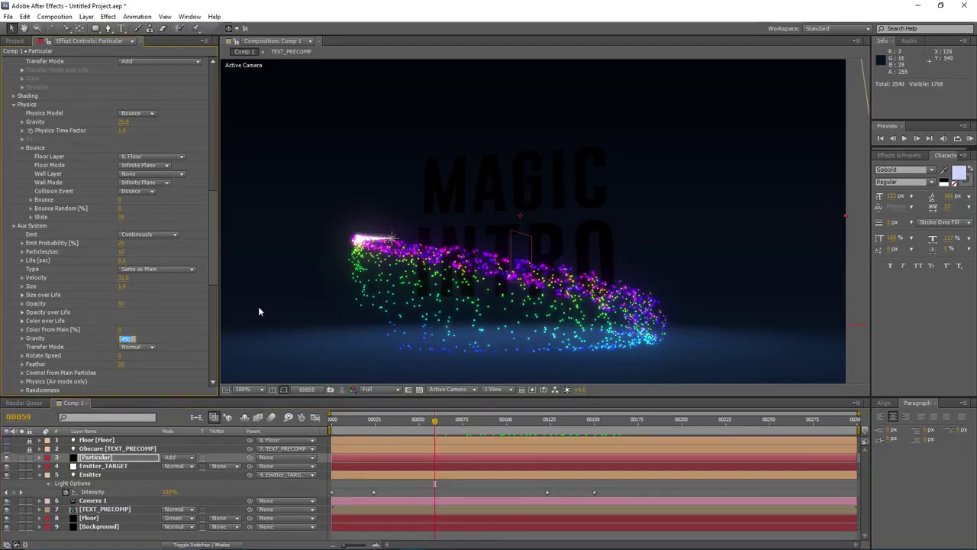
type("250")
key("Return")
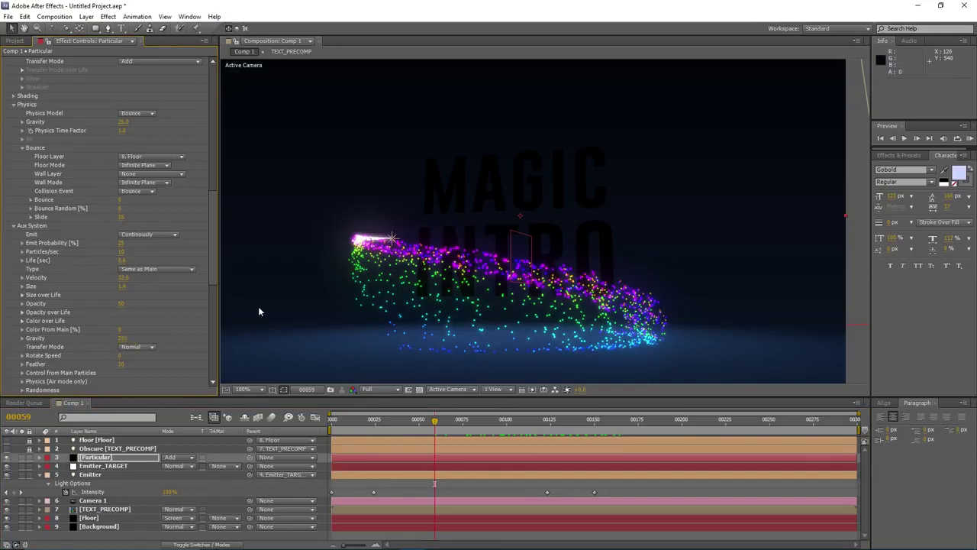
- Set the auxiliary particles' Life to 1 second and apply a linear fade-out curve to their Opacity over Life
left_click_drag(434, 431, 518, 429)
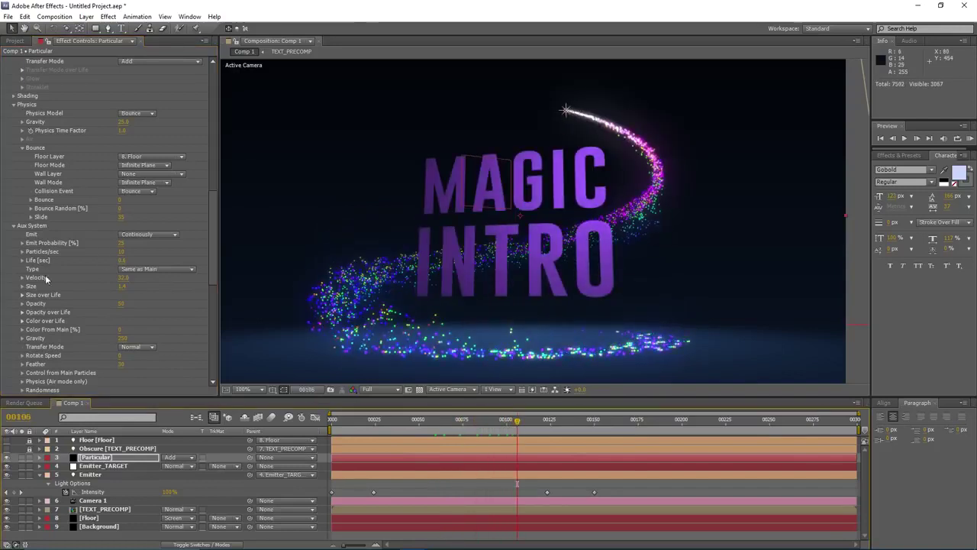
left_click(124, 261)
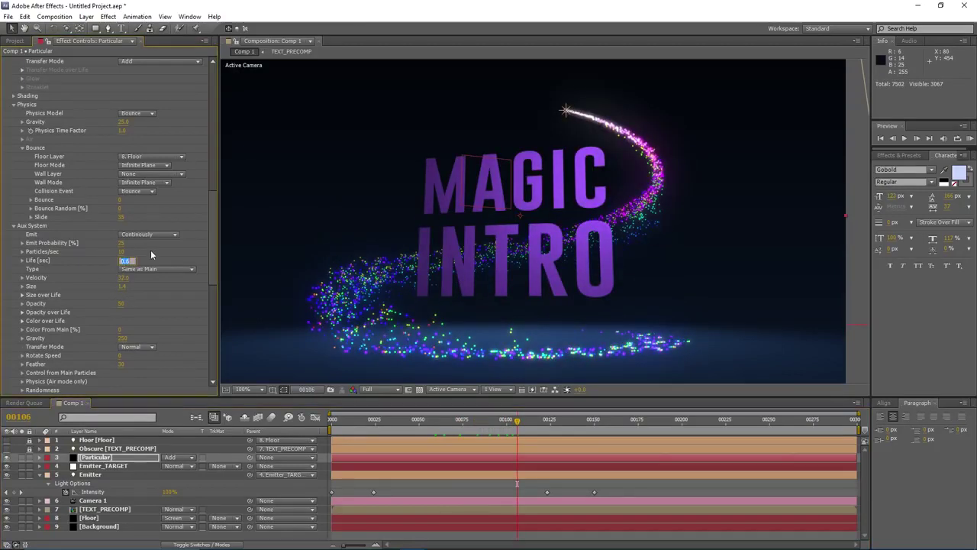
key("Return")
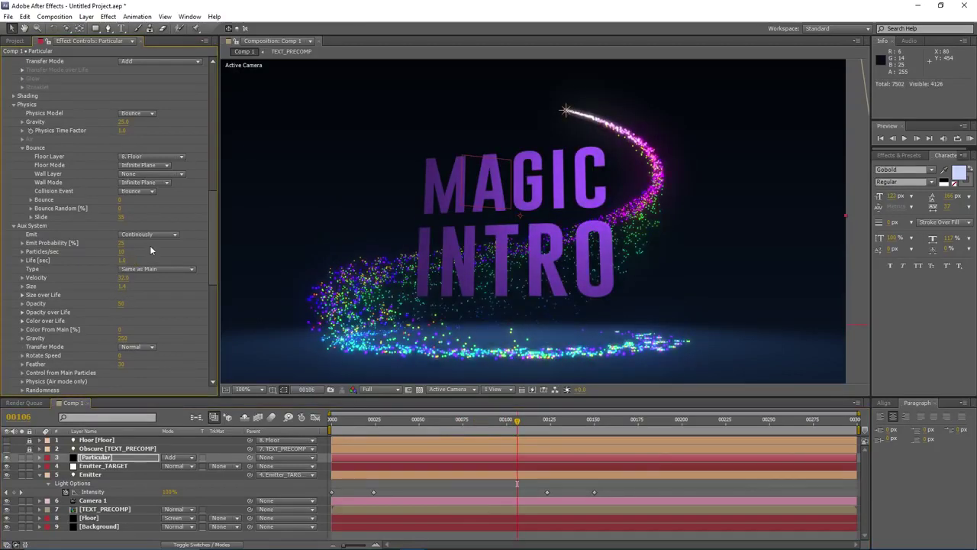
left_click(22, 313)
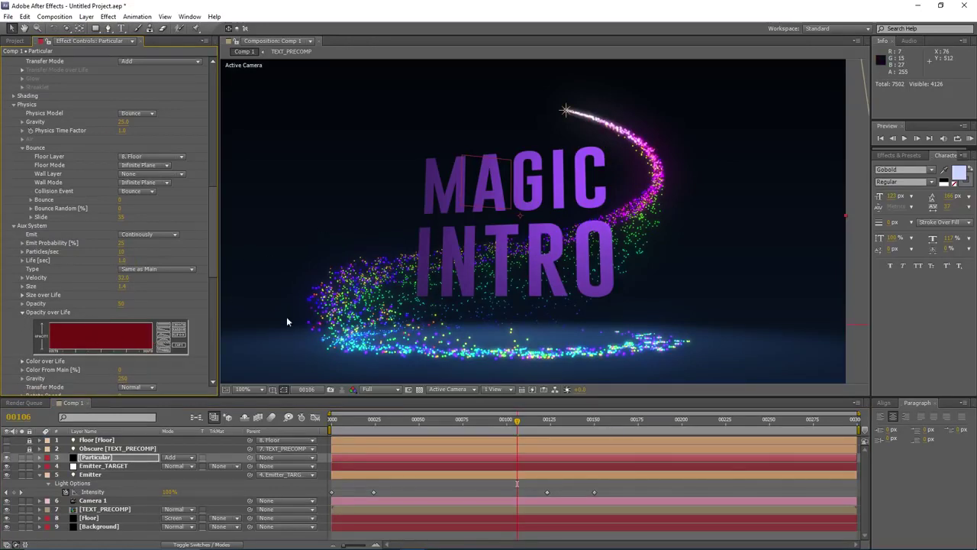
left_click(161, 334)
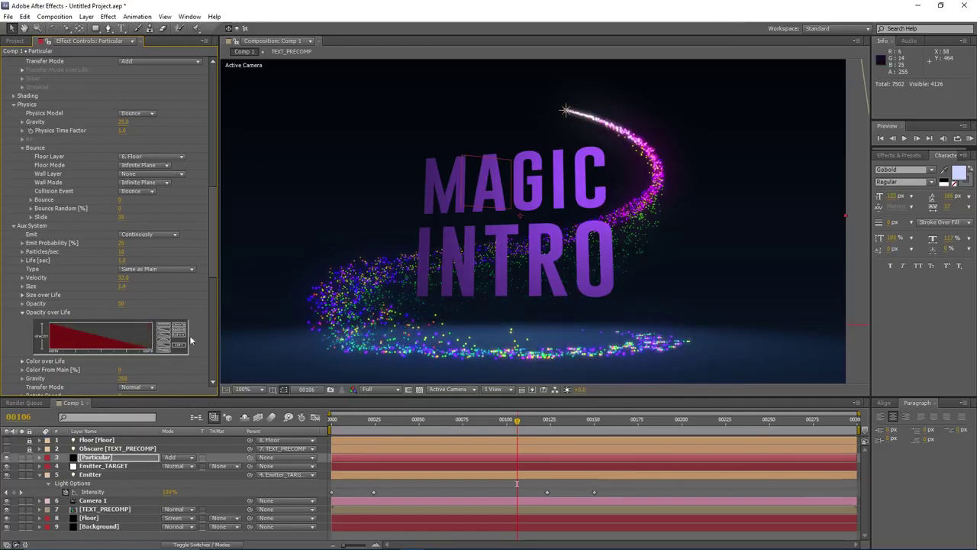
- Scrub to frame 104 and set the auxiliary particles' Life to 1.5 seconds
mouse_move(516, 421)
left_mouse_down()
mouse_move(563, 421)
mouse_move(514, 426)
left_mouse_up()
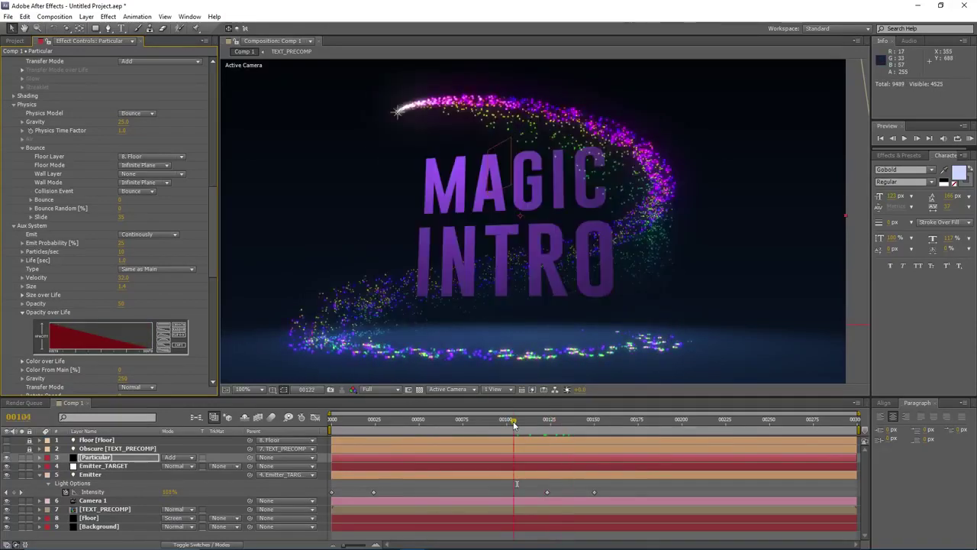
left_click(122, 260)
type("1.5")
key("Return")
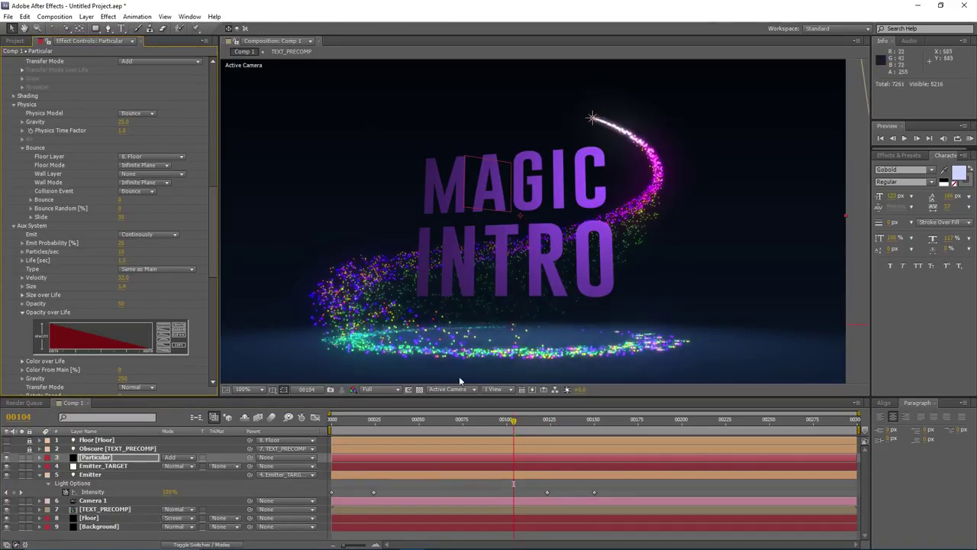
- Set the Aux System's Transfer Mode to Add and apply the white-cyan-blue gradient preset to Color over Life
left_click_drag(508, 430, 475, 425)
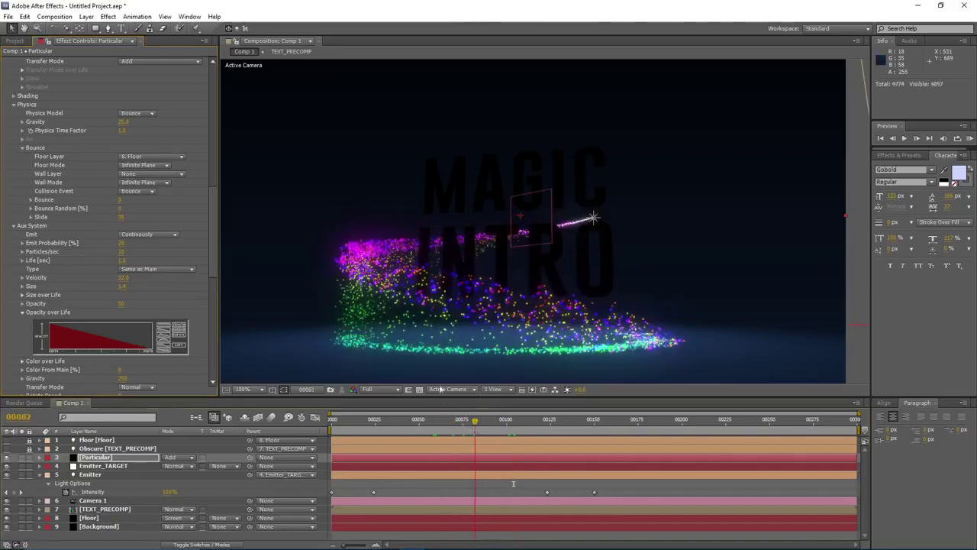
scroll(126, 304, "down", 3)
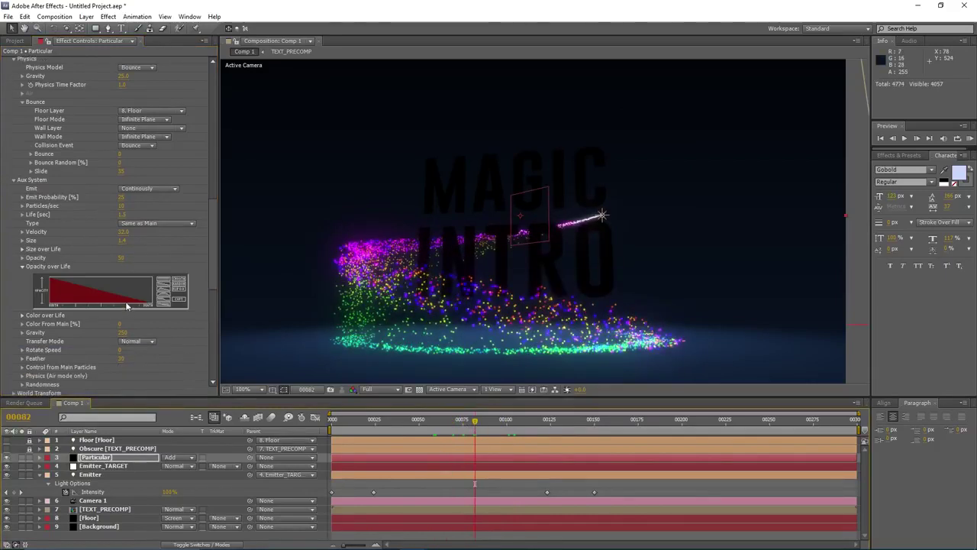
left_click(130, 342)
left_click(147, 365)
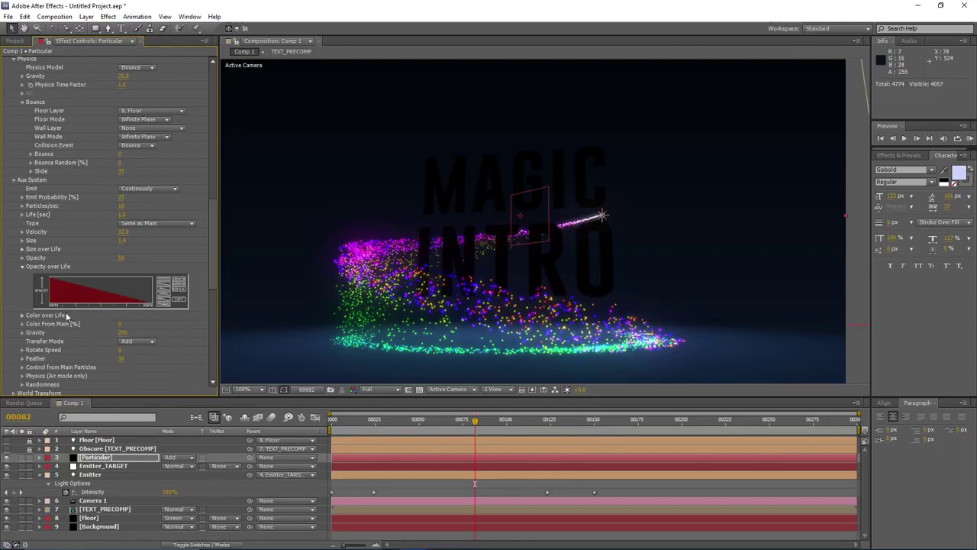
left_click(23, 315)
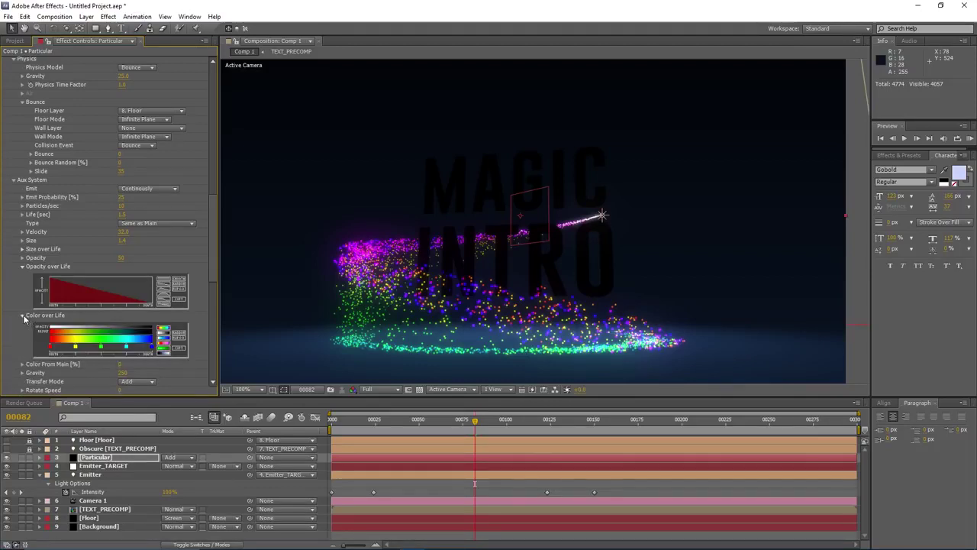
left_click(160, 341)
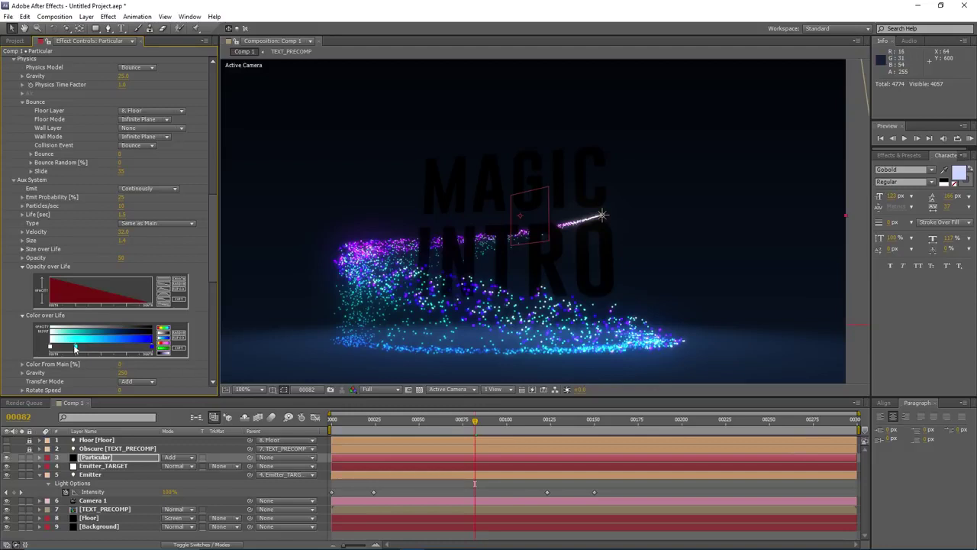
- Review the trail around frames 125, 195 and 247, return to frame 118, and collapse the Emitter layer's properties
left_click_drag(473, 427, 549, 426)
scroll(443, 305, "down", 1)
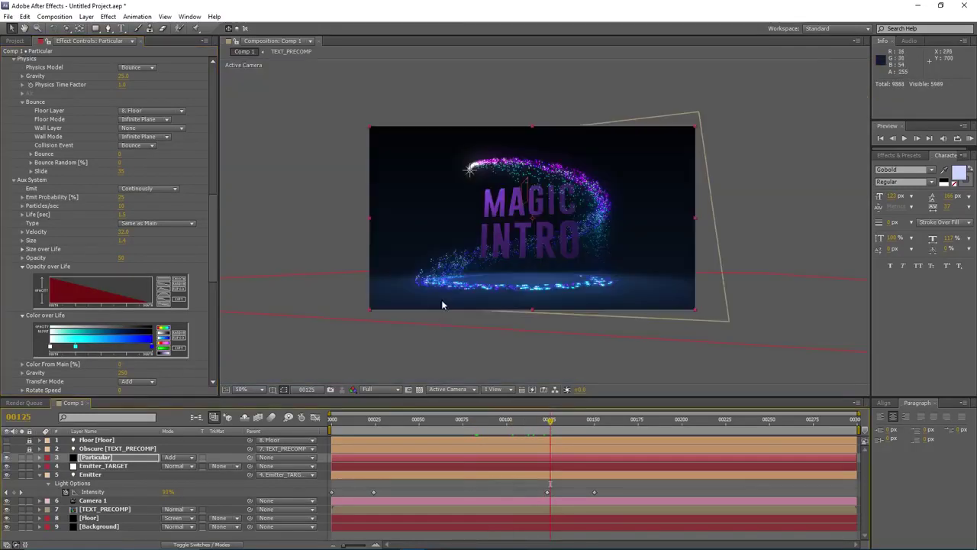
left_click_drag(443, 305, 433, 305)
left_click_drag(548, 424, 672, 421)
scroll(429, 254, "up", 1)
scroll(478, 246, "down", 1)
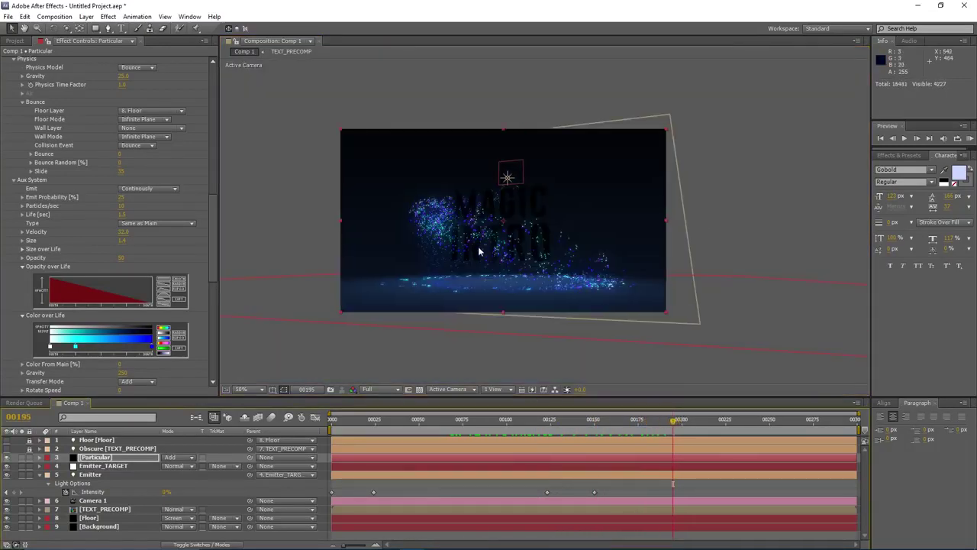
left_click(507, 181)
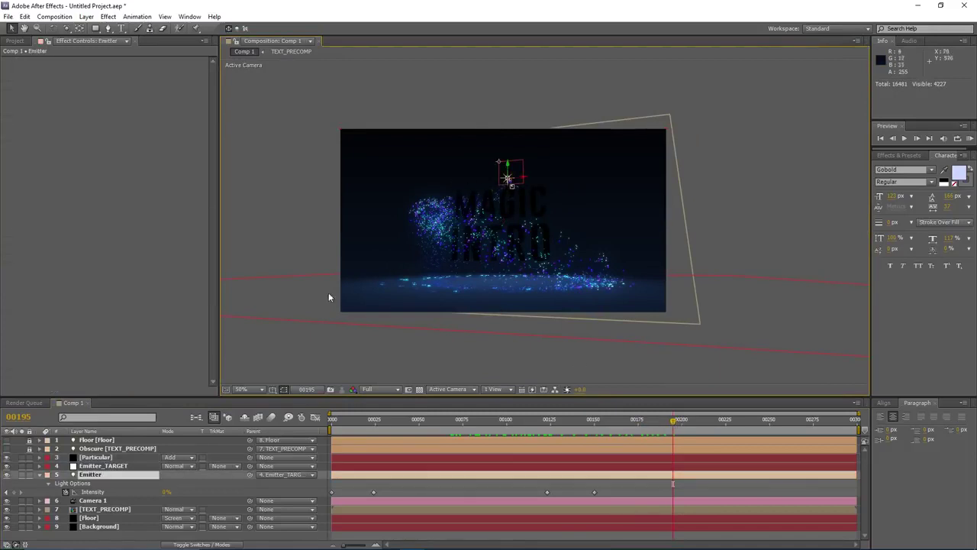
left_click(665, 489)
left_click_drag(673, 420, 764, 424)
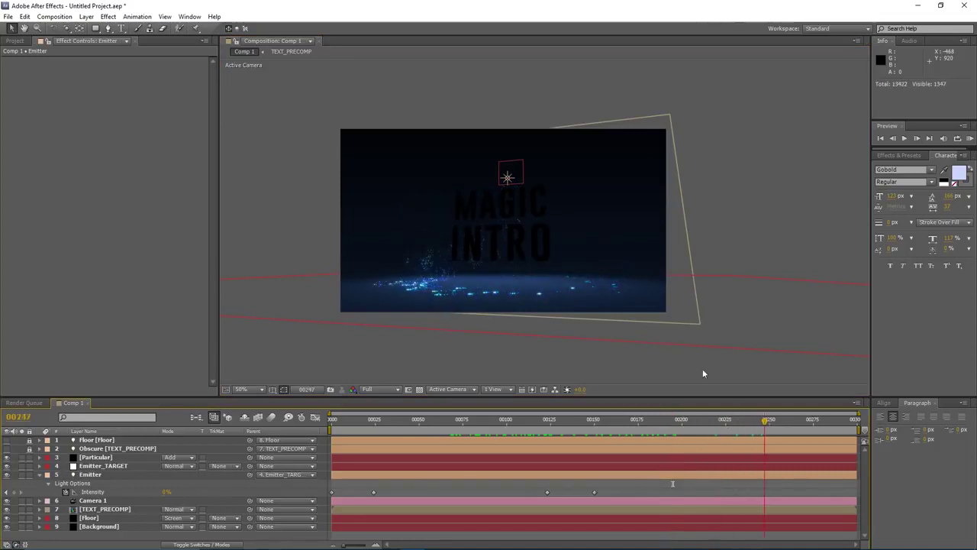
left_click_drag(685, 421, 539, 433)
left_click(39, 474)
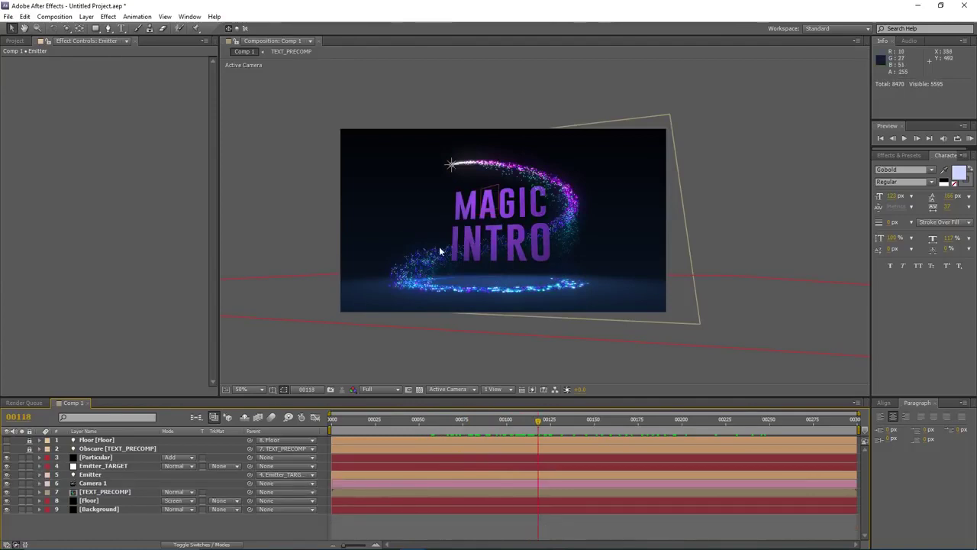
left_click_drag(450, 215, 433, 219)
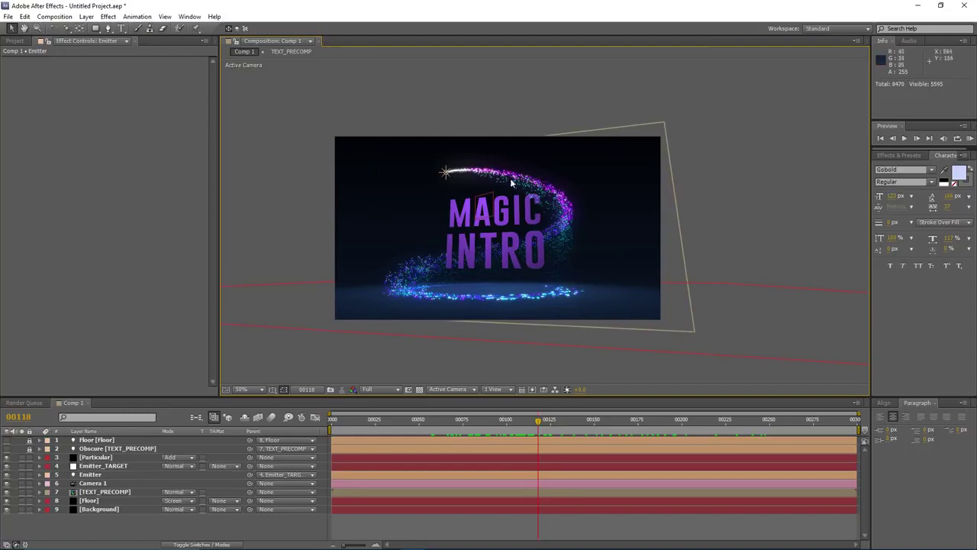
- Create a new black 1280 × 720 solid layer named Ambient_Particles
left_click(87, 19)
mouse_move(97, 26)
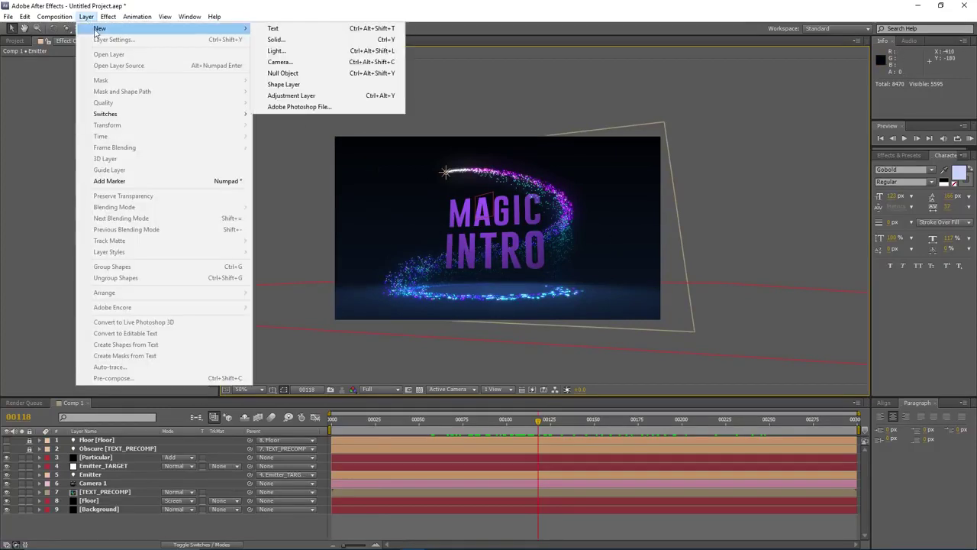
left_click(316, 37)
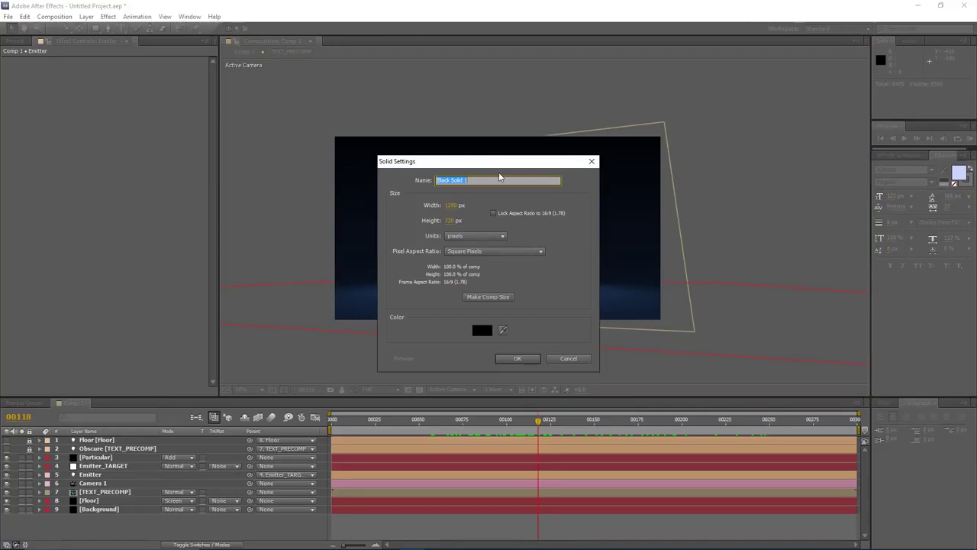
type("Ambient_Particles")
key("Return")
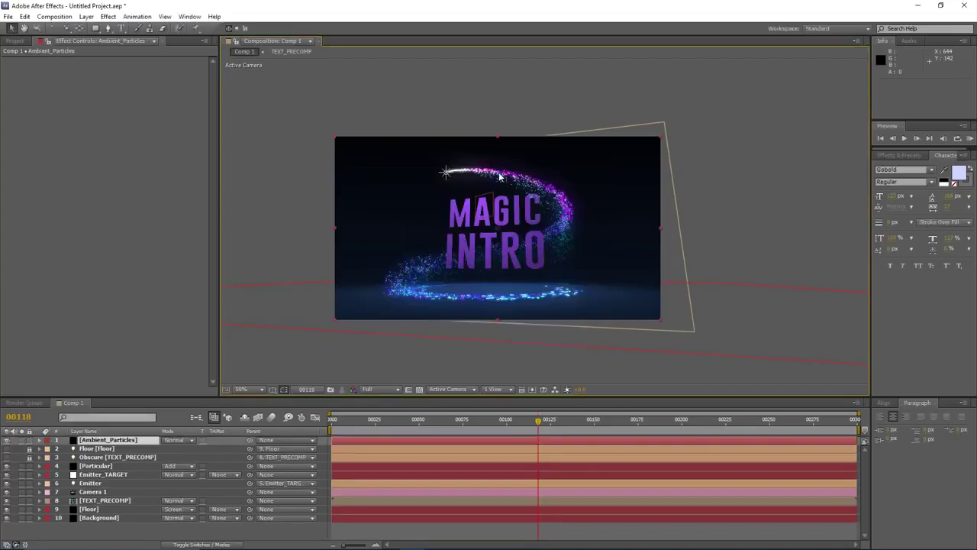
- Apply Trapcode Particular to the Ambient_Particles layer, expand its Emitter settings and solo the layer
left_click(106, 17)
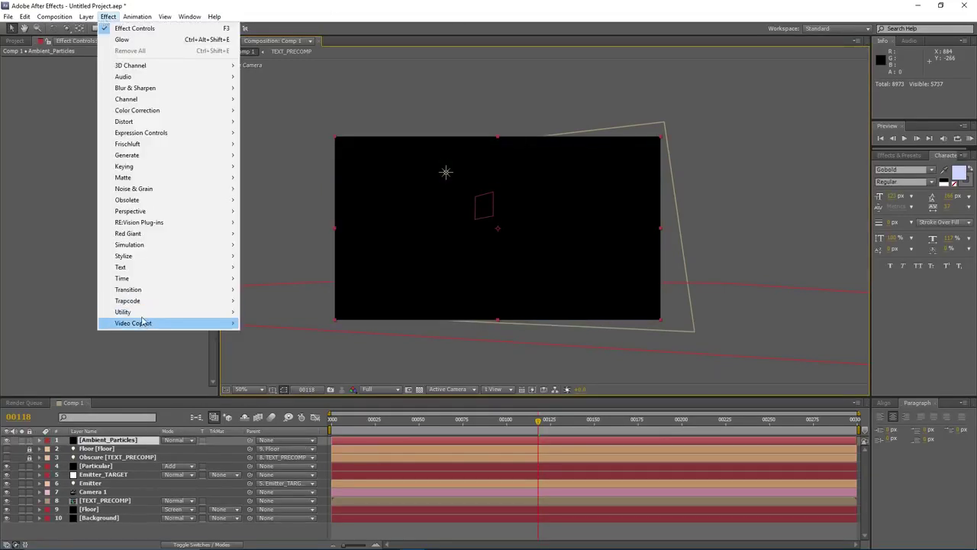
mouse_move(153, 301)
left_click(269, 323)
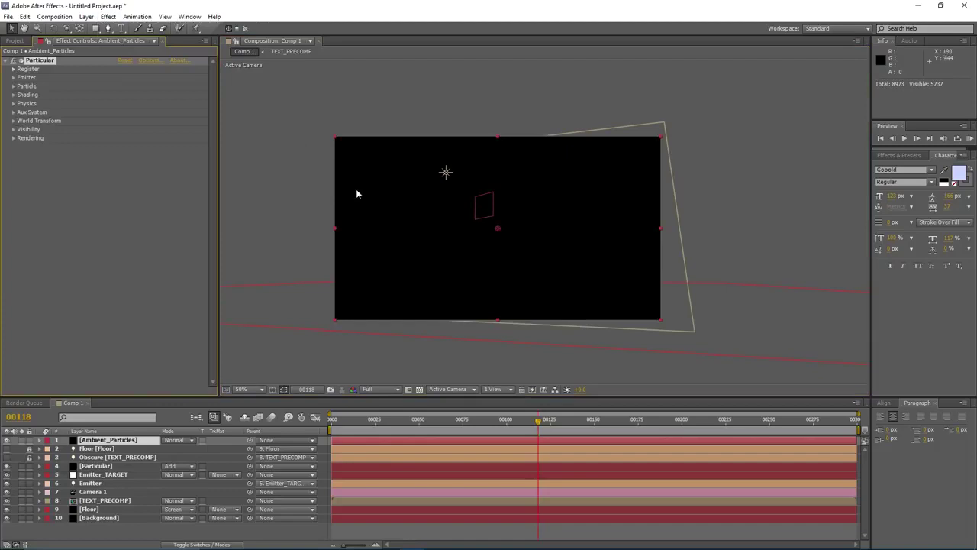
left_click(13, 77)
left_click(22, 440)
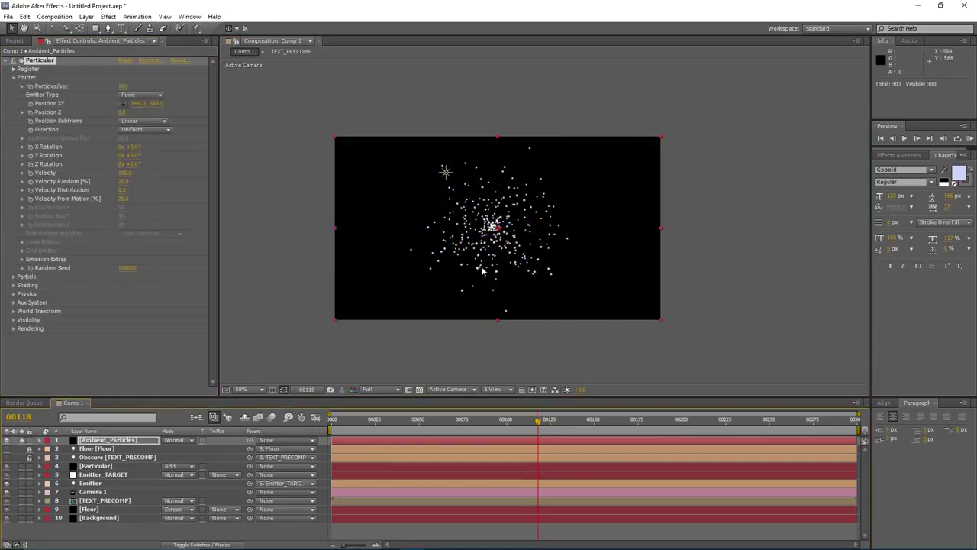
- Set the ambient emitter's Velocity to 5 and its type to Box, sized about 1379 × 606 × 1139
left_click(126, 173)
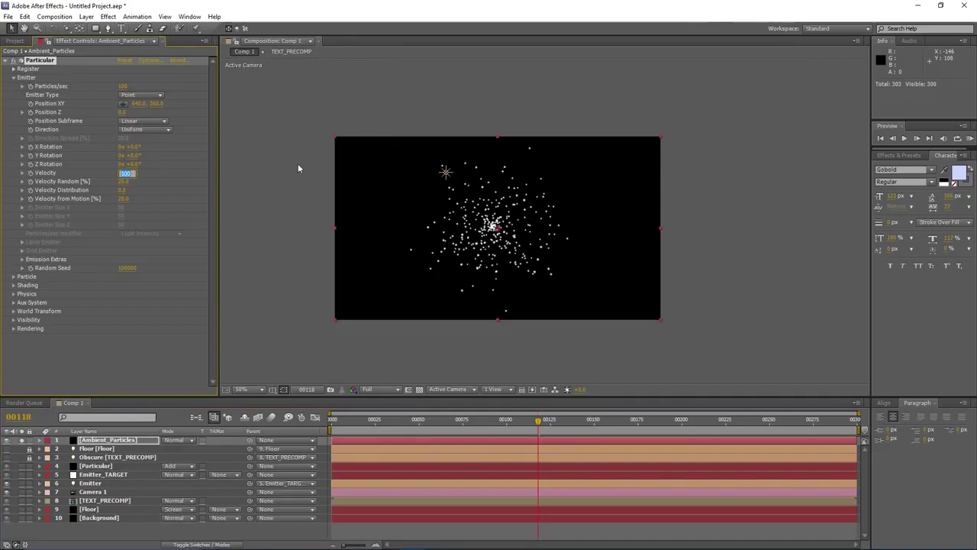
key("Return")
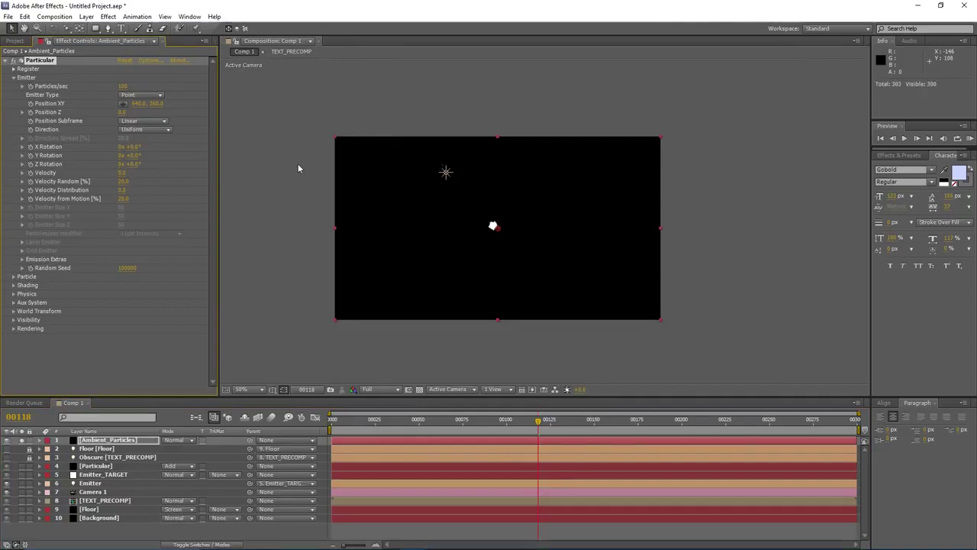
left_click(139, 95)
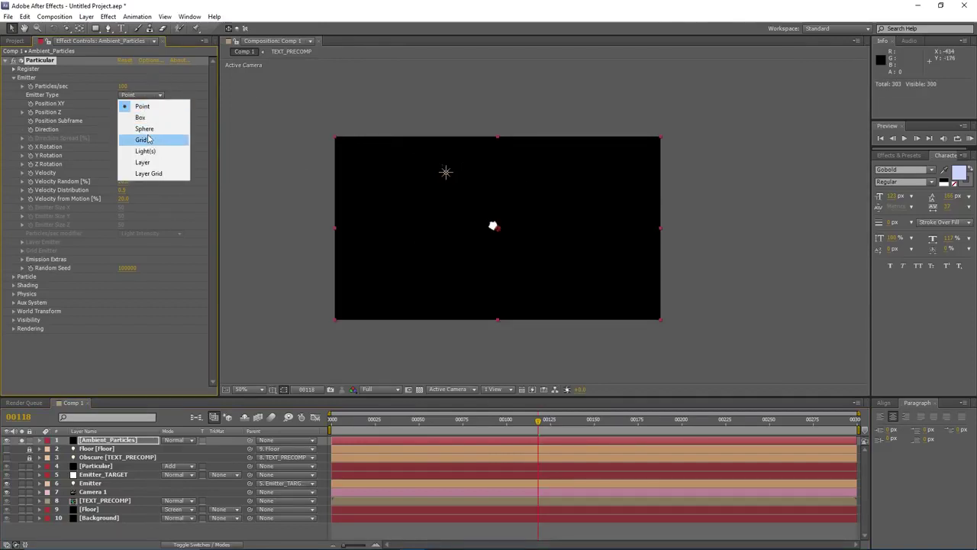
left_click(140, 118)
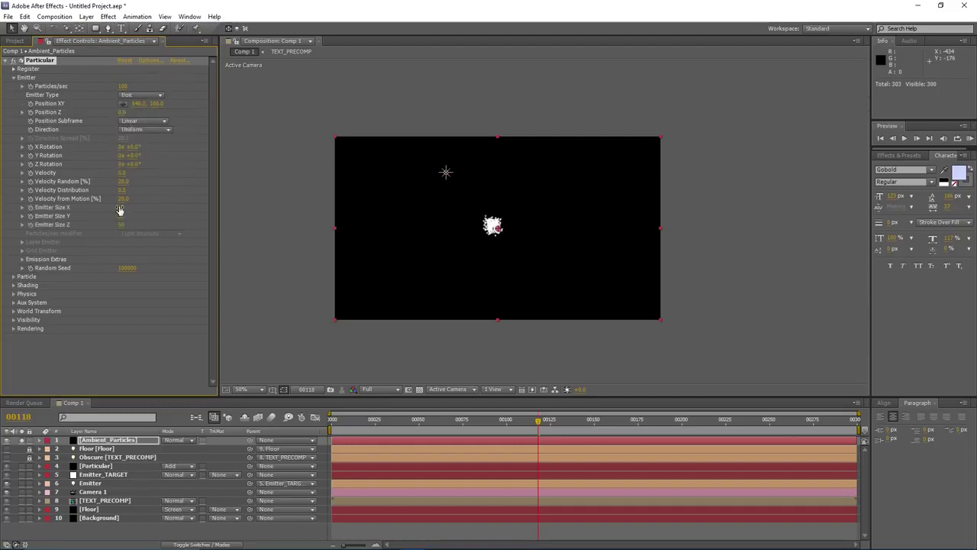
left_click_drag(119, 210, 675, 216)
- Set the ambient particles' Size to 2, Size Random to about 75% and Opacity Random to about 88%
left_click(13, 276)
scroll(37, 239, "down", 2)
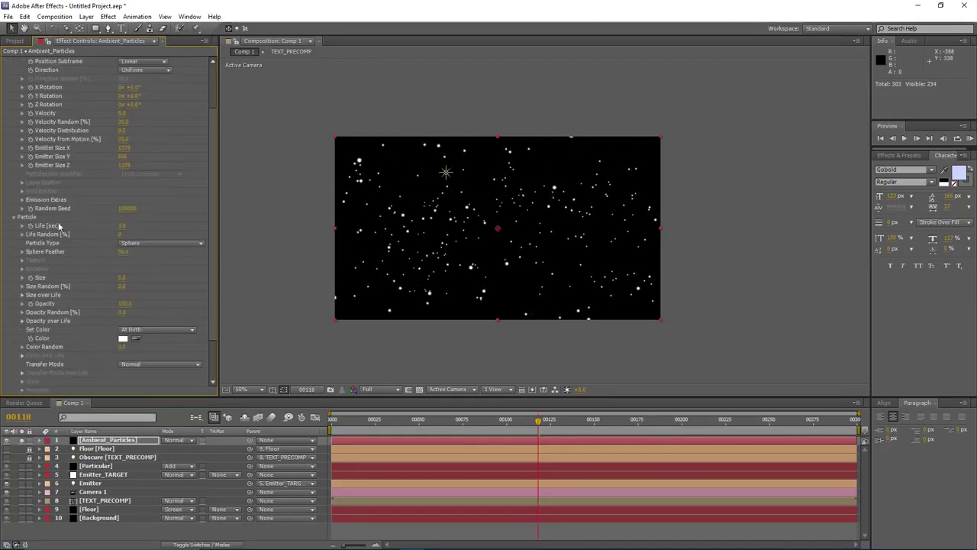
left_click(122, 277)
type("2")
key("Return")
left_click_drag(161, 287, 166, 288)
left_click_drag(122, 311, 155, 311)
scroll(428, 237, "up", 2)
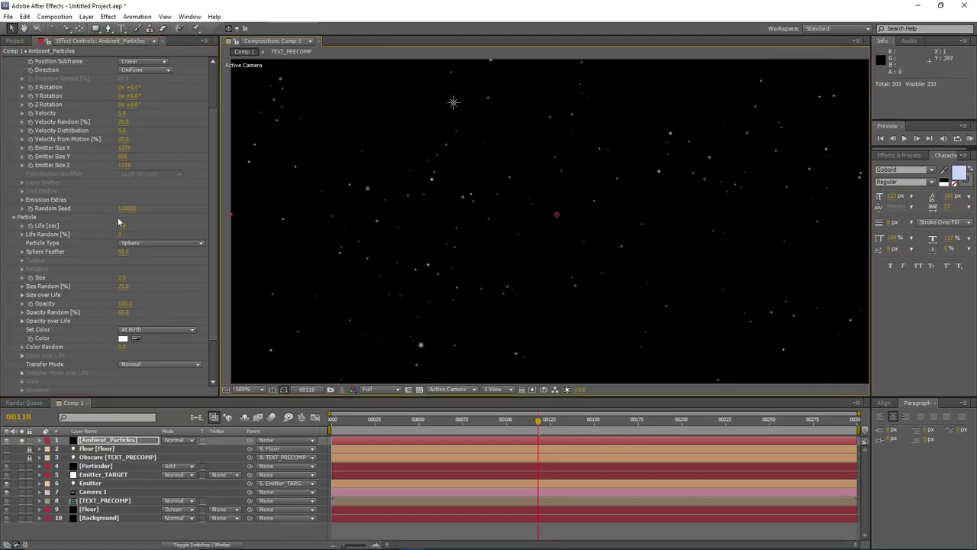
- Reduce the ambient particles' Size to 1.3
left_click(123, 278)
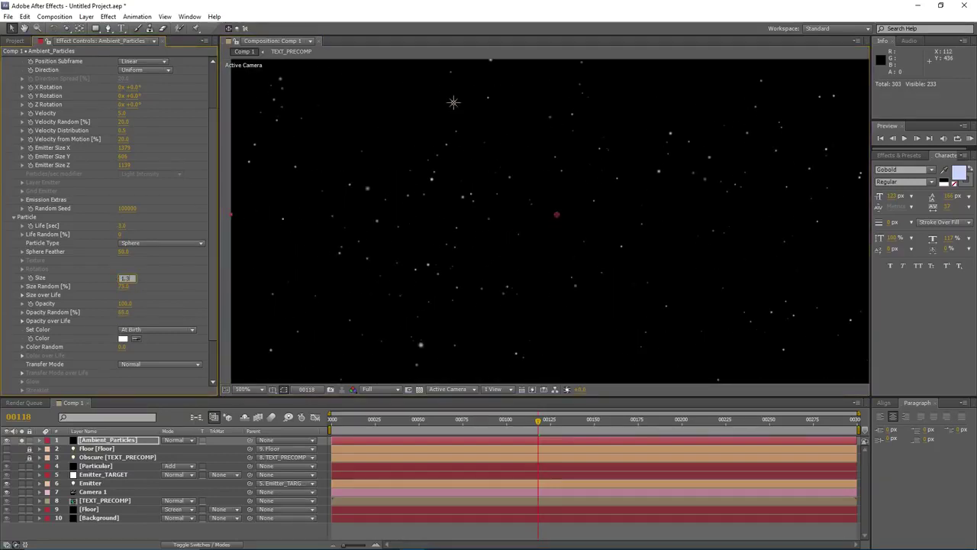
type("1.3")
key("Return")
scroll(112, 342, "down", 1)
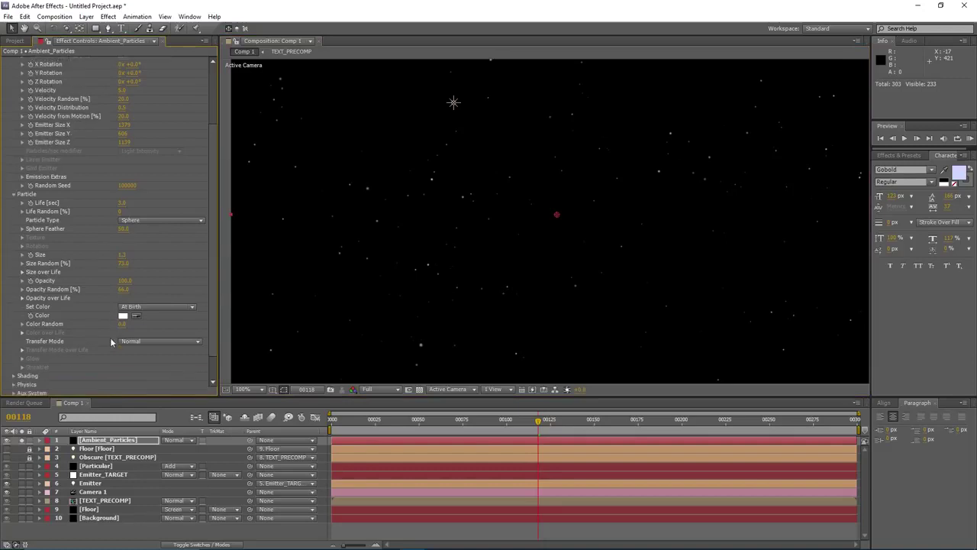
- Change the ambient particles' Color to a bright cyan blue, about #00CCFF
left_click(124, 317)
left_click(210, 350)
left_click_drag(179, 339, 255, 240)
left_click(211, 356)
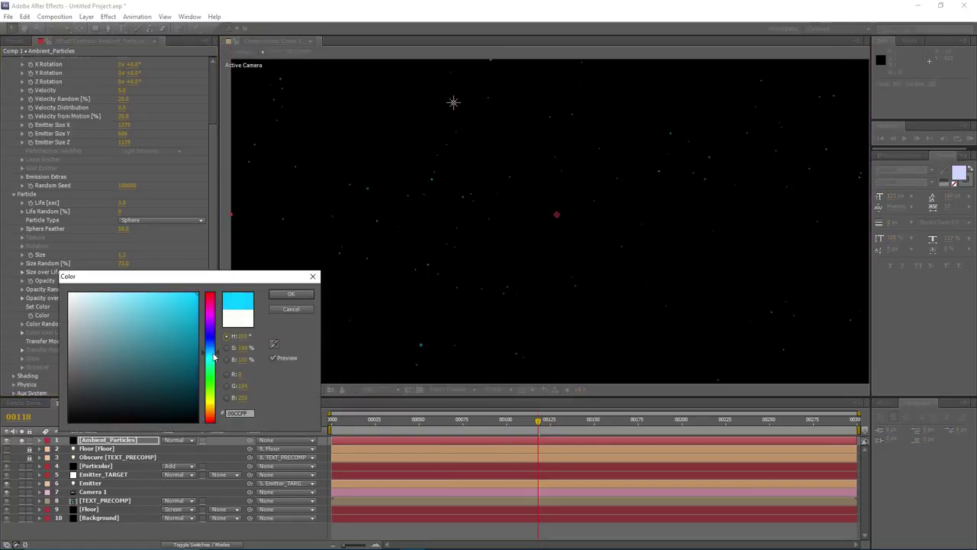
left_click(291, 294)
scroll(484, 232, "down", 2)
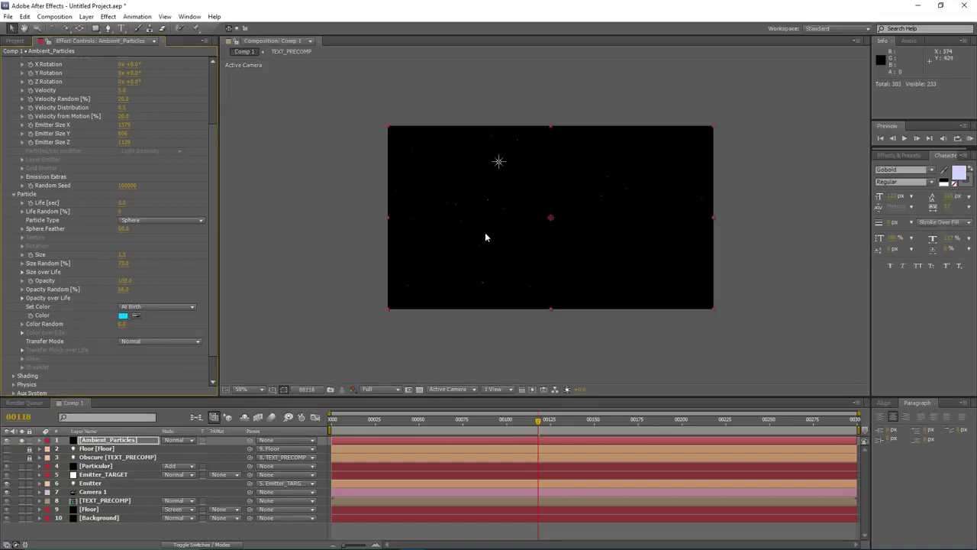
- Set the Ambient_Particles layer's blending mode to Add and unsolo it to show the full scene
left_click(86, 440)
left_click(177, 440)
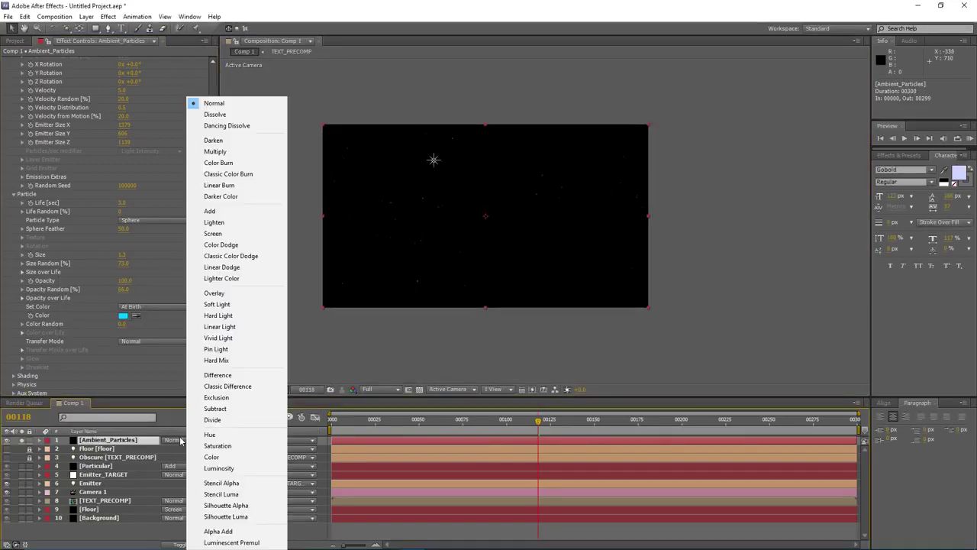
left_click(213, 212)
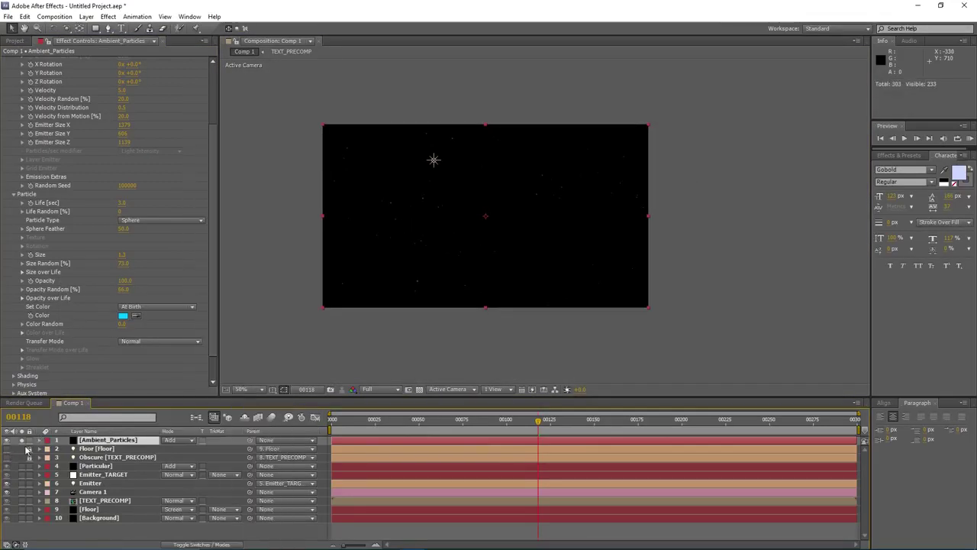
left_click(23, 440)
key("period")
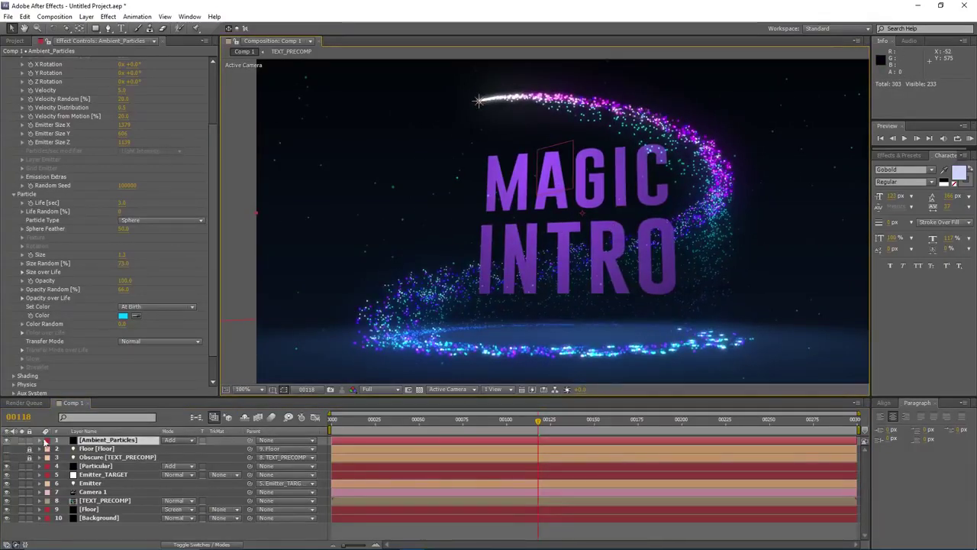
scroll(498, 239, "down", 1)
scroll(473, 241, "up", 1)
left_click_drag(493, 230, 587, 207)
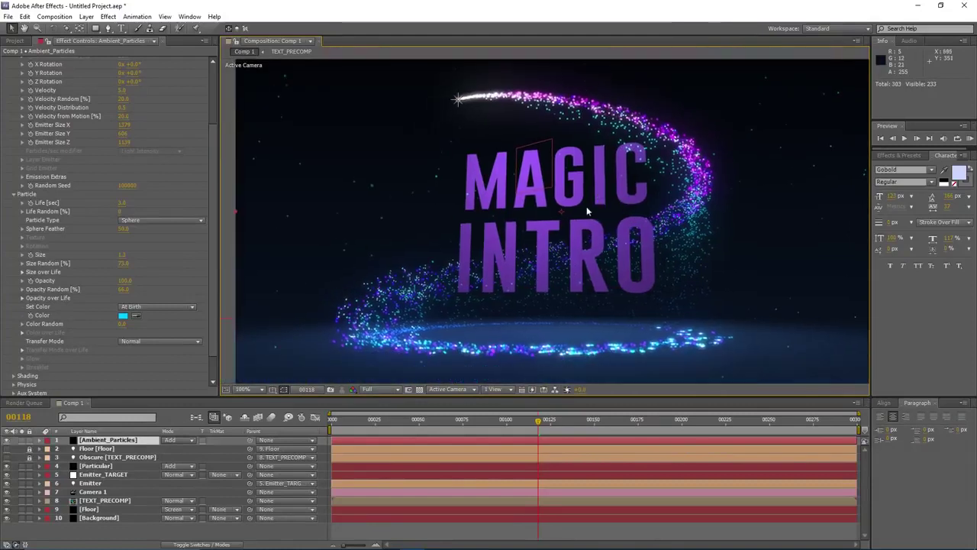
- Give the ambient particles an Opacity over Life curve that fades in at birth and out at death
scroll(586, 208, "down", 1)
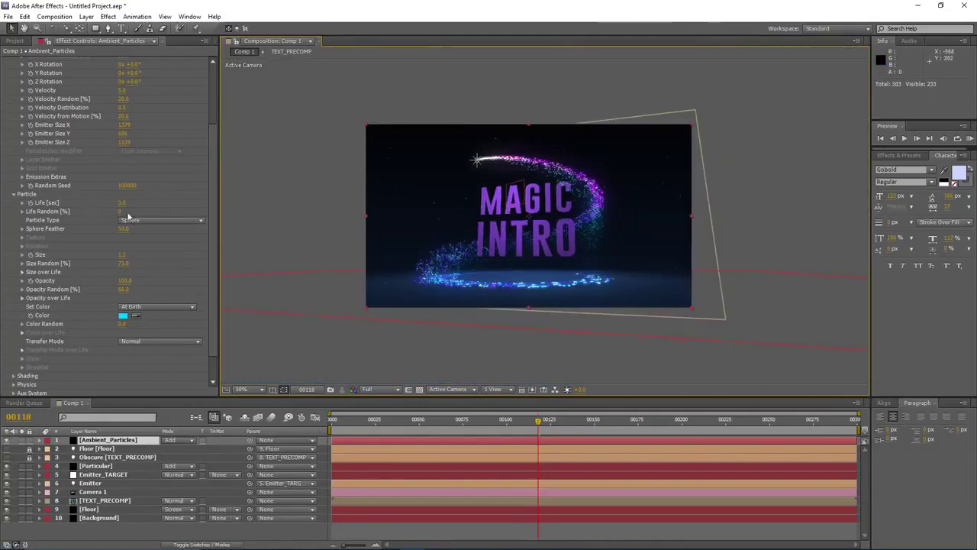
scroll(88, 276, "down", 1)
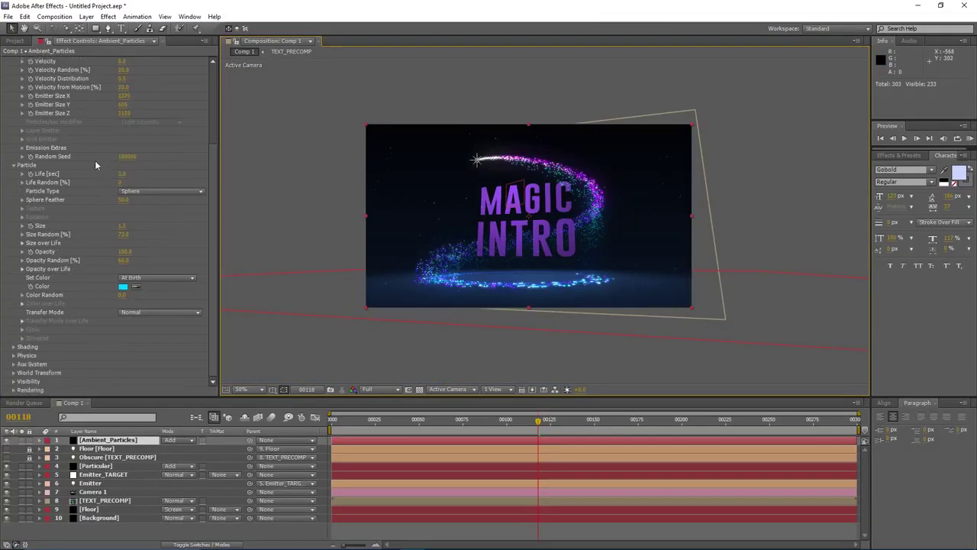
left_click(22, 270)
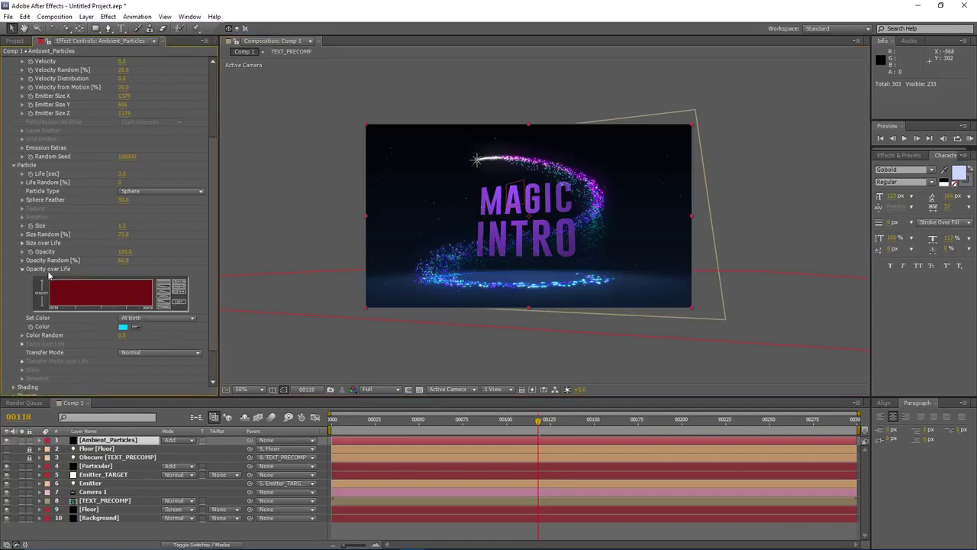
left_click(165, 300)
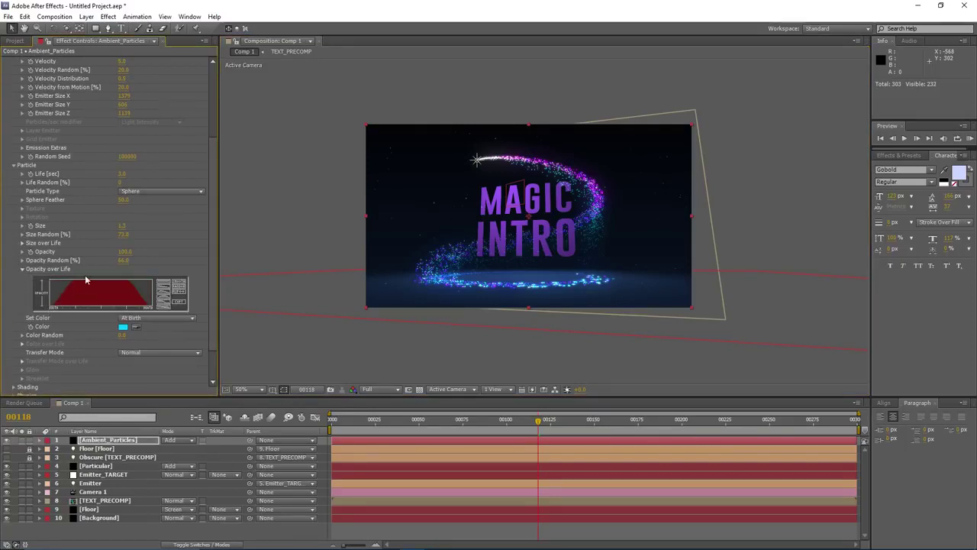
key("space")
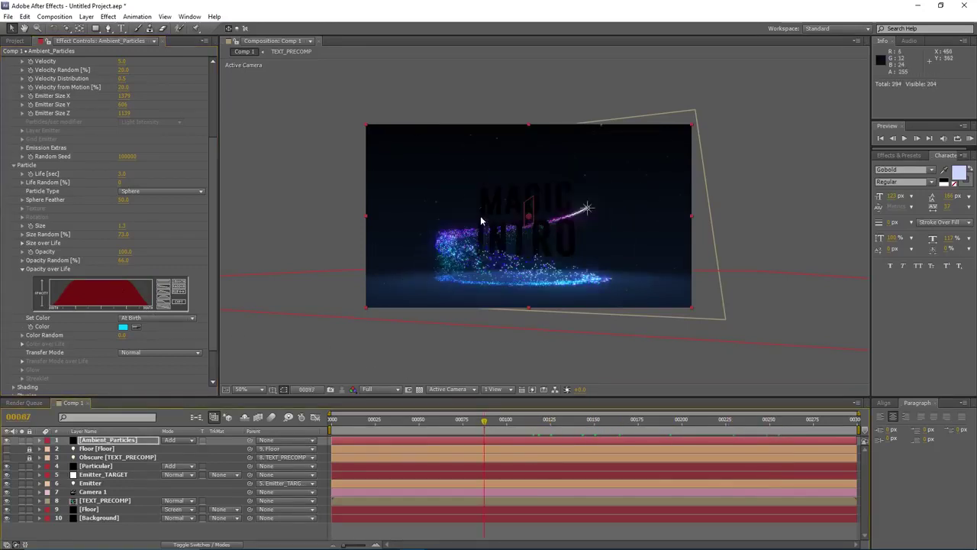
- Orbit the camera slightly and set Camera 1's Angle of View to 90° in its camera settings
key("c")
mouse_move(525, 216)
left_mouse_down()
mouse_move(483, 220)
mouse_move(554, 222)
mouse_move(533, 263)
mouse_move(560, 216)
mouse_move(511, 220)
left_mouse_up()
left_click(85, 17)
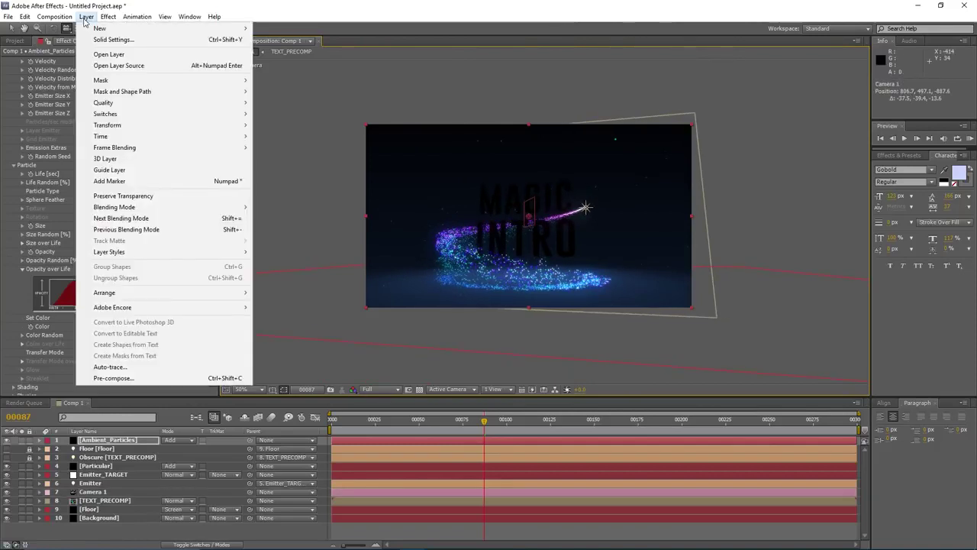
left_click(87, 475)
left_click(103, 491)
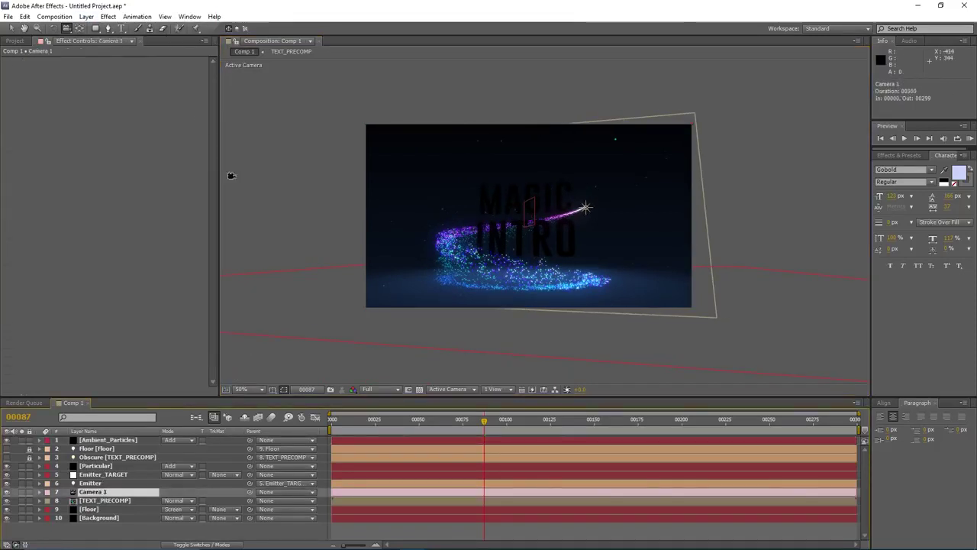
left_click(86, 17)
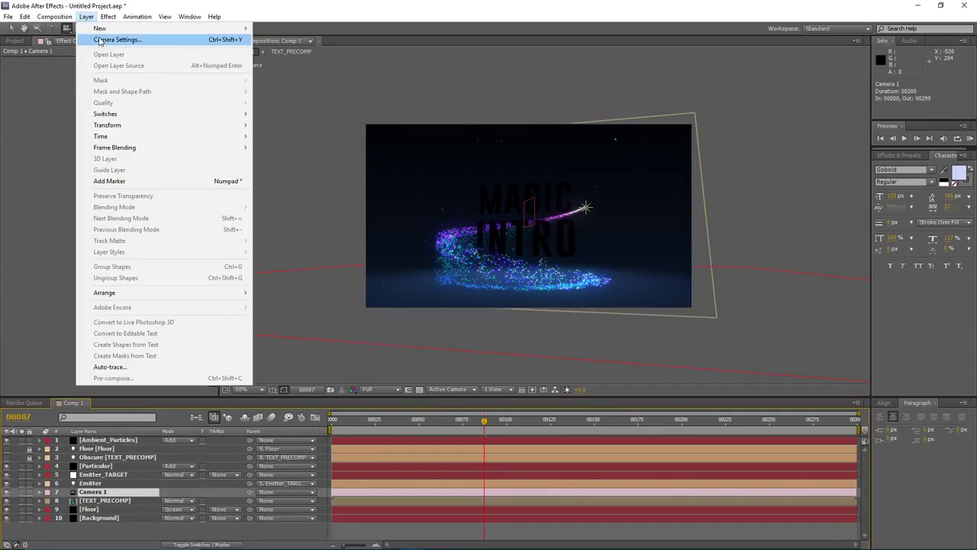
left_click(99, 40)
left_click(331, 245)
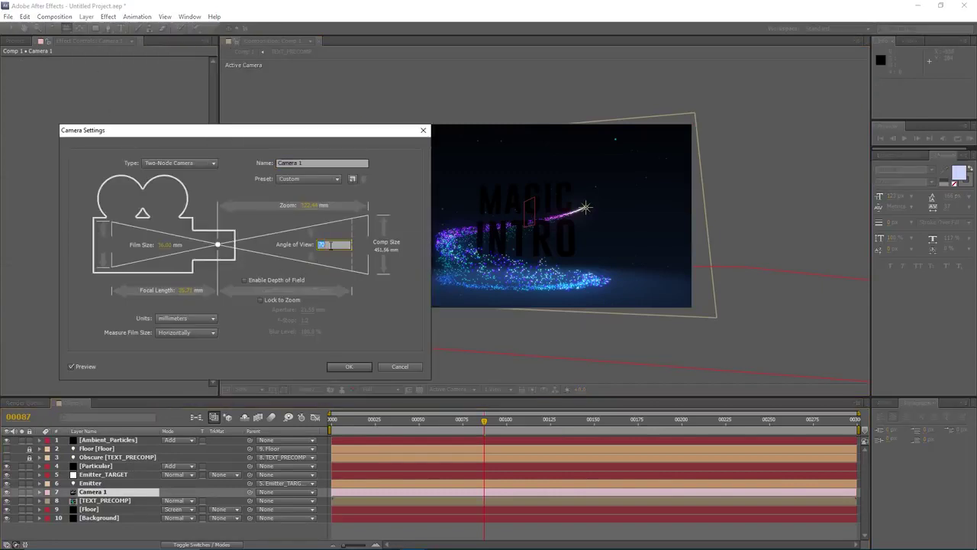
type("90")
key("Return")
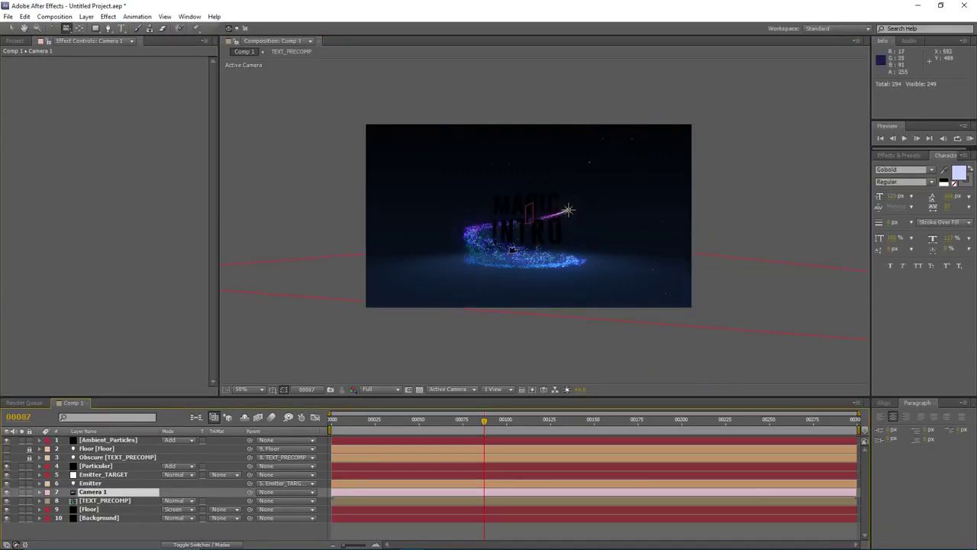
- Move Camera 1 closer and orbit it to reframe the title and the spiralling particle trail
mouse_move(522, 234)
left_mouse_down()
mouse_move(520, 203)
mouse_move(521, 219)
left_mouse_up()
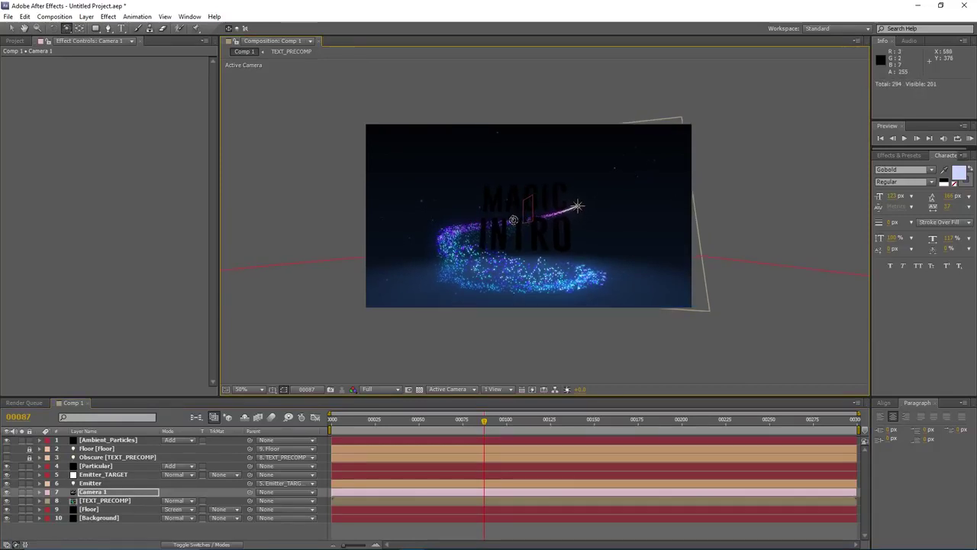
left_click_drag(513, 220, 527, 254)
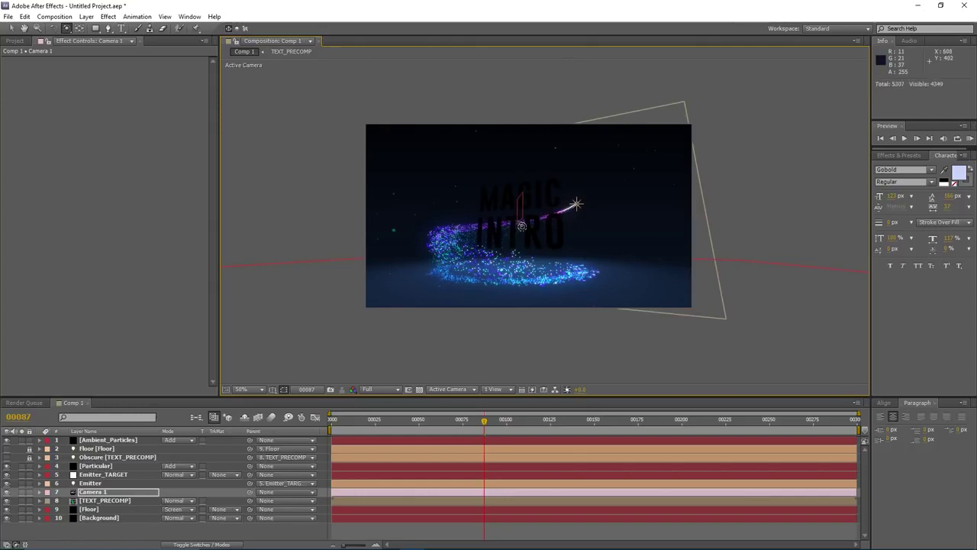
left_click_drag(521, 226, 504, 258)
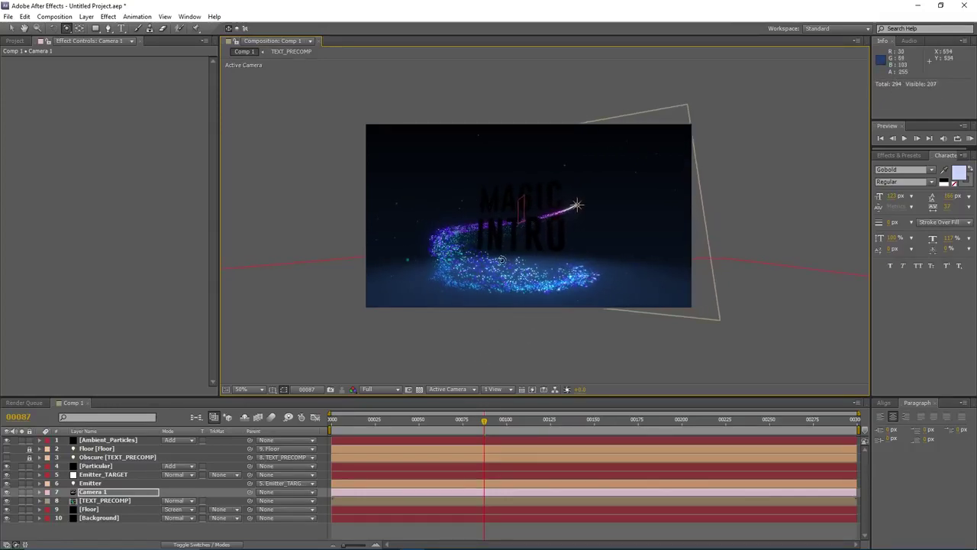
scroll(504, 258, "up", 2)
scroll(532, 269, "down", 2)
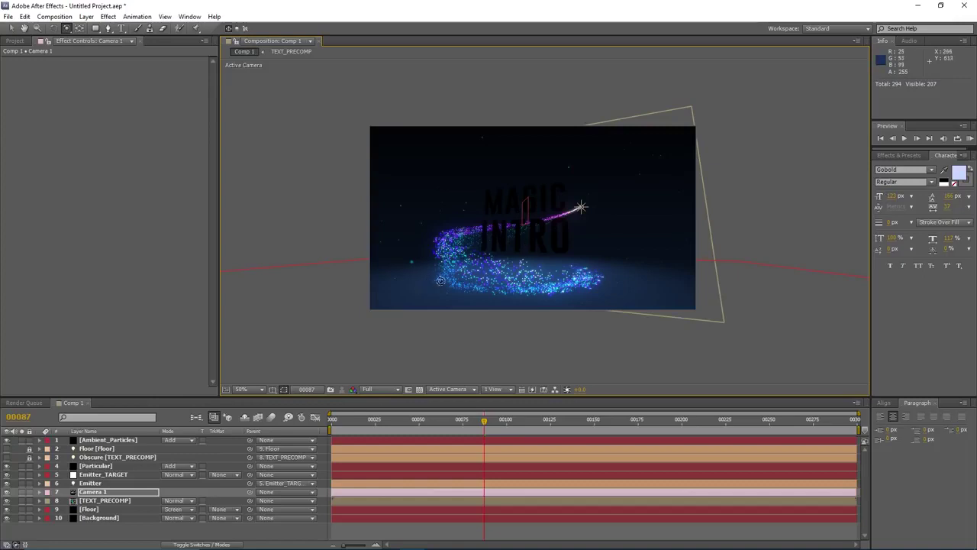
- Create a new black solid layer and apply the Optical Flares effect to it
left_click(86, 17)
mouse_move(229, 28)
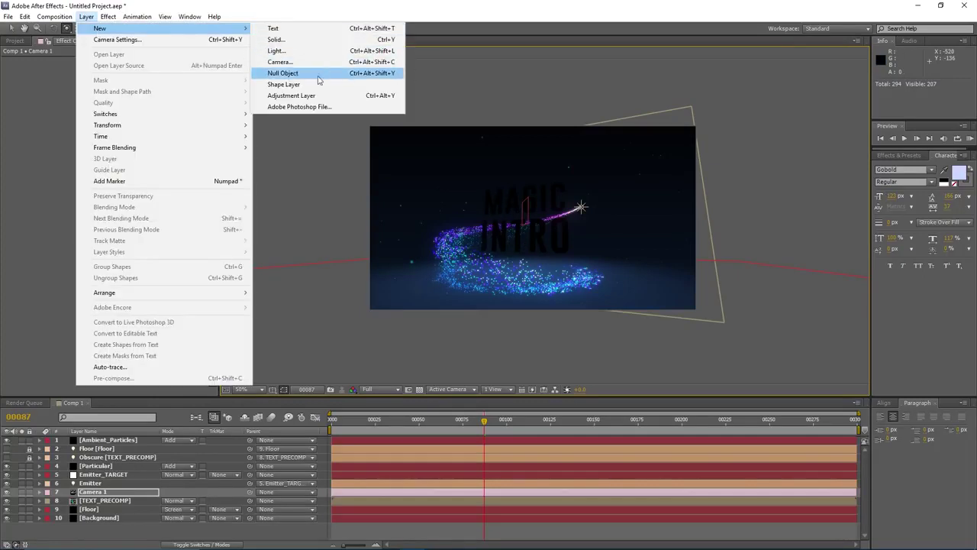
left_click(296, 43)
left_click(506, 360)
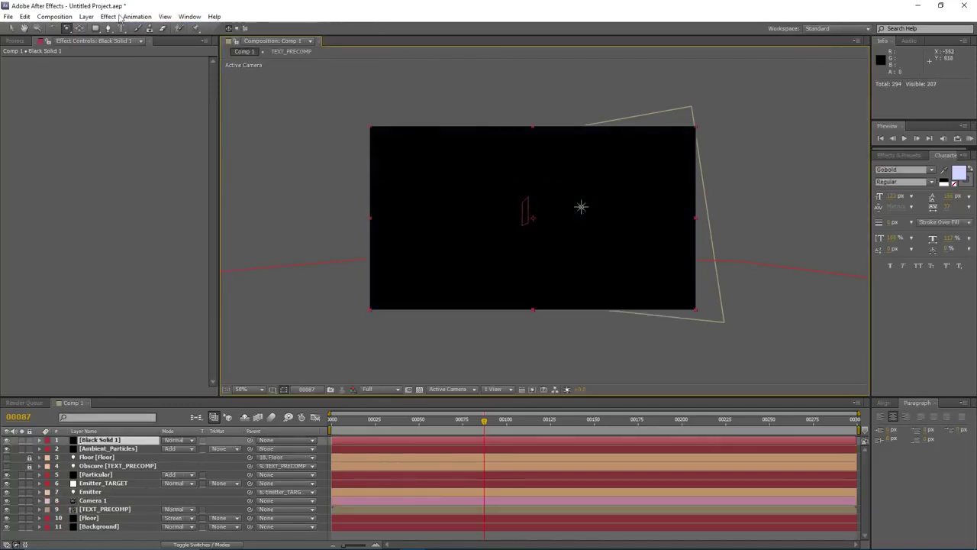
left_click(113, 16)
mouse_move(175, 323)
left_click(271, 334)
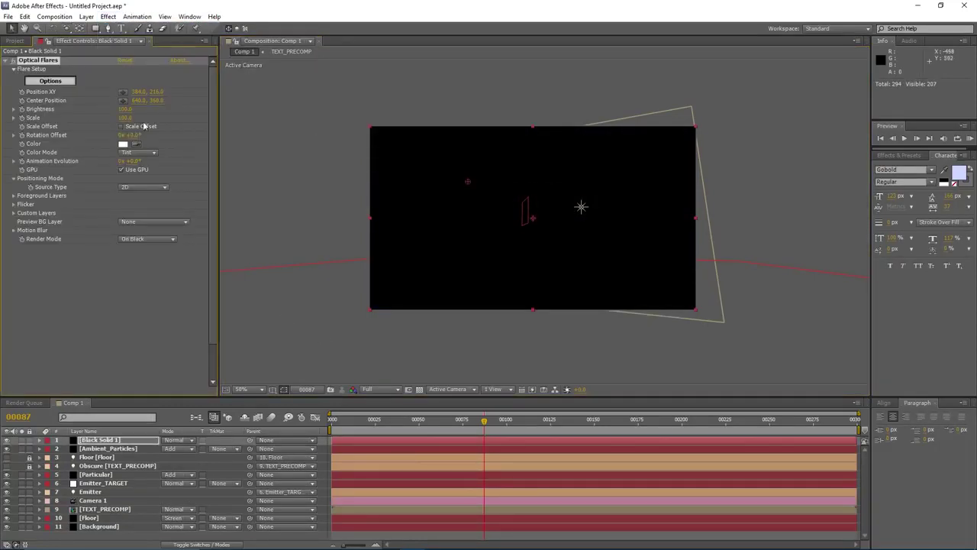
- Set the flare's Source Type to Track Lights and the solid layer's blending mode to Add
left_click(141, 187)
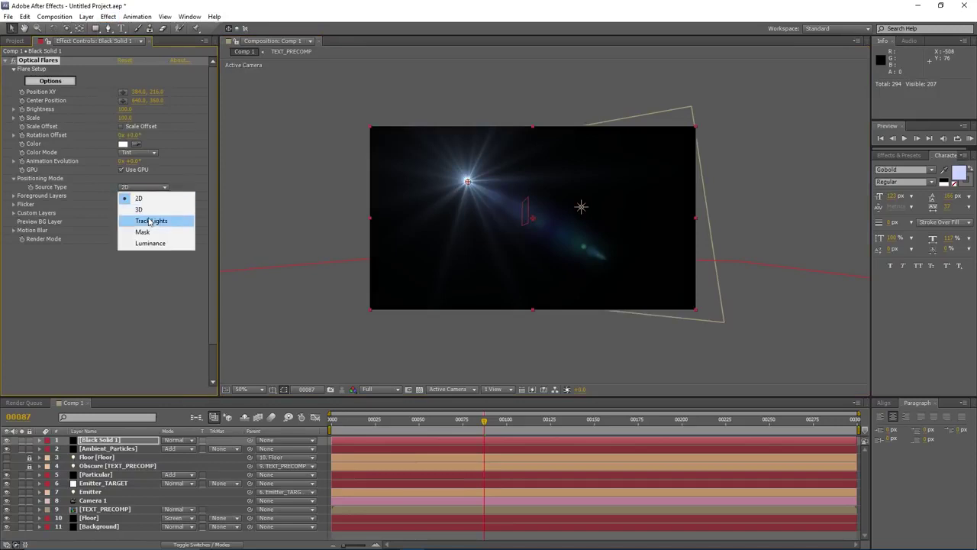
left_click(149, 220)
key("e")
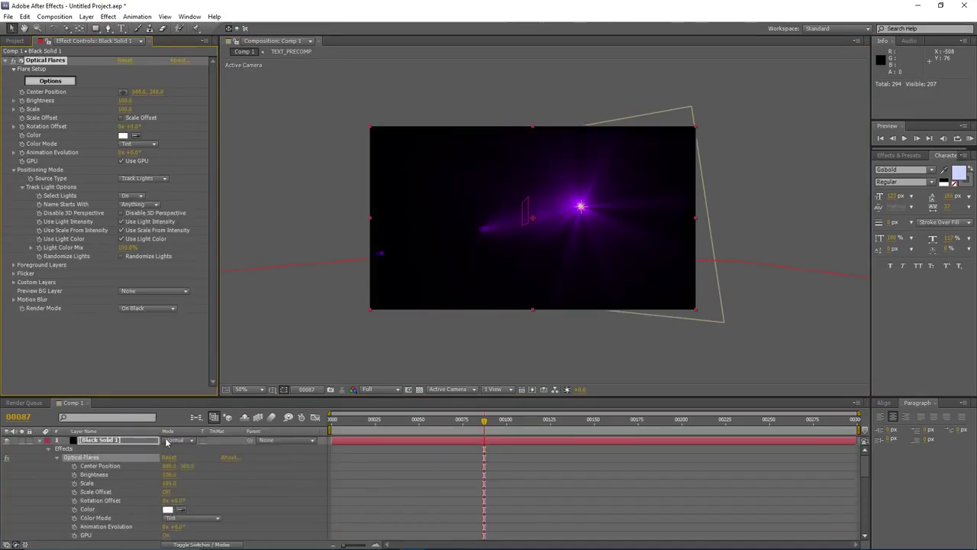
left_click(168, 443)
left_click(252, 213)
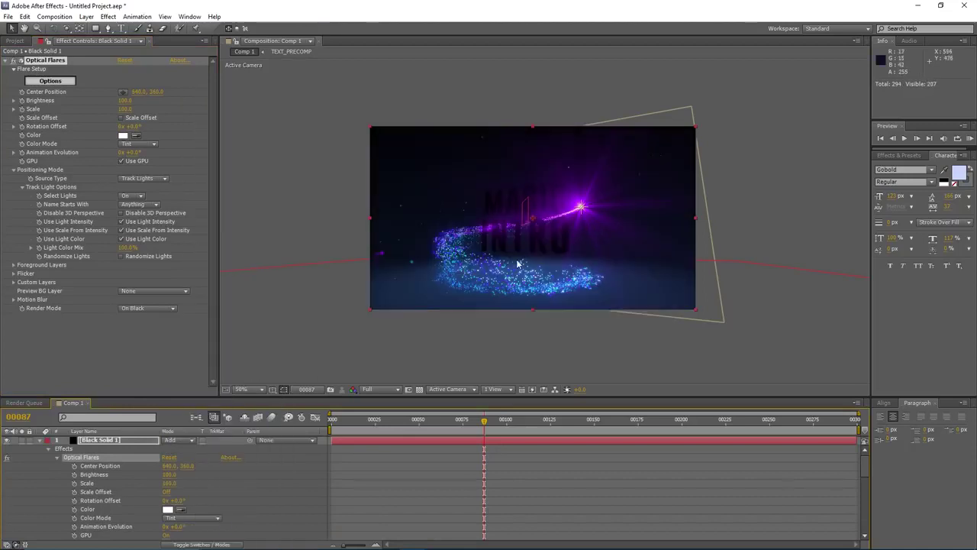
- Reduce the optical flare's Scale to 35, collapse the layer's properties and deselect it
left_click(124, 109)
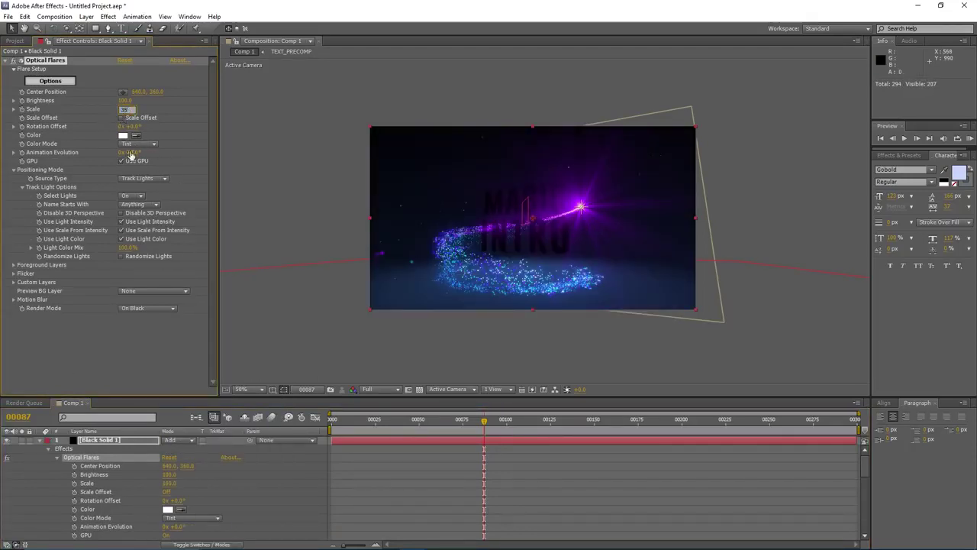
type("35")
key("Return")
left_click(40, 441)
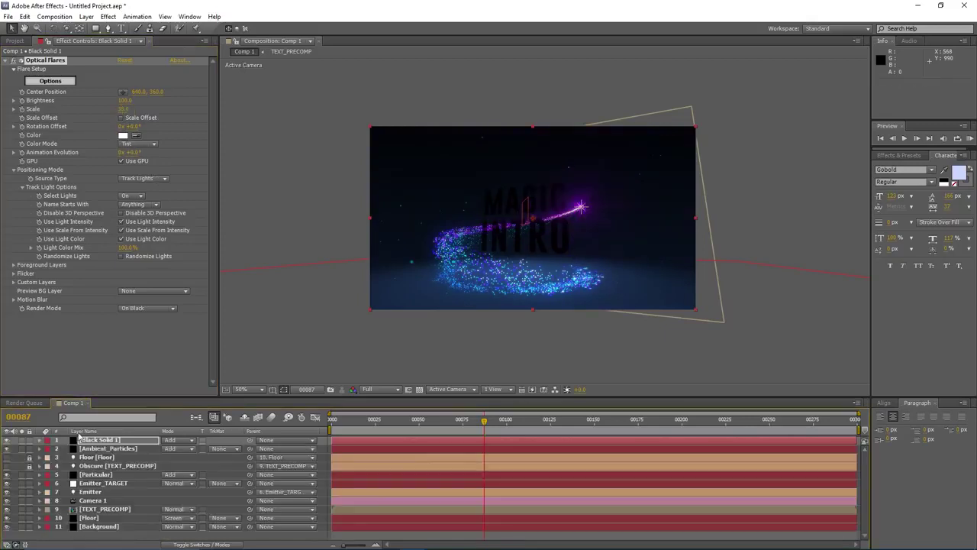
left_click(319, 501)
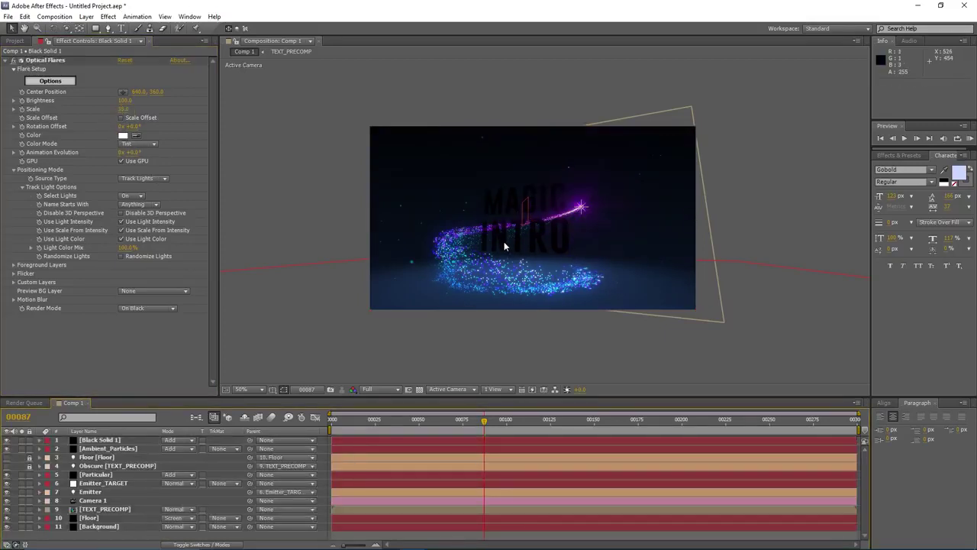
scroll(504, 241, "up", 2)
scroll(497, 218, "down", 2)
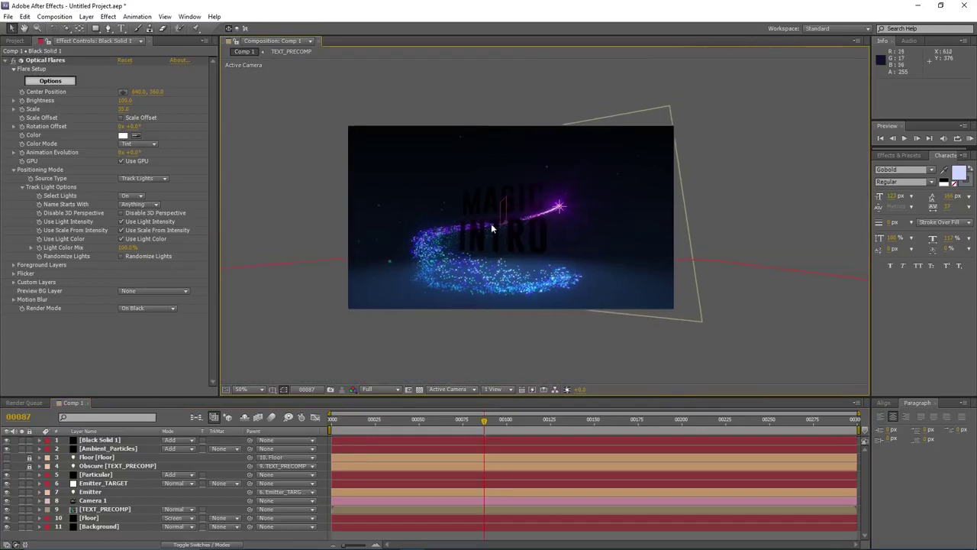
left_click_drag(467, 212, 480, 216)
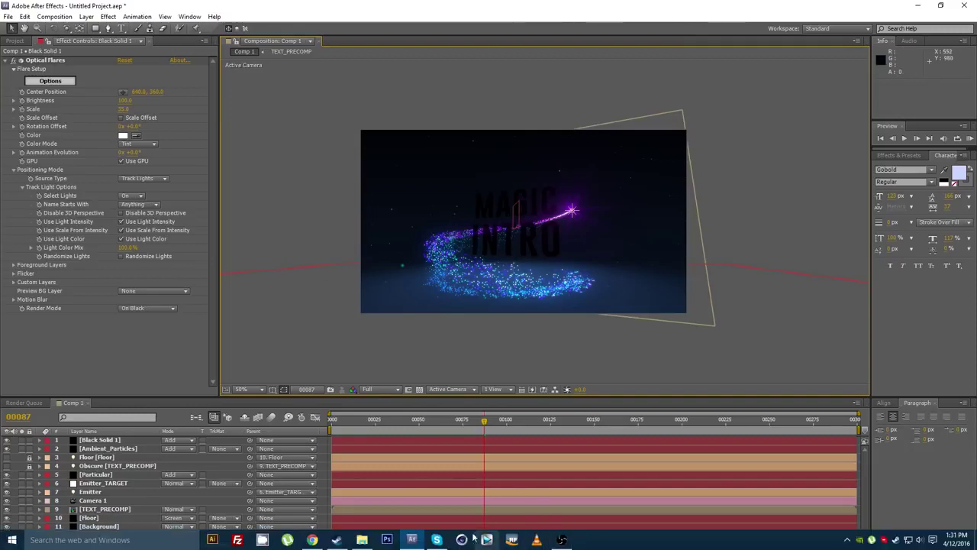
left_click(560, 539)
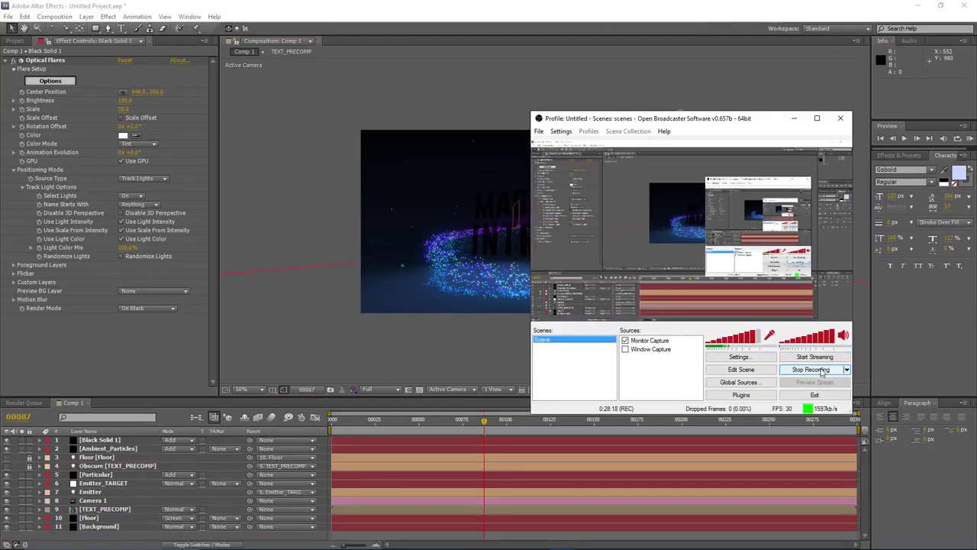